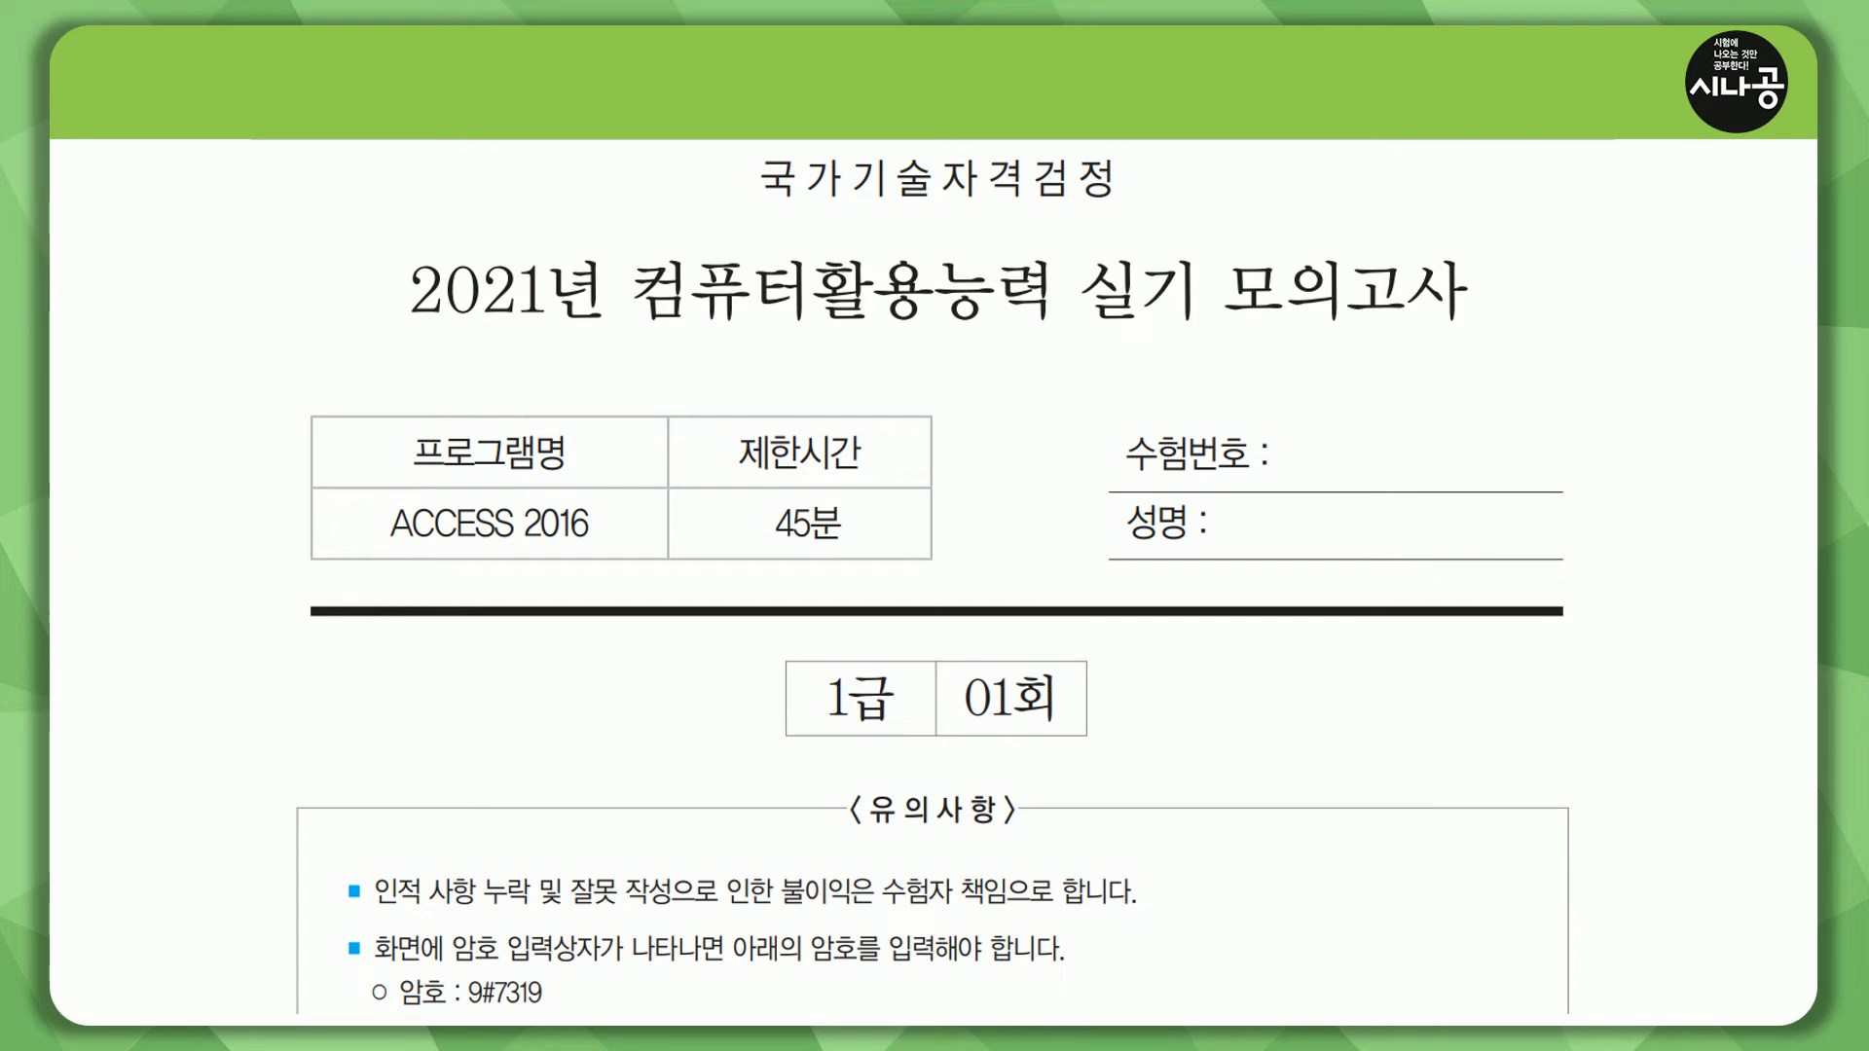
pyautogui.moveTo(263, 144)
pyautogui.mouseDown()
pyautogui.moveTo(1443, 967)
pyautogui.moveTo(1624, 1015)
pyautogui.mouseUp()
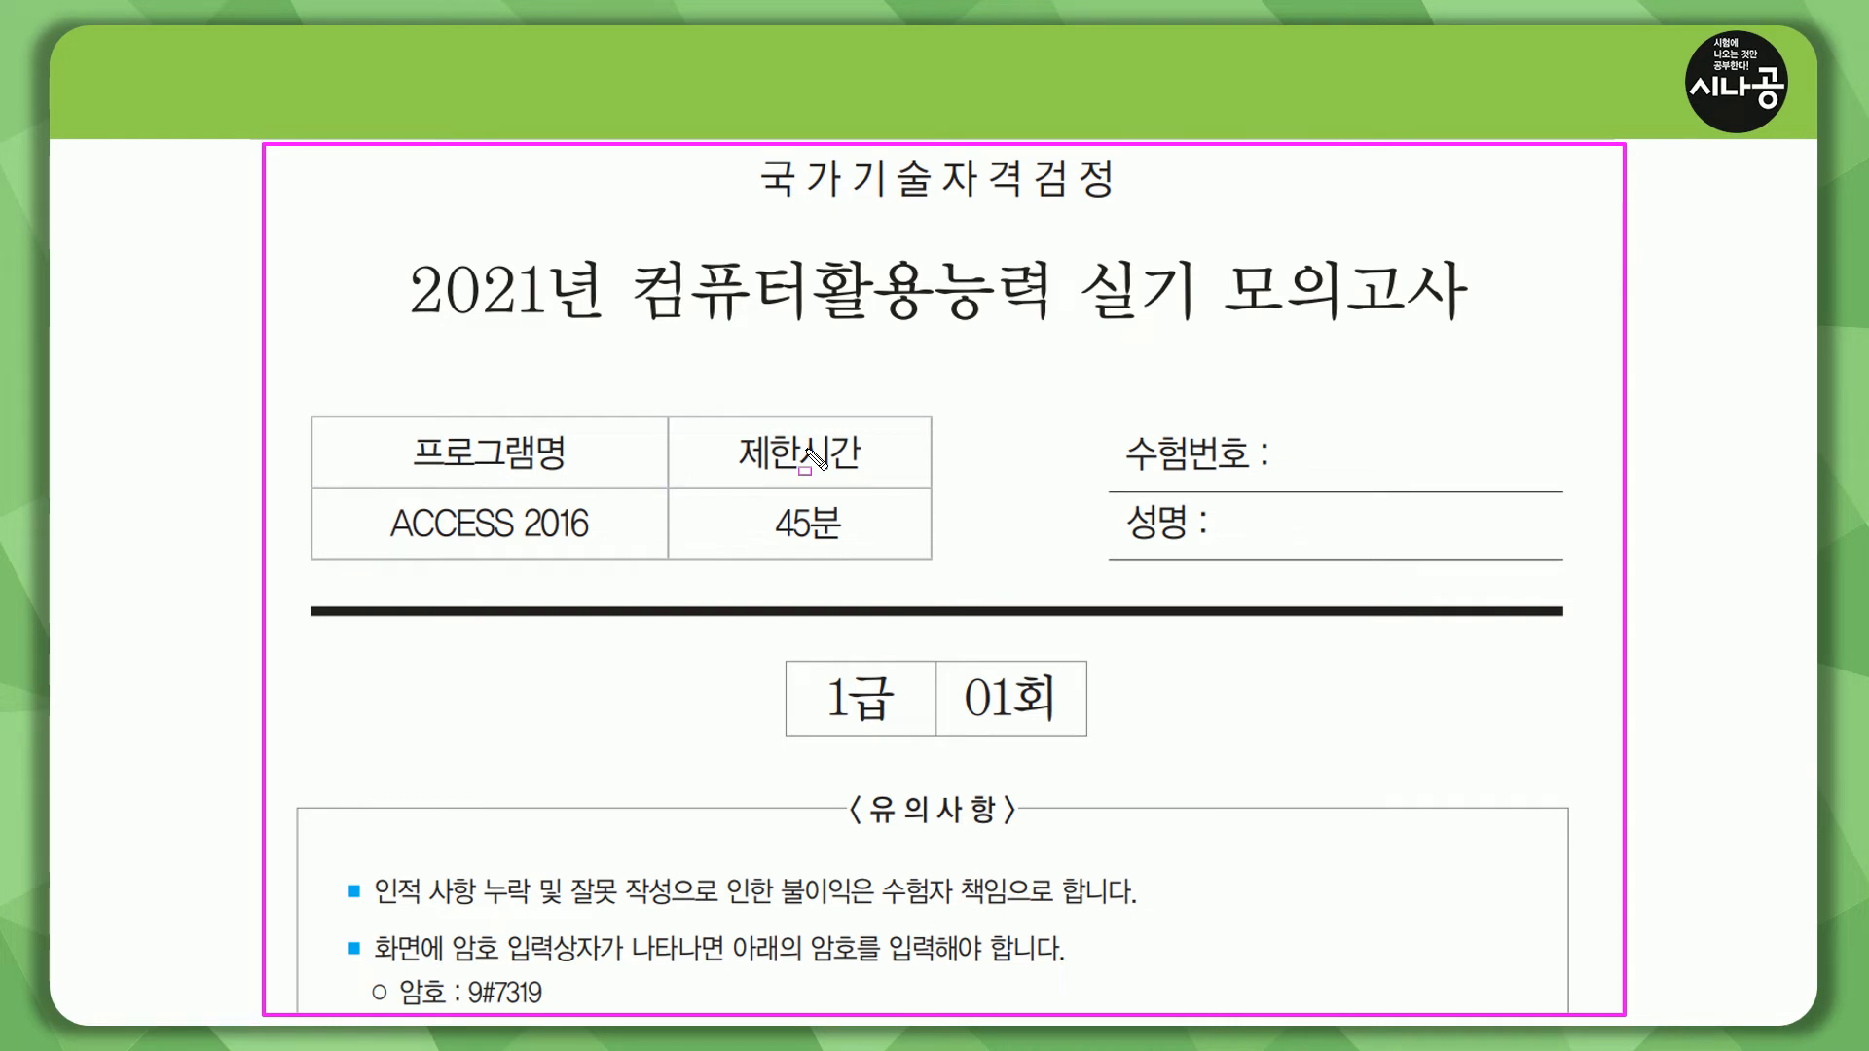
pyautogui.press('Escape')
pyautogui.hotkey('ctrl', '2')
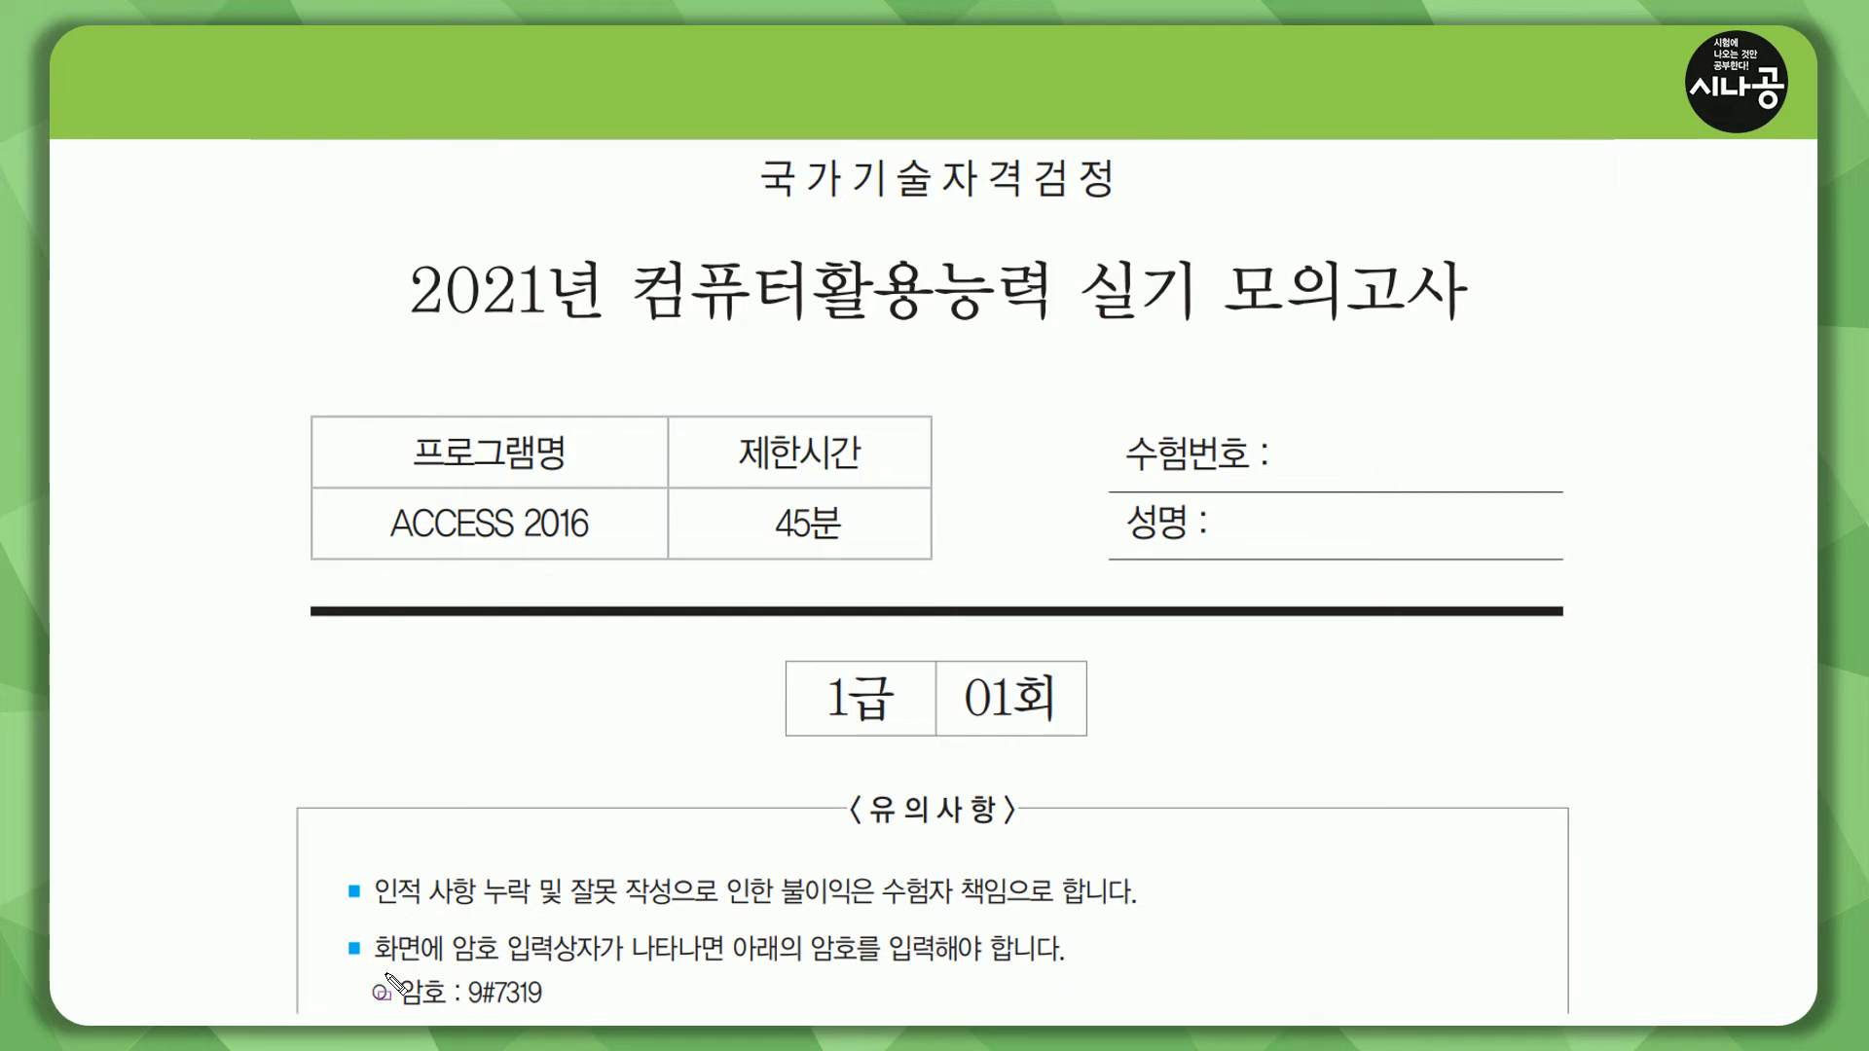
pyautogui.moveTo(388, 966)
pyautogui.mouseDown()
pyautogui.moveTo(470, 1009)
pyautogui.moveTo(582, 1017)
pyautogui.mouseUp()
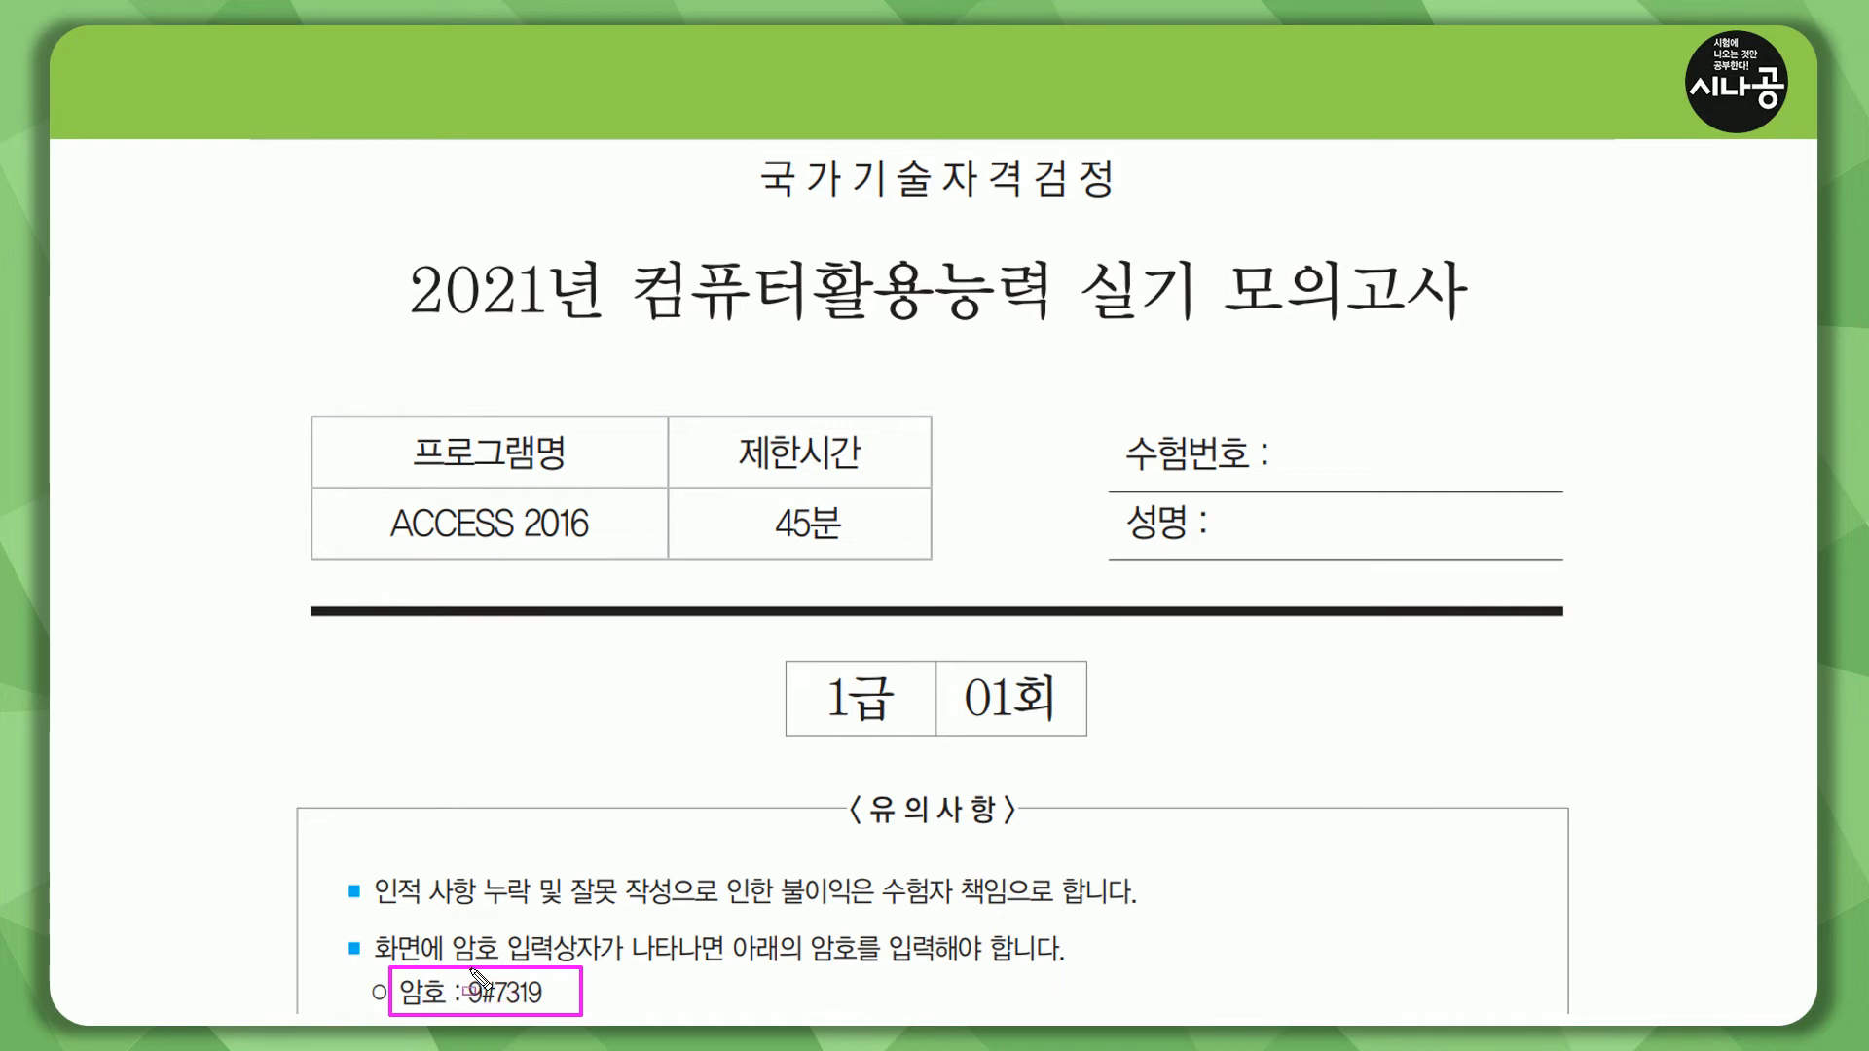
pyautogui.press('Escape')
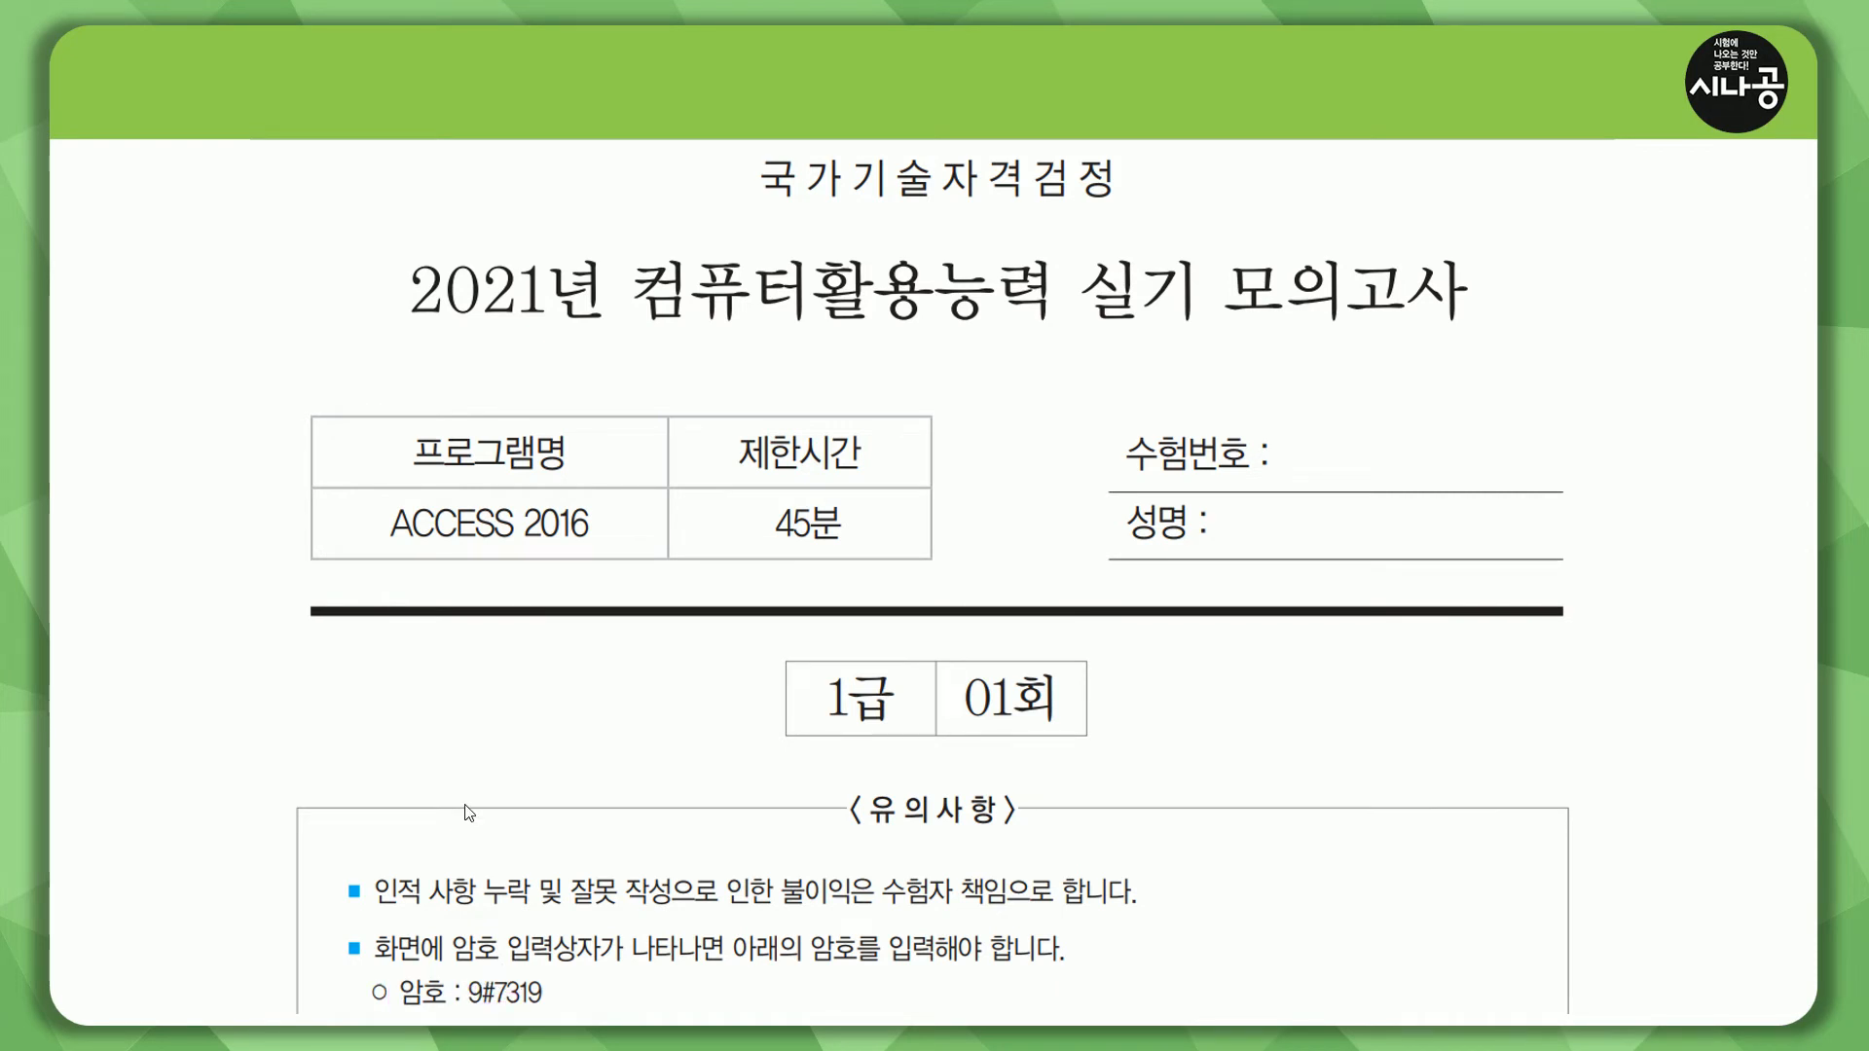
pyautogui.scroll(-10, 470, 817)
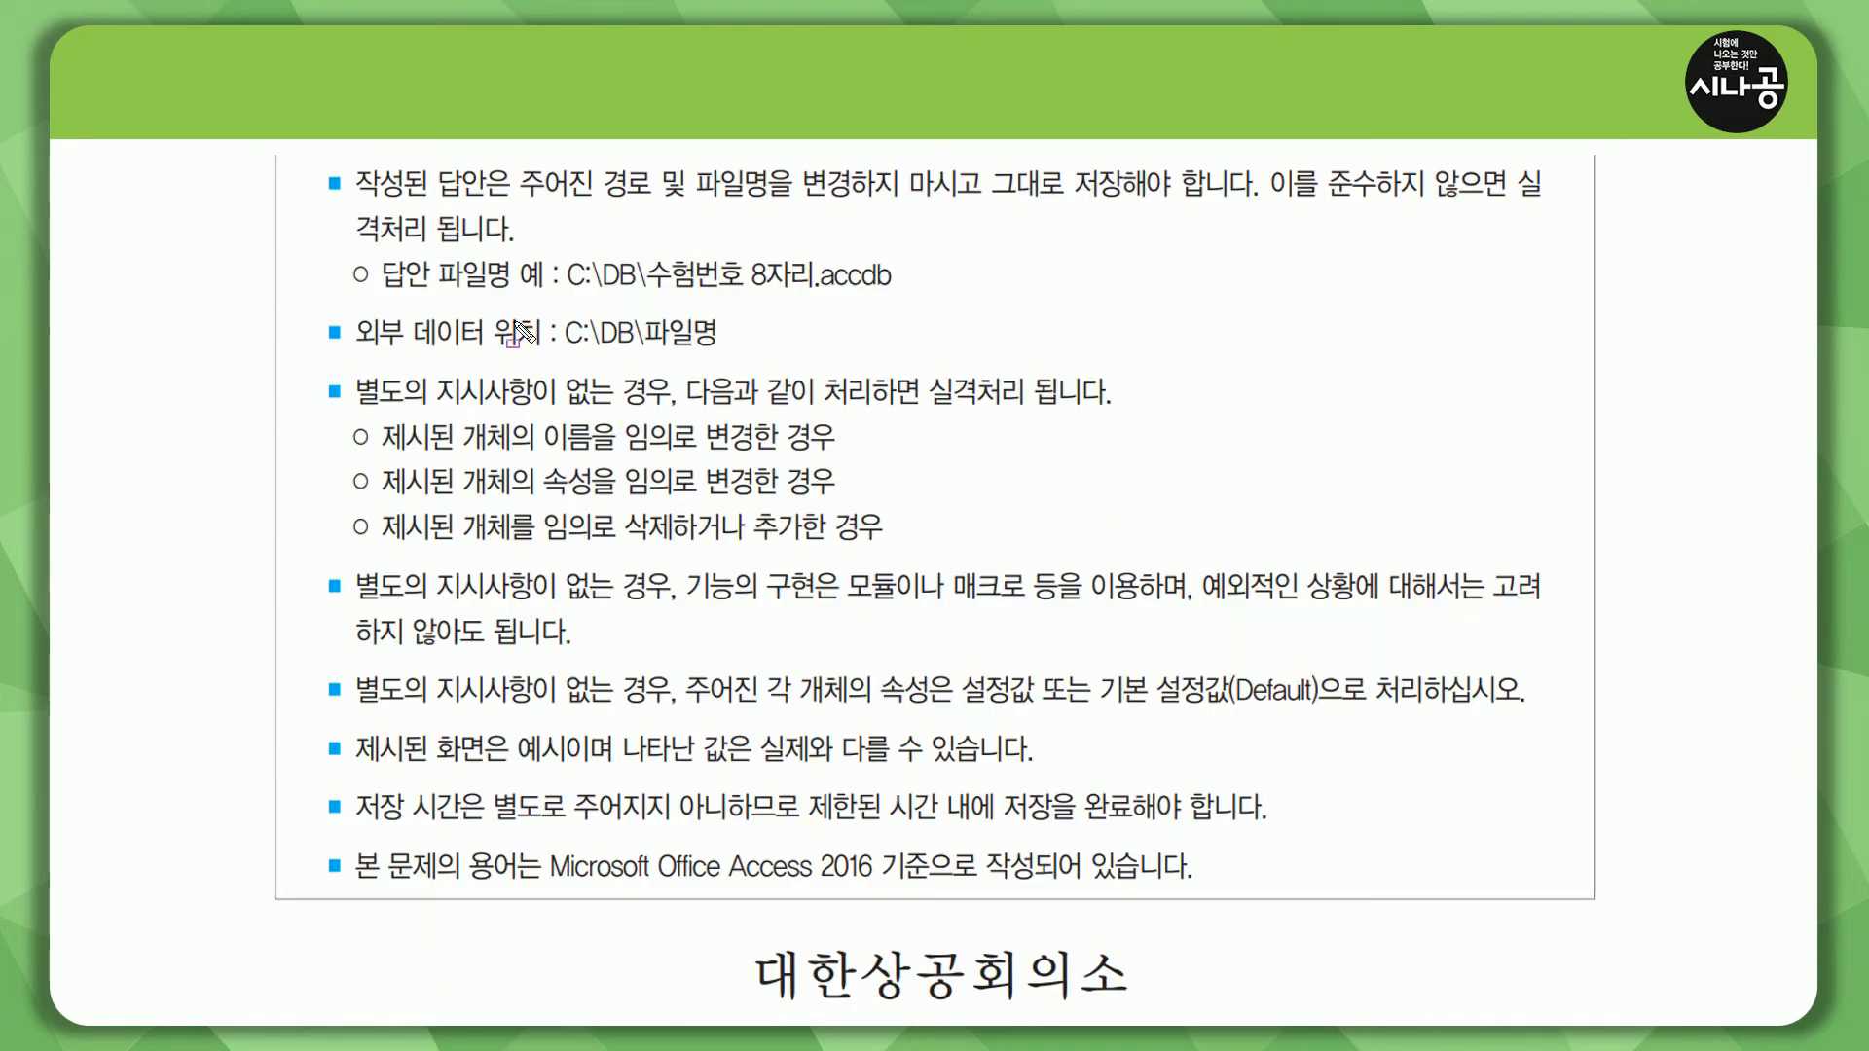
pyautogui.moveTo(367, 290)
pyautogui.mouseDown()
pyautogui.moveTo(910, 290)
pyautogui.moveTo(911, 254)
pyautogui.mouseUp()
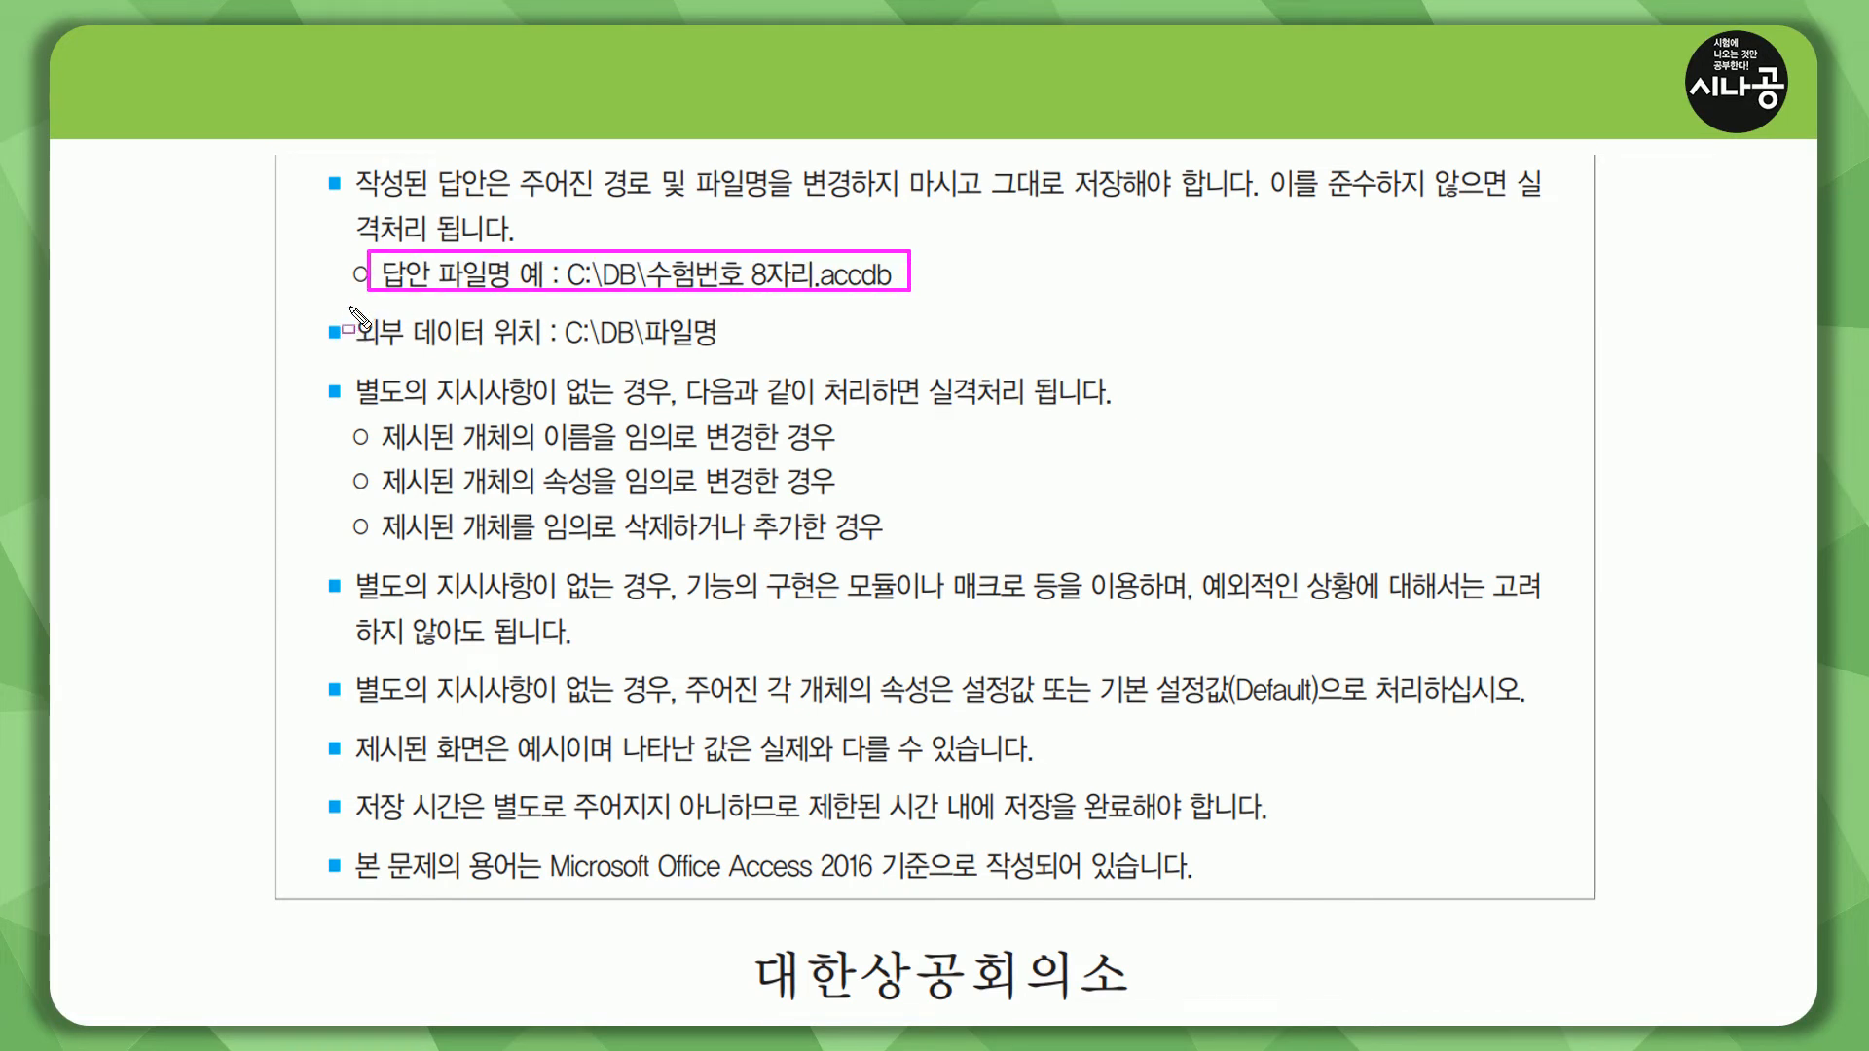
pyautogui.moveTo(350, 307)
pyautogui.mouseDown()
pyautogui.moveTo(565, 356)
pyautogui.moveTo(745, 360)
pyautogui.mouseUp()
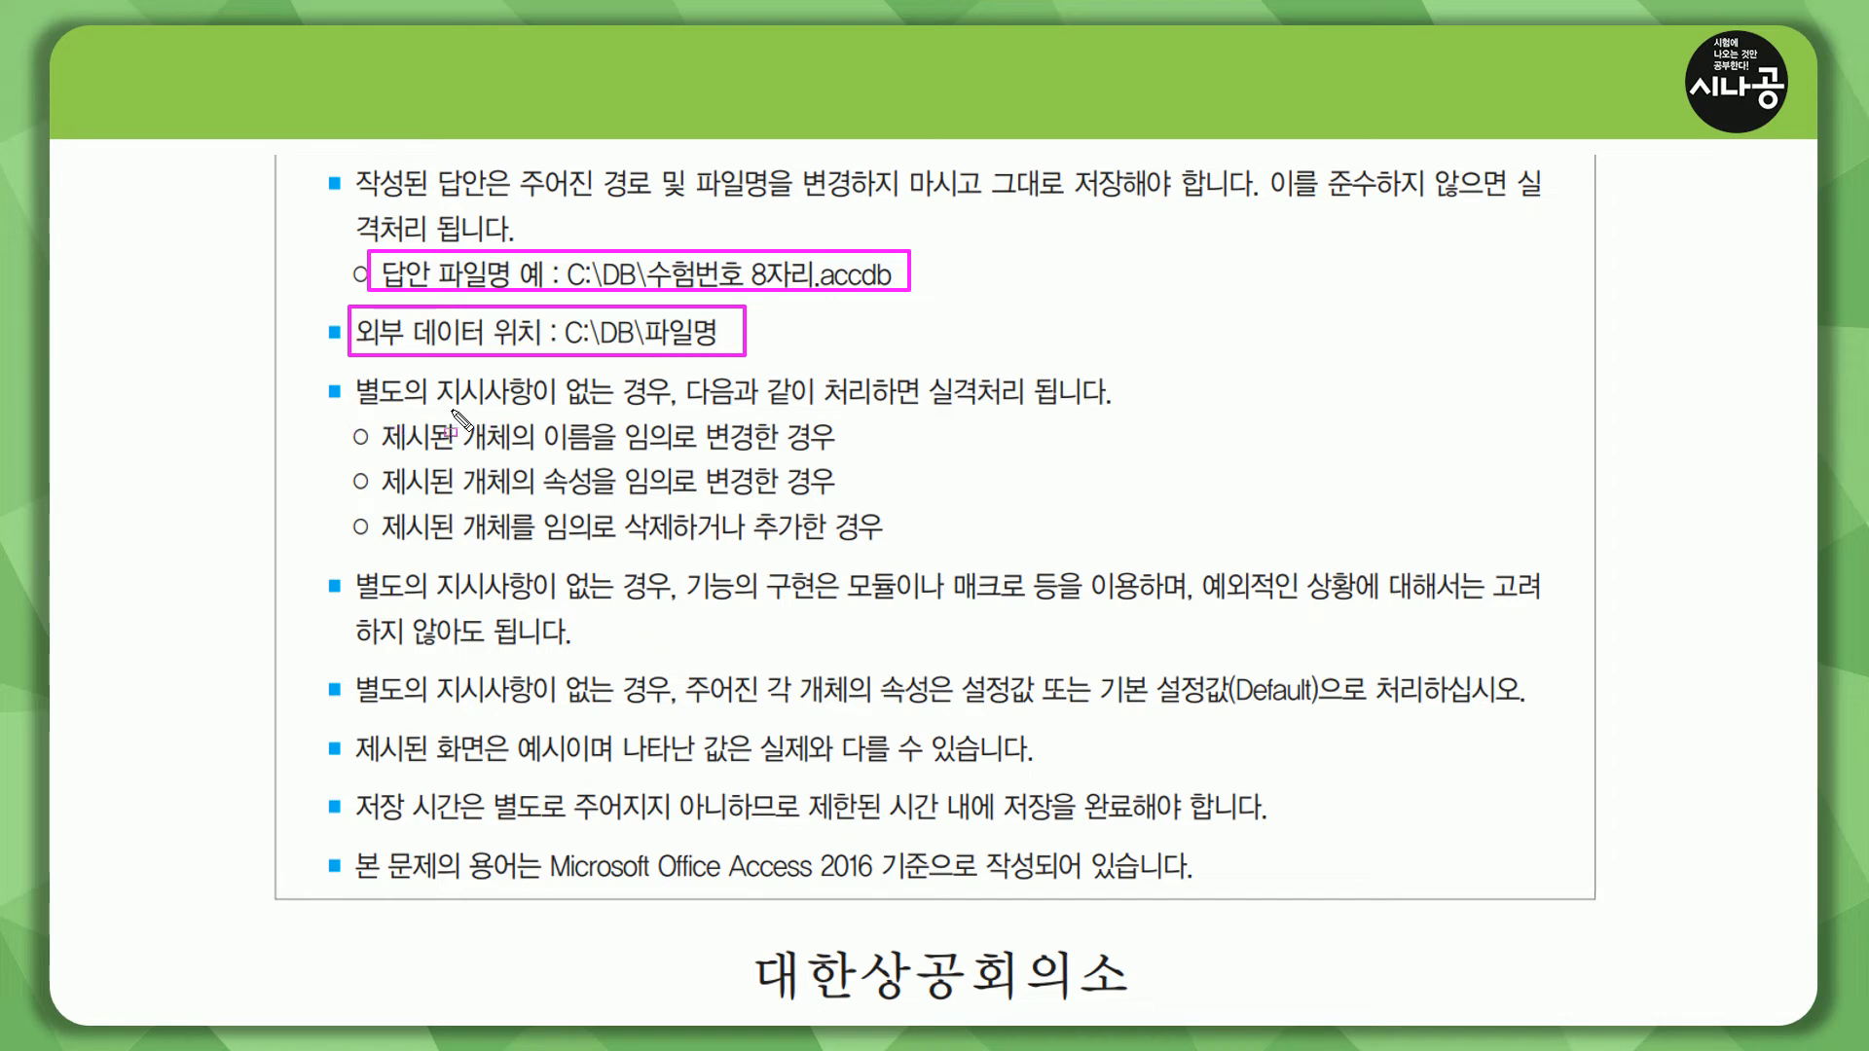
pyautogui.moveTo(671, 407); pyautogui.dragTo(1115, 410)
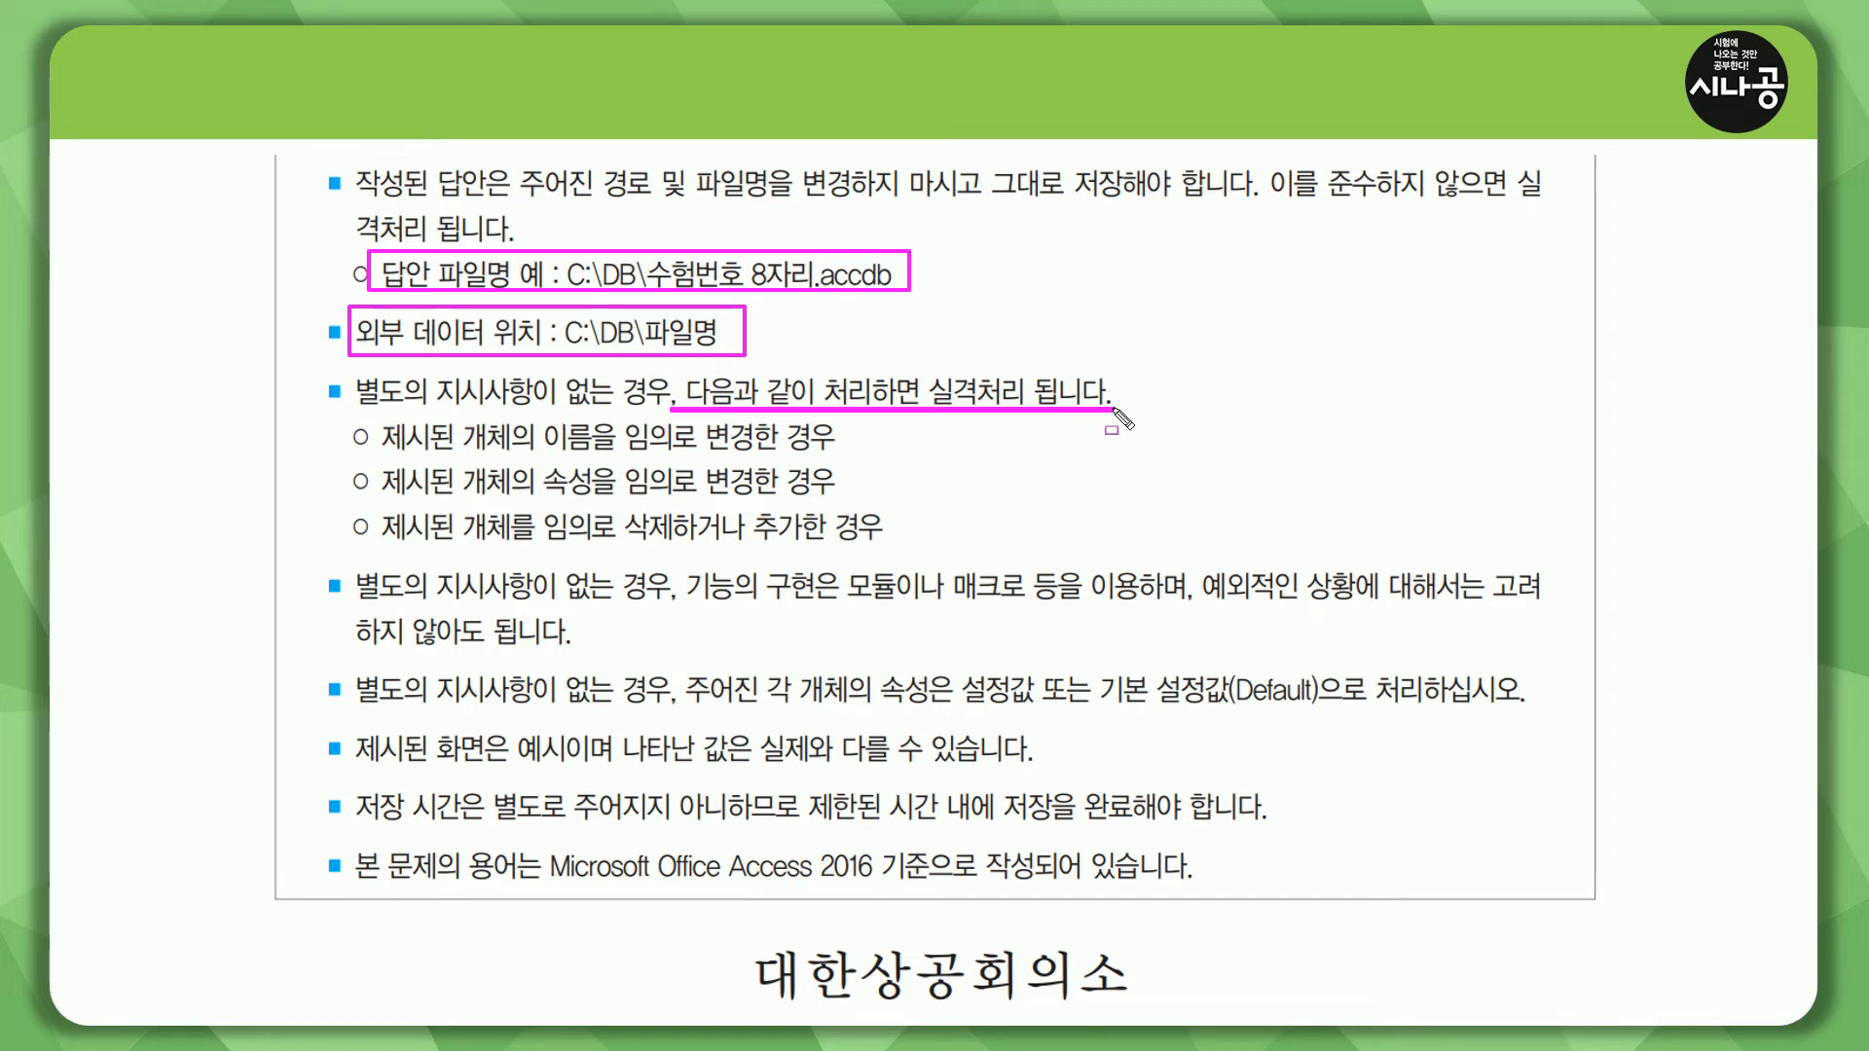
pyautogui.moveTo(362, 414)
pyautogui.mouseDown()
pyautogui.moveTo(487, 485)
pyautogui.moveTo(826, 500)
pyautogui.mouseUp()
pyautogui.moveTo(615, 453); pyautogui.dragTo(830, 453)
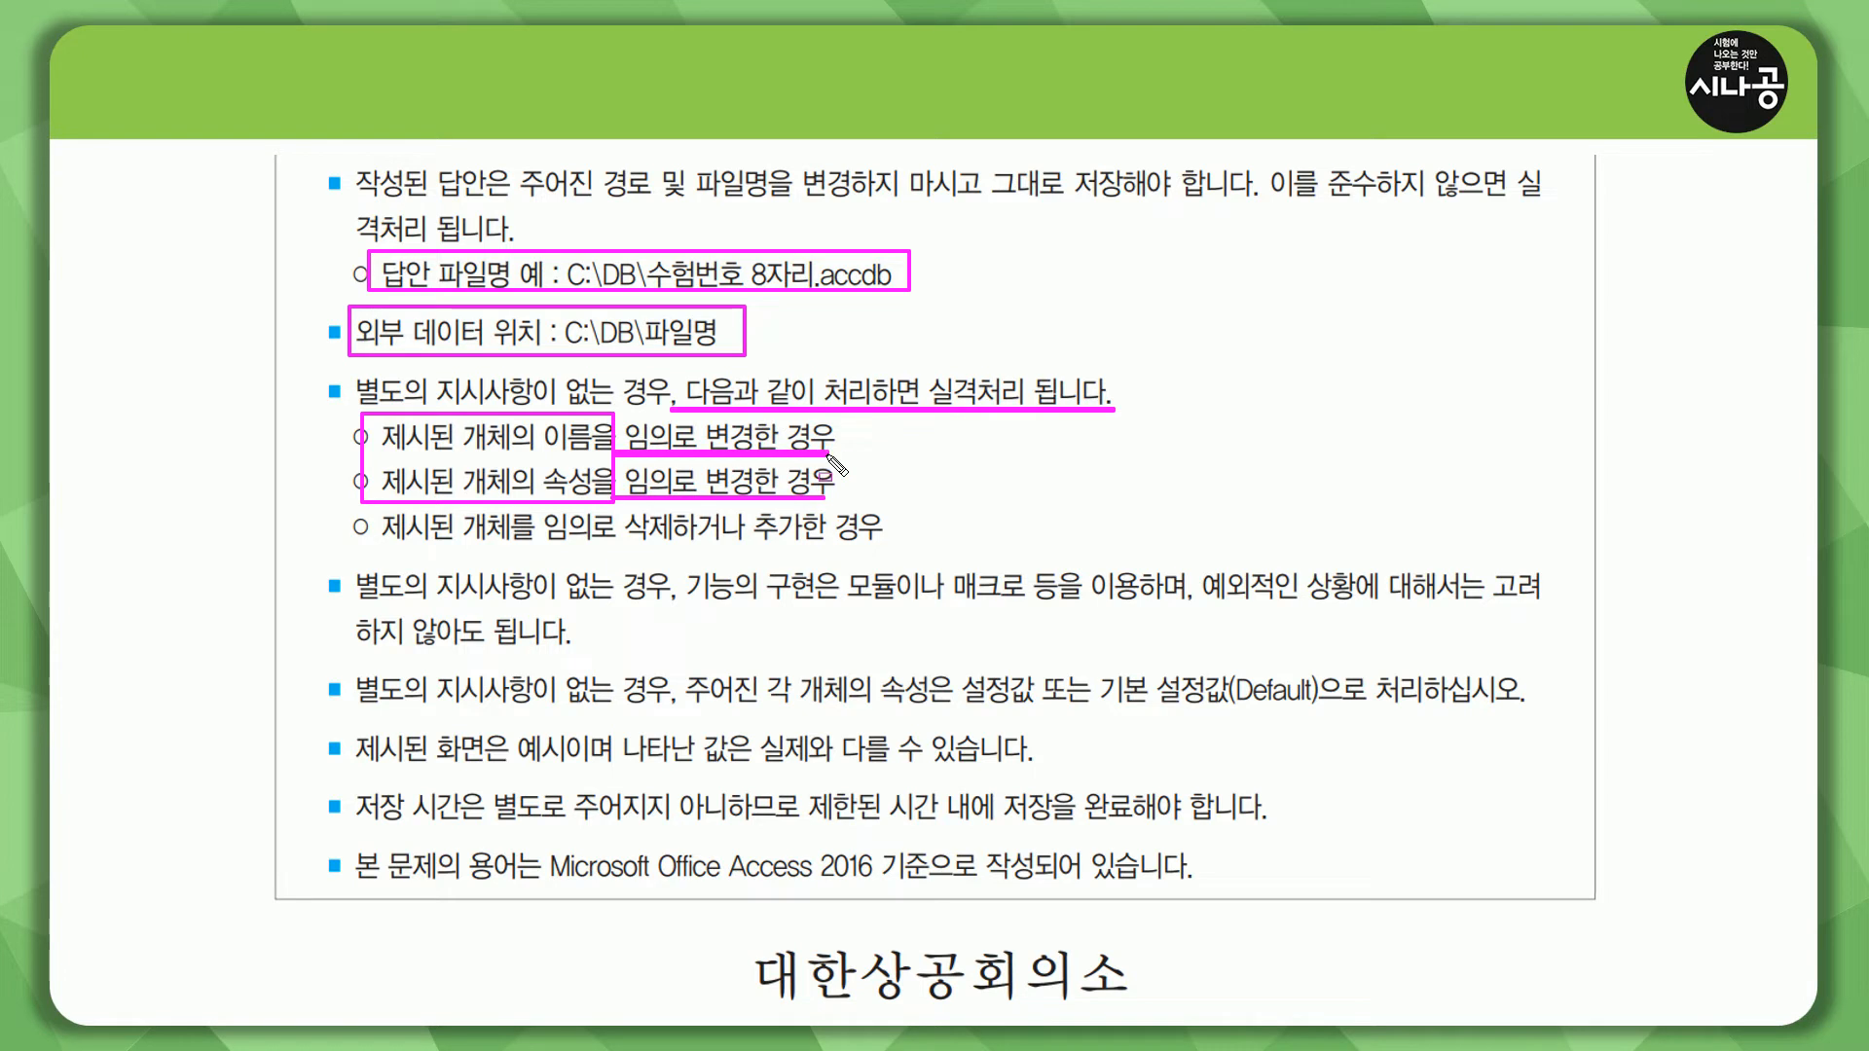
pyautogui.moveTo(373, 545); pyautogui.dragTo(890, 552)
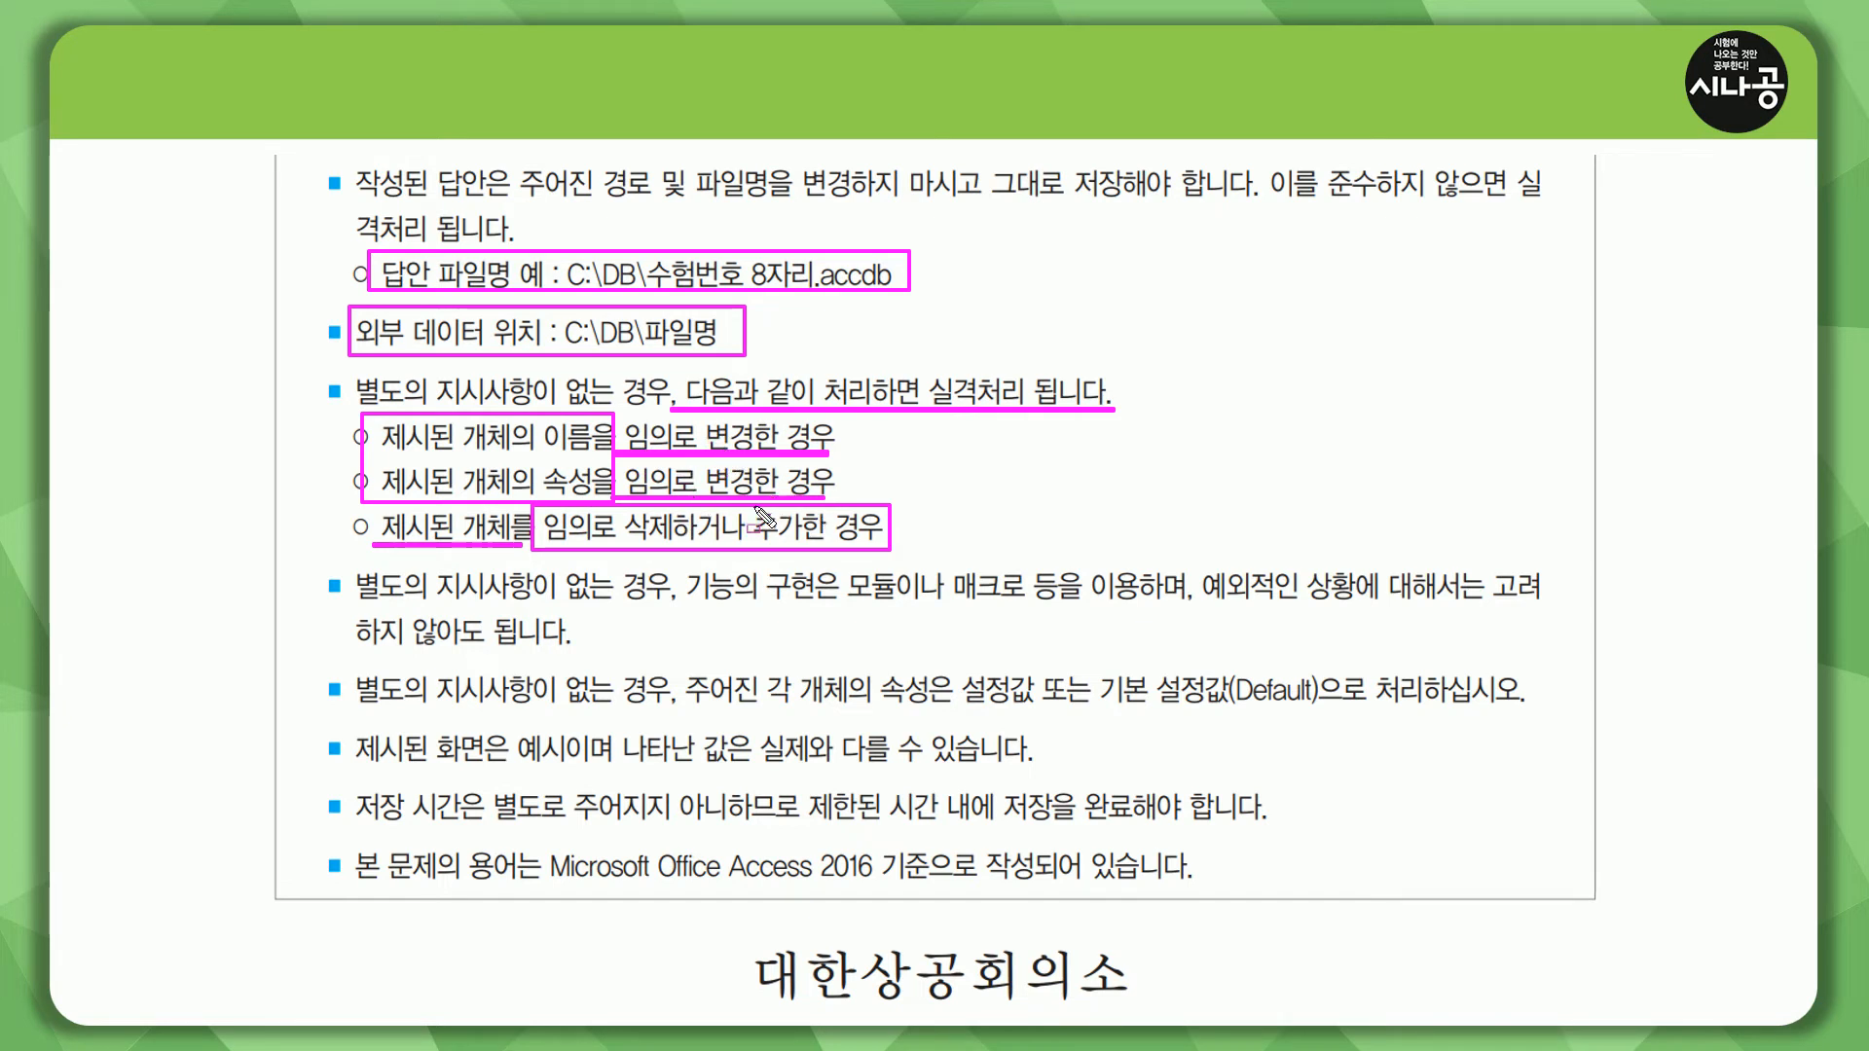
pyautogui.moveTo(353, 706); pyautogui.dragTo(1514, 711)
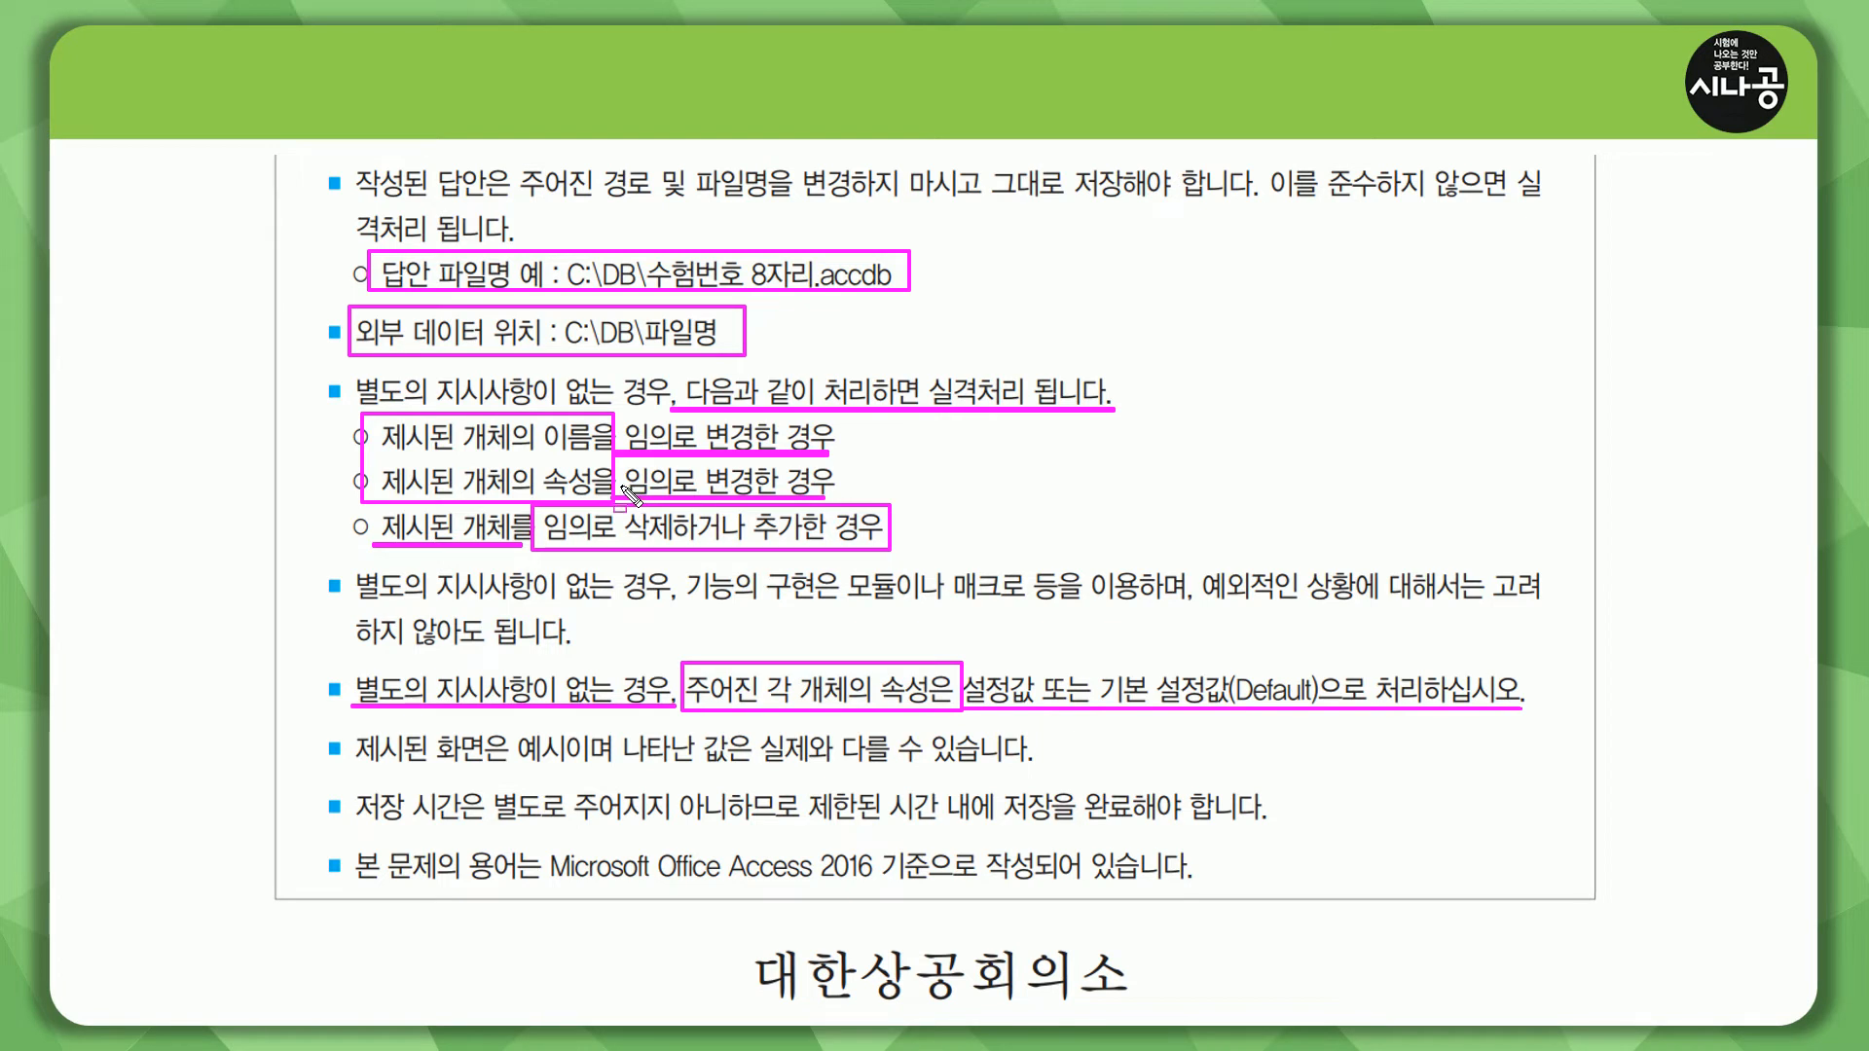
pyautogui.press('e')
pyautogui.moveTo(346, 304); pyautogui.dragTo(734, 356)
pyautogui.press('e')
pyautogui.scroll(1, 626, 352)
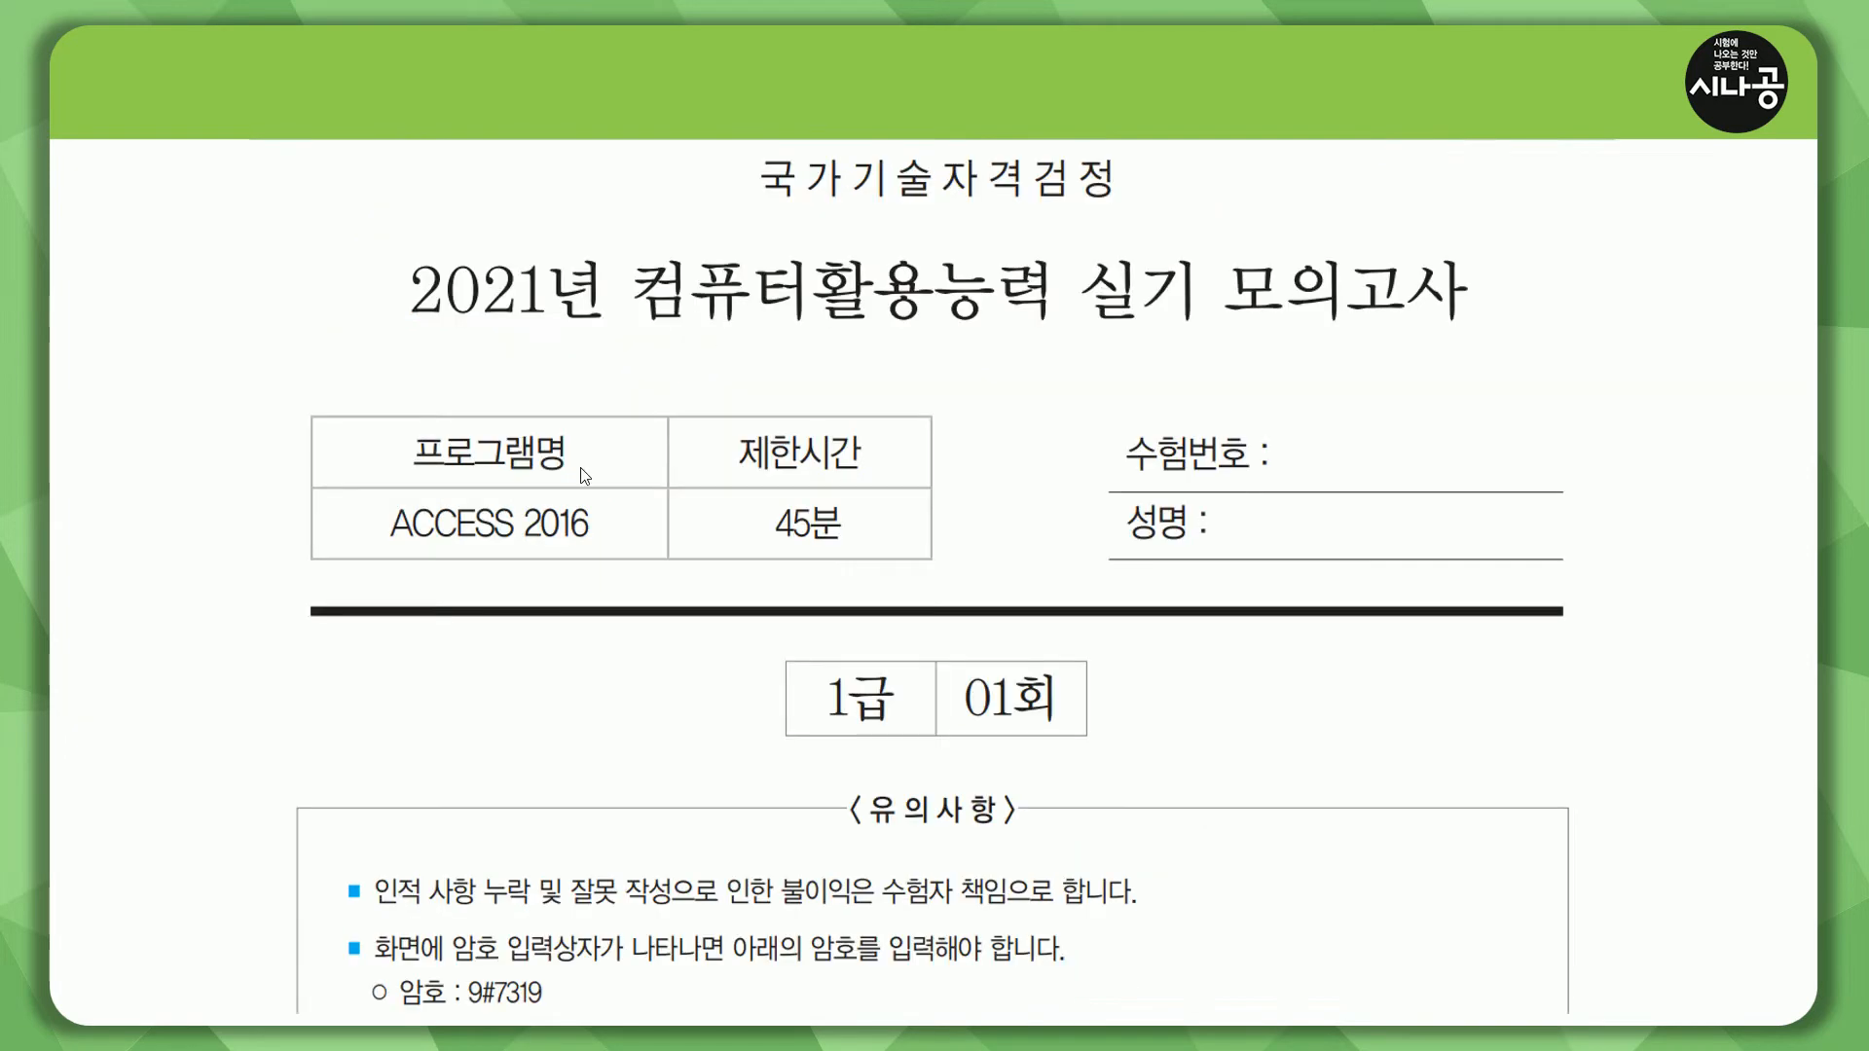
pyautogui.moveTo(392, 968)
pyautogui.mouseDown()
pyautogui.moveTo(398, 1003)
pyautogui.moveTo(590, 1023)
pyautogui.mouseUp()
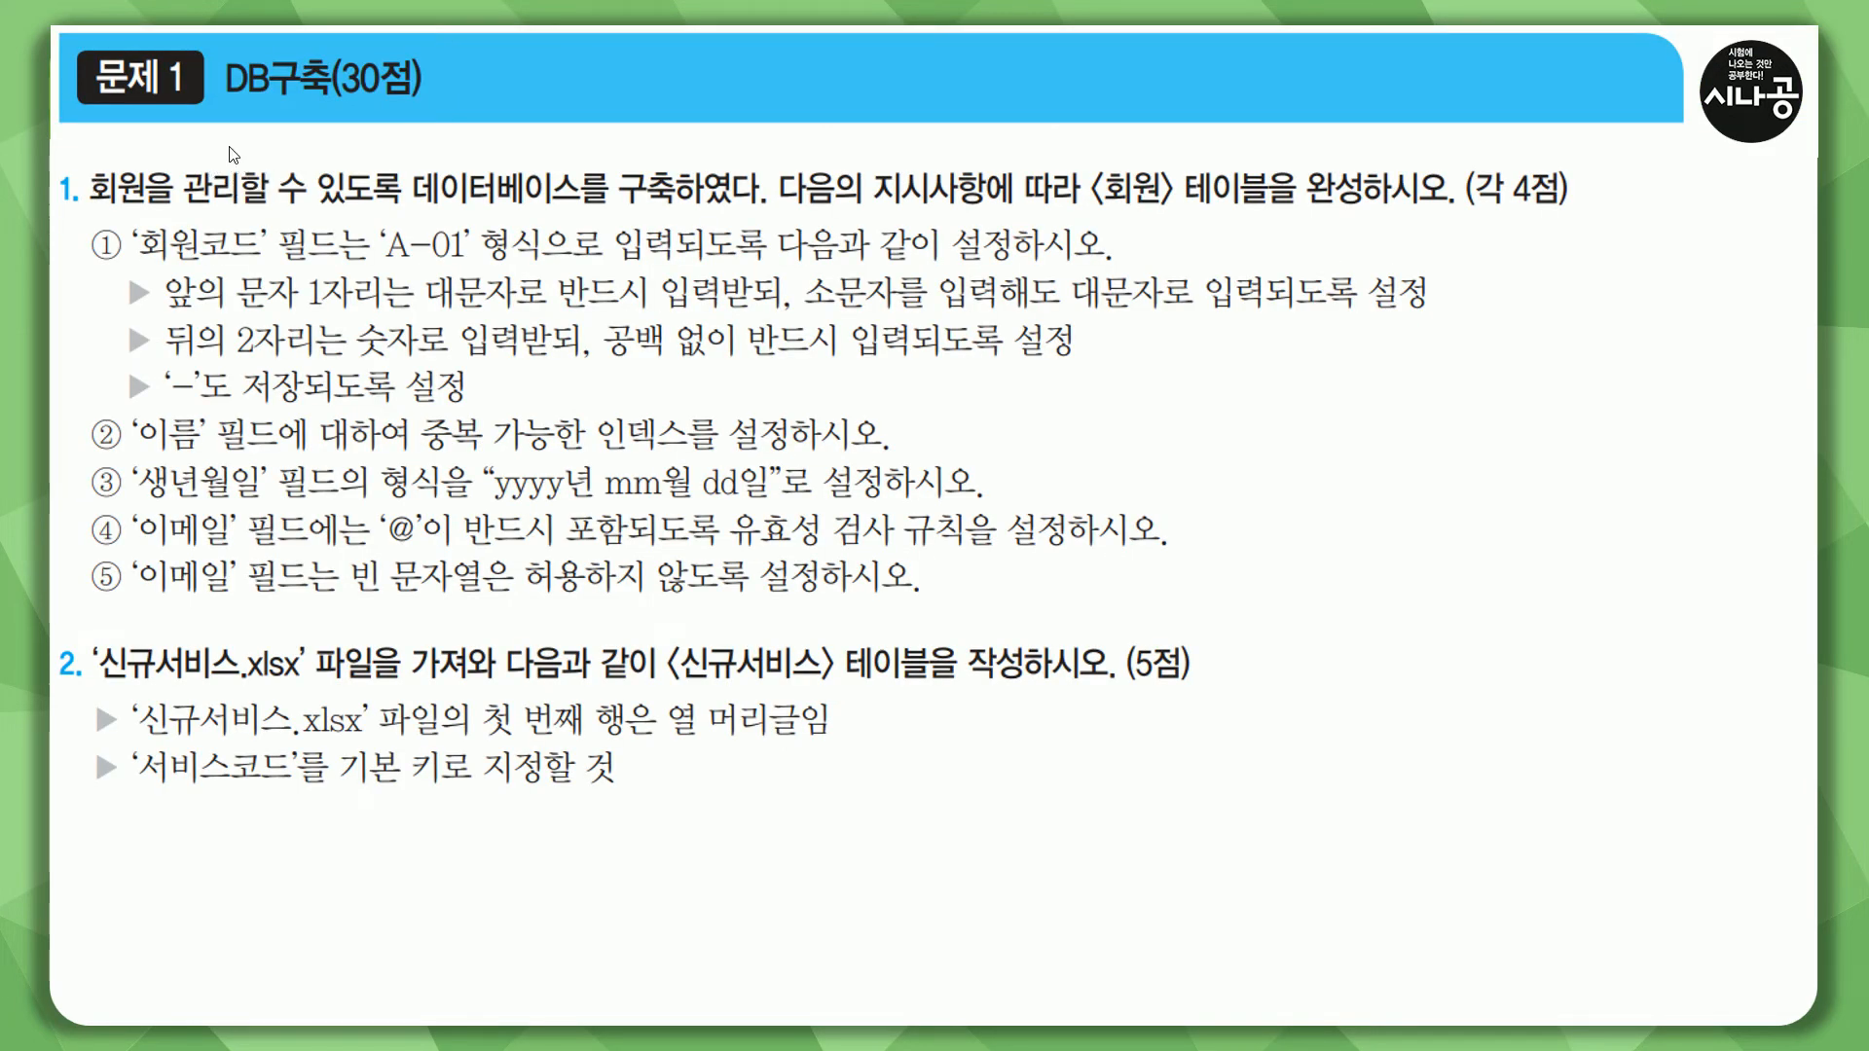
pyautogui.moveTo(66, 38)
pyautogui.mouseDown()
pyautogui.moveTo(116, 94)
pyautogui.moveTo(212, 114)
pyautogui.moveTo(443, 104)
pyautogui.mouseUp()
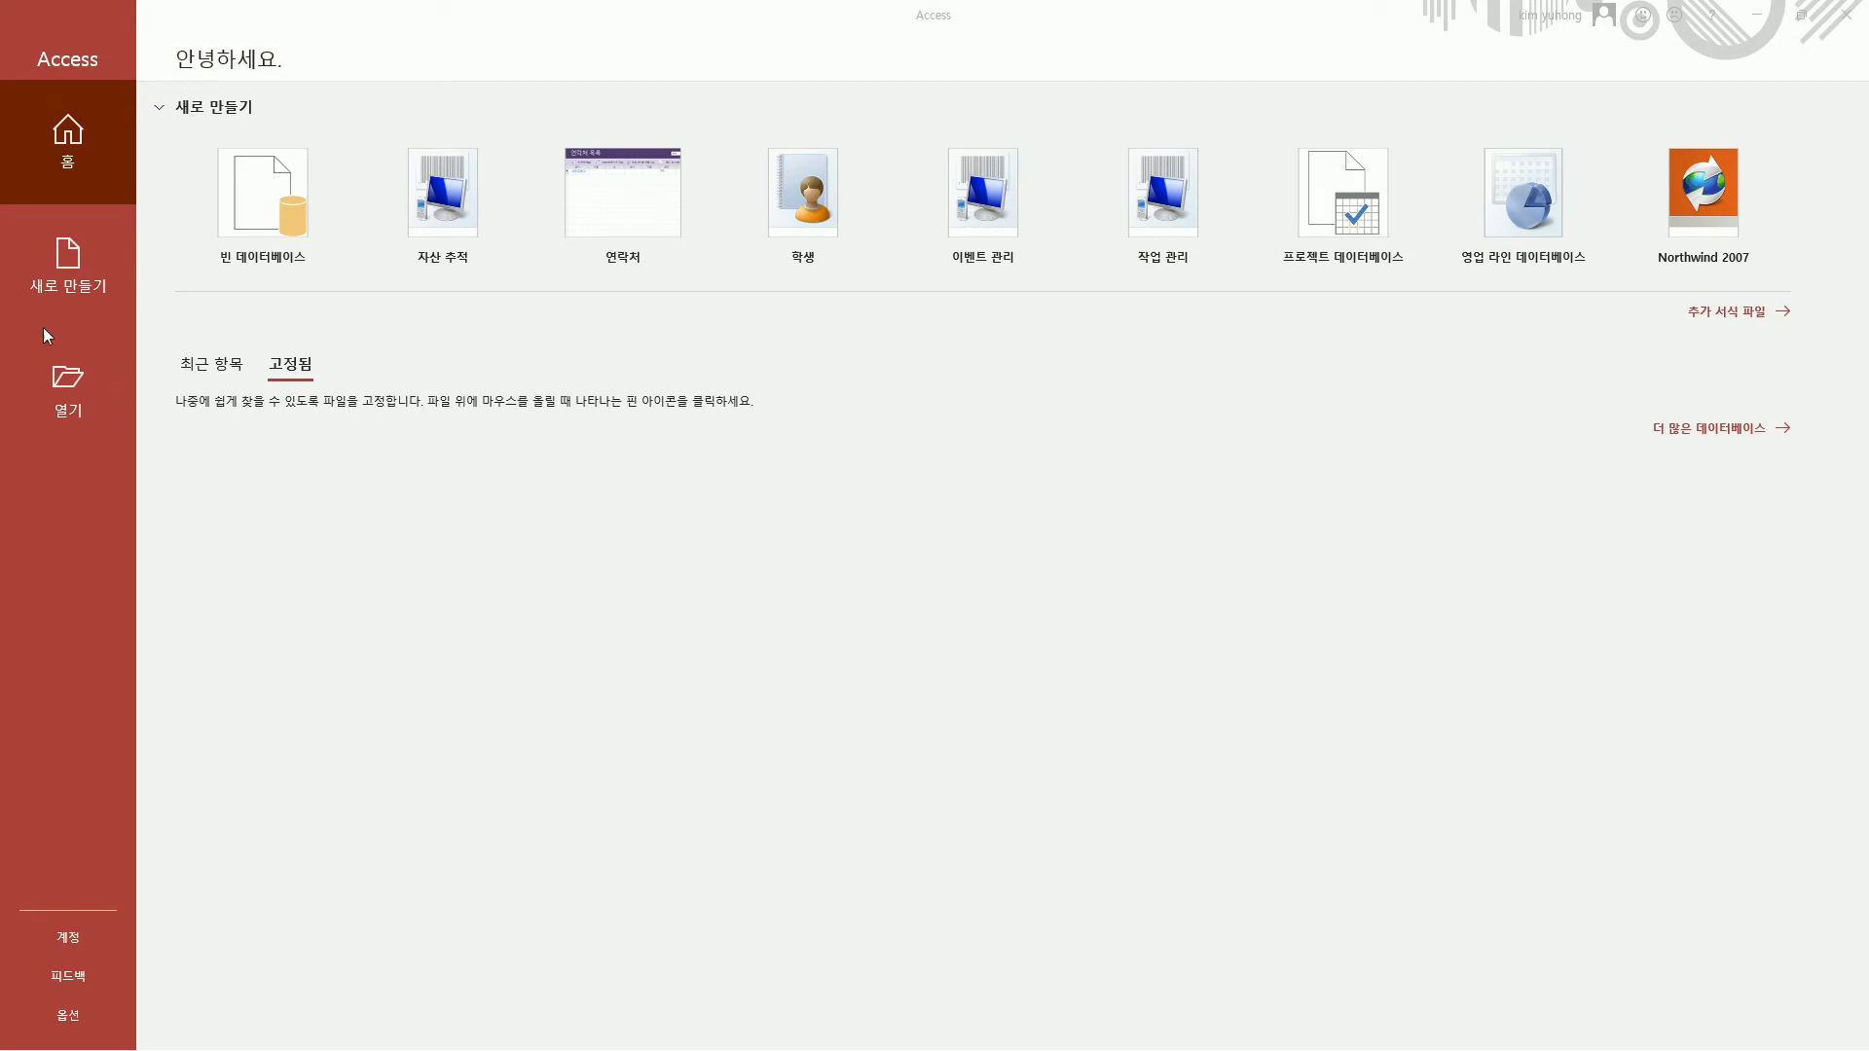
# Browse to the 액세스\모의 folder on the C: drive and open the database file 01회.accdb
pyautogui.moveTo(39, 386); pyautogui.dragTo(110, 430)
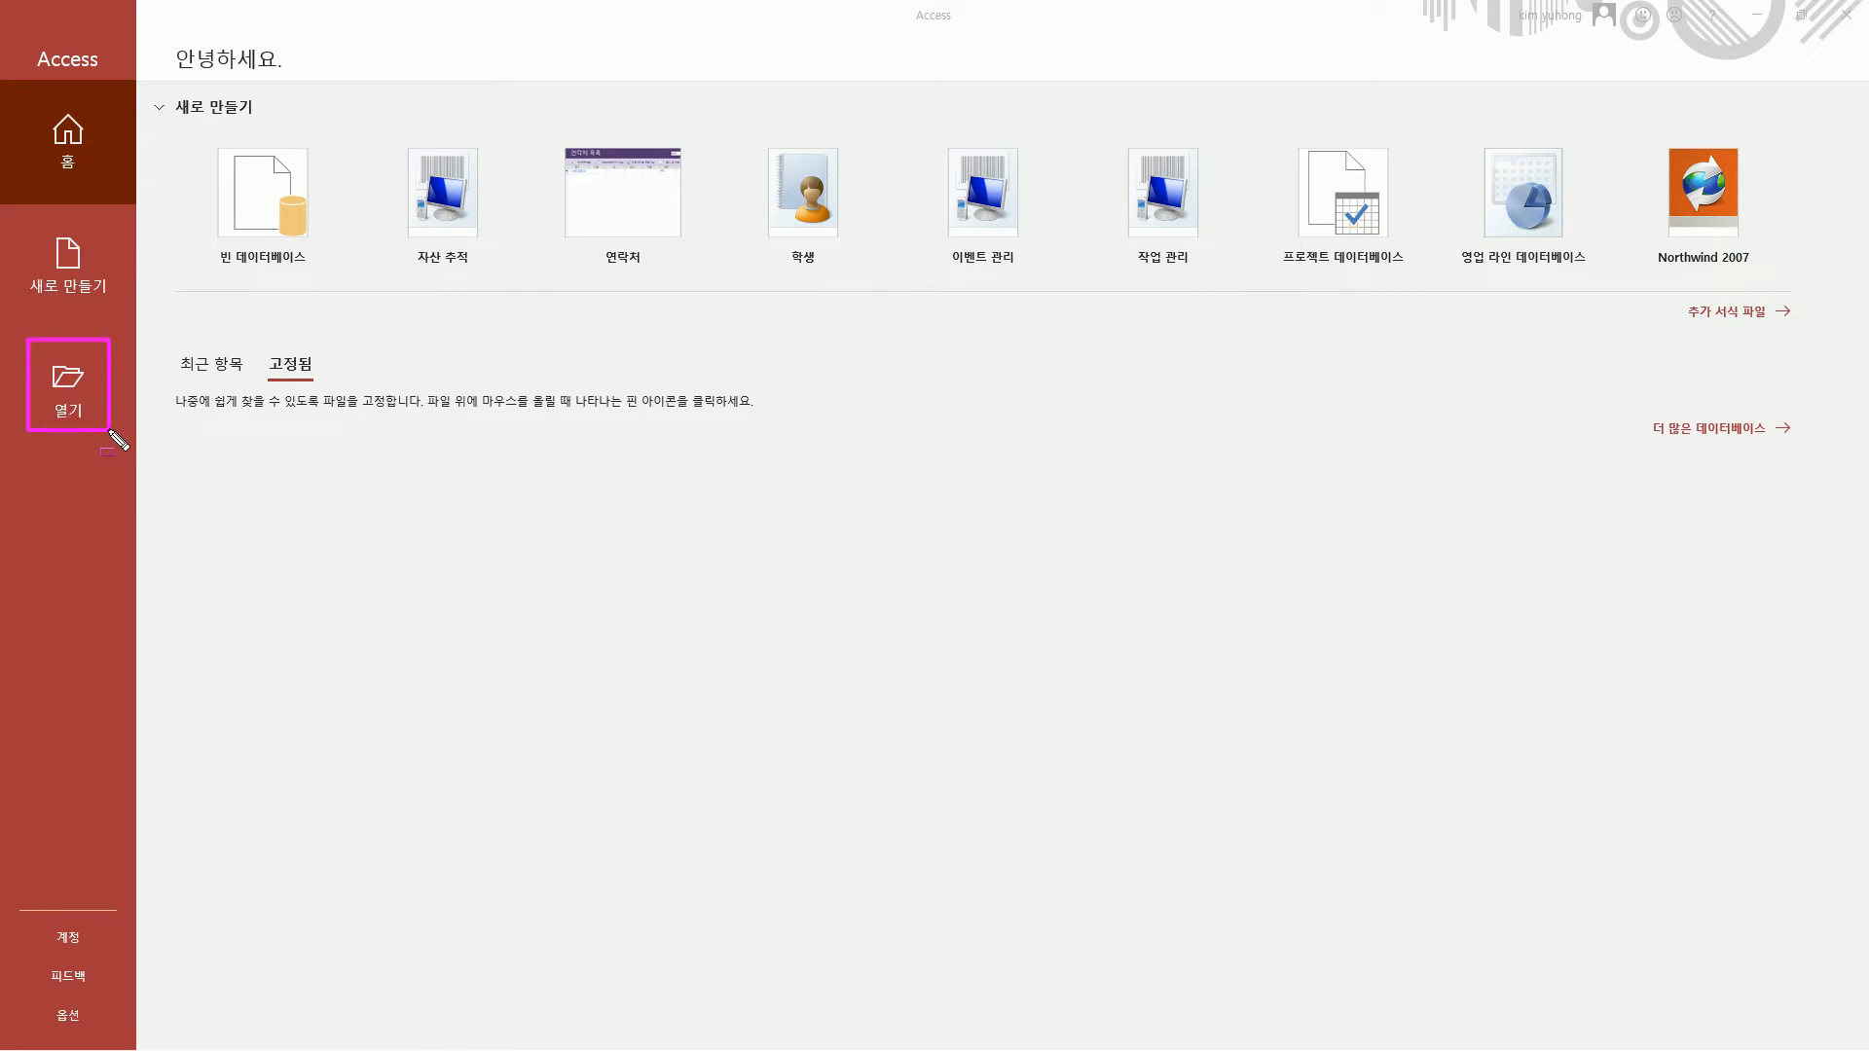
pyautogui.click(84, 384)
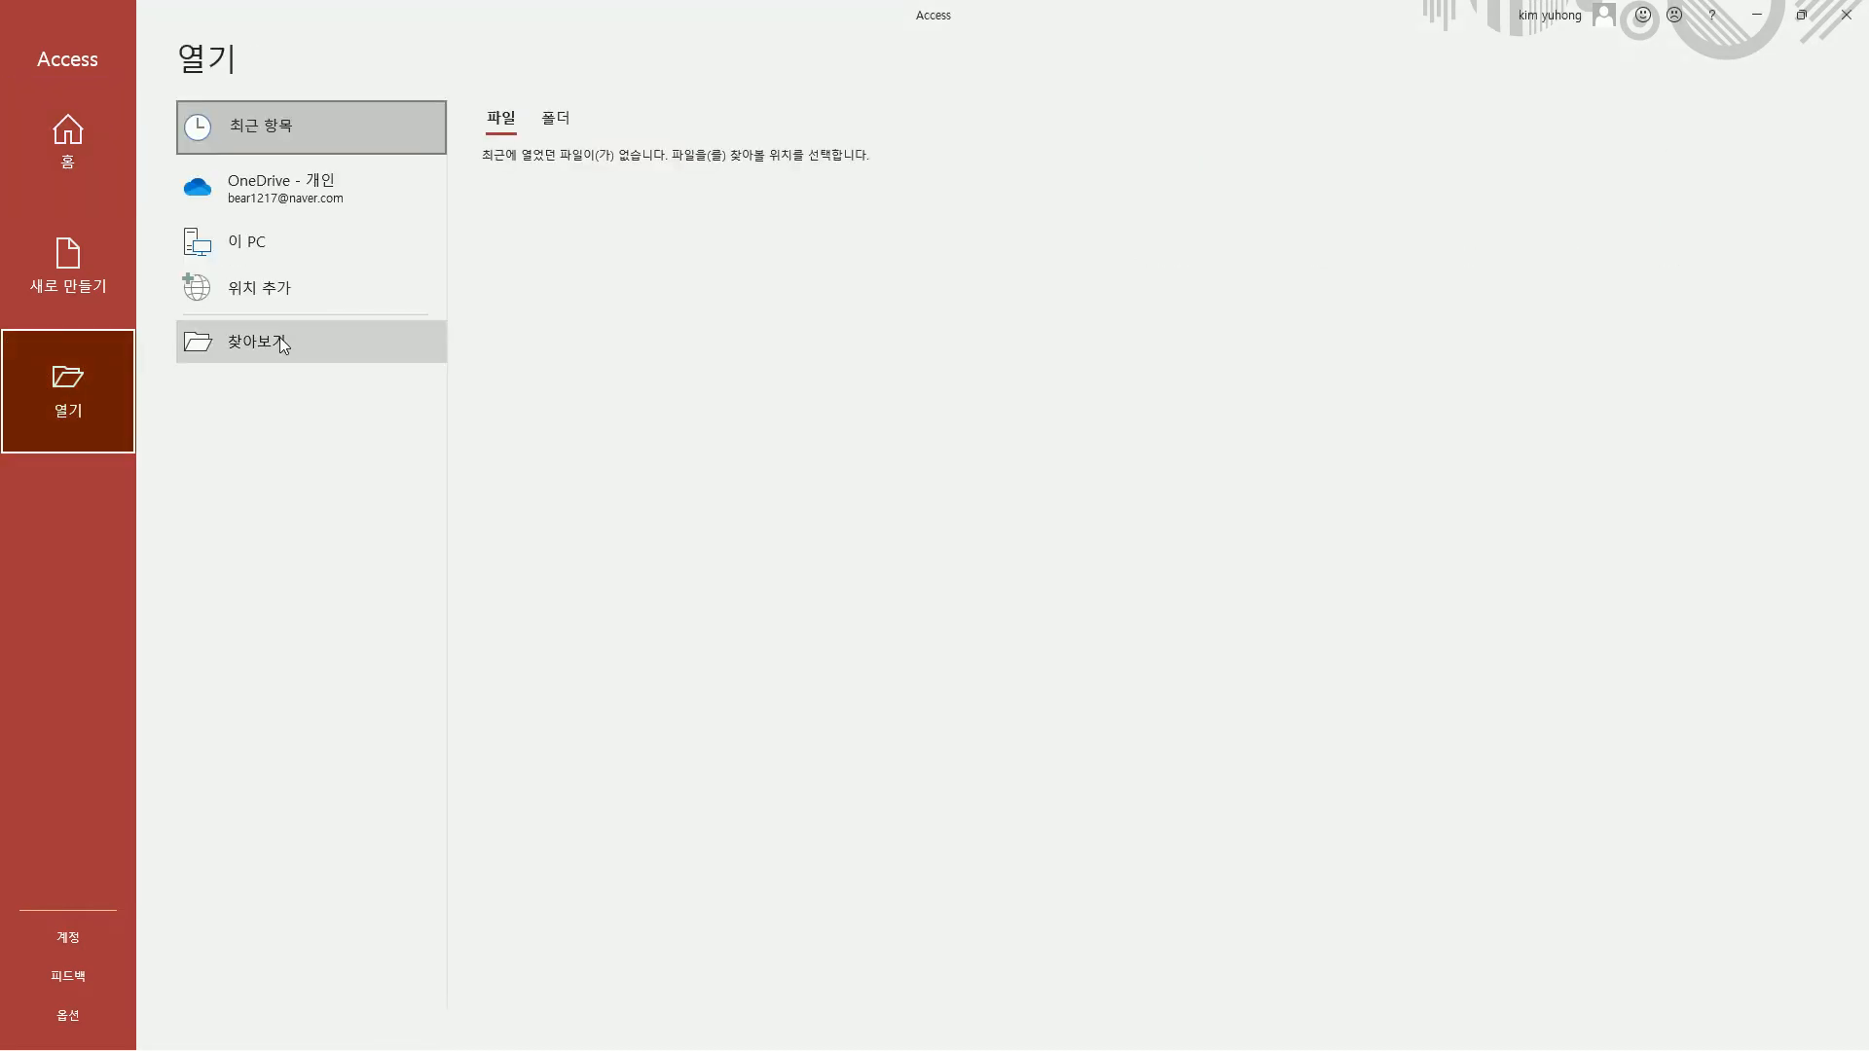
pyautogui.click(280, 341)
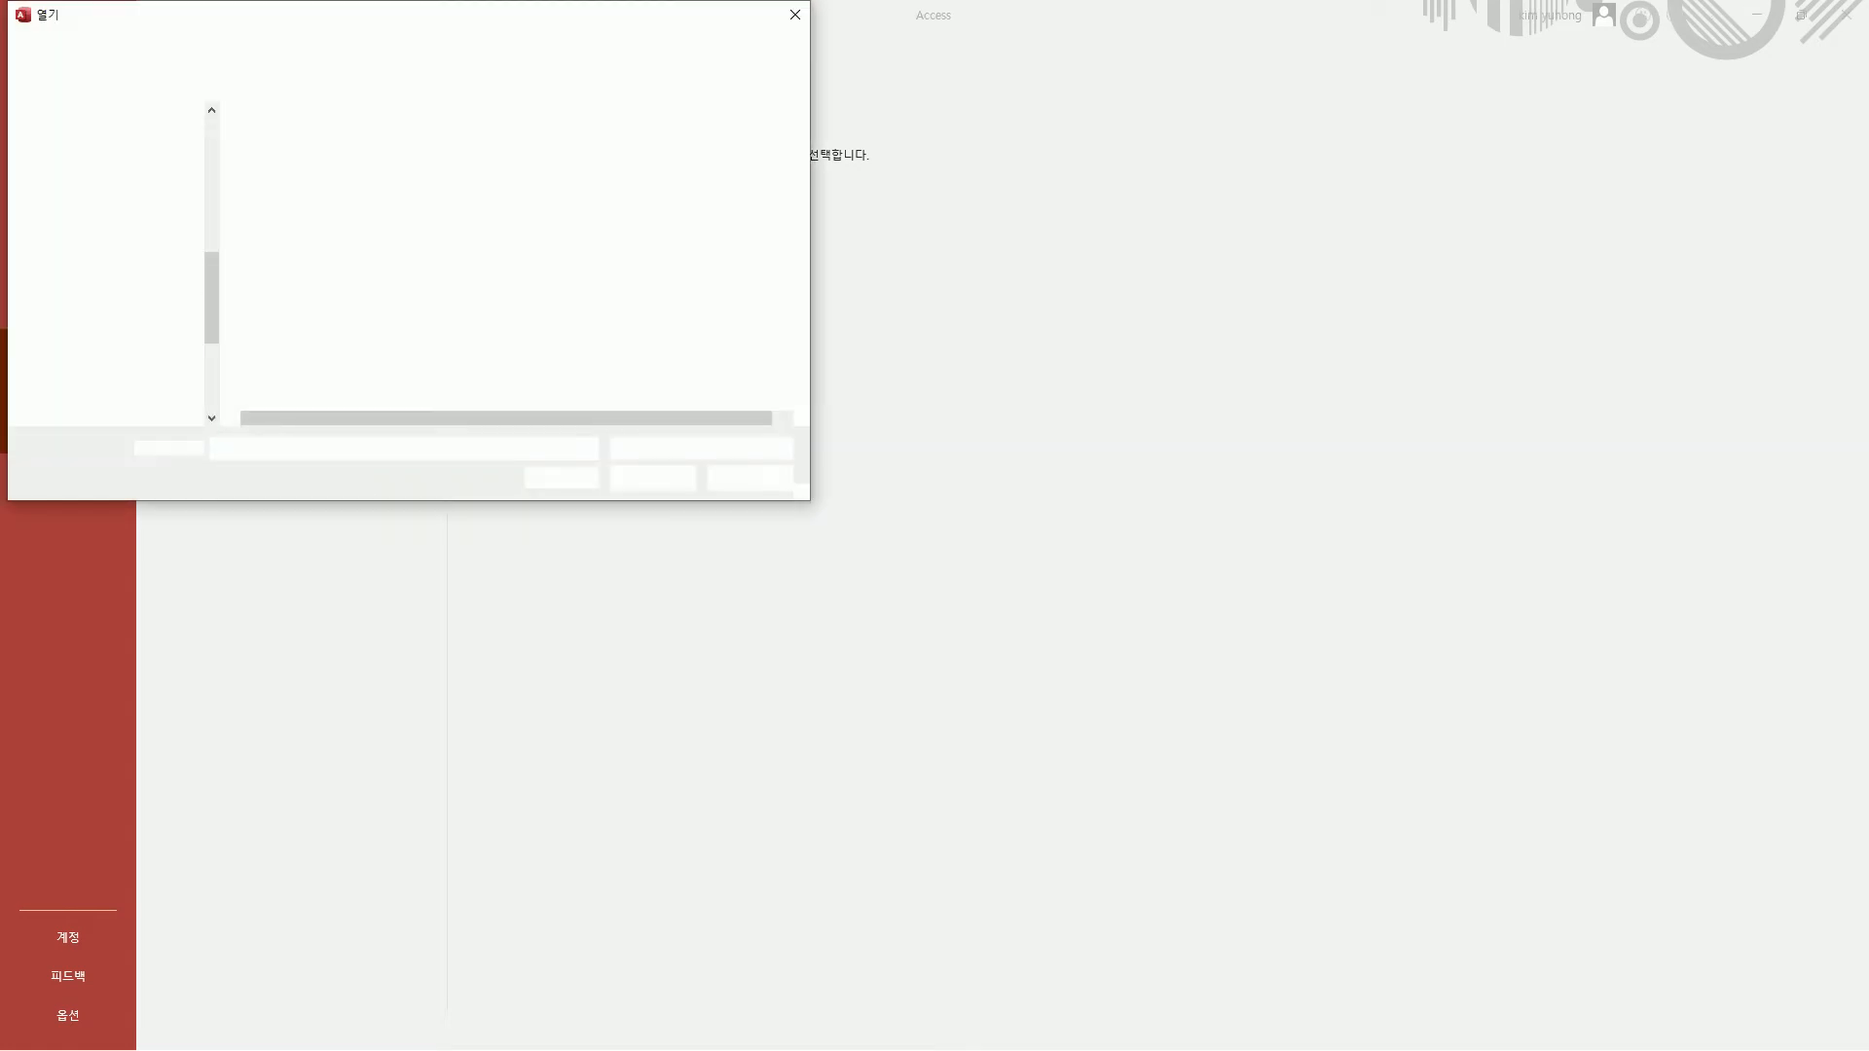
pyautogui.hotkey('ctrl', 'alt', 'd')
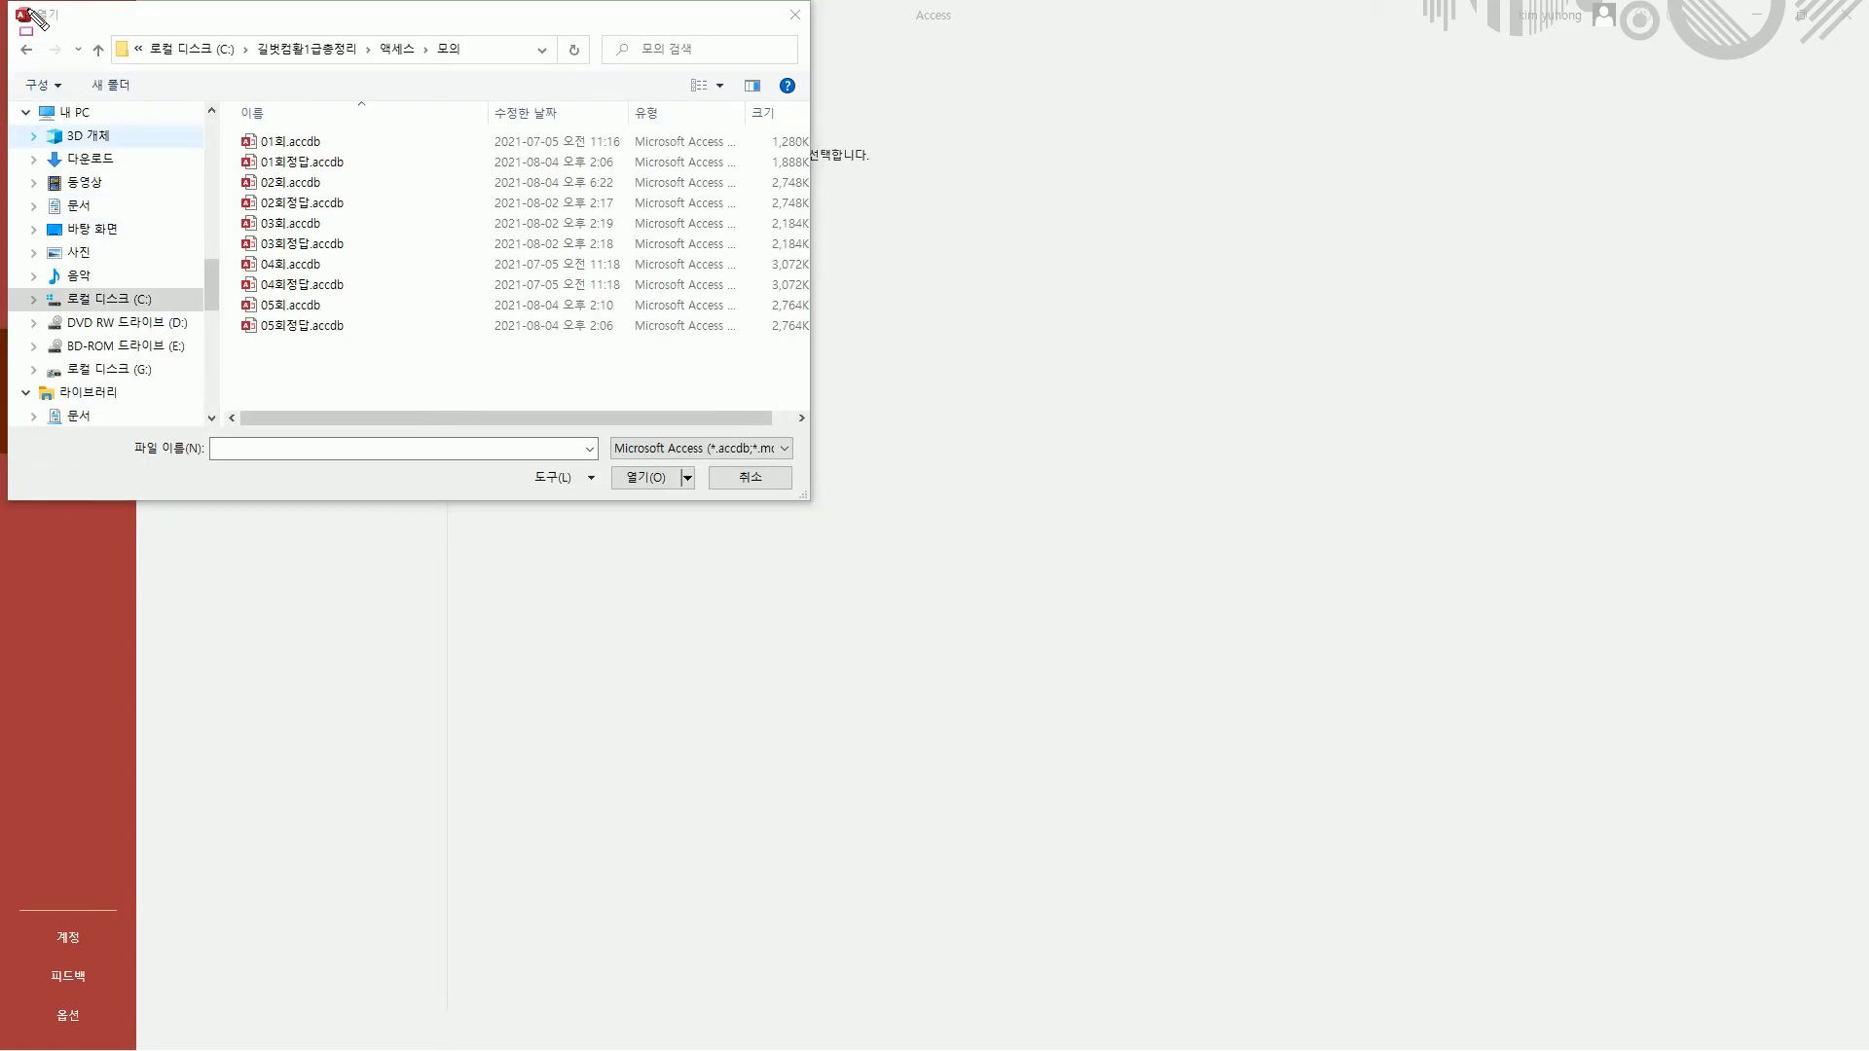
pyautogui.moveTo(151, 59)
pyautogui.mouseDown()
pyautogui.moveTo(415, 59)
pyautogui.moveTo(472, 36)
pyautogui.mouseUp()
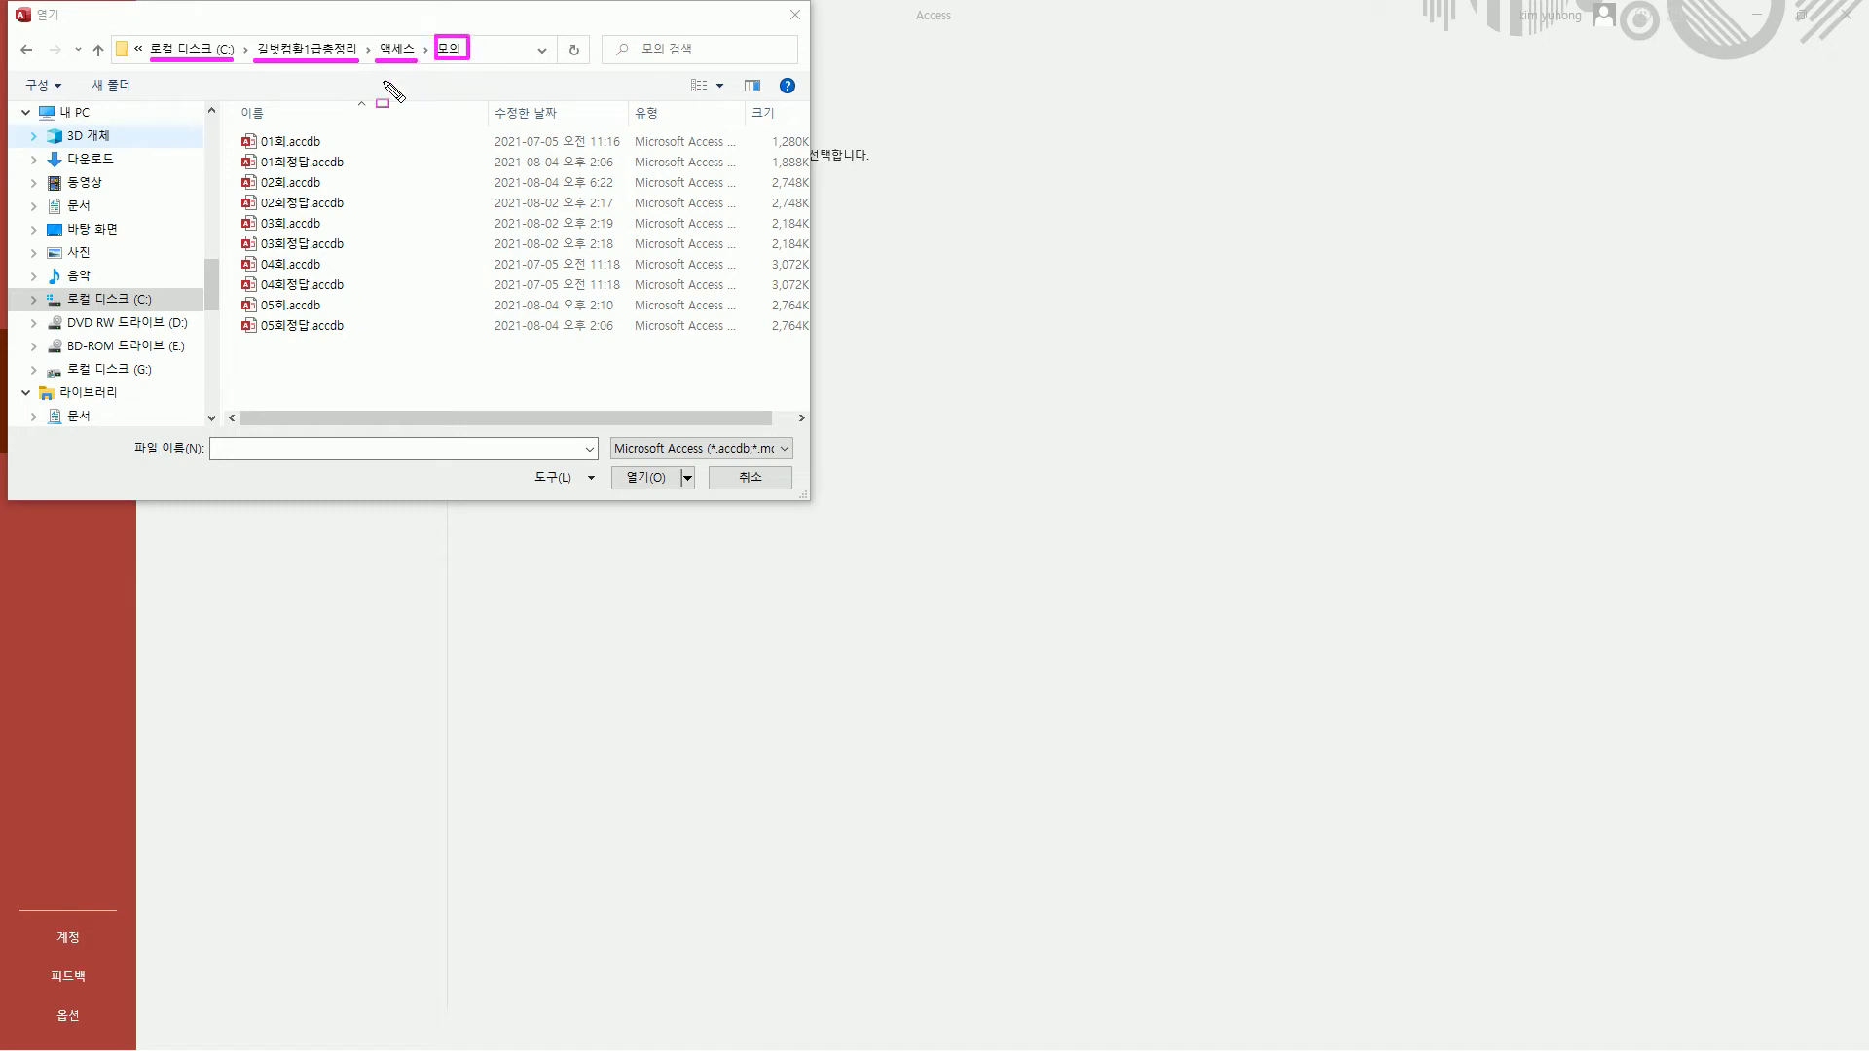
pyautogui.moveTo(232, 127); pyautogui.dragTo(385, 352)
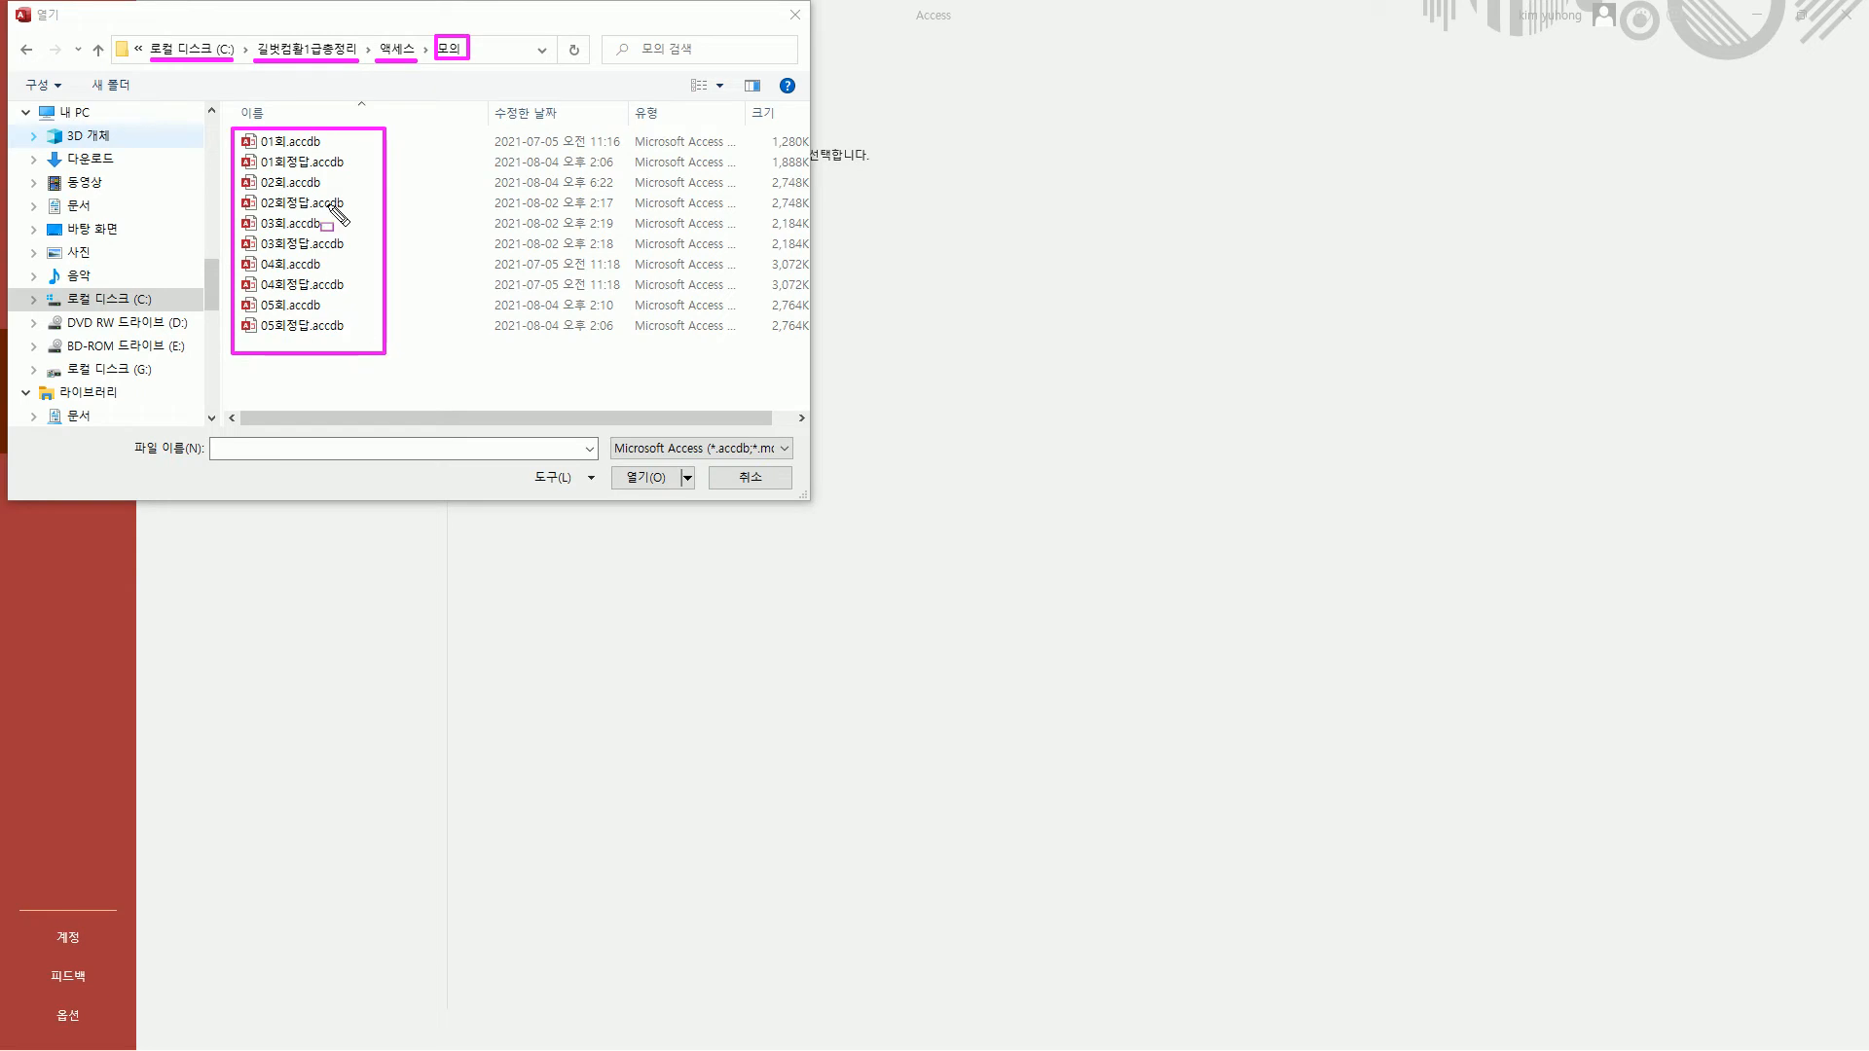
pyautogui.press('Escape')
pyautogui.click(301, 146)
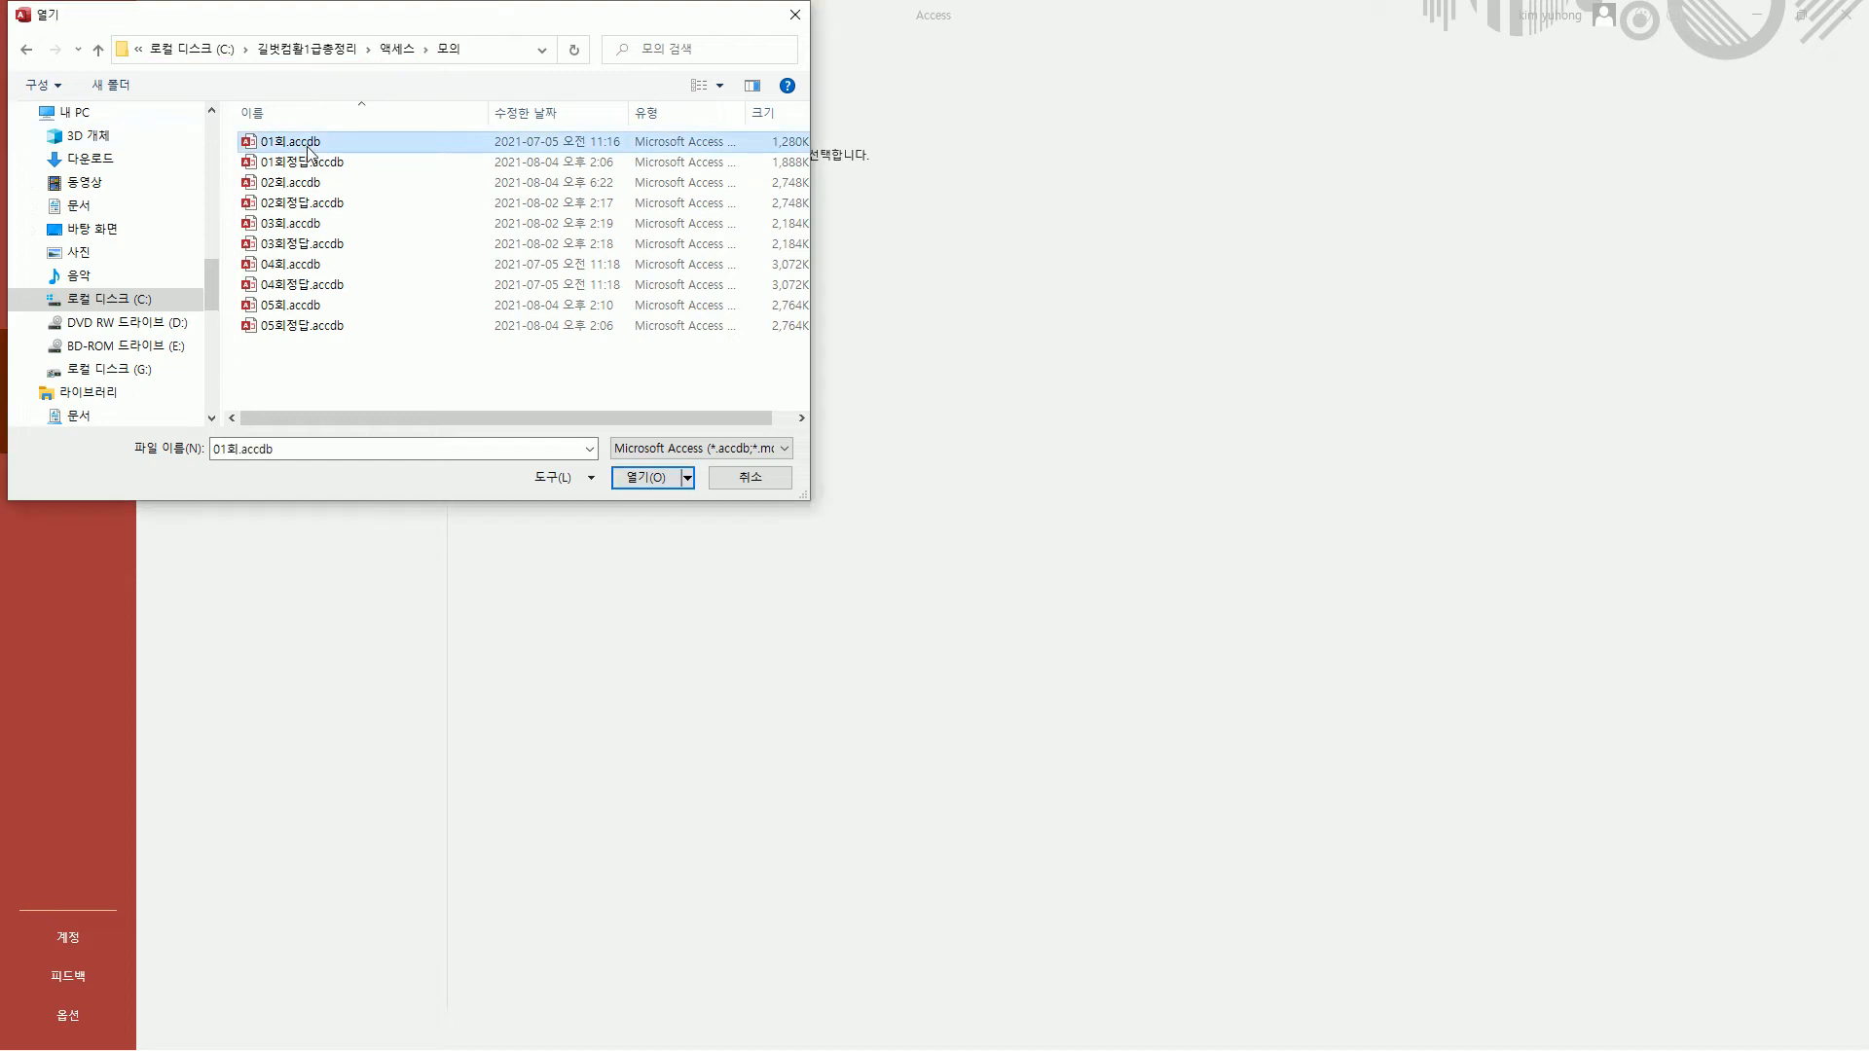
pyautogui.click(641, 481)
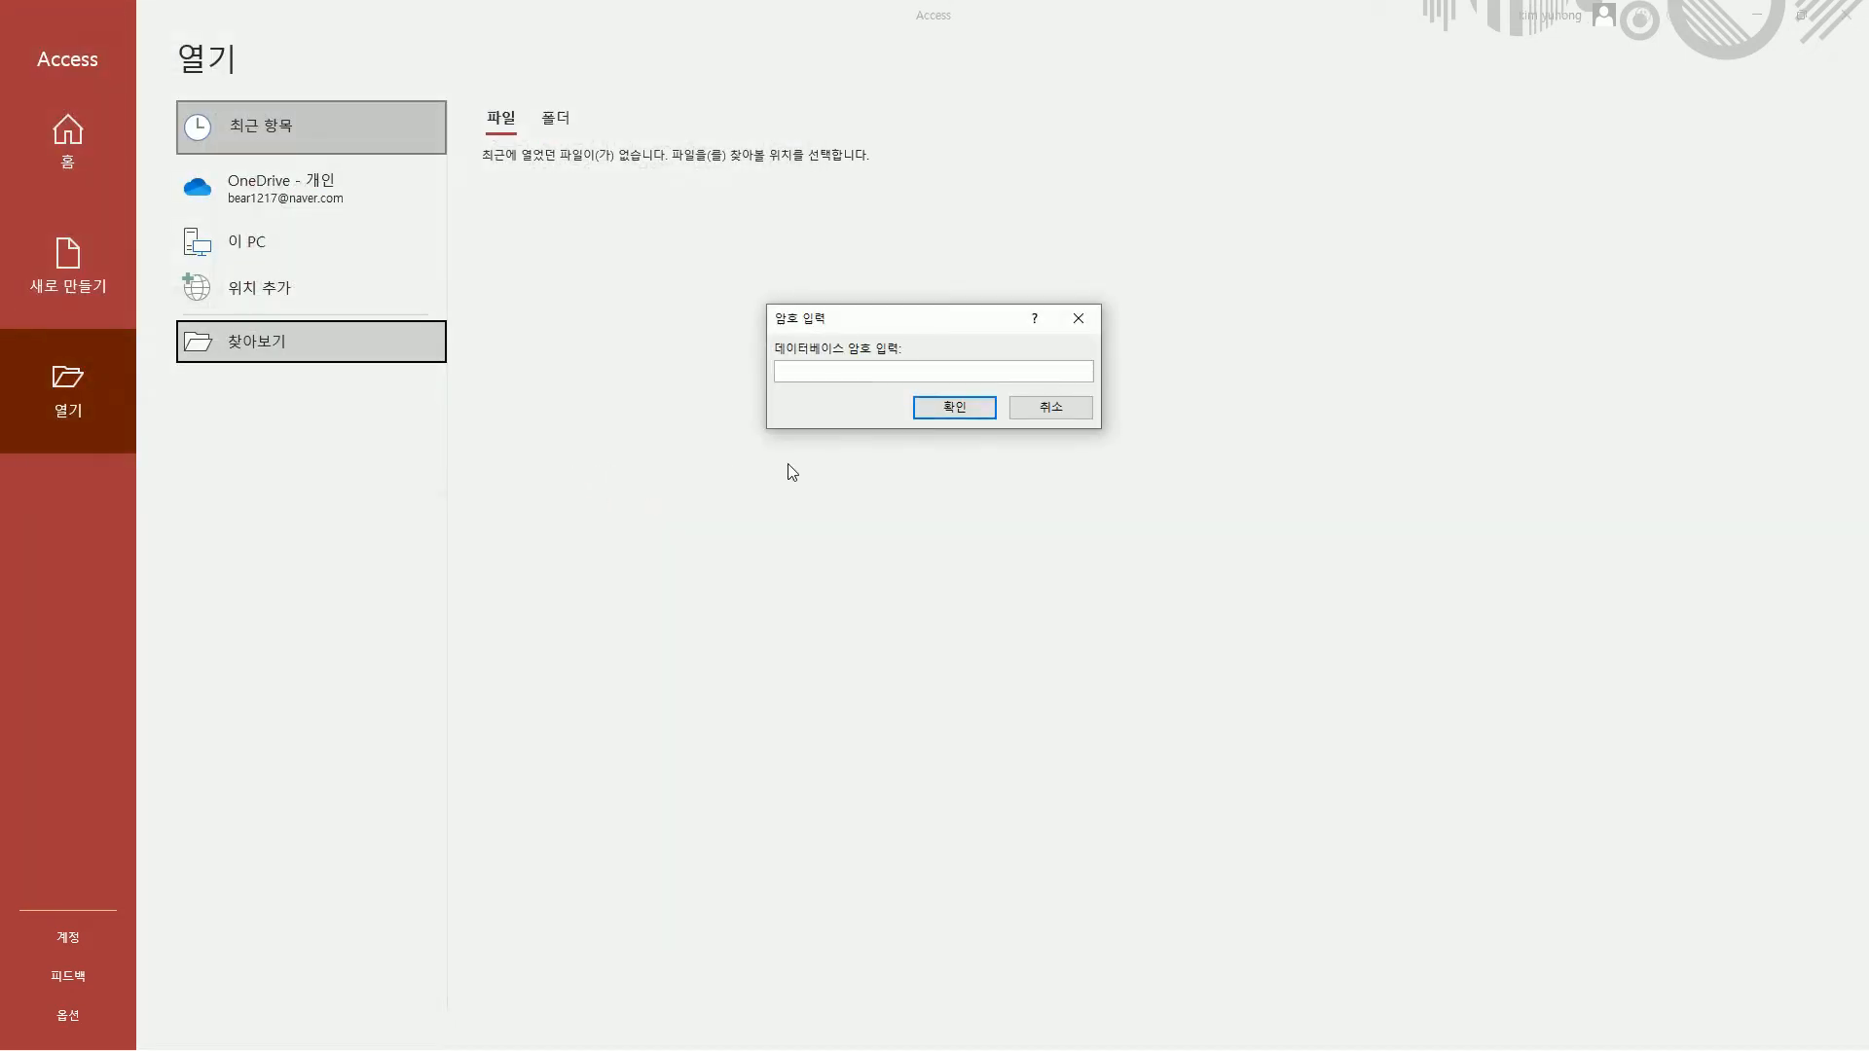
# Enter the database password to unlock 01회.accdb
pyautogui.moveTo(747, 283)
pyautogui.mouseDown()
pyautogui.moveTo(864, 459)
pyautogui.moveTo(1114, 443)
pyautogui.mouseUp()
pyautogui.press('Escape')
pyautogui.click(930, 409)
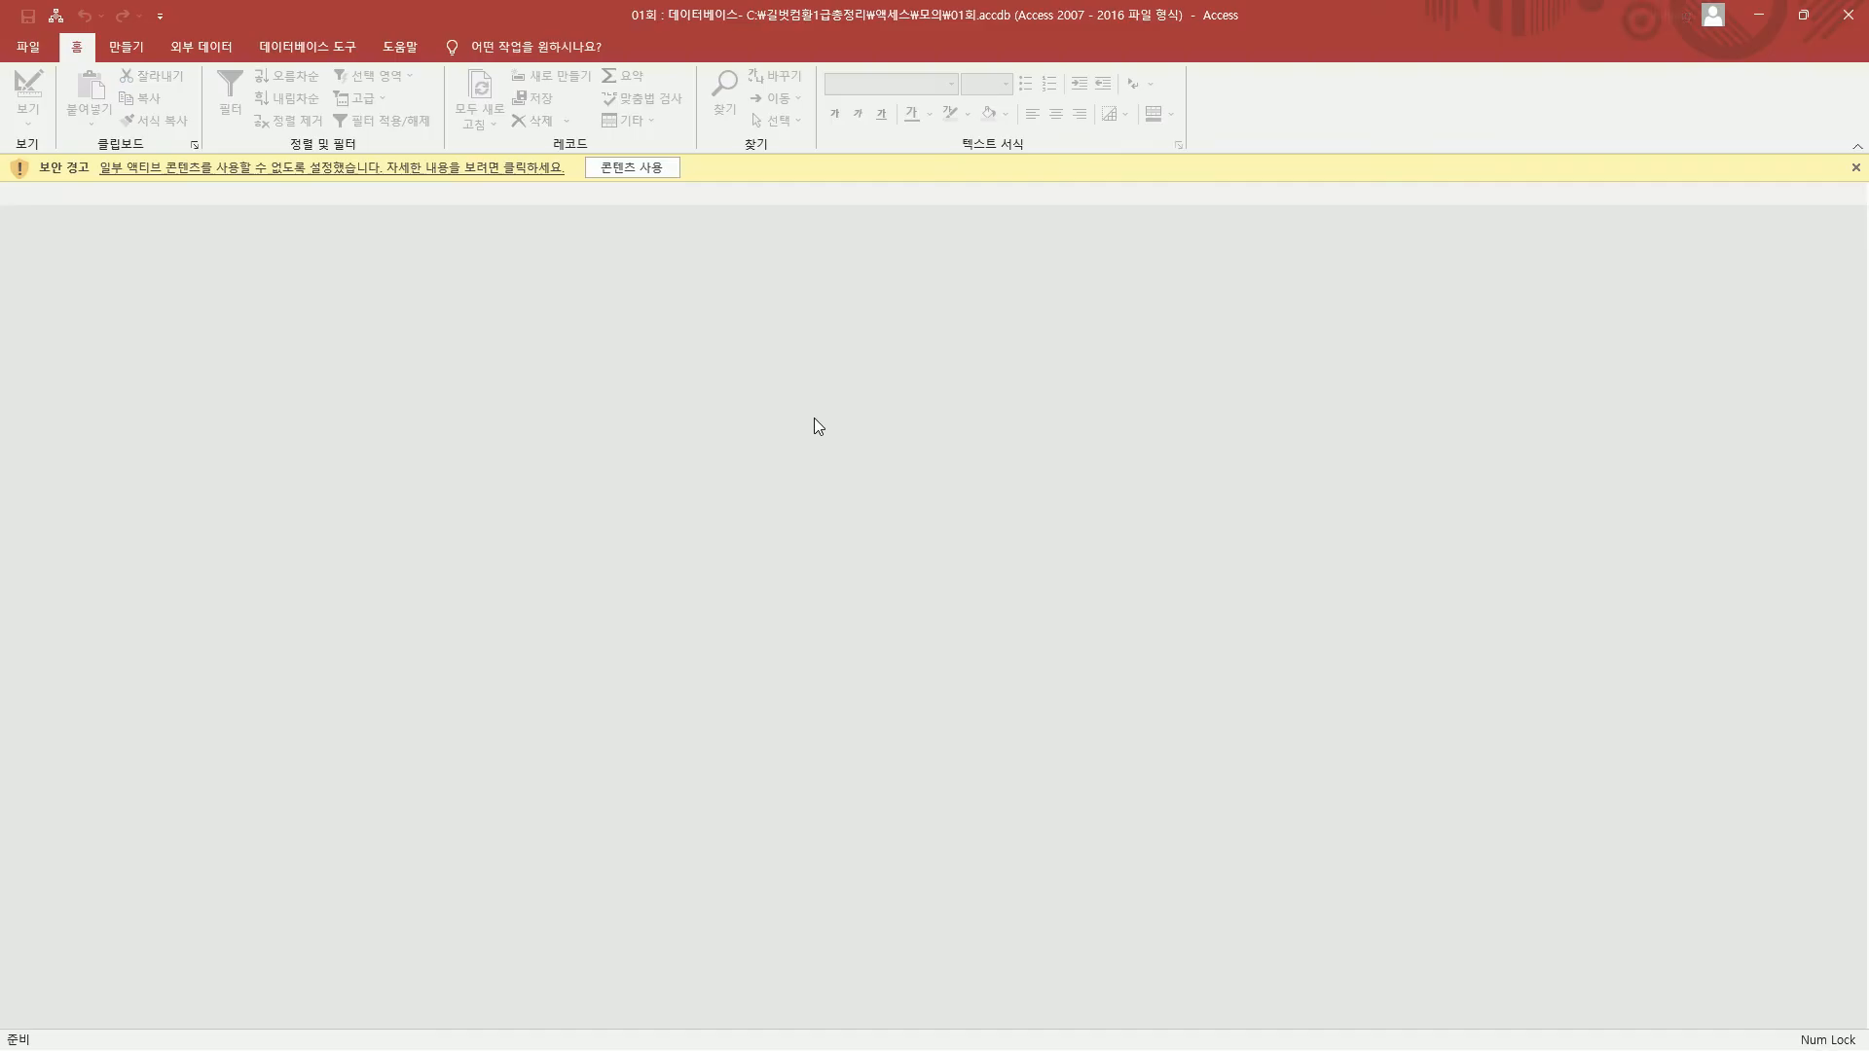
# Enable the blocked active content of the opened database
pyautogui.moveTo(6, 231)
pyautogui.mouseDown()
pyautogui.moveTo(159, 492)
pyautogui.moveTo(225, 504)
pyautogui.mouseUp()
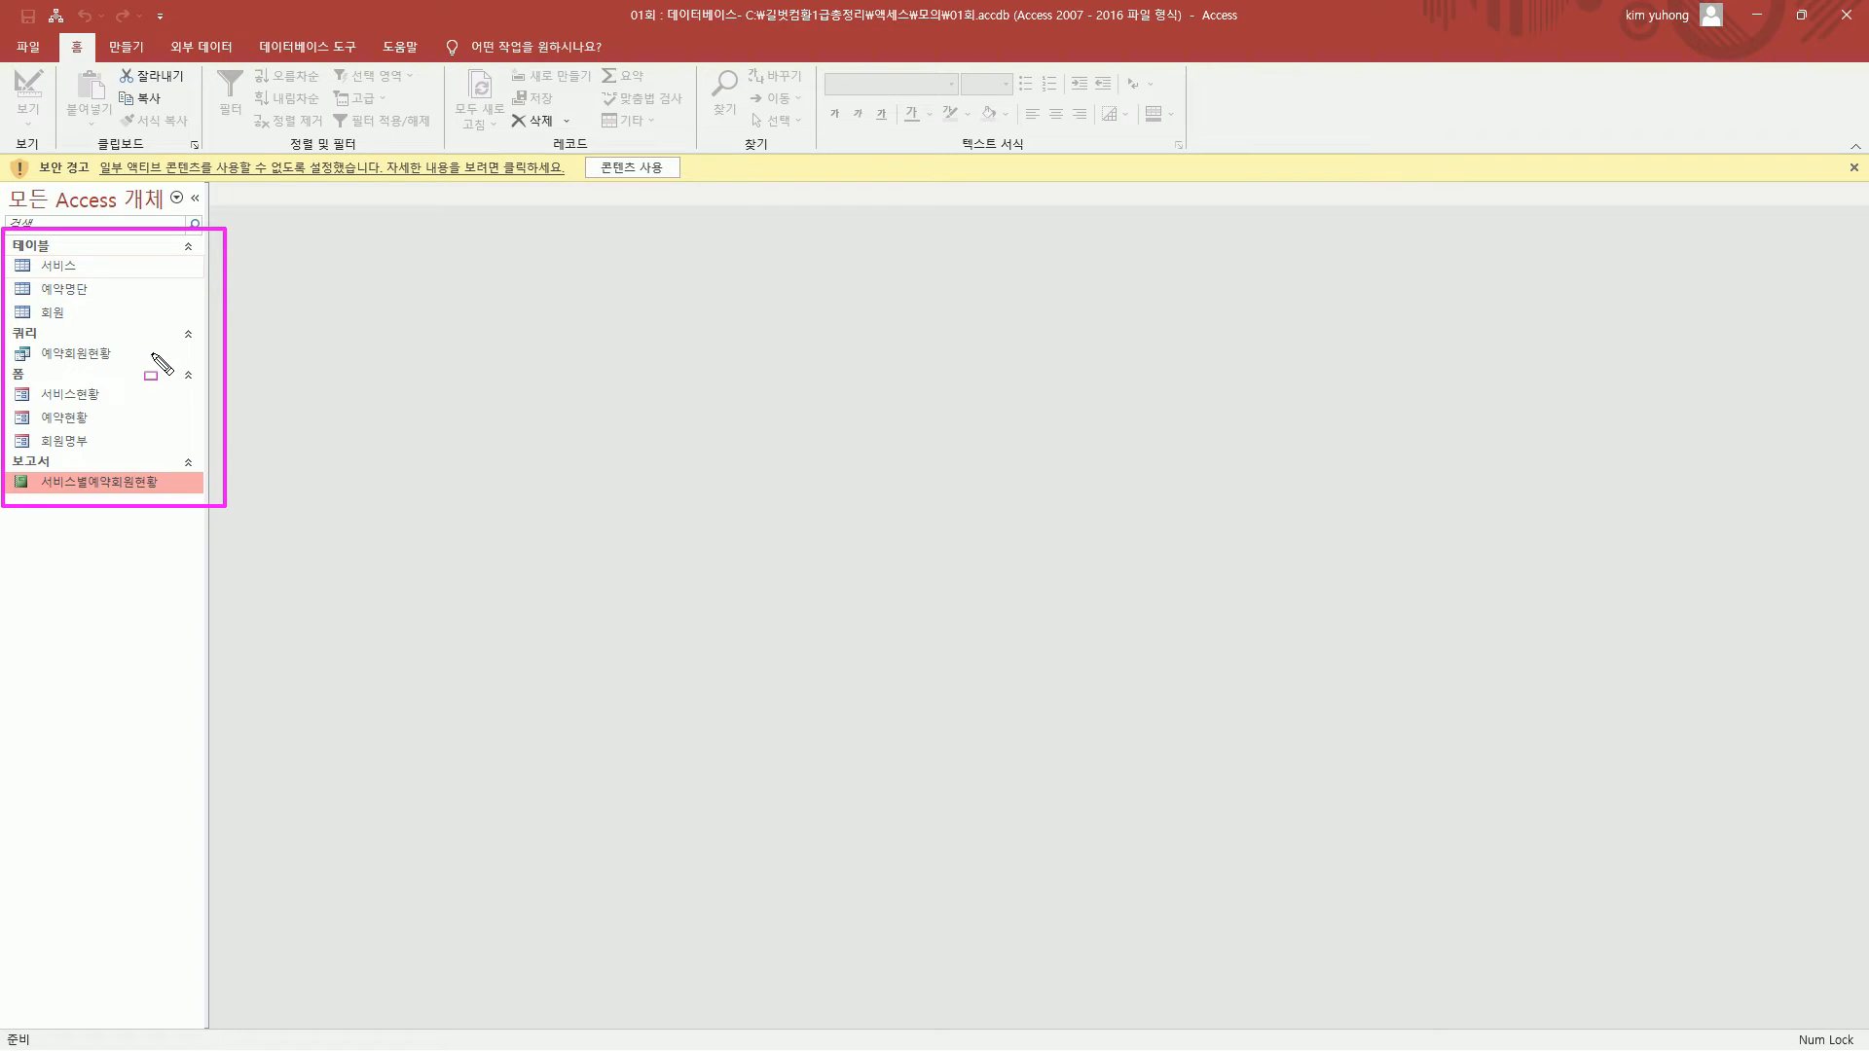
pyautogui.moveTo(40, 144)
pyautogui.mouseDown()
pyautogui.moveTo(40, 166)
pyautogui.moveTo(94, 184)
pyautogui.mouseUp()
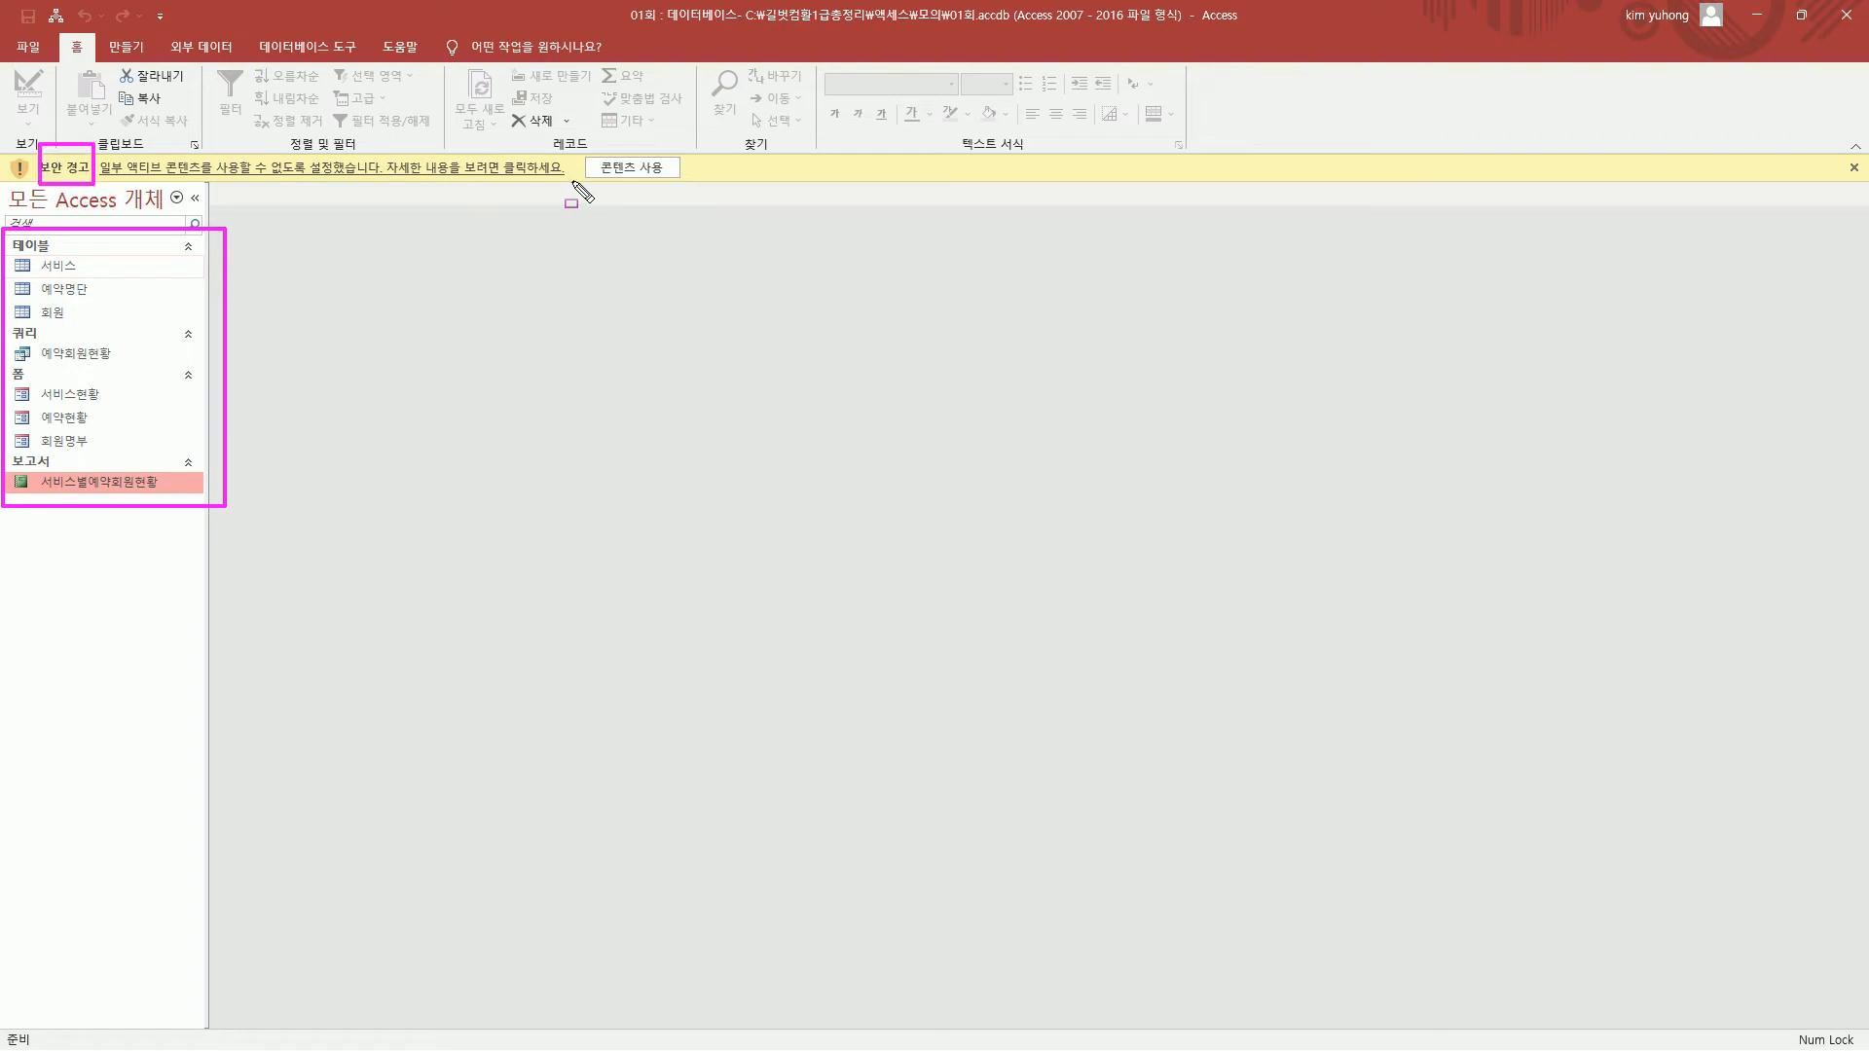
pyautogui.moveTo(588, 153); pyautogui.dragTo(701, 191)
pyautogui.press('Escape')
pyautogui.click(627, 169)
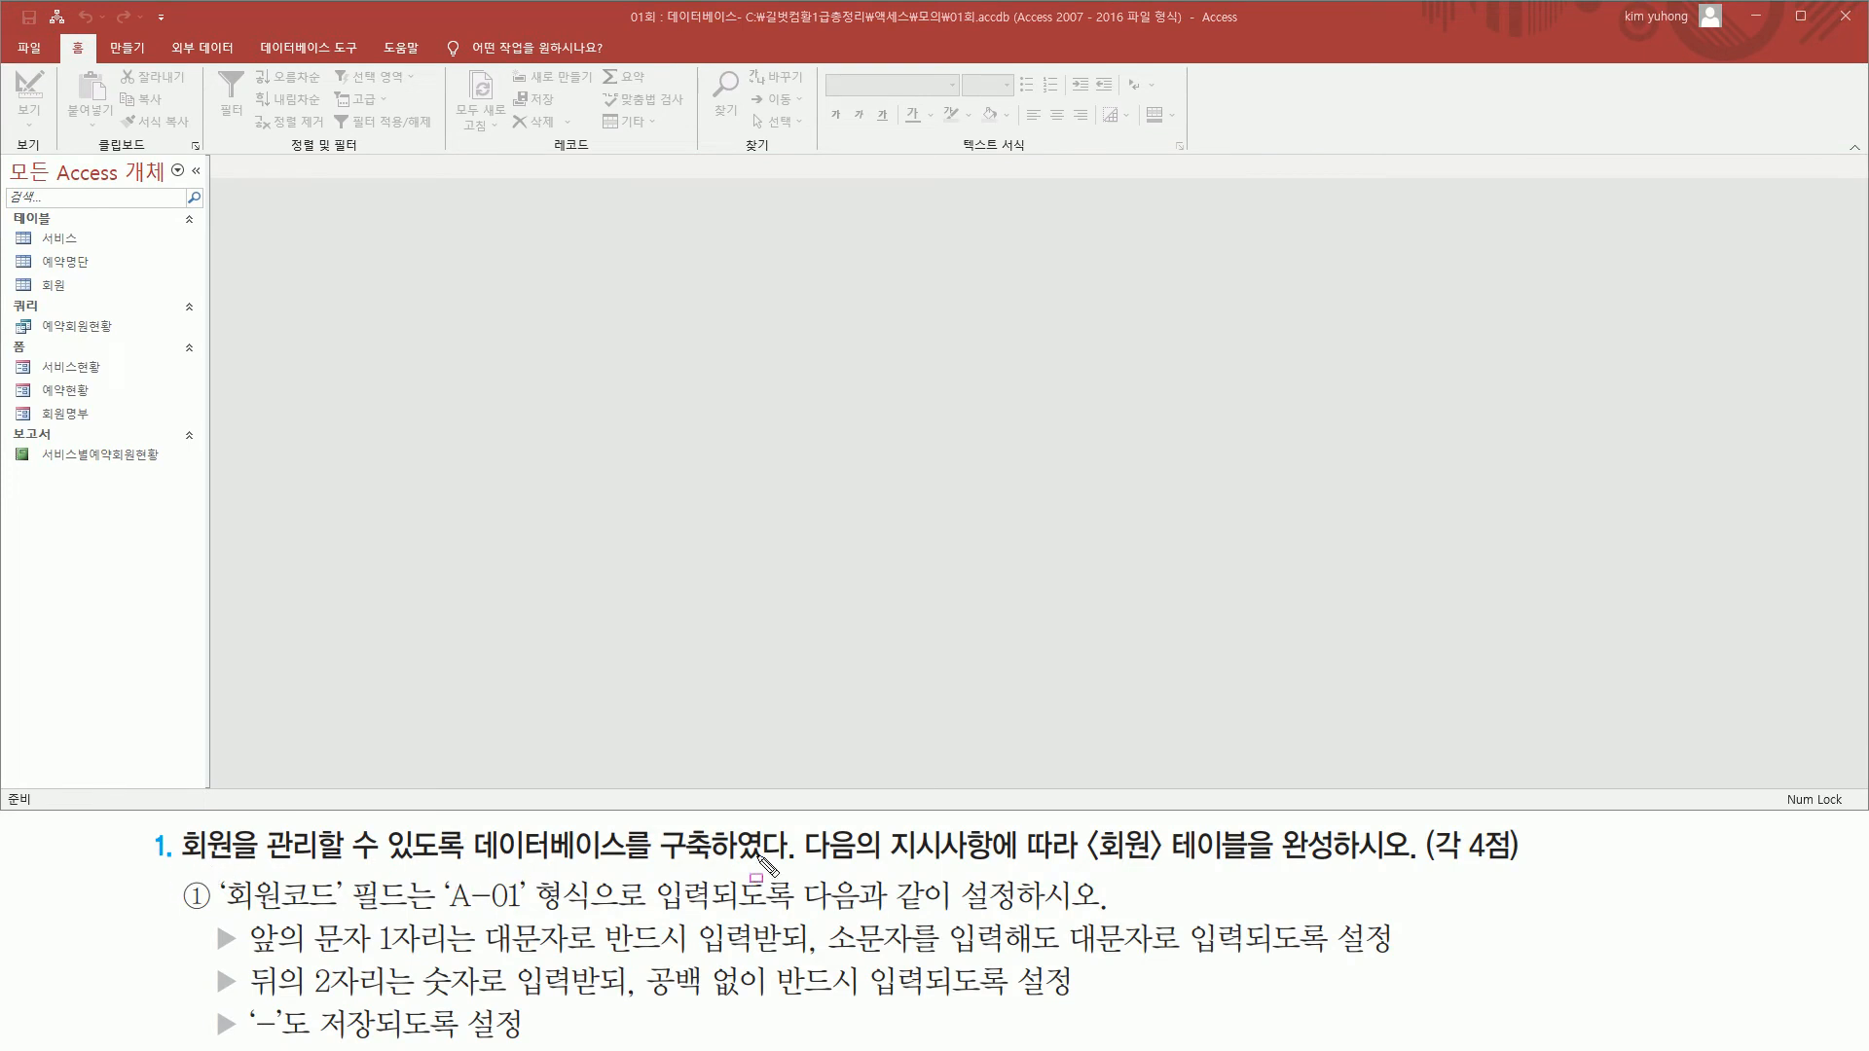
# Open the 회원 table in Datasheet view
pyautogui.moveTo(1073, 816)
pyautogui.mouseDown()
pyautogui.moveTo(1095, 845)
pyautogui.moveTo(1246, 871)
pyautogui.moveTo(1521, 862)
pyautogui.mouseUp()
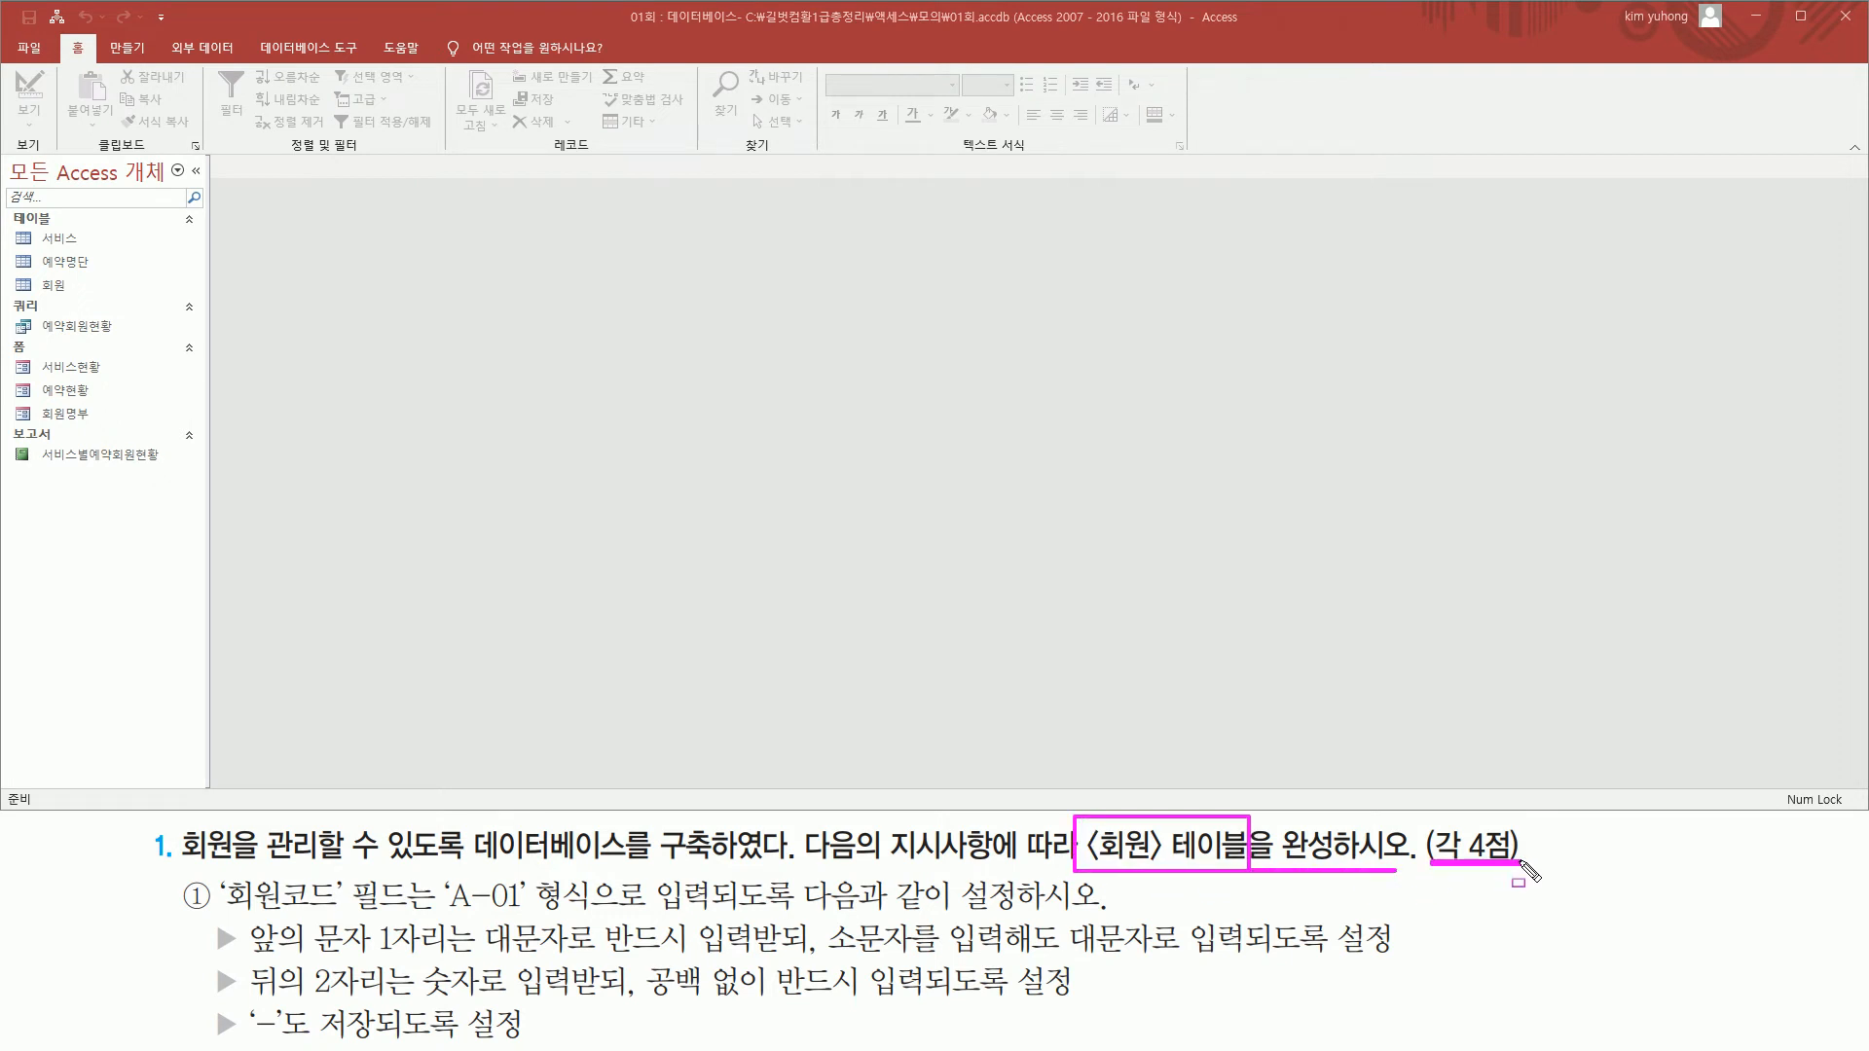
pyautogui.press('Escape')
pyautogui.moveTo(215, 914)
pyautogui.mouseDown()
pyautogui.moveTo(344, 913)
pyautogui.moveTo(338, 874)
pyautogui.moveTo(414, 872)
pyautogui.mouseUp()
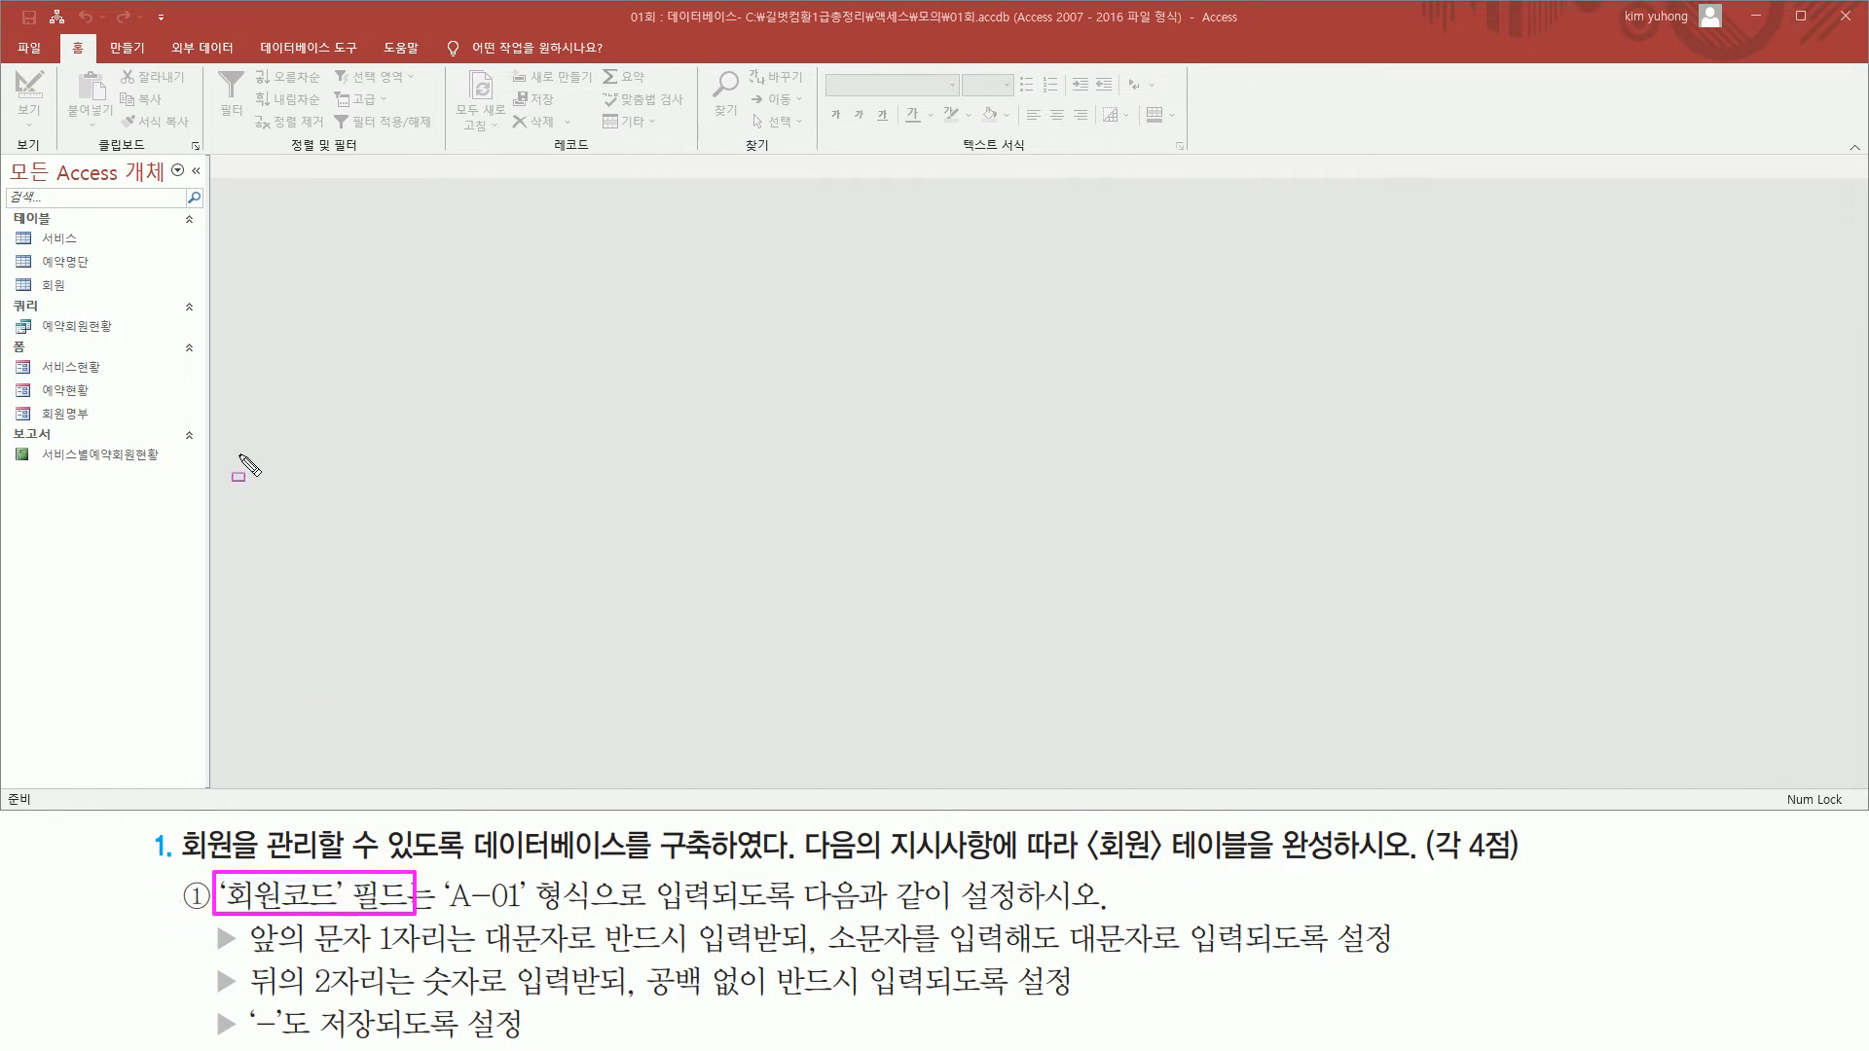
pyautogui.moveTo(8, 267); pyautogui.dragTo(101, 299)
pyautogui.press('Escape')
pyautogui.doubleClick(59, 282)
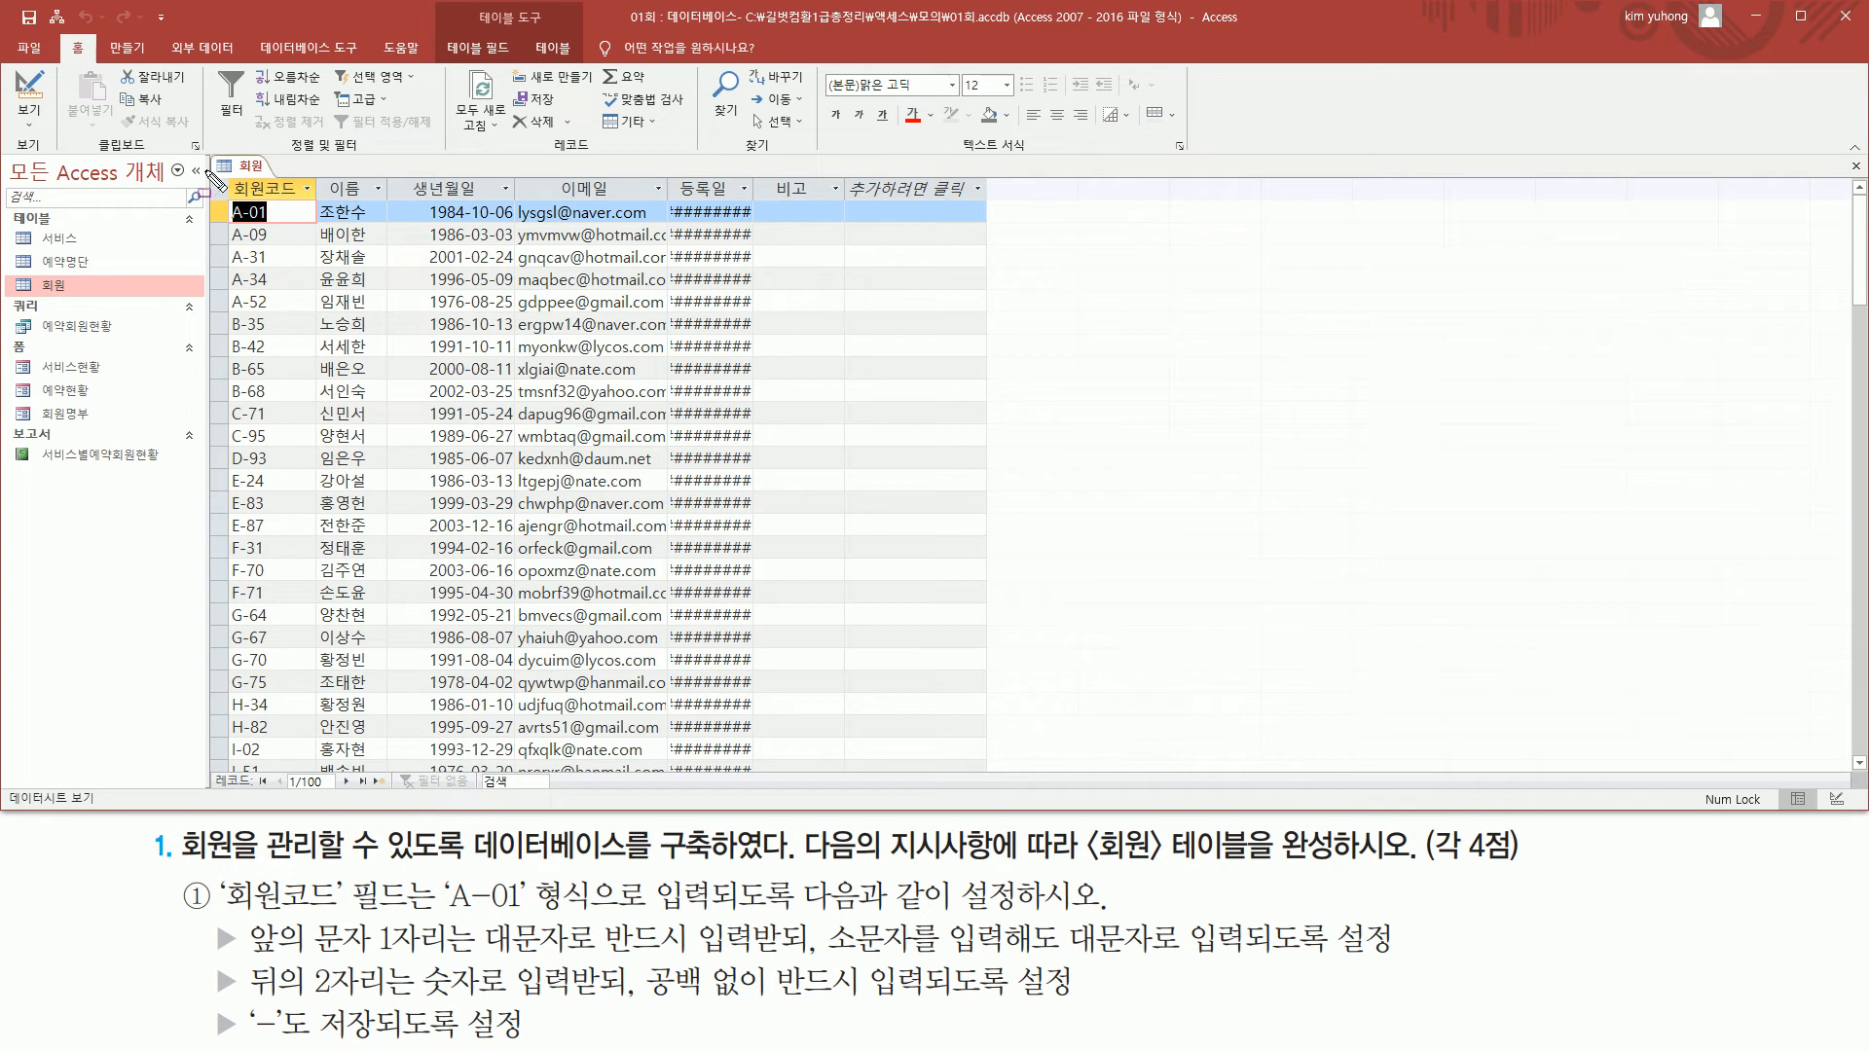
pyautogui.moveTo(226, 176)
pyautogui.mouseDown()
pyautogui.moveTo(840, 207)
pyautogui.moveTo(843, 765)
pyautogui.mouseUp()
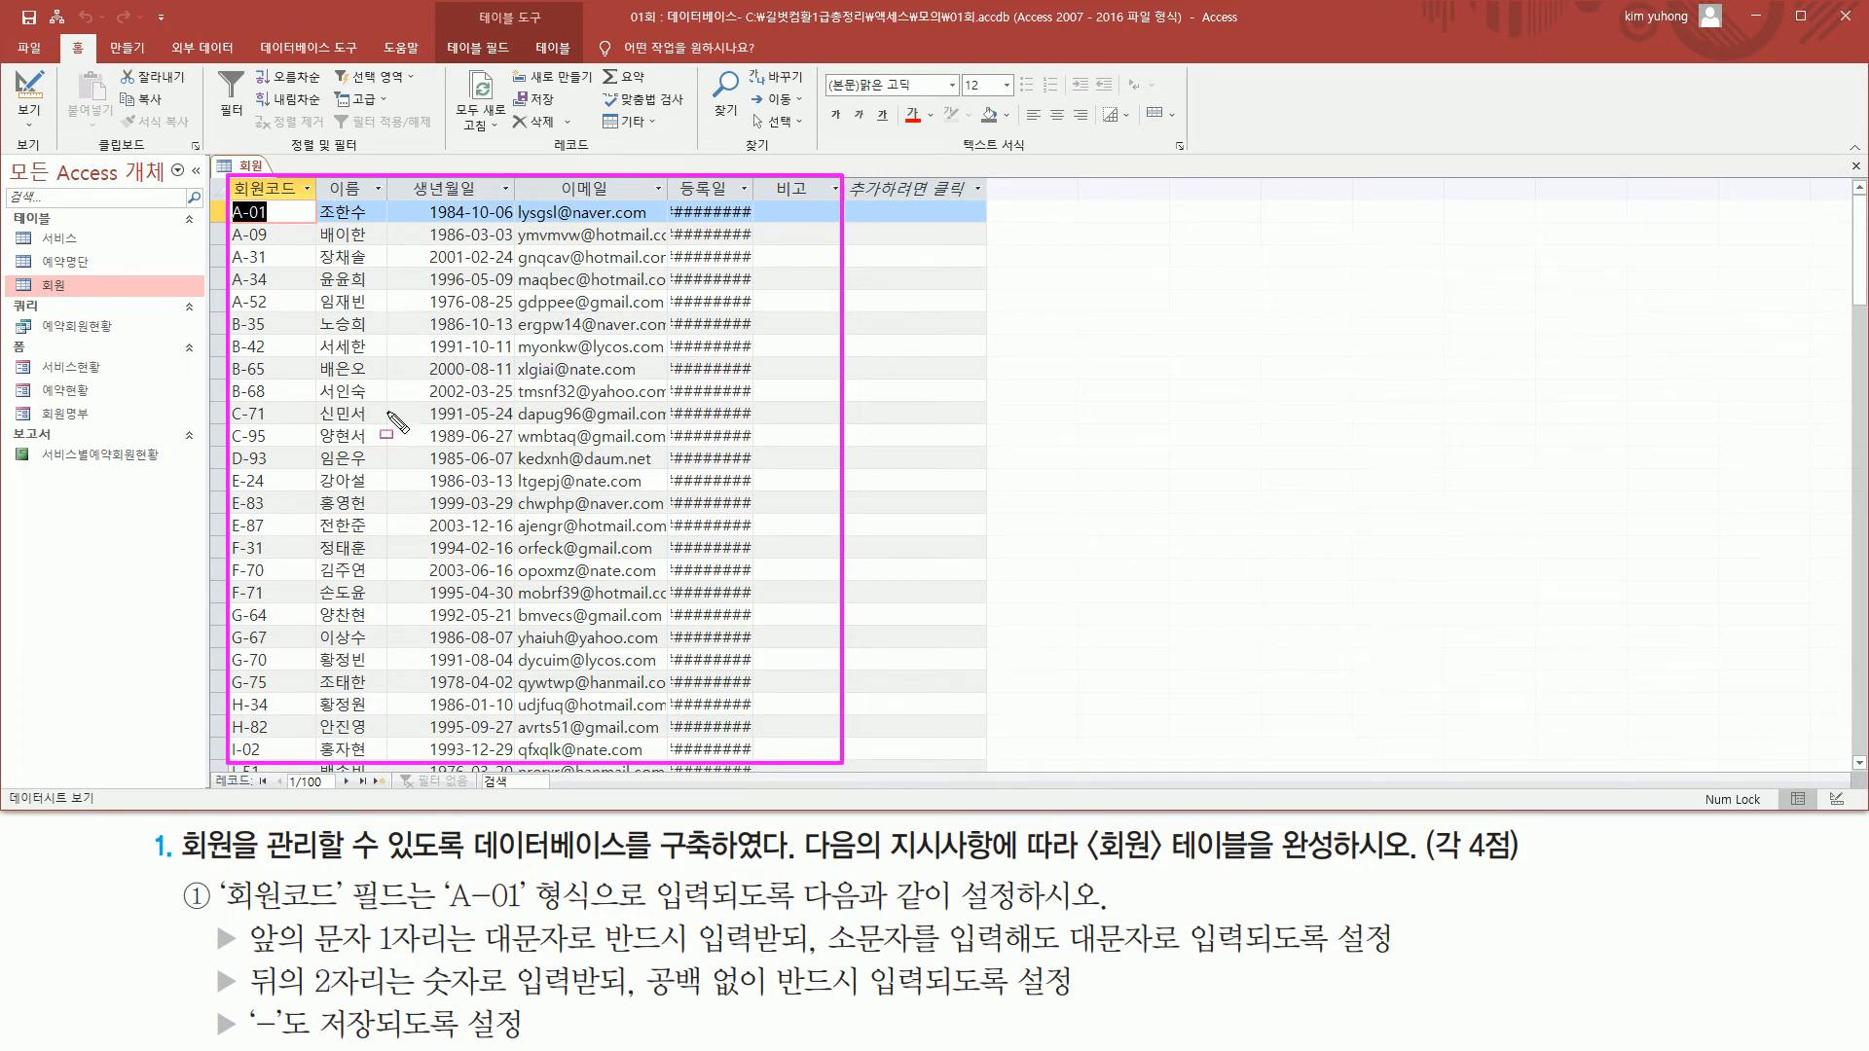
pyautogui.moveTo(224, 911); pyautogui.dragTo(409, 912)
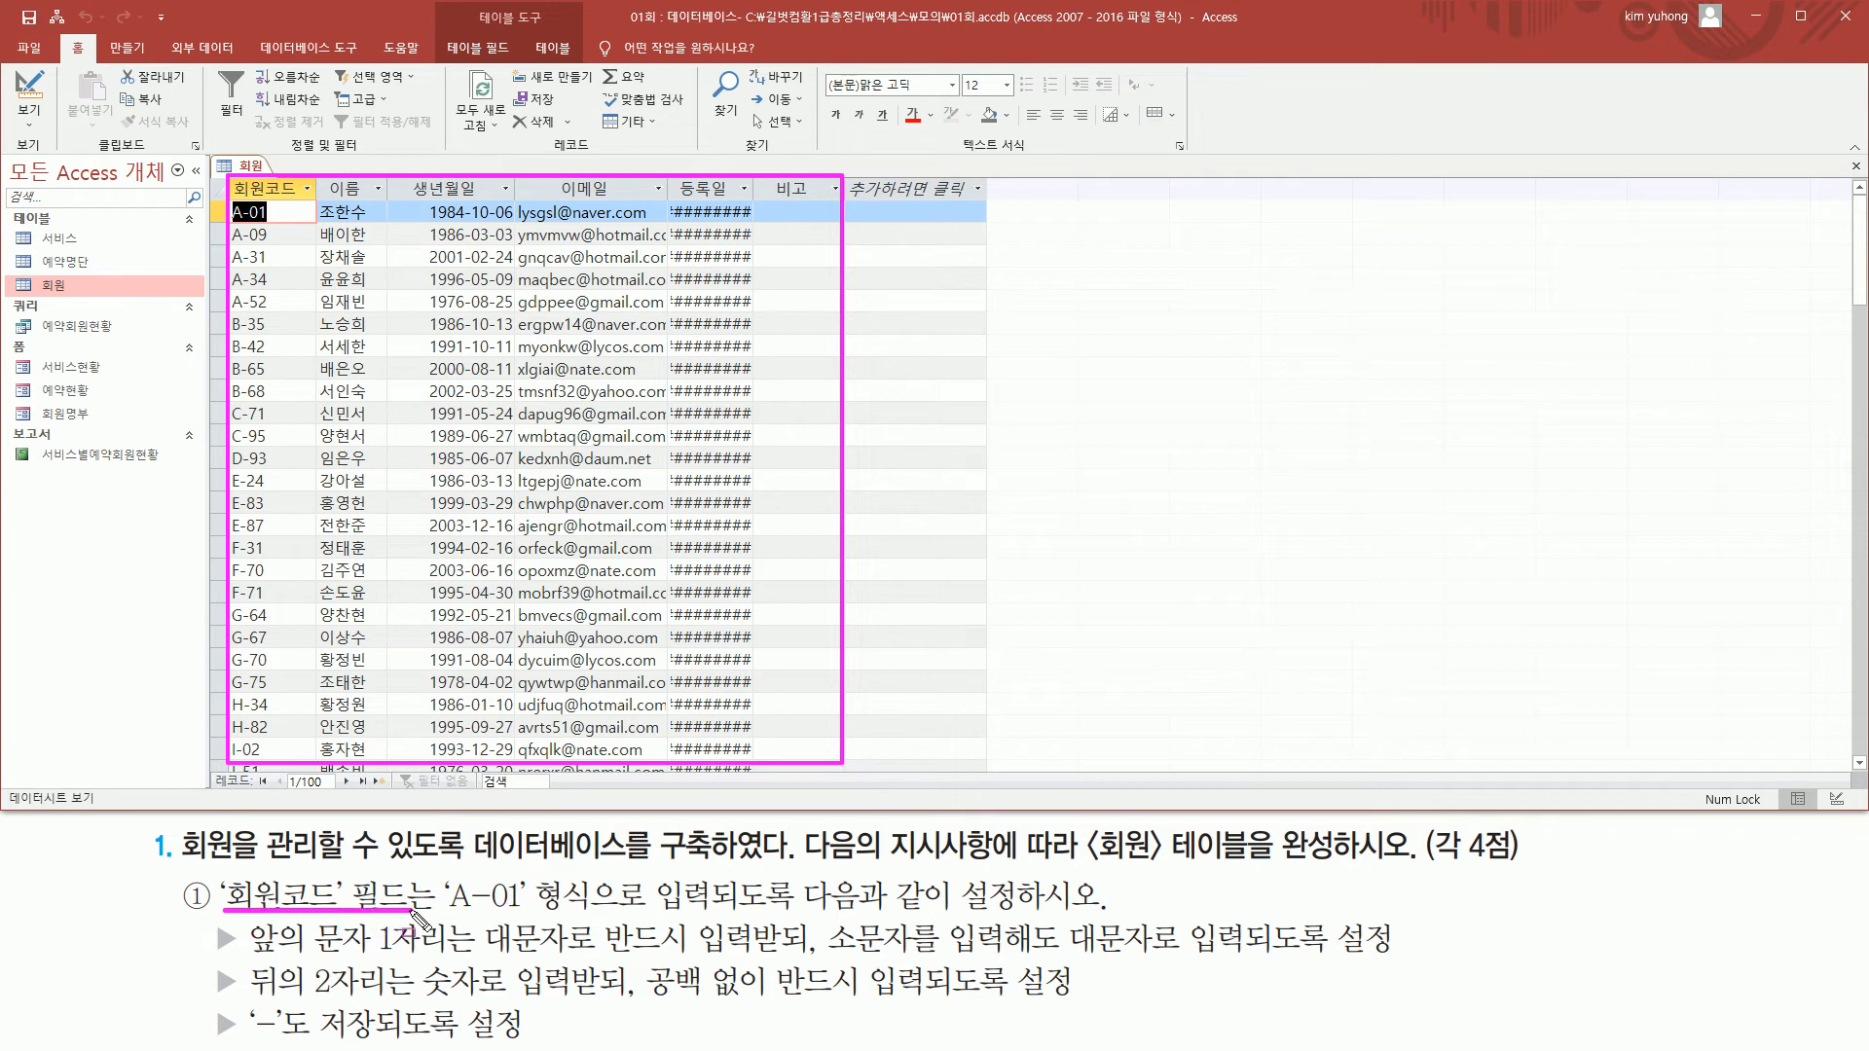
pyautogui.moveTo(238, 190)
pyautogui.mouseDown()
pyautogui.moveTo(326, 726)
pyautogui.moveTo(312, 745)
pyautogui.mouseUp()
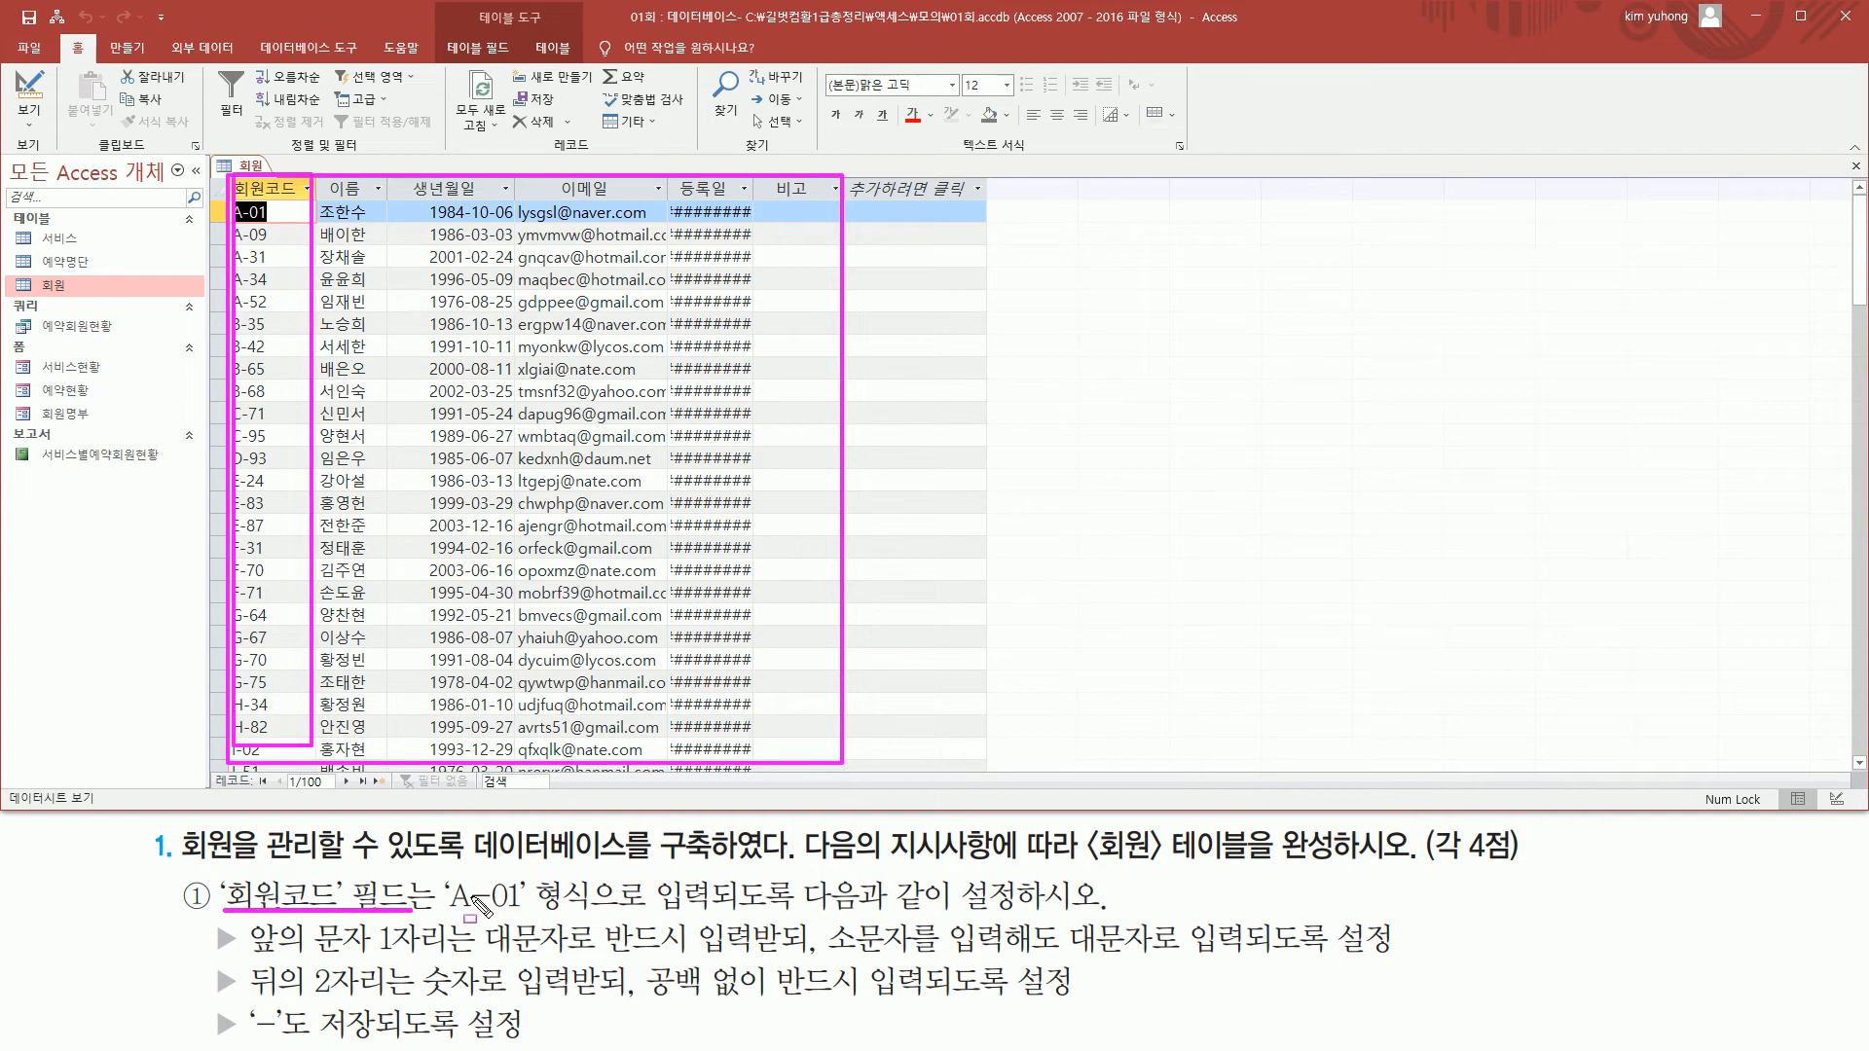
pyautogui.moveTo(437, 911); pyautogui.dragTo(521, 913)
pyautogui.moveTo(238, 954); pyautogui.dragTo(810, 957)
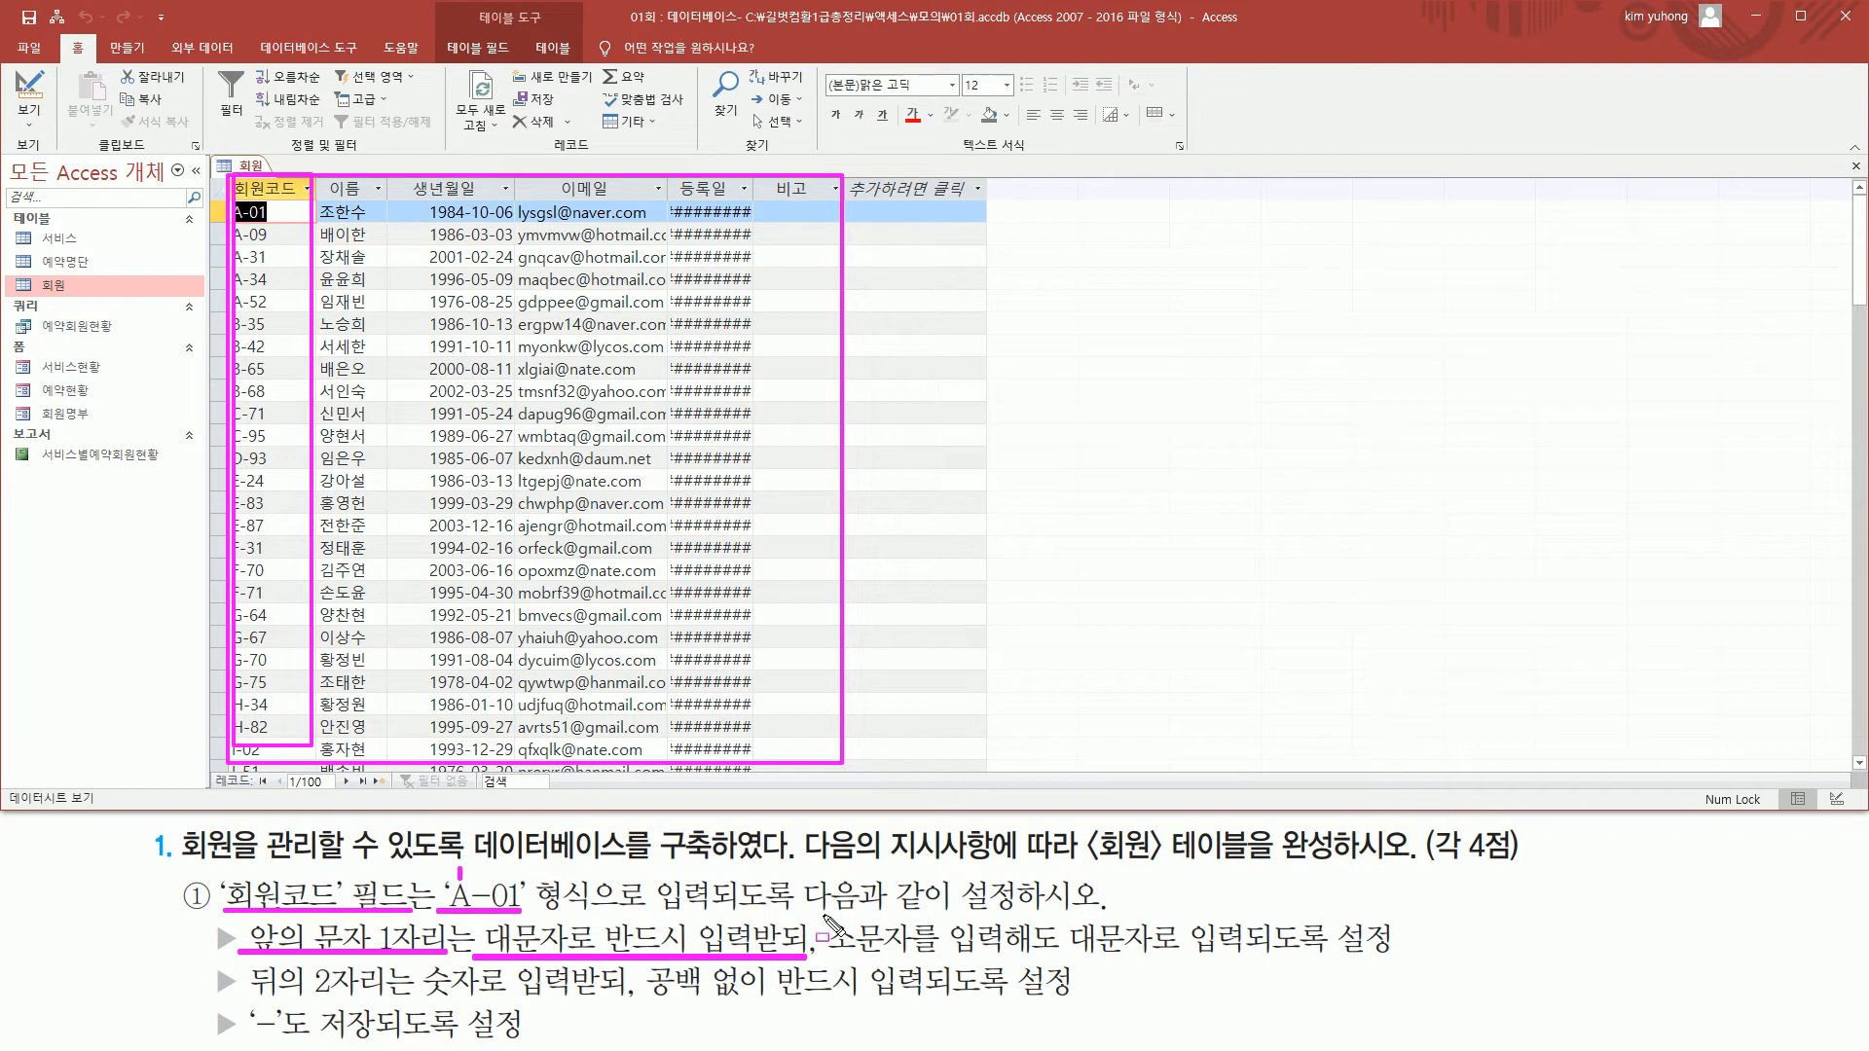
pyautogui.moveTo(824, 916)
pyautogui.mouseDown()
pyautogui.moveTo(968, 964)
pyautogui.moveTo(1396, 967)
pyautogui.mouseUp()
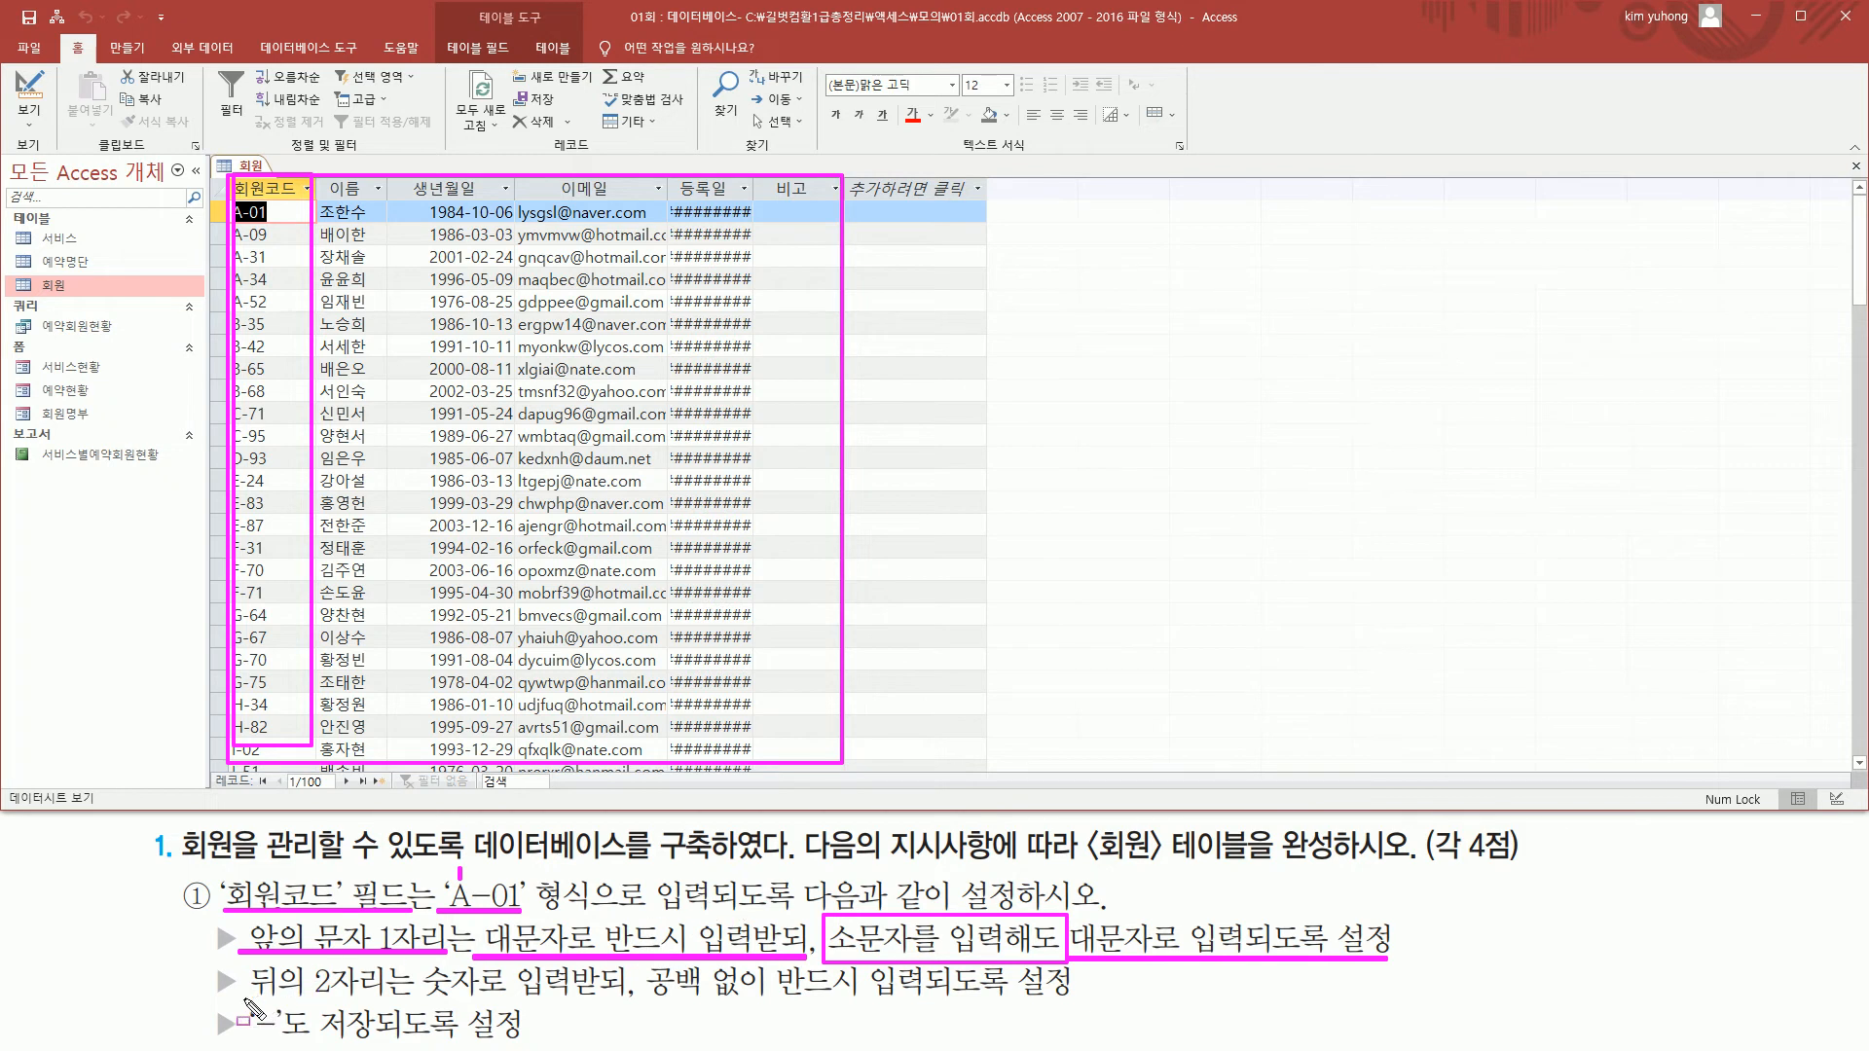
pyautogui.moveTo(249, 999); pyautogui.dragTo(579, 997)
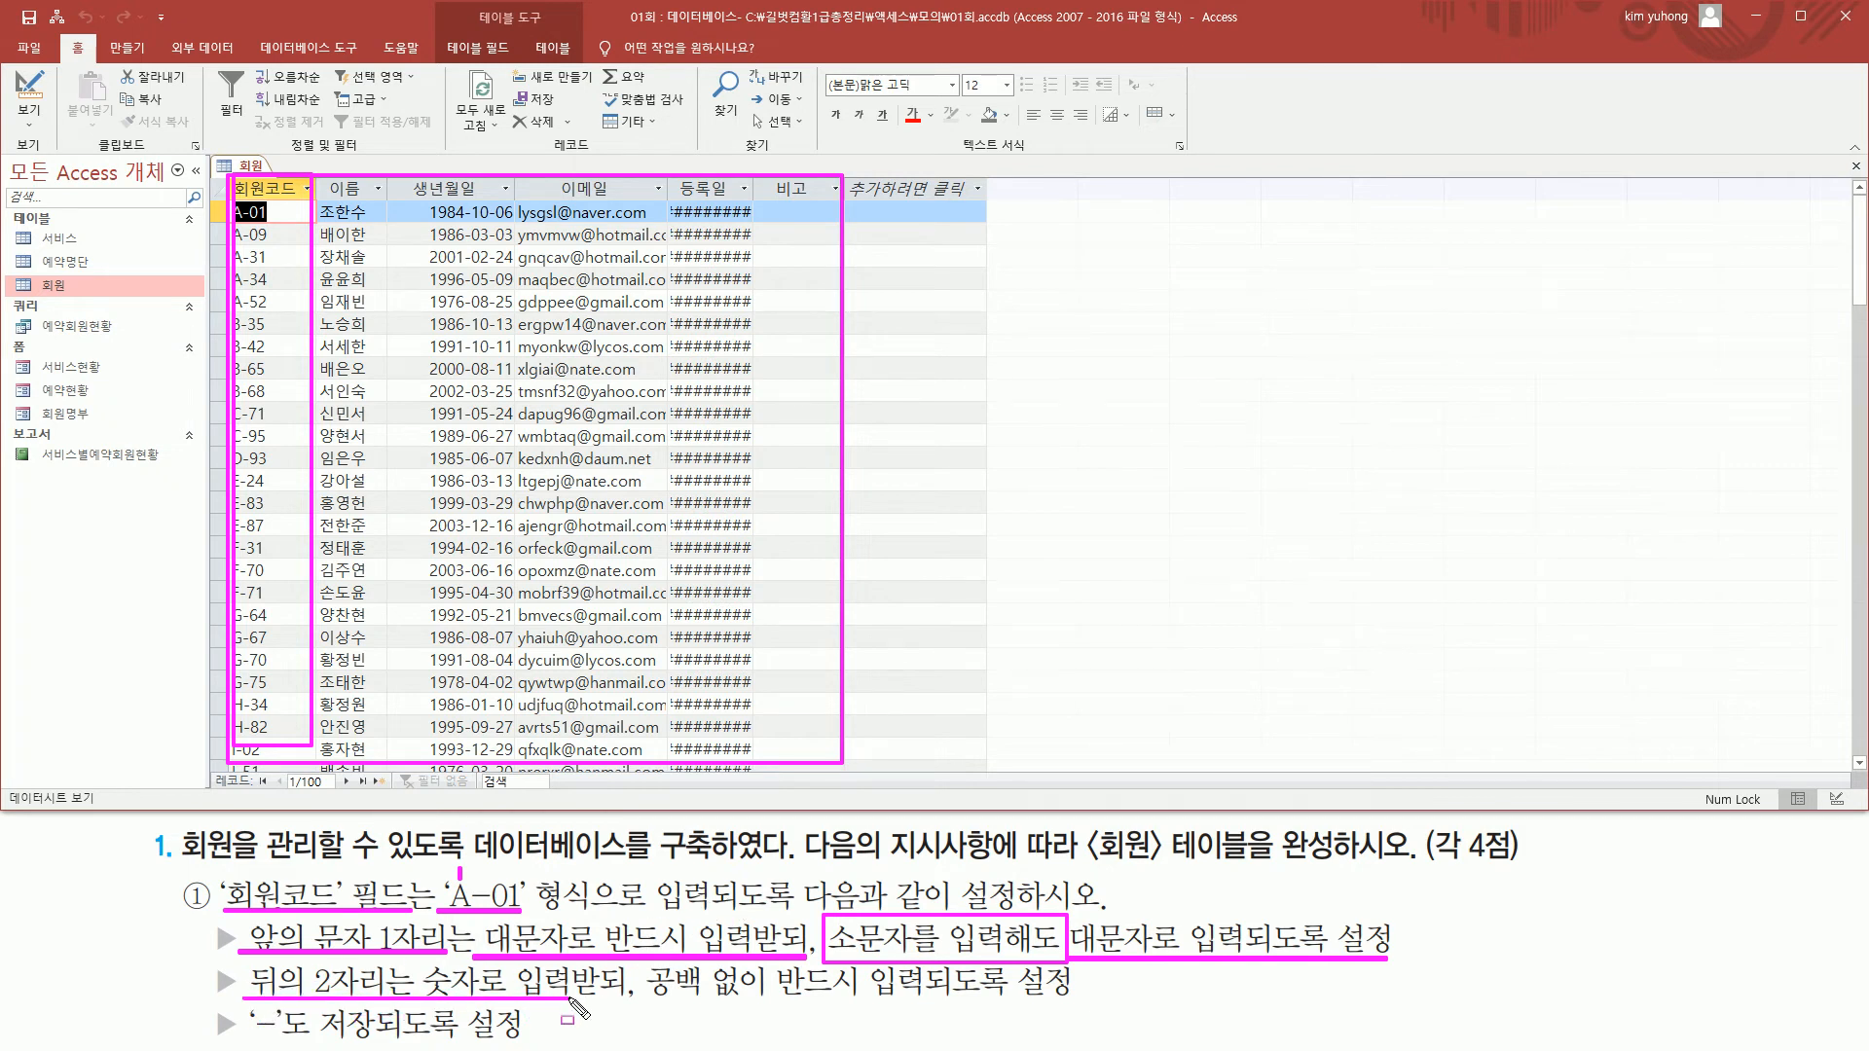
# Switch the 회원 table to Design View
pyautogui.moveTo(507, 869); pyautogui.dragTo(507, 876)
pyautogui.moveTo(642, 998); pyautogui.dragTo(861, 1018)
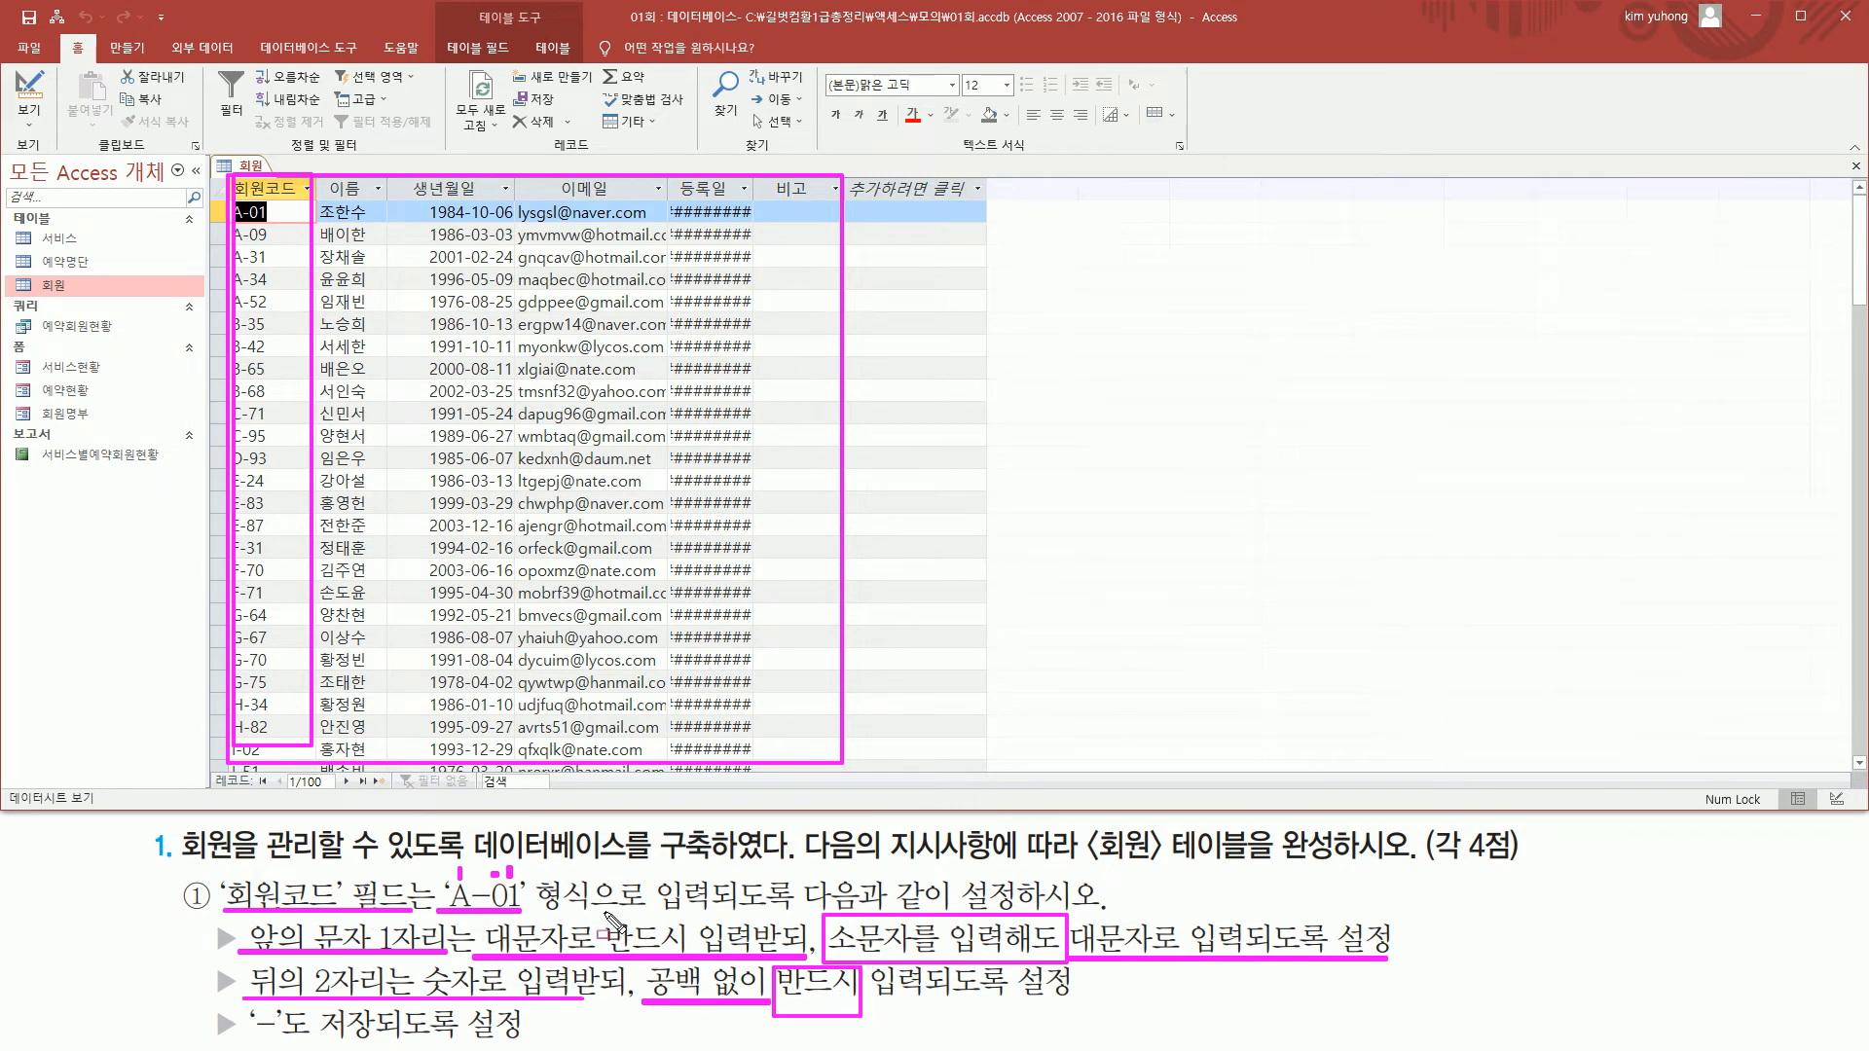
pyautogui.moveTo(604, 914); pyautogui.dragTo(687, 958)
pyautogui.press('Escape')
pyautogui.click(35, 95)
# Set the 회원코드 field's input mask to >L-00;0
pyautogui.click(304, 210)
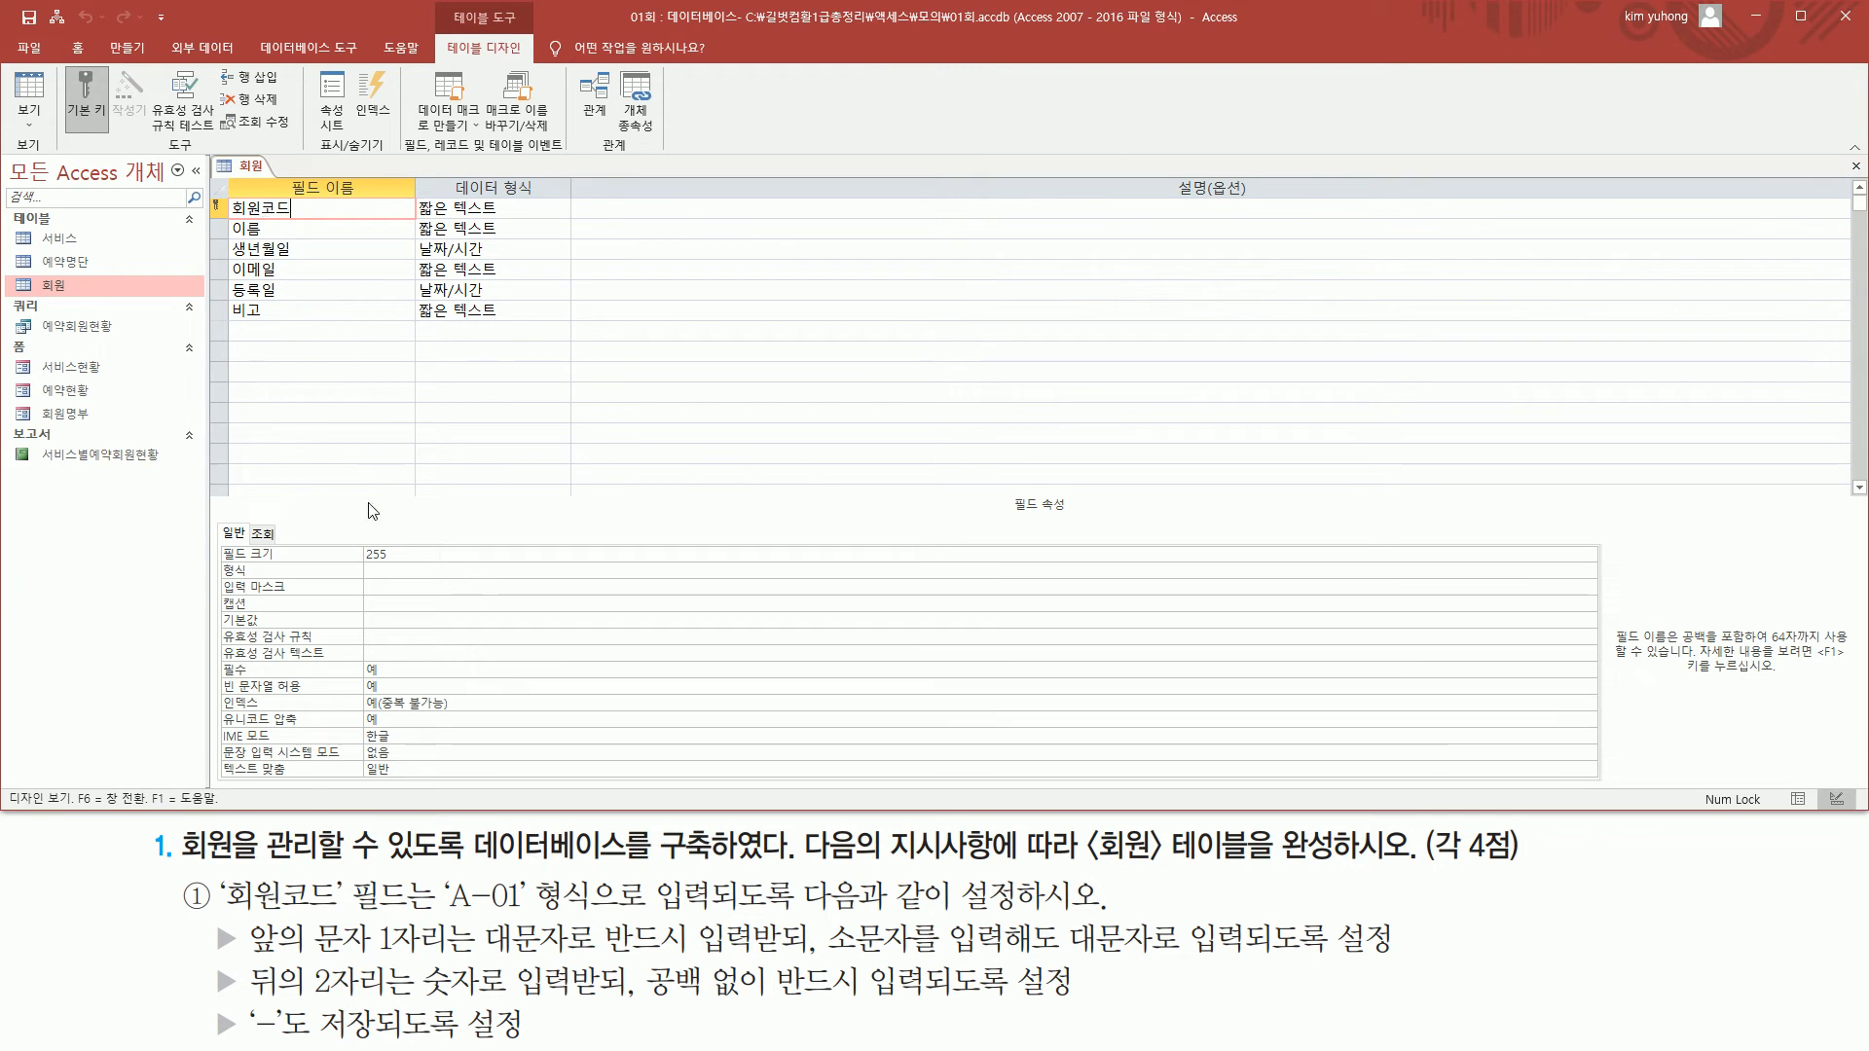
pyautogui.click(385, 586)
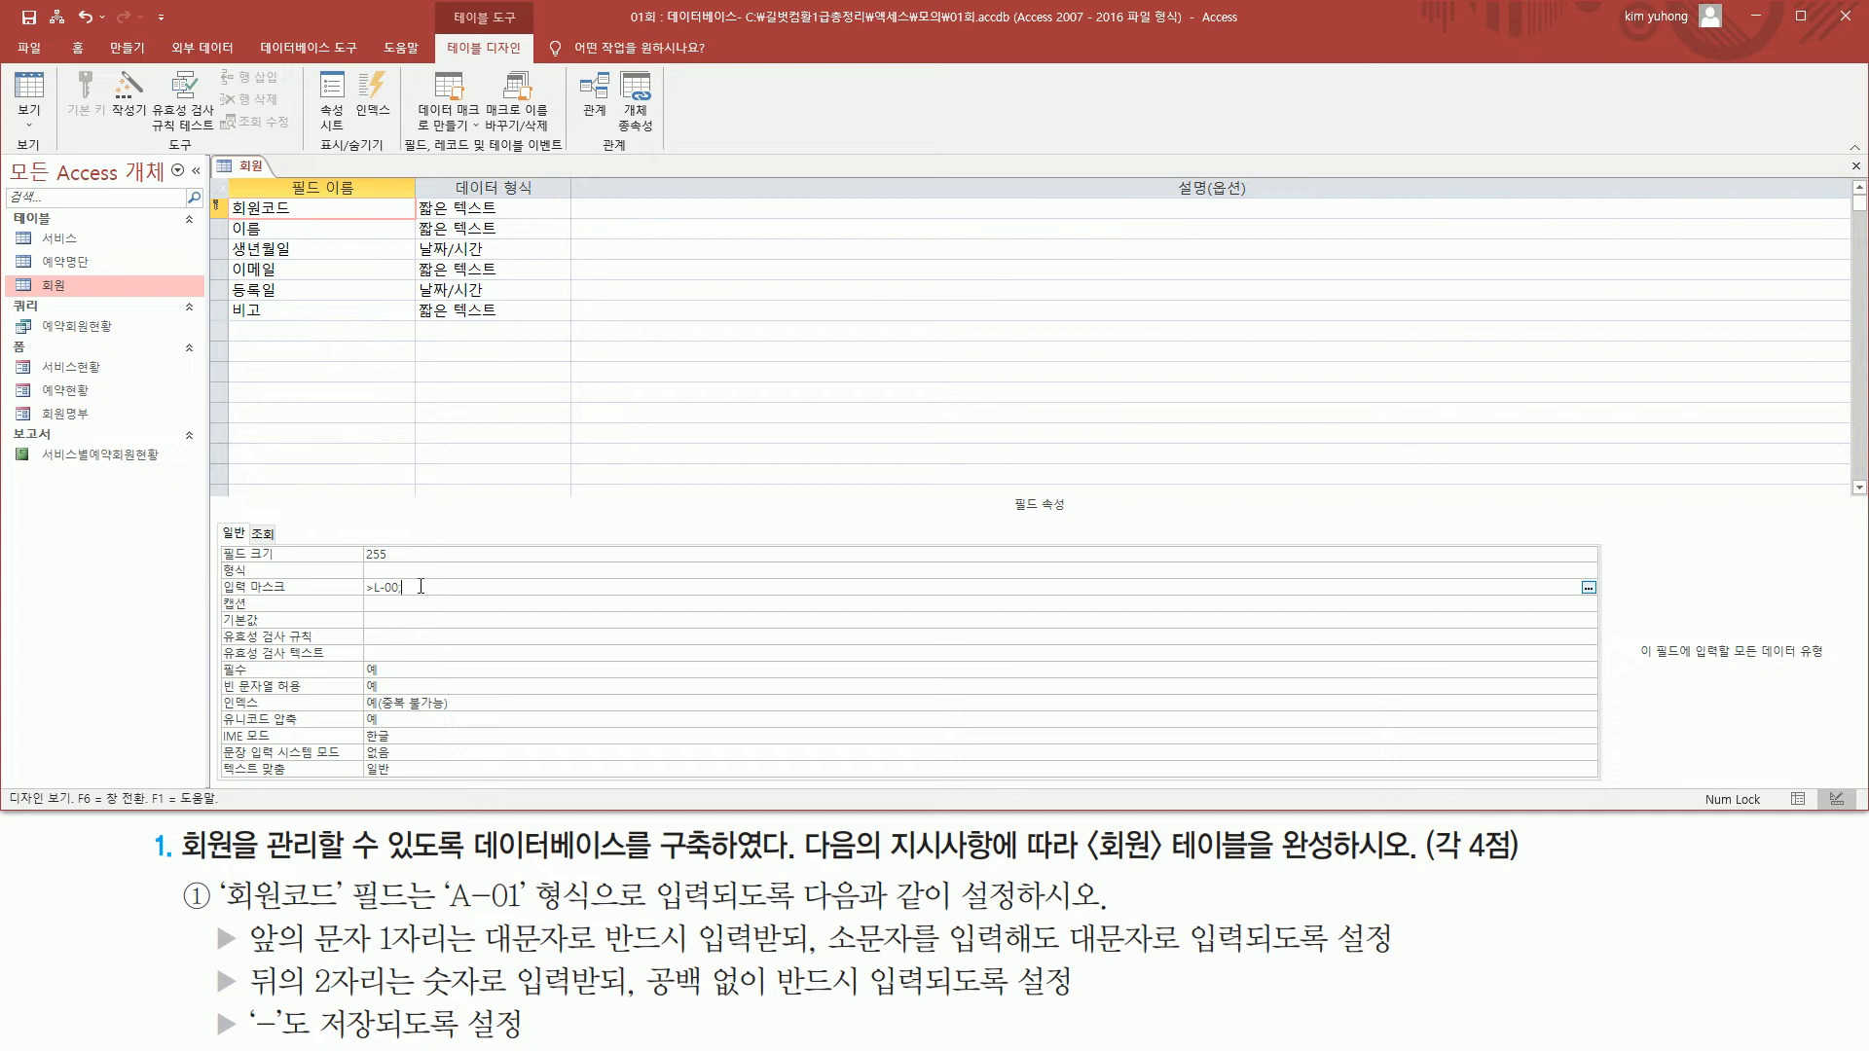
pyautogui.hotkey('ctrl', '2')
pyautogui.moveTo(245, 997)
pyautogui.mouseDown()
pyautogui.moveTo(249, 1028)
pyautogui.moveTo(292, 1043)
pyautogui.moveTo(561, 1046)
pyautogui.mouseUp()
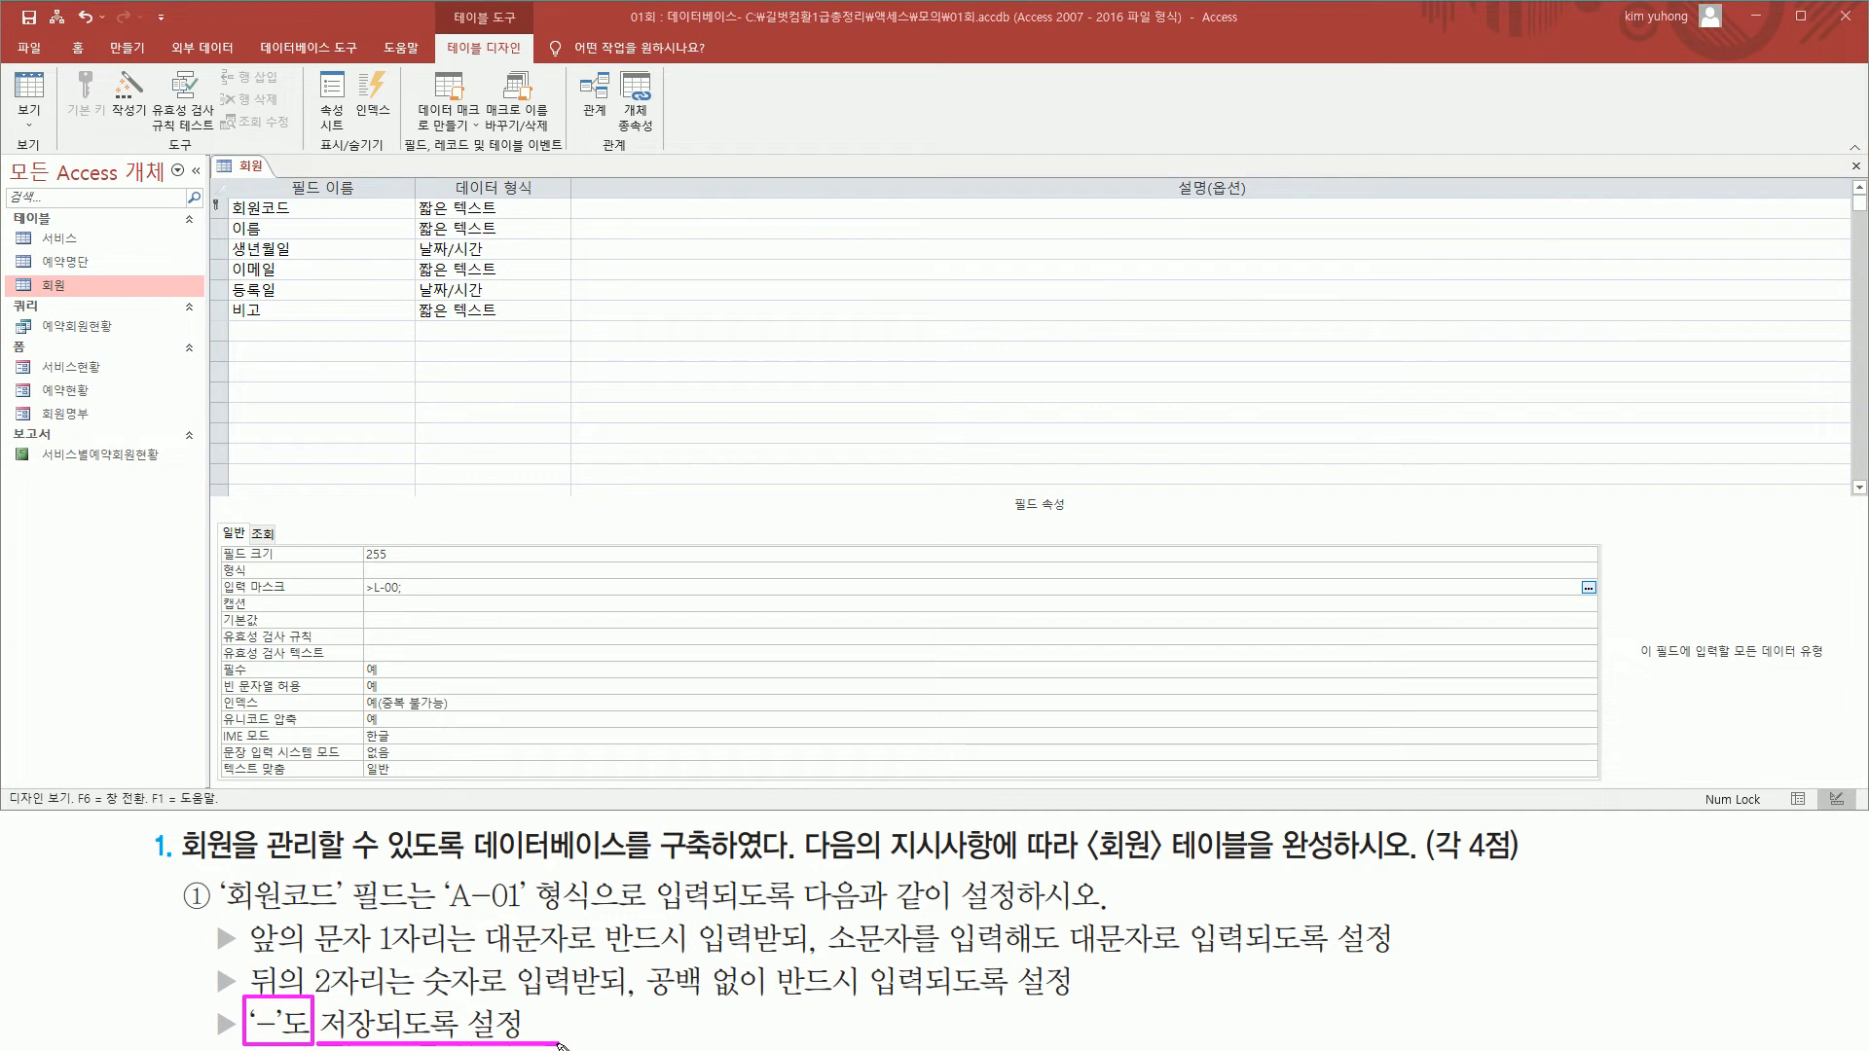
pyautogui.moveTo(470, 896); pyautogui.dragTo(493, 899)
pyautogui.press('Escape')
pyautogui.click(451, 583)
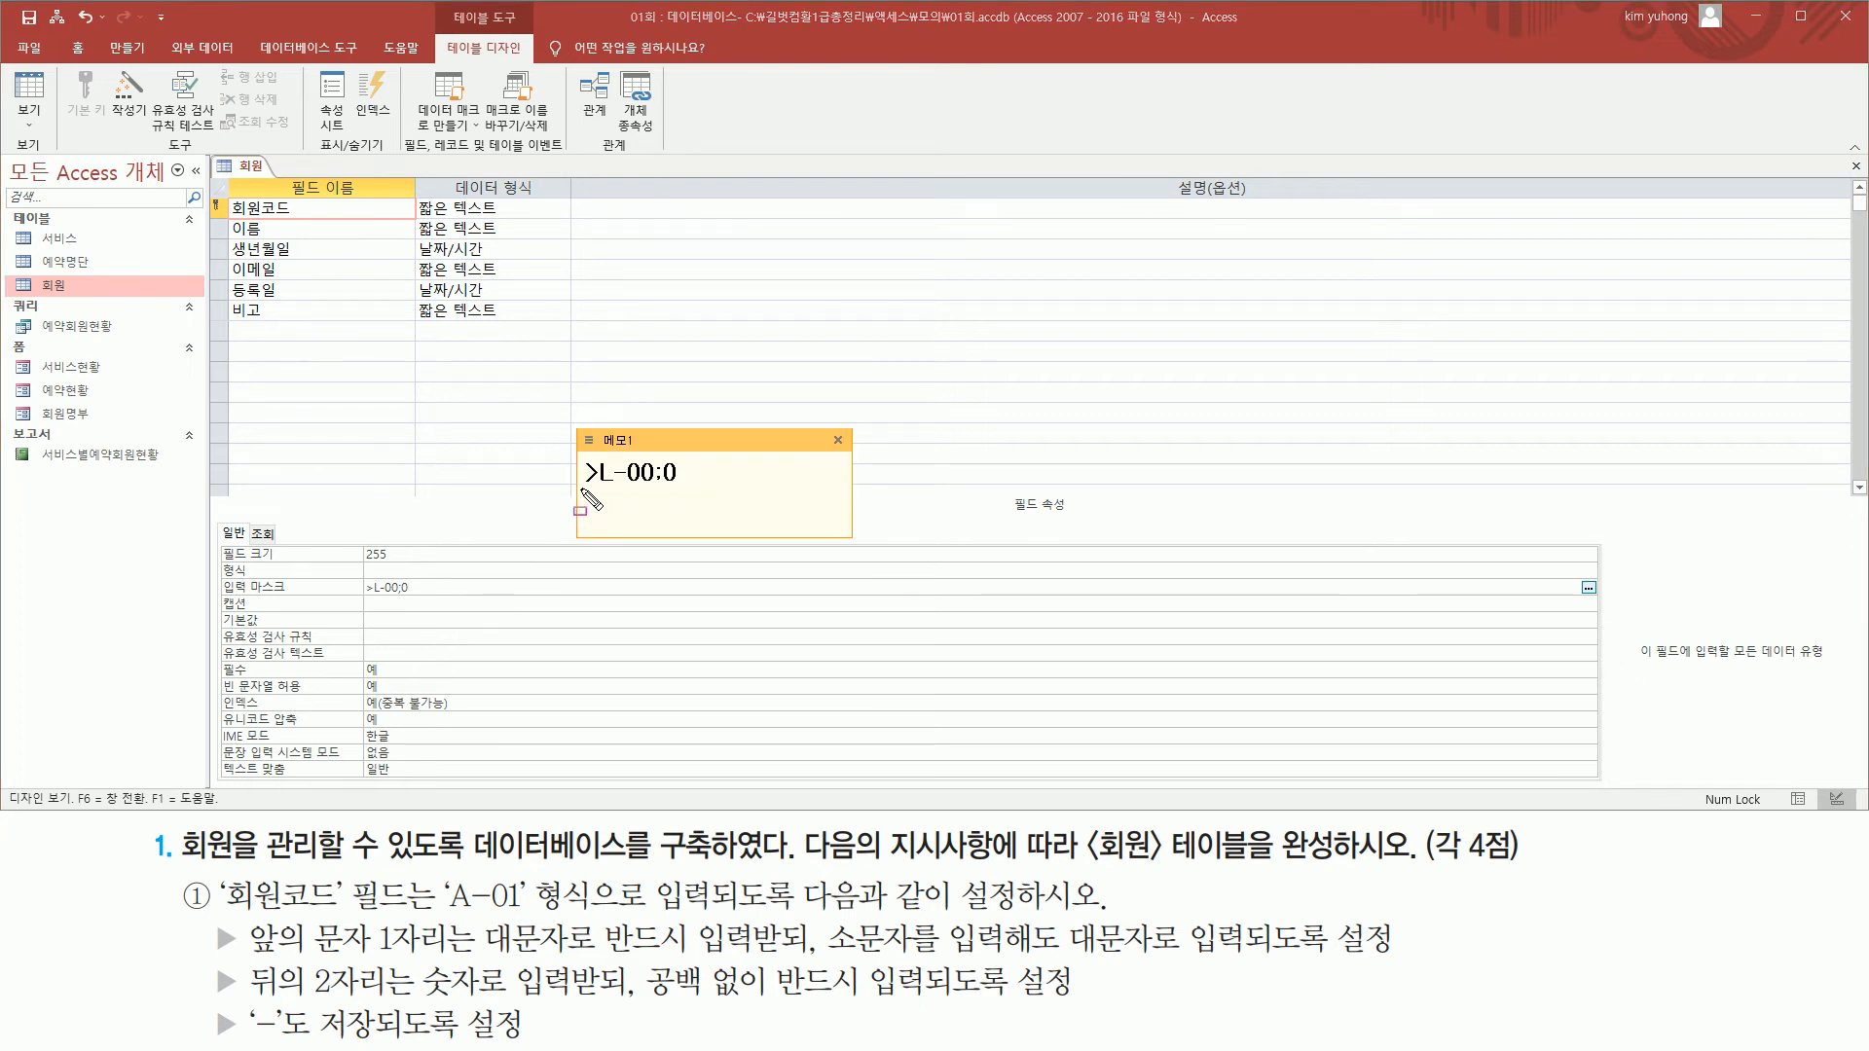
pyautogui.moveTo(581, 488); pyautogui.dragTo(589, 487)
pyautogui.moveTo(600, 488); pyautogui.dragTo(613, 488)
pyautogui.moveTo(238, 912)
pyautogui.mouseDown()
pyautogui.moveTo(455, 962)
pyautogui.moveTo(788, 962)
pyautogui.mouseUp()
pyautogui.moveTo(603, 960); pyautogui.dragTo(786, 959)
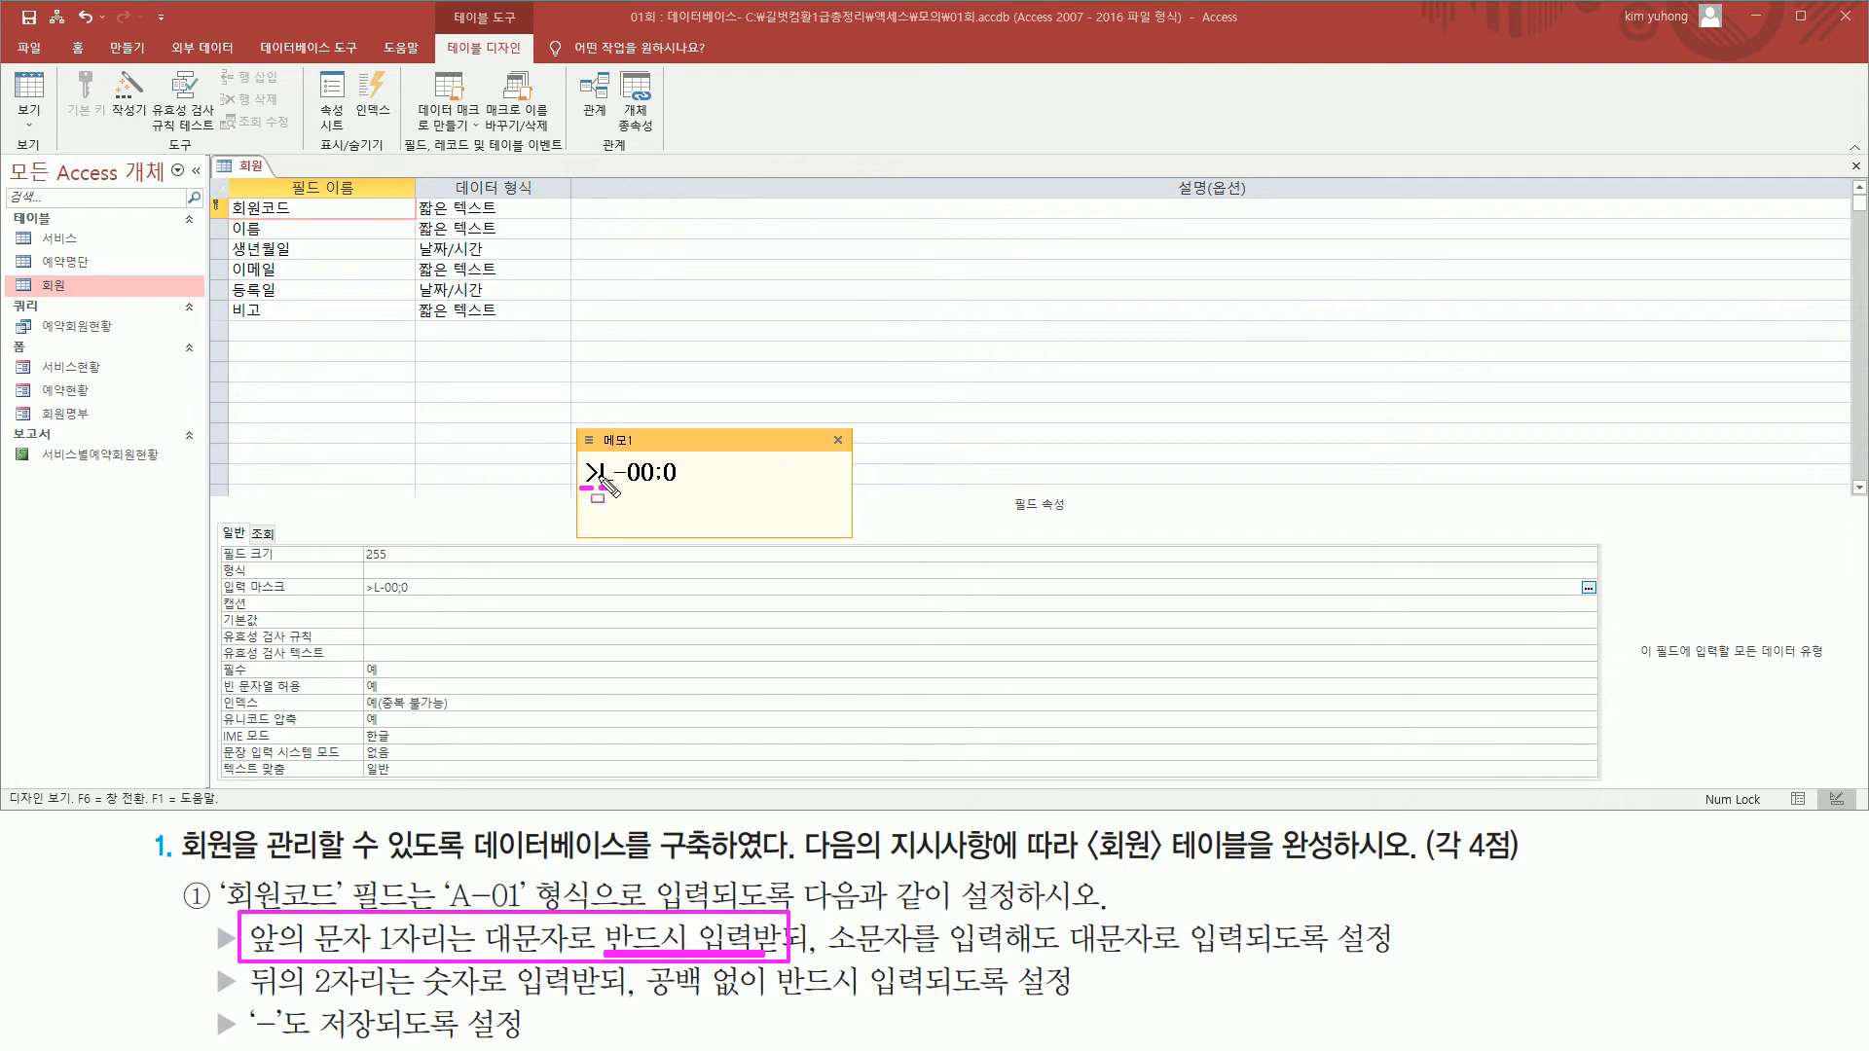
pyautogui.moveTo(601, 488); pyautogui.dragTo(615, 488)
pyautogui.moveTo(481, 879); pyautogui.dragTo(482, 889)
pyautogui.moveTo(625, 484); pyautogui.dragTo(657, 484)
pyautogui.moveTo(246, 994); pyautogui.dragTo(924, 1008)
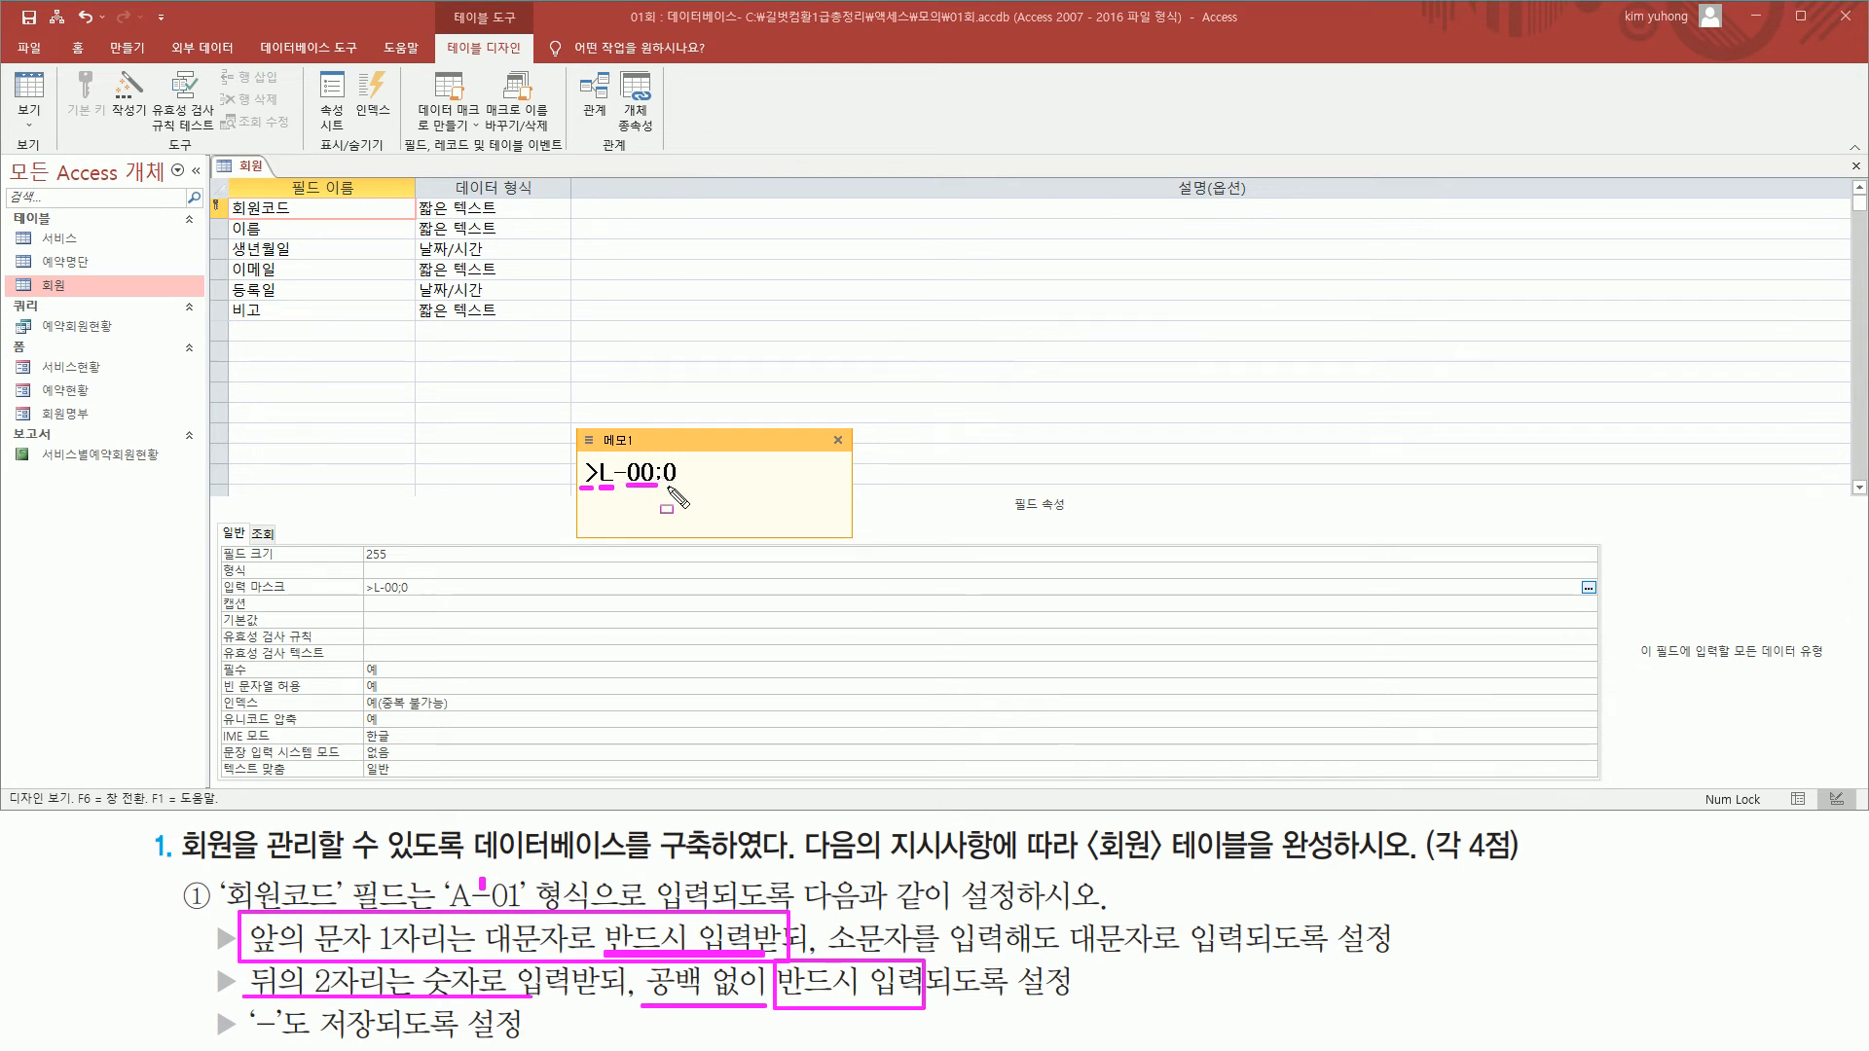
pyautogui.moveTo(663, 444); pyautogui.dragTo(681, 510)
pyautogui.moveTo(252, 1042); pyautogui.dragTo(569, 1043)
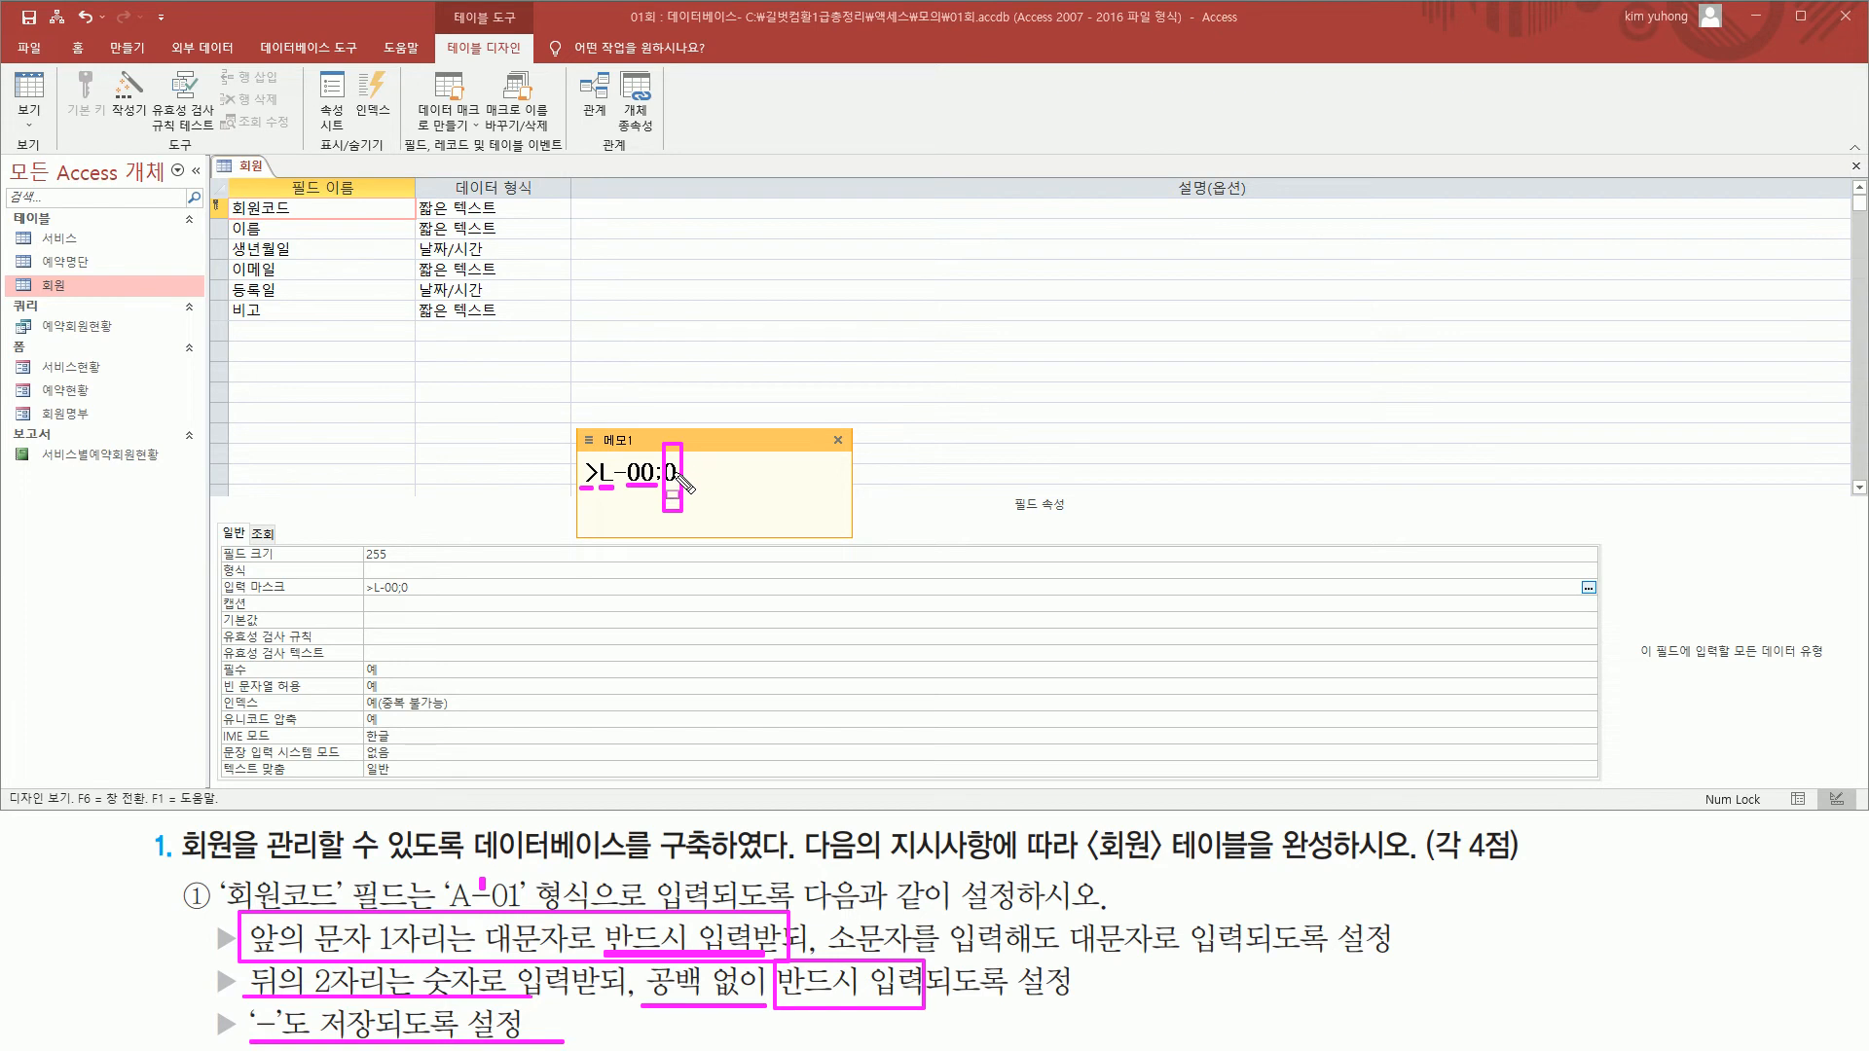
pyautogui.press('Escape')
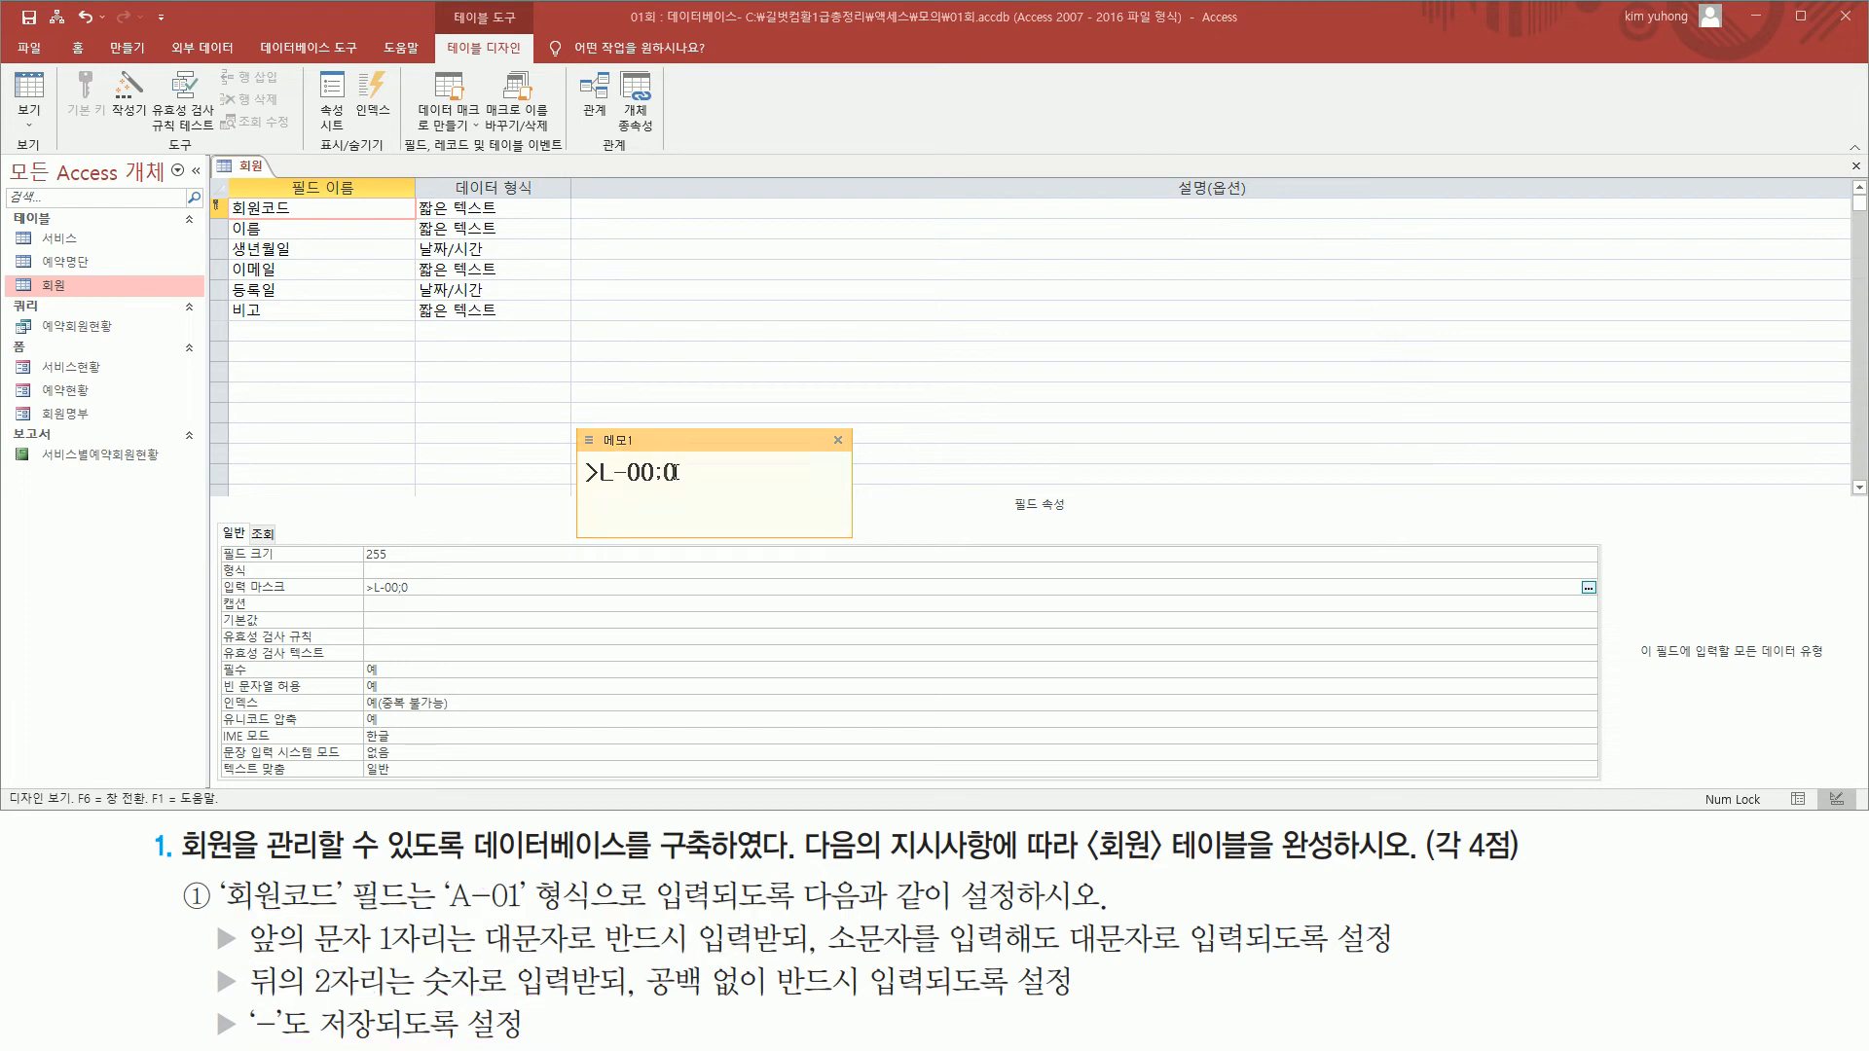
pyautogui.click(714, 449)
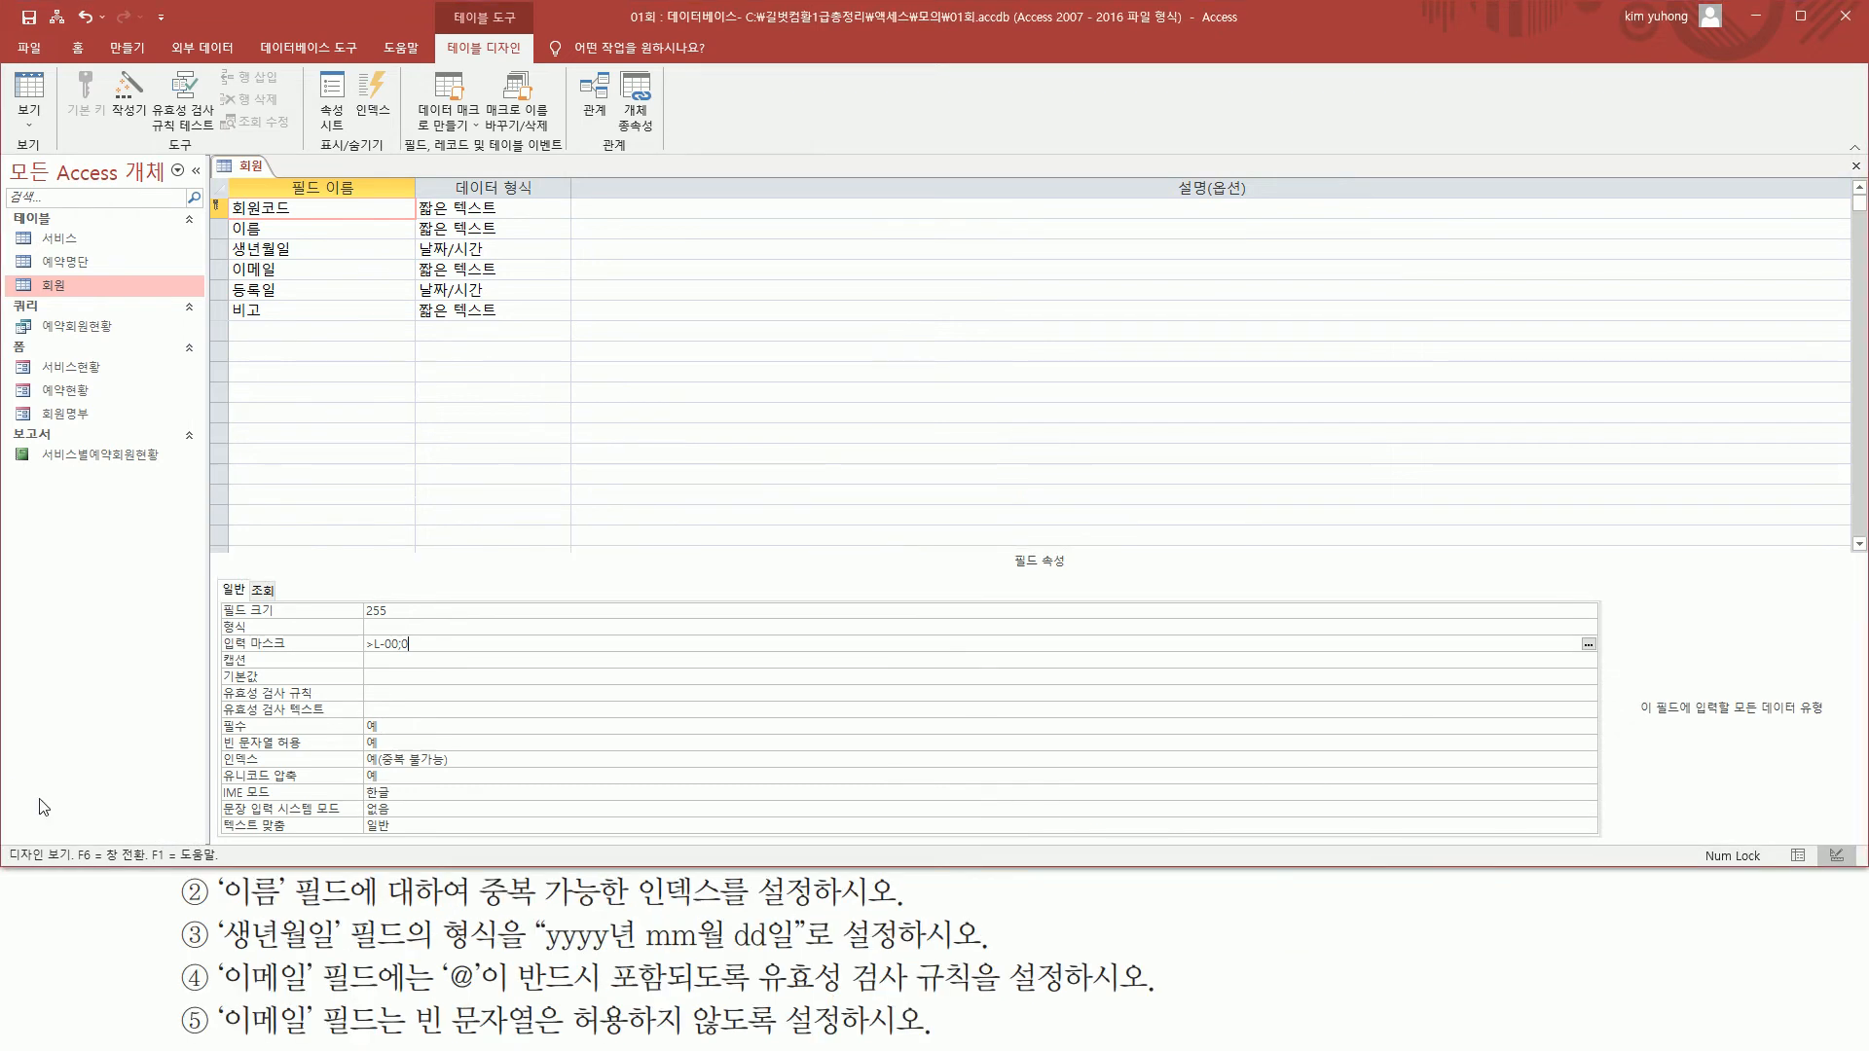
# Set the 이름 field's index to allow duplicates, using the option 예(중복 가능)
pyautogui.hotkey('ctrl', '2')
pyautogui.moveTo(212, 909); pyautogui.dragTo(339, 910)
pyautogui.moveTo(474, 871)
pyautogui.mouseDown()
pyautogui.moveTo(647, 915)
pyautogui.moveTo(824, 913)
pyautogui.mouseUp()
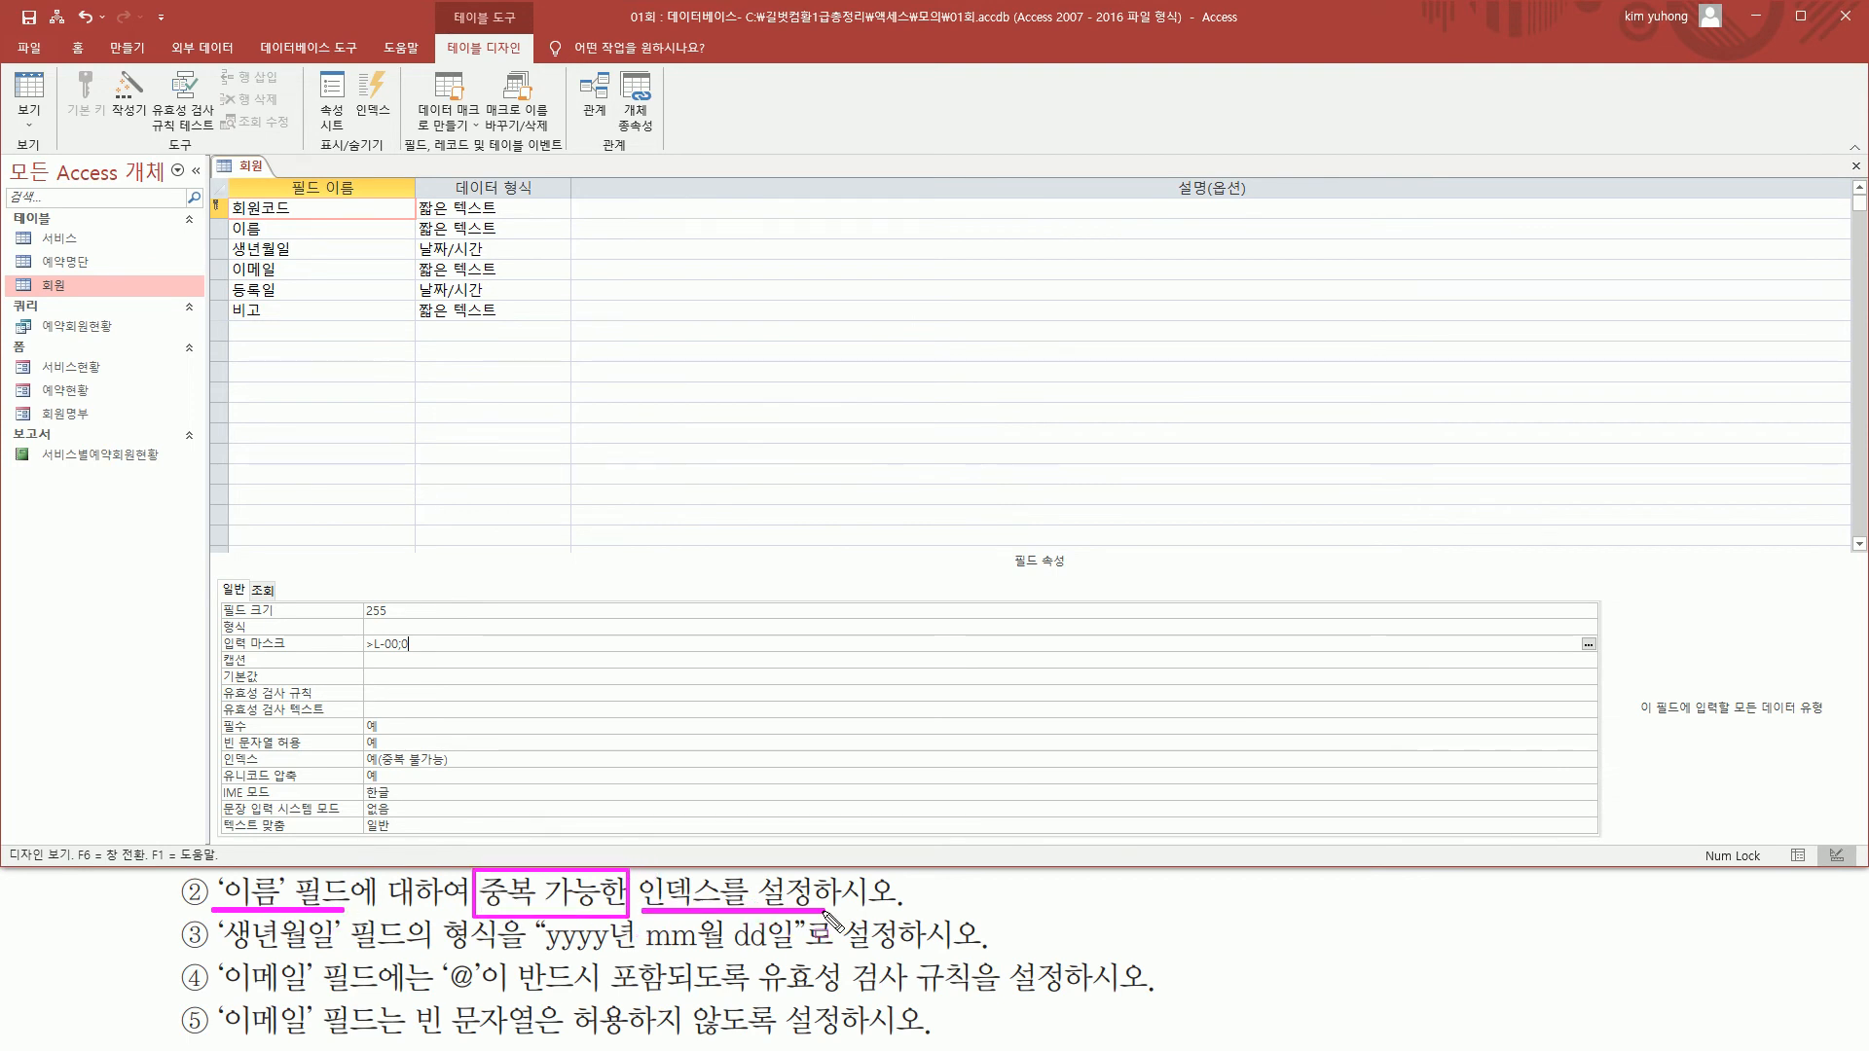
pyautogui.click(292, 229)
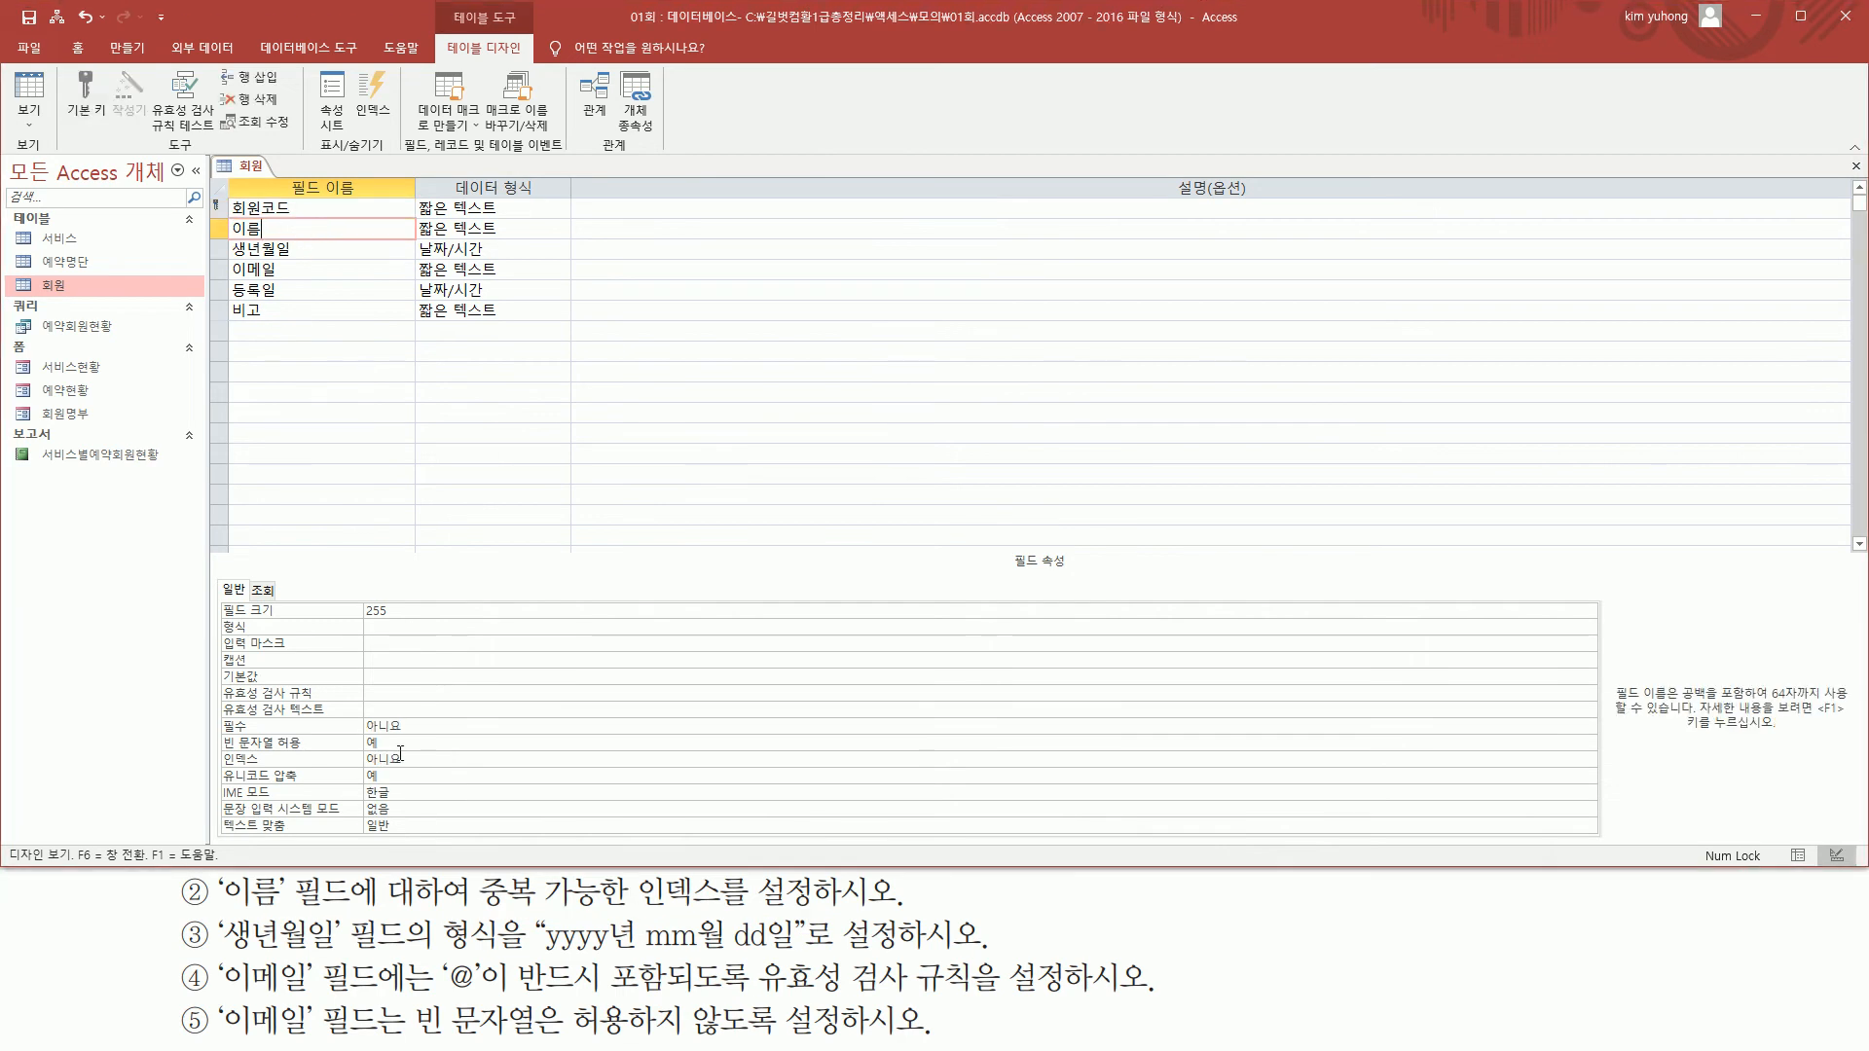
pyautogui.moveTo(636, 909); pyautogui.dragTo(814, 909)
pyautogui.moveTo(216, 748)
pyautogui.mouseDown()
pyautogui.moveTo(258, 771)
pyautogui.moveTo(403, 769)
pyautogui.mouseUp()
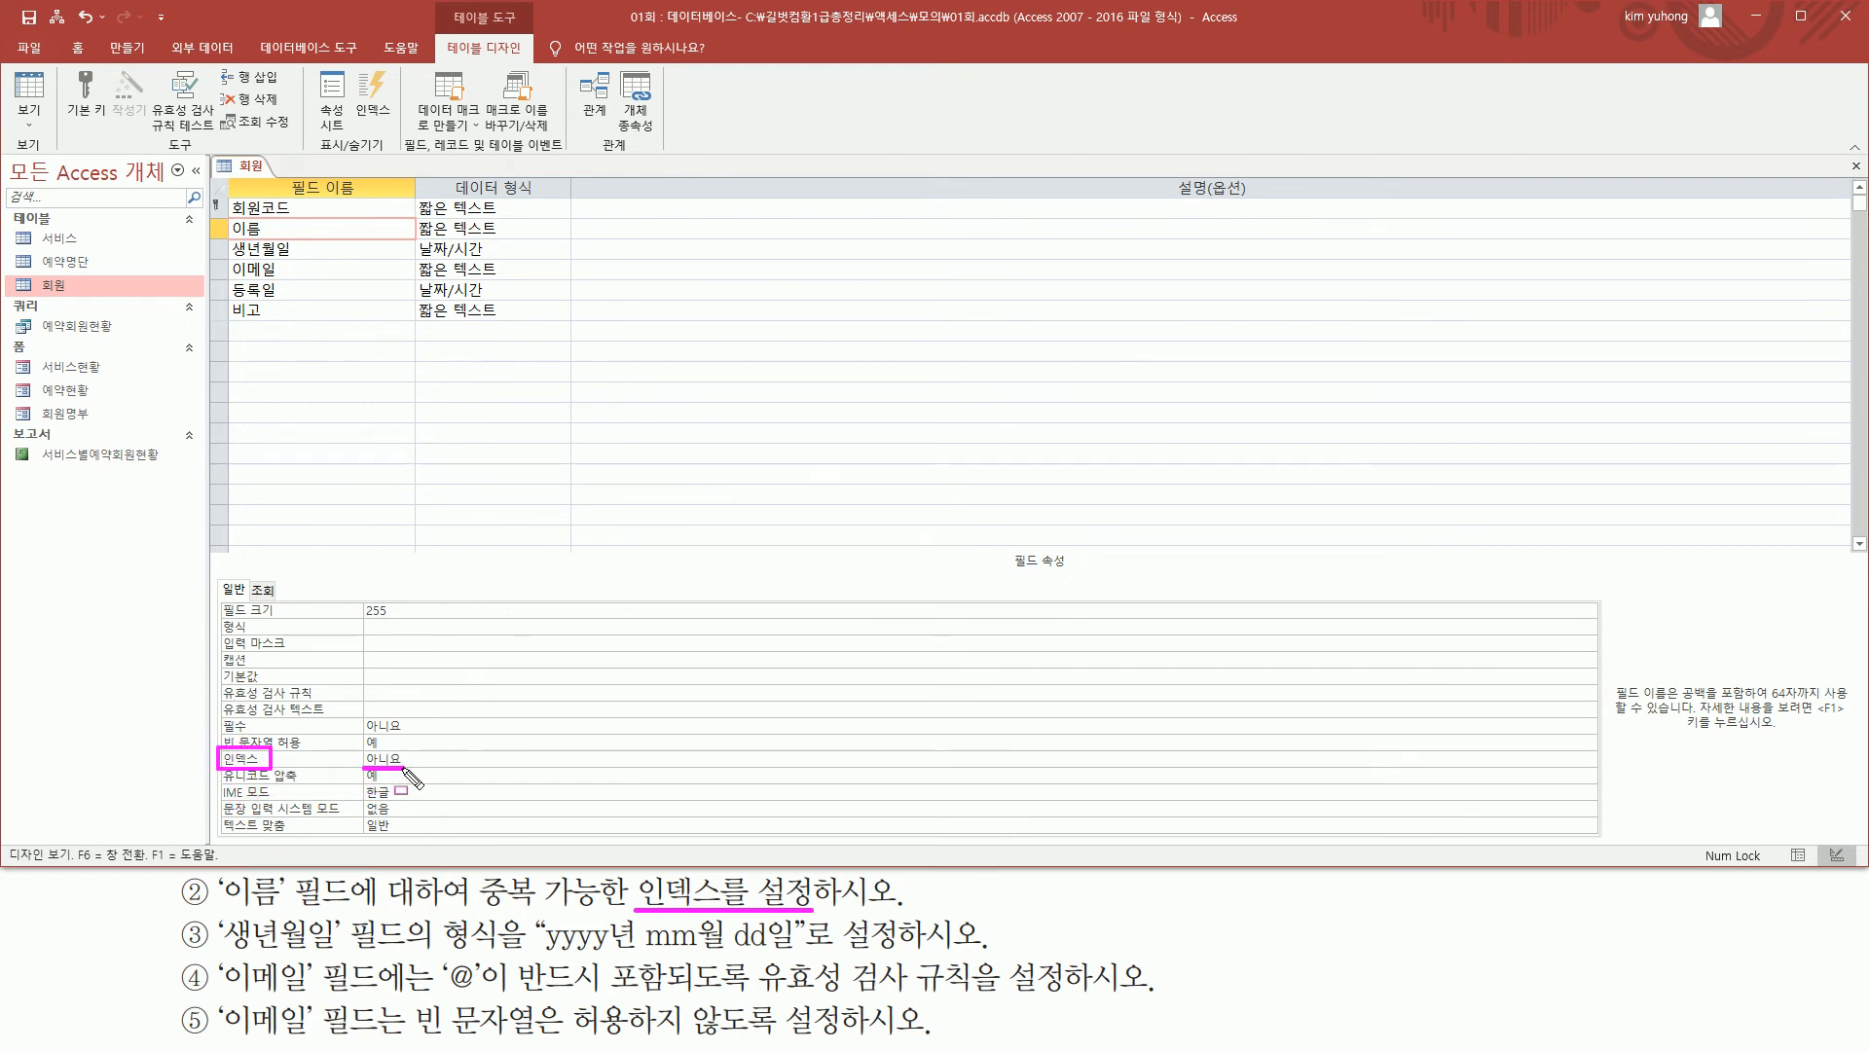
pyautogui.moveTo(478, 910); pyautogui.dragTo(587, 910)
pyautogui.click(427, 757)
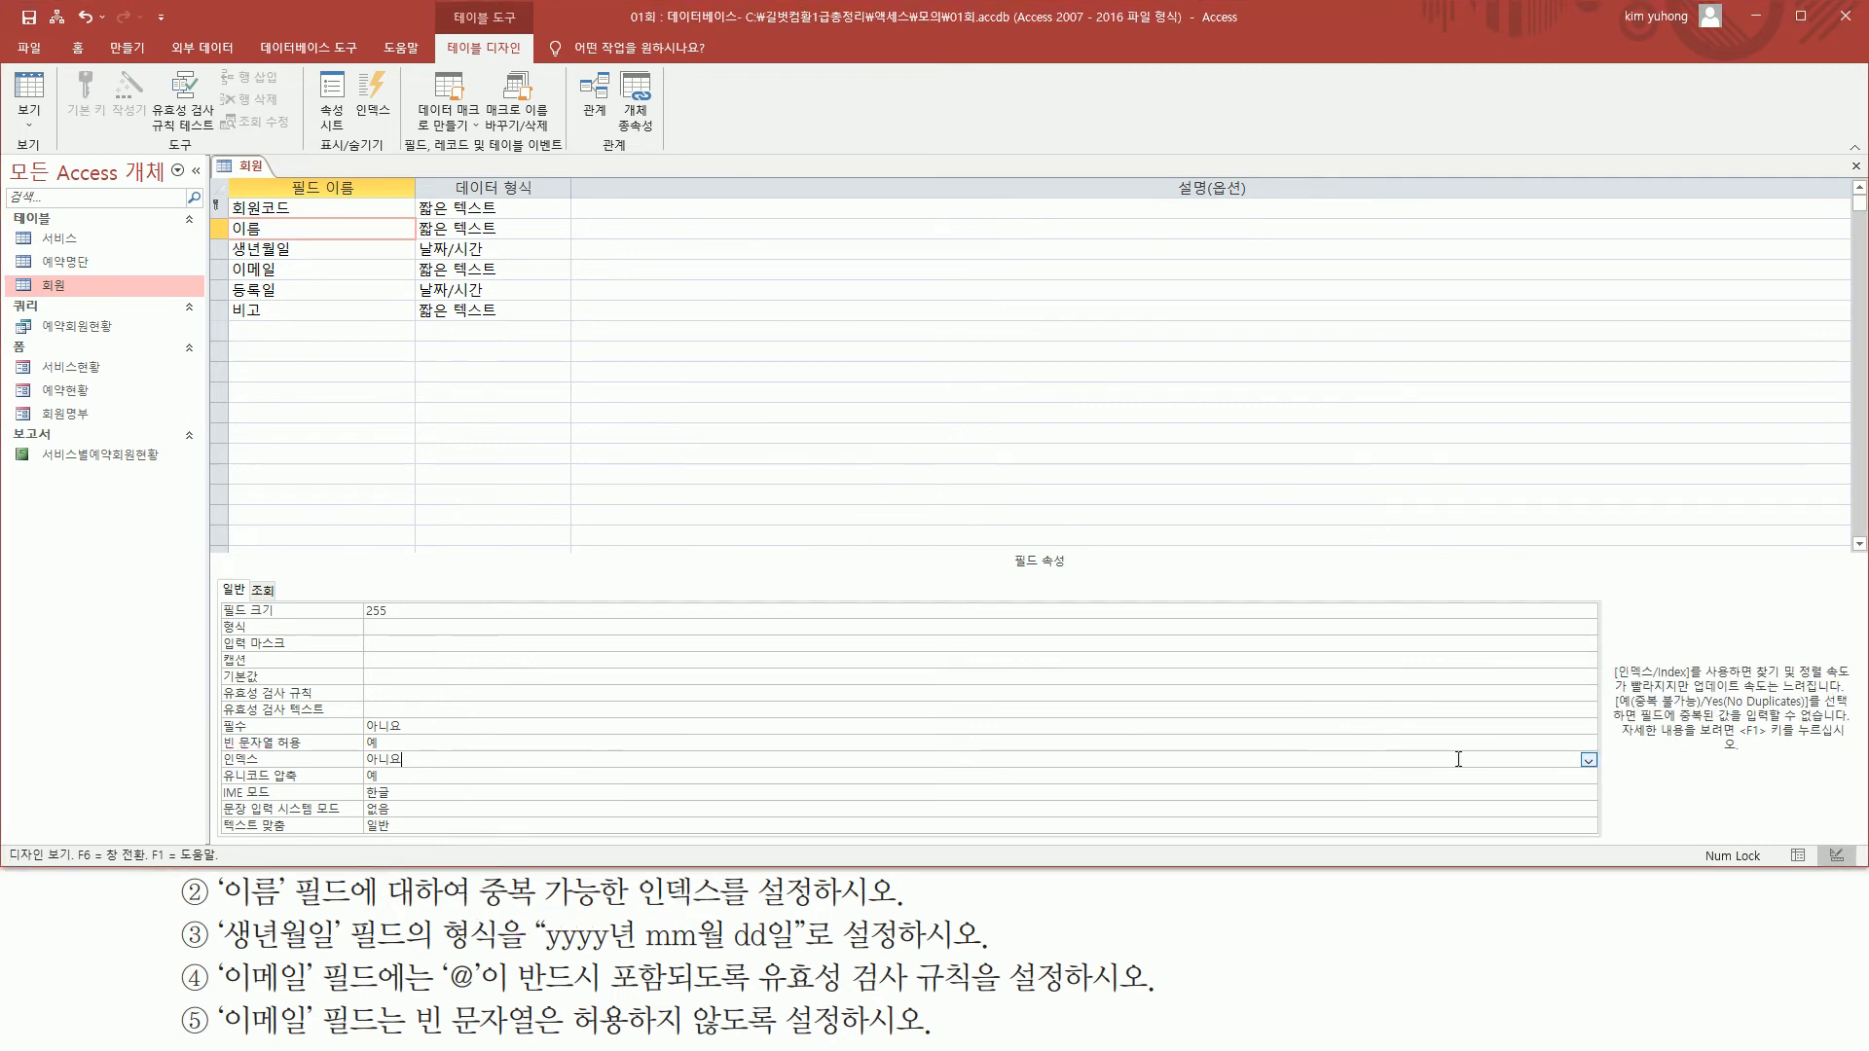
pyautogui.click(1588, 761)
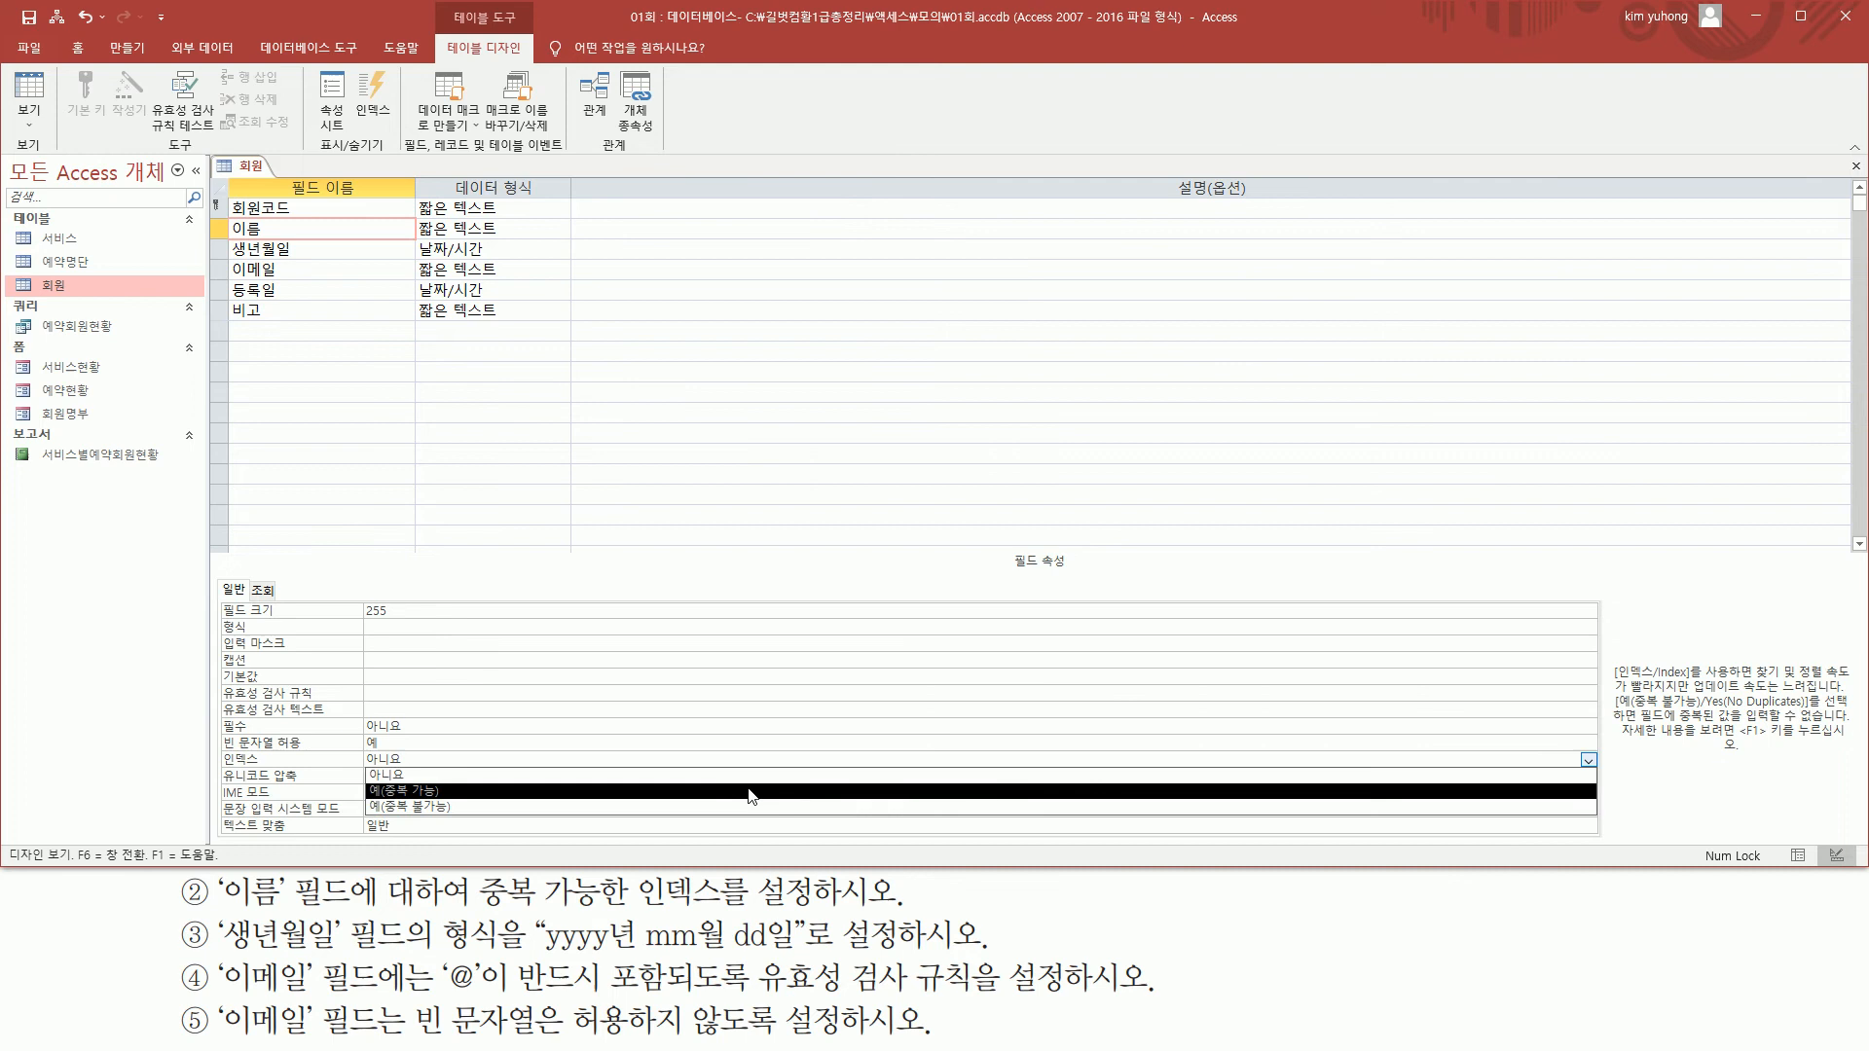
pyautogui.click(603, 791)
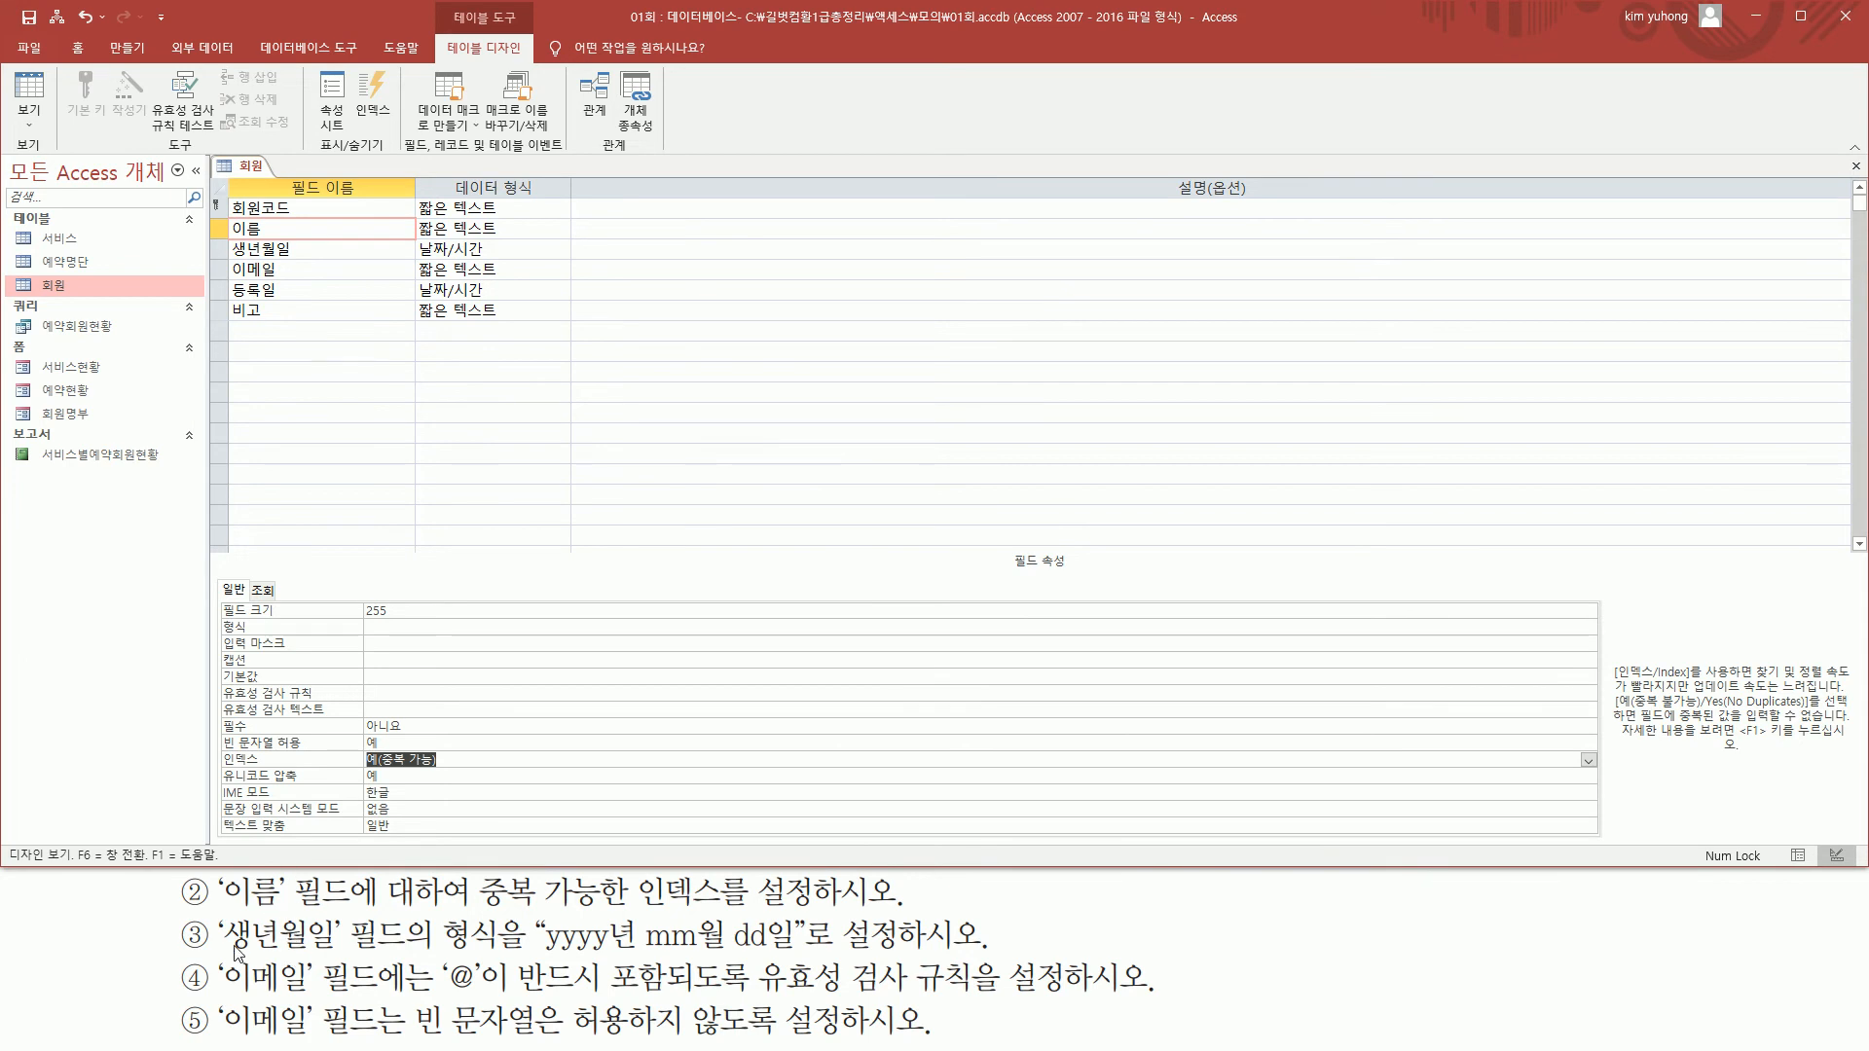
# Set the 생년월일 field's display format to yyyy년 mm월 dd일
pyautogui.moveTo(228, 955); pyautogui.dragTo(327, 955)
pyautogui.moveTo(531, 959); pyautogui.dragTo(806, 960)
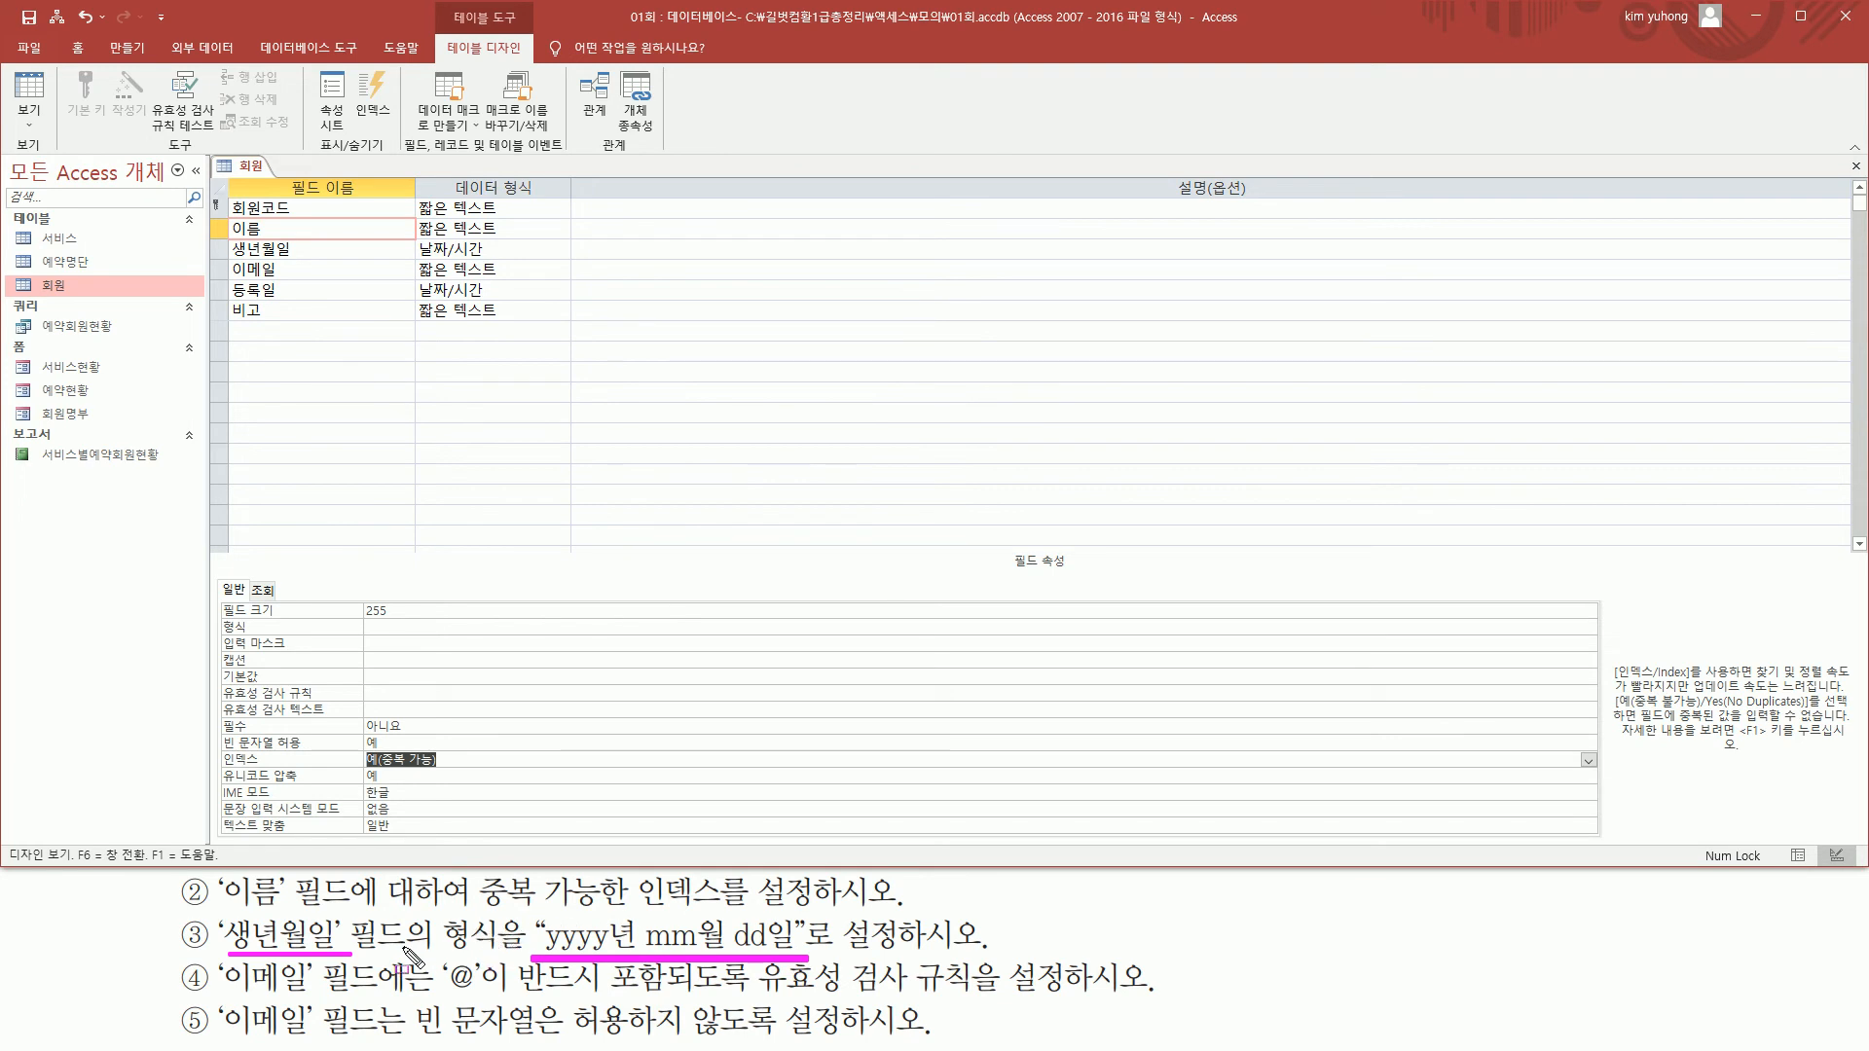
pyautogui.moveTo(436, 900); pyautogui.dragTo(505, 949)
pyautogui.press('Escape')
pyautogui.click(384, 250)
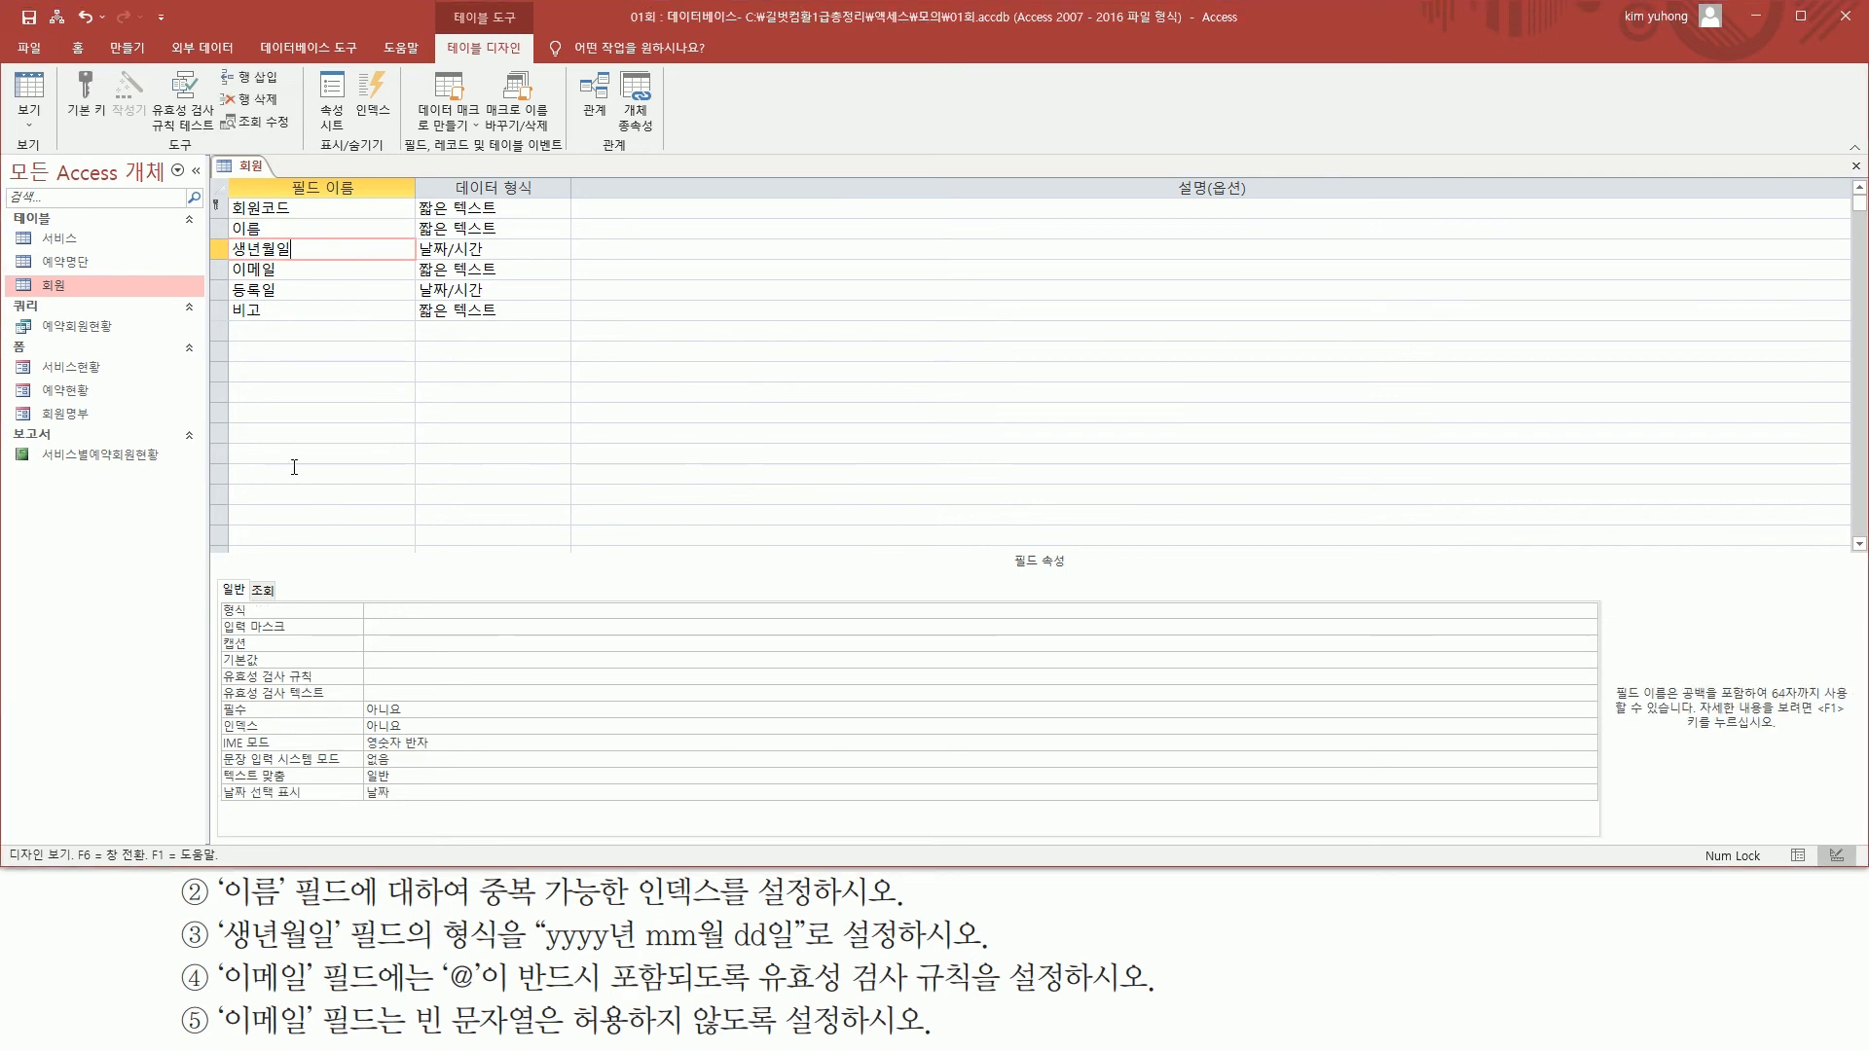
pyautogui.moveTo(218, 601); pyautogui.dragTo(255, 619)
pyautogui.moveTo(367, 628); pyautogui.dragTo(482, 623)
pyautogui.press('Escape')
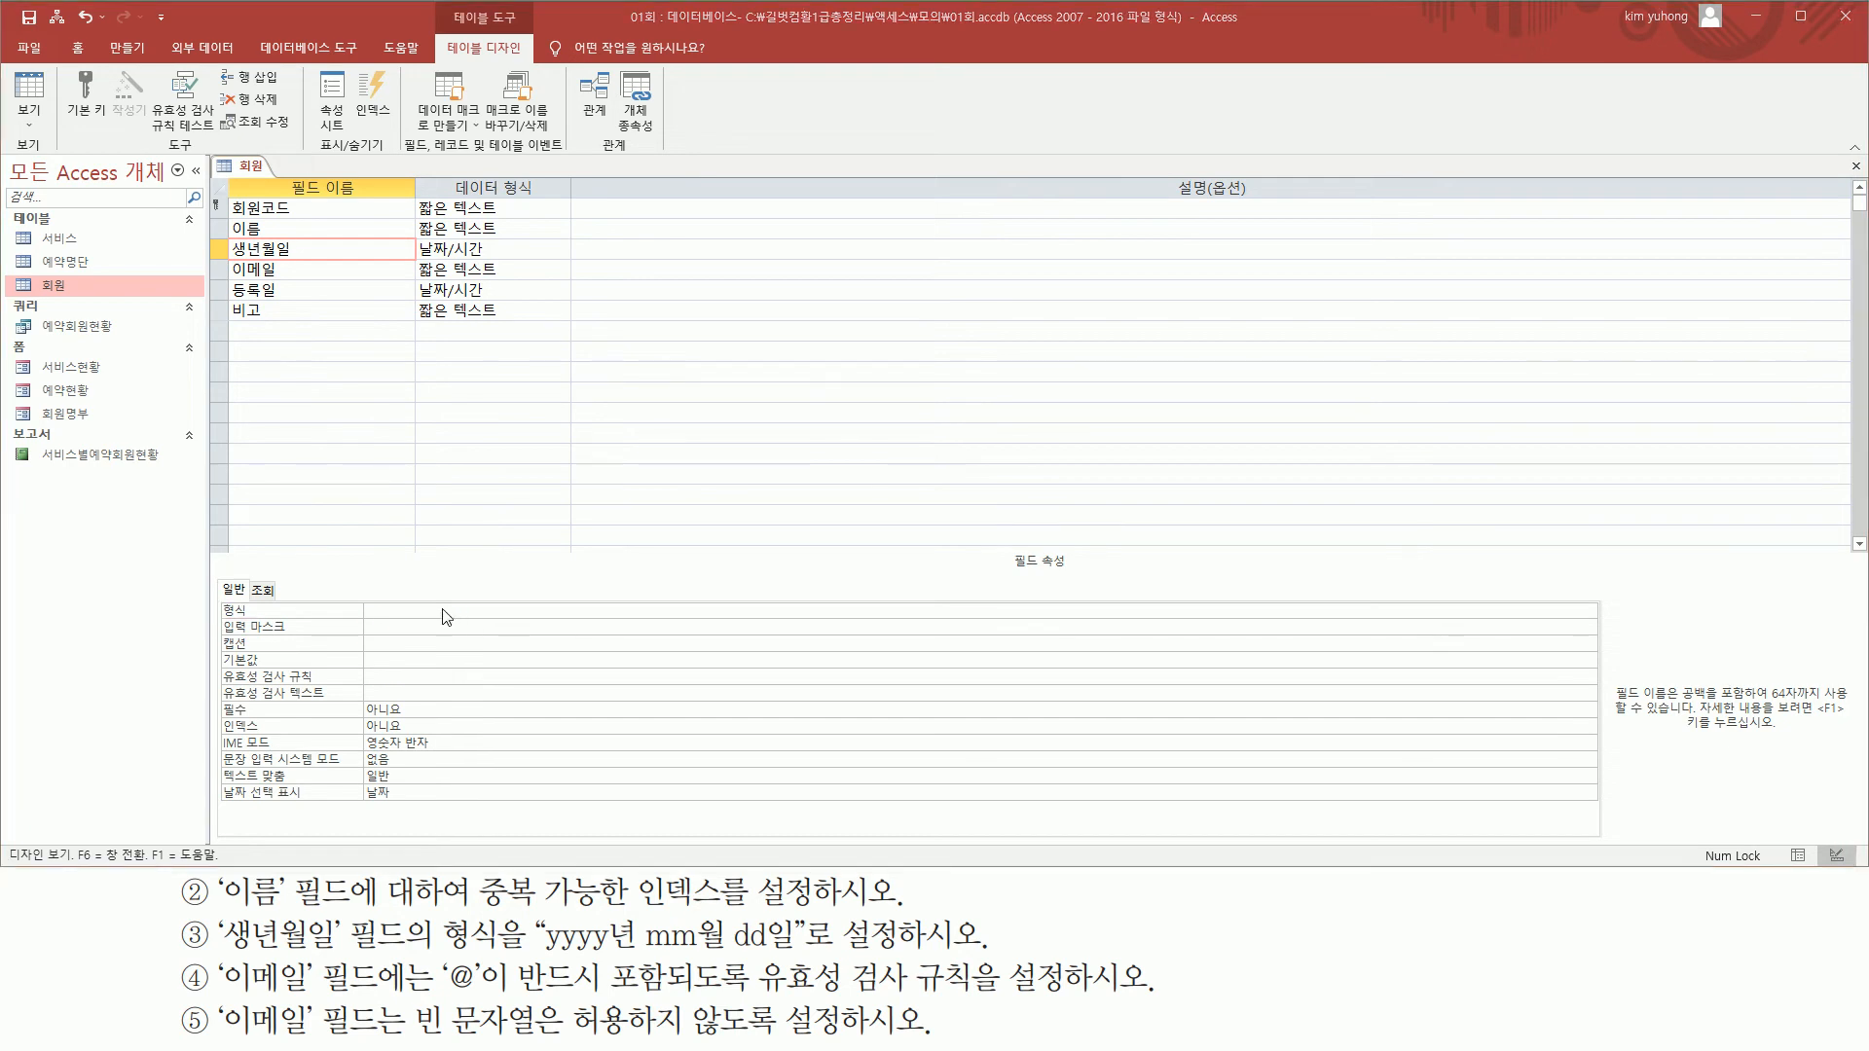
pyautogui.click(460, 611)
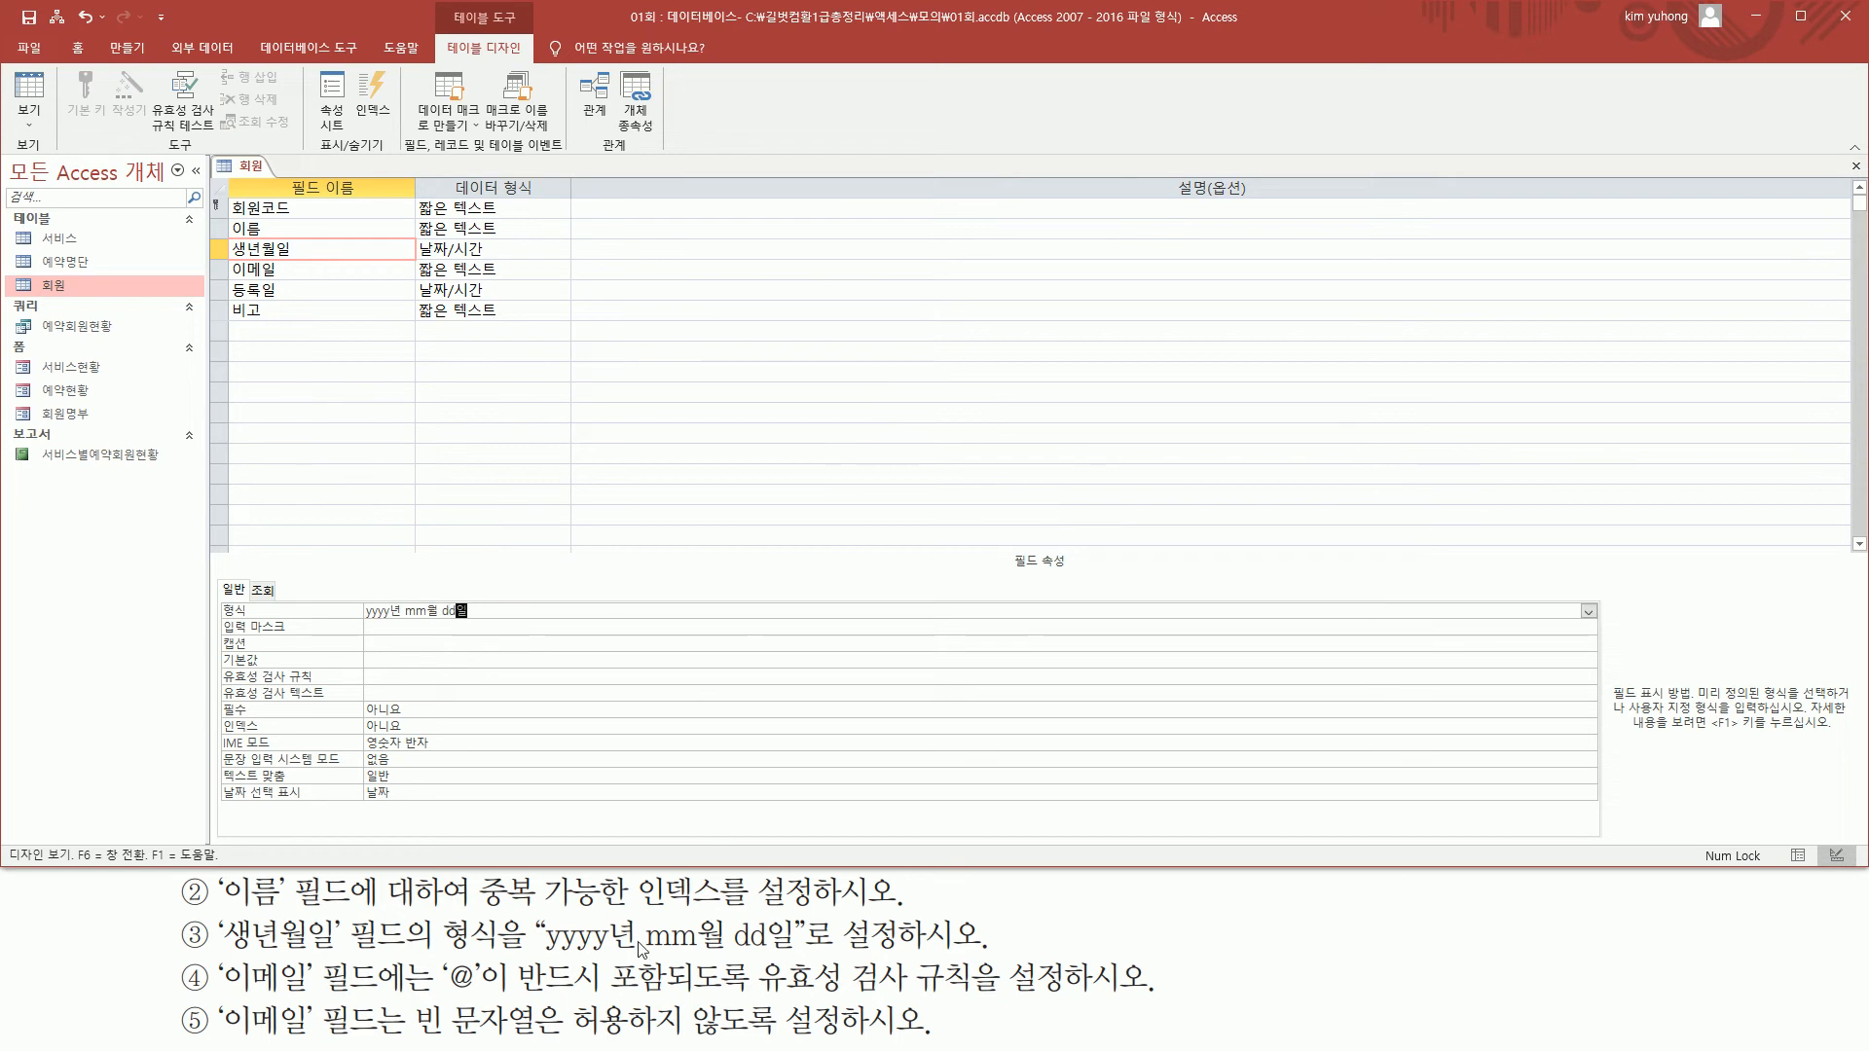
pyautogui.moveTo(541, 958); pyautogui.dragTo(795, 958)
pyautogui.moveTo(360, 630); pyautogui.dragTo(471, 631)
pyautogui.press('Escape')
pyautogui.click(506, 611)
pyautogui.hotkey('ctrl', '2')
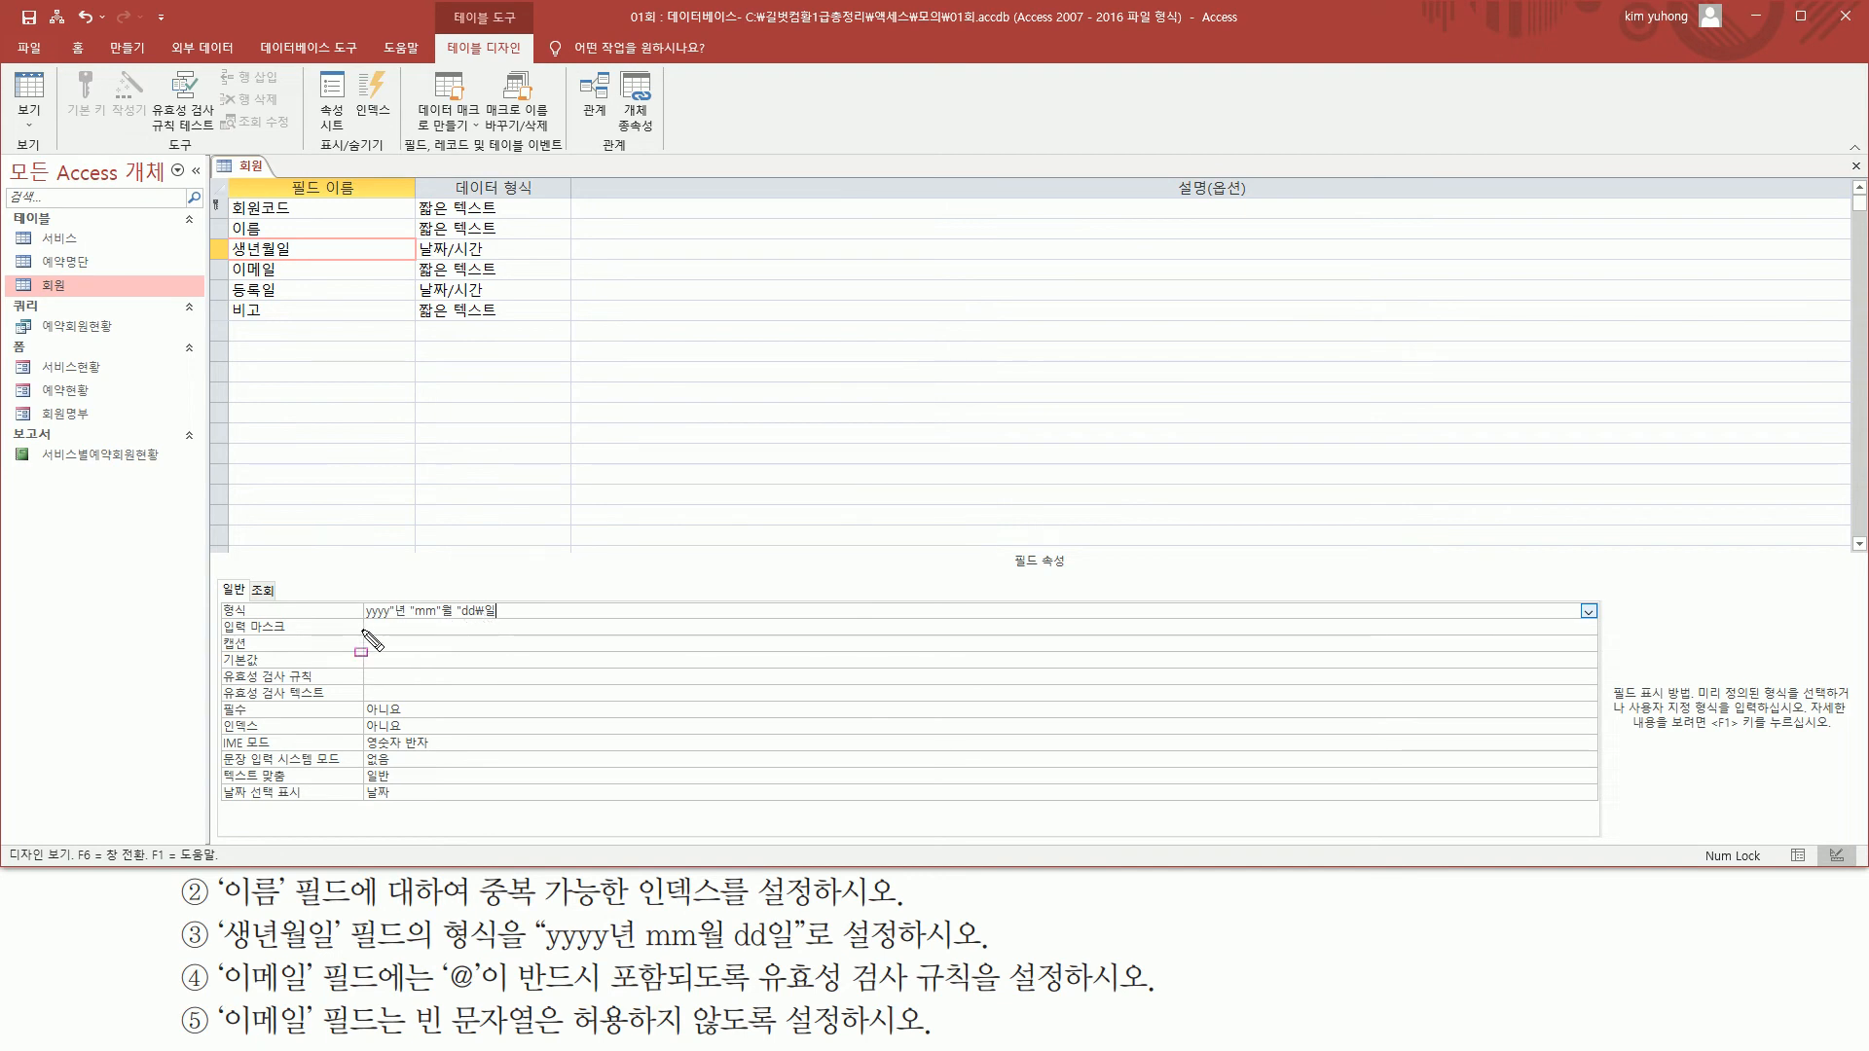
pyautogui.moveTo(355, 629)
pyautogui.mouseDown()
pyautogui.moveTo(522, 630)
pyautogui.moveTo(534, 596)
pyautogui.mouseUp()
pyautogui.press('Escape')
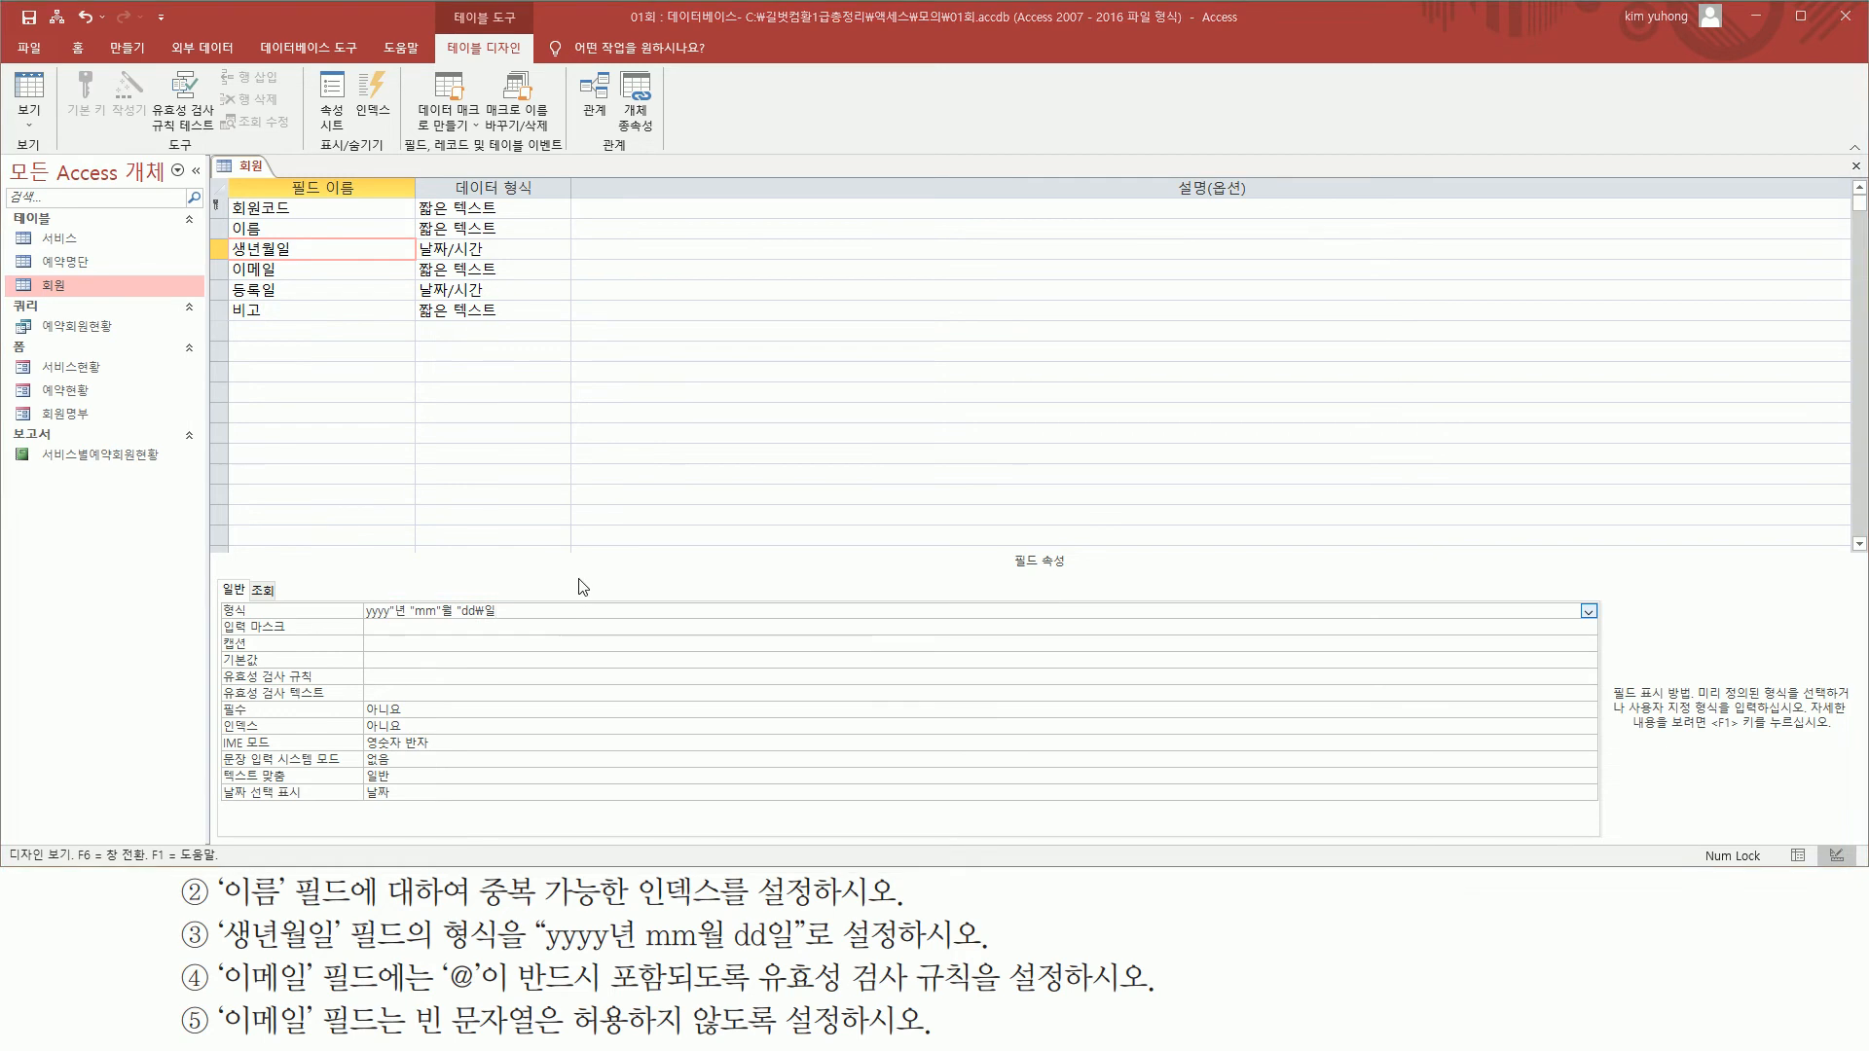
pyautogui.hotkey('ctrl', '2')
pyautogui.moveTo(214, 601); pyautogui.dragTo(292, 624)
pyautogui.moveTo(563, 518); pyautogui.dragTo(776, 518)
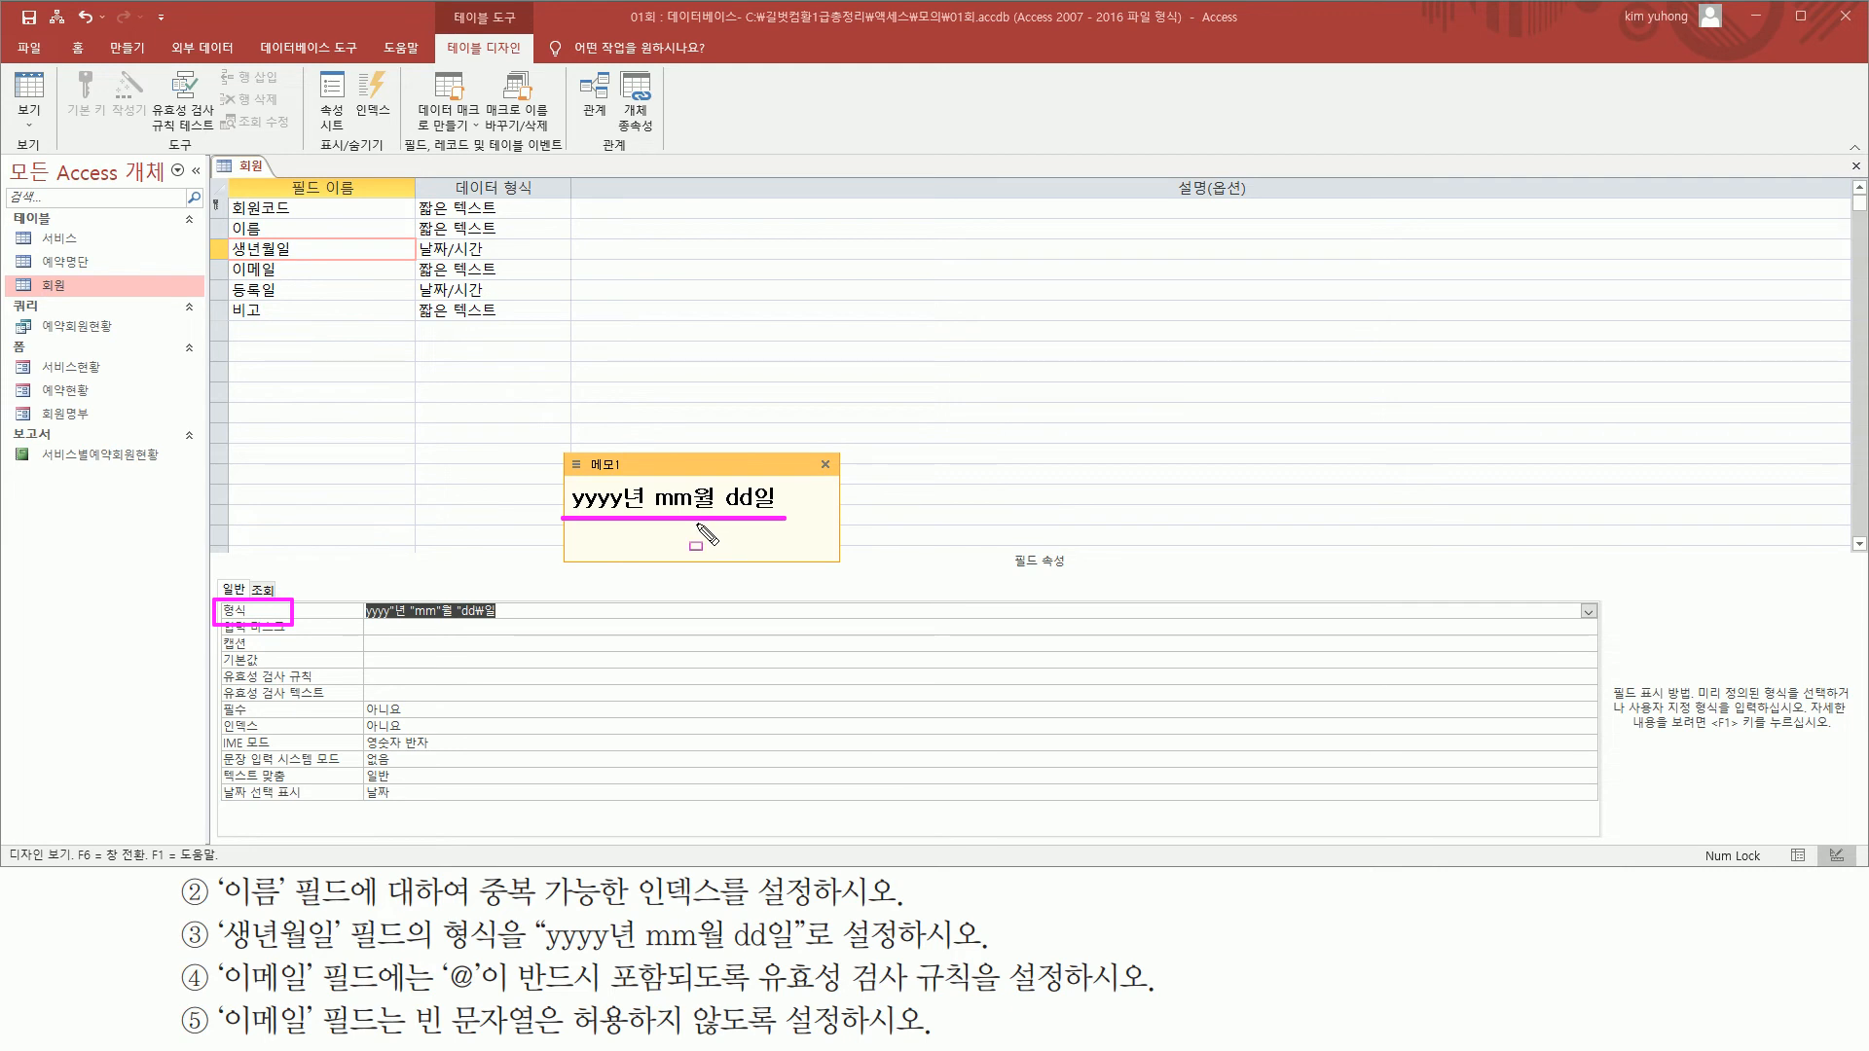
pyautogui.moveTo(544, 971); pyautogui.dragTo(792, 959)
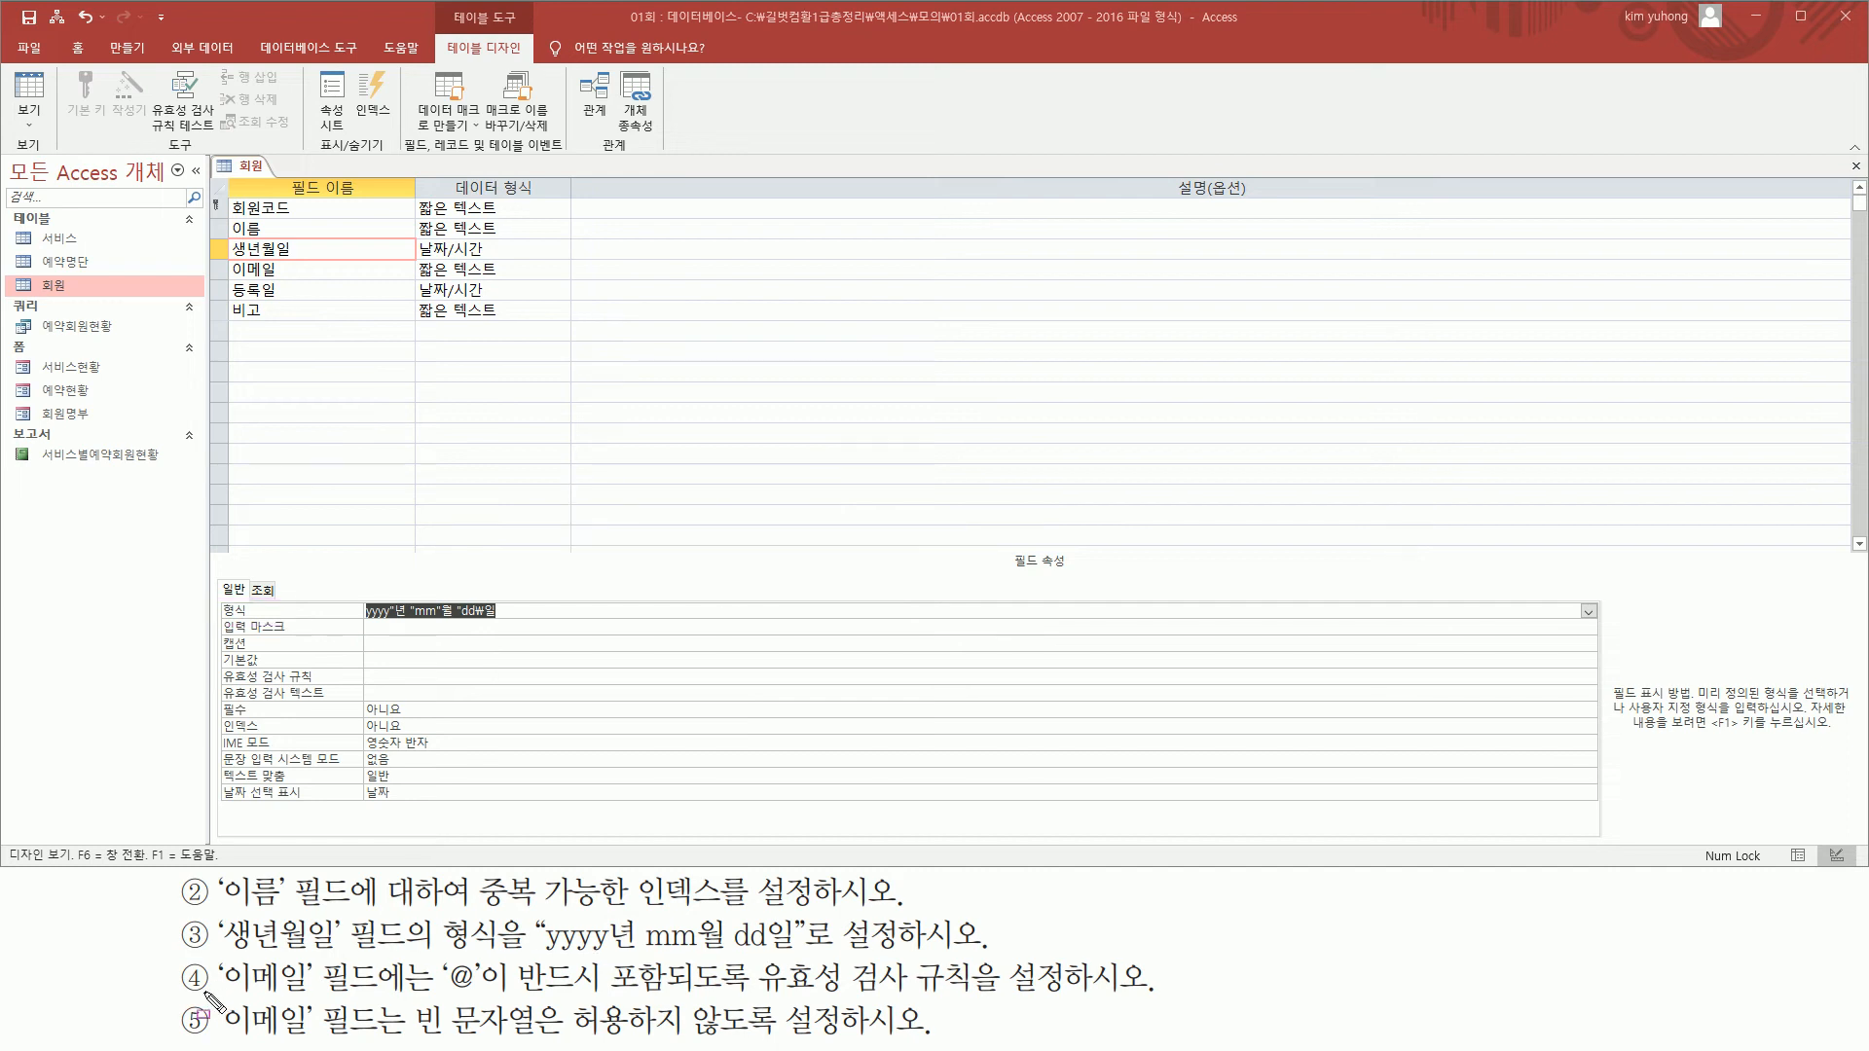
# Give the 이메일 field the validation rule like "*@*" so that entries must contain @
pyautogui.moveTo(205, 993); pyautogui.dragTo(381, 993)
pyautogui.moveTo(227, 260); pyautogui.dragTo(306, 282)
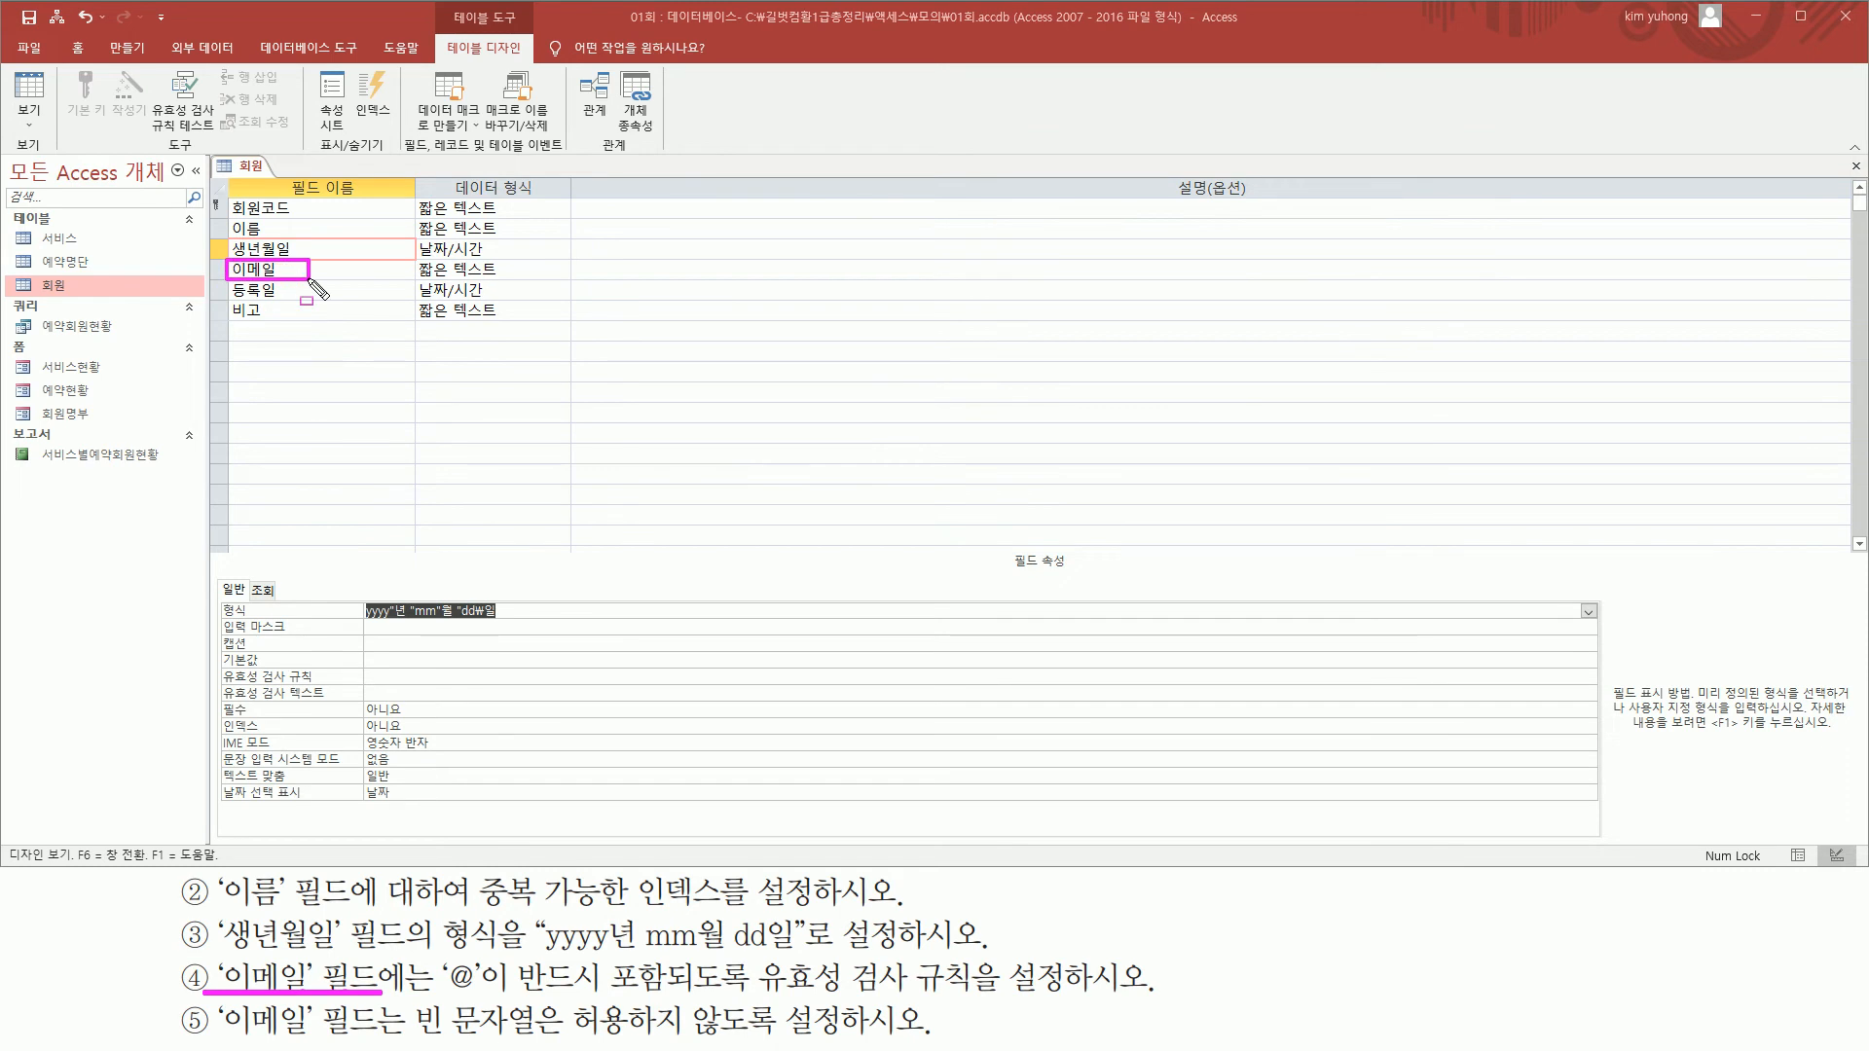
pyautogui.press('Escape')
pyautogui.click(296, 269)
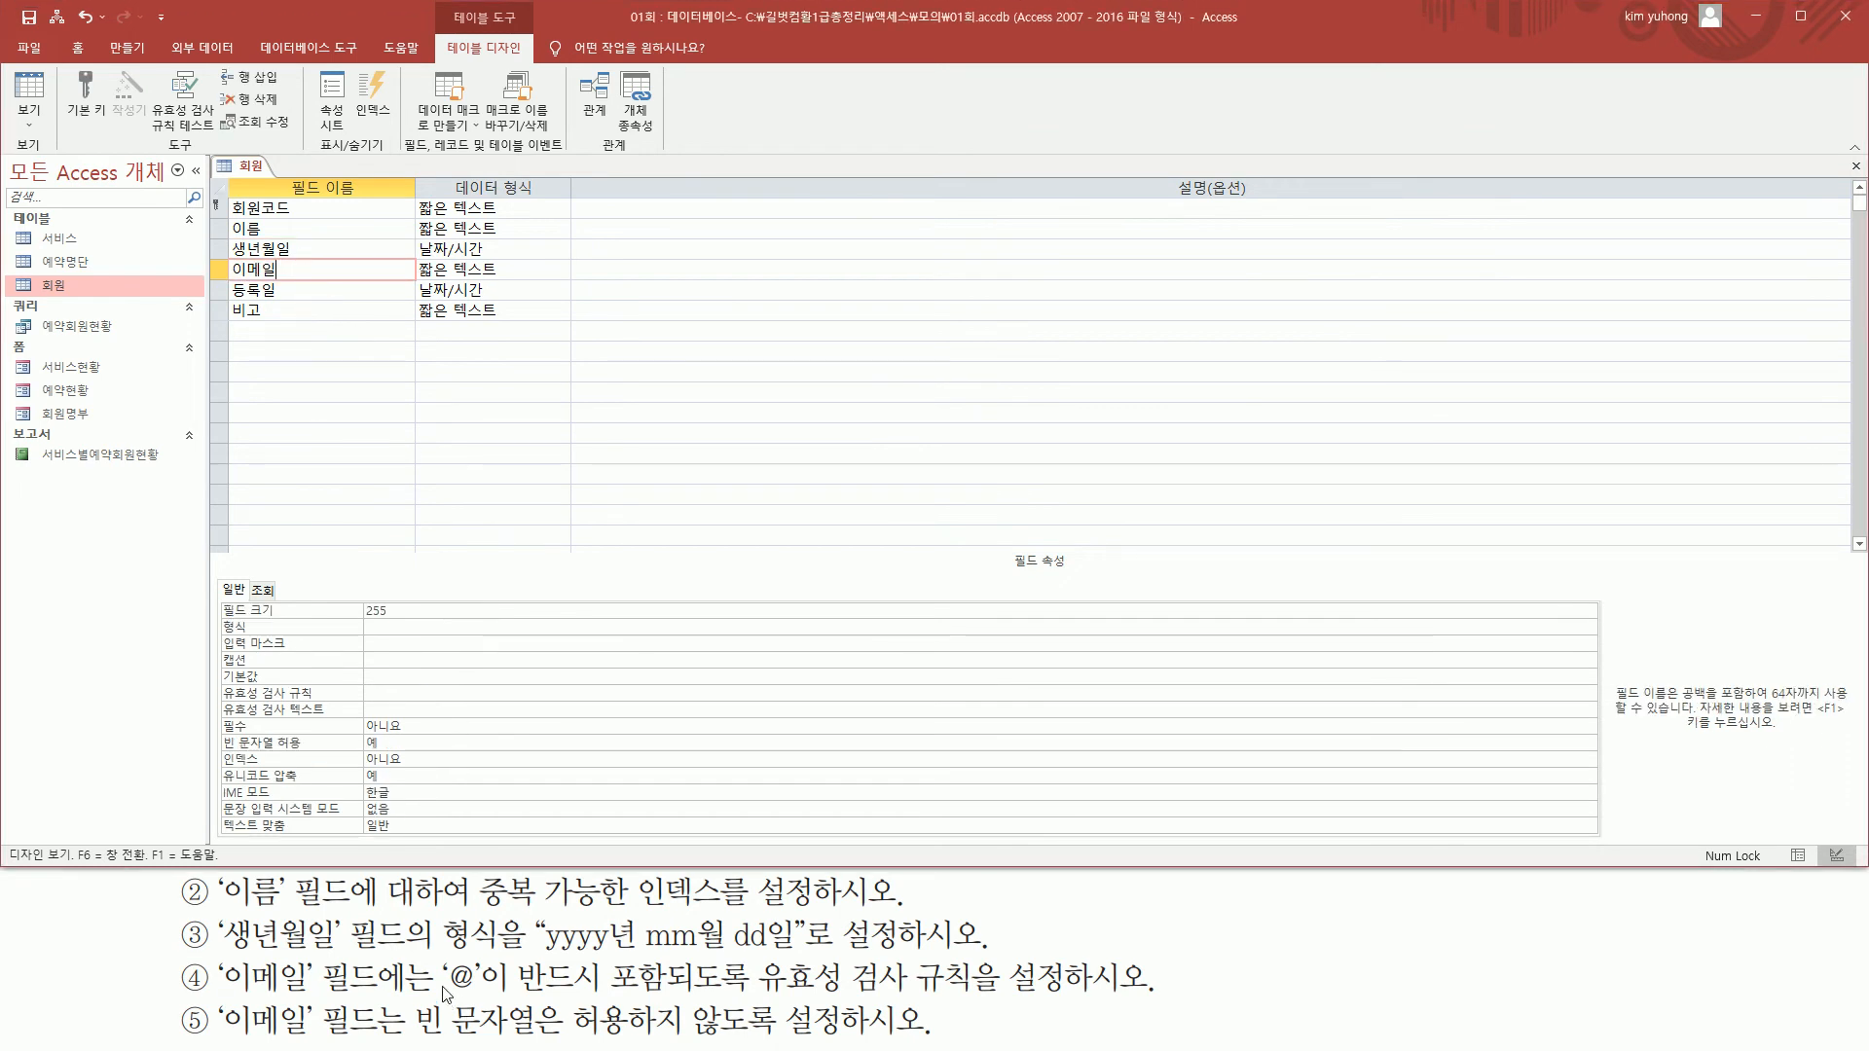
pyautogui.moveTo(441, 997); pyautogui.dragTo(1071, 995)
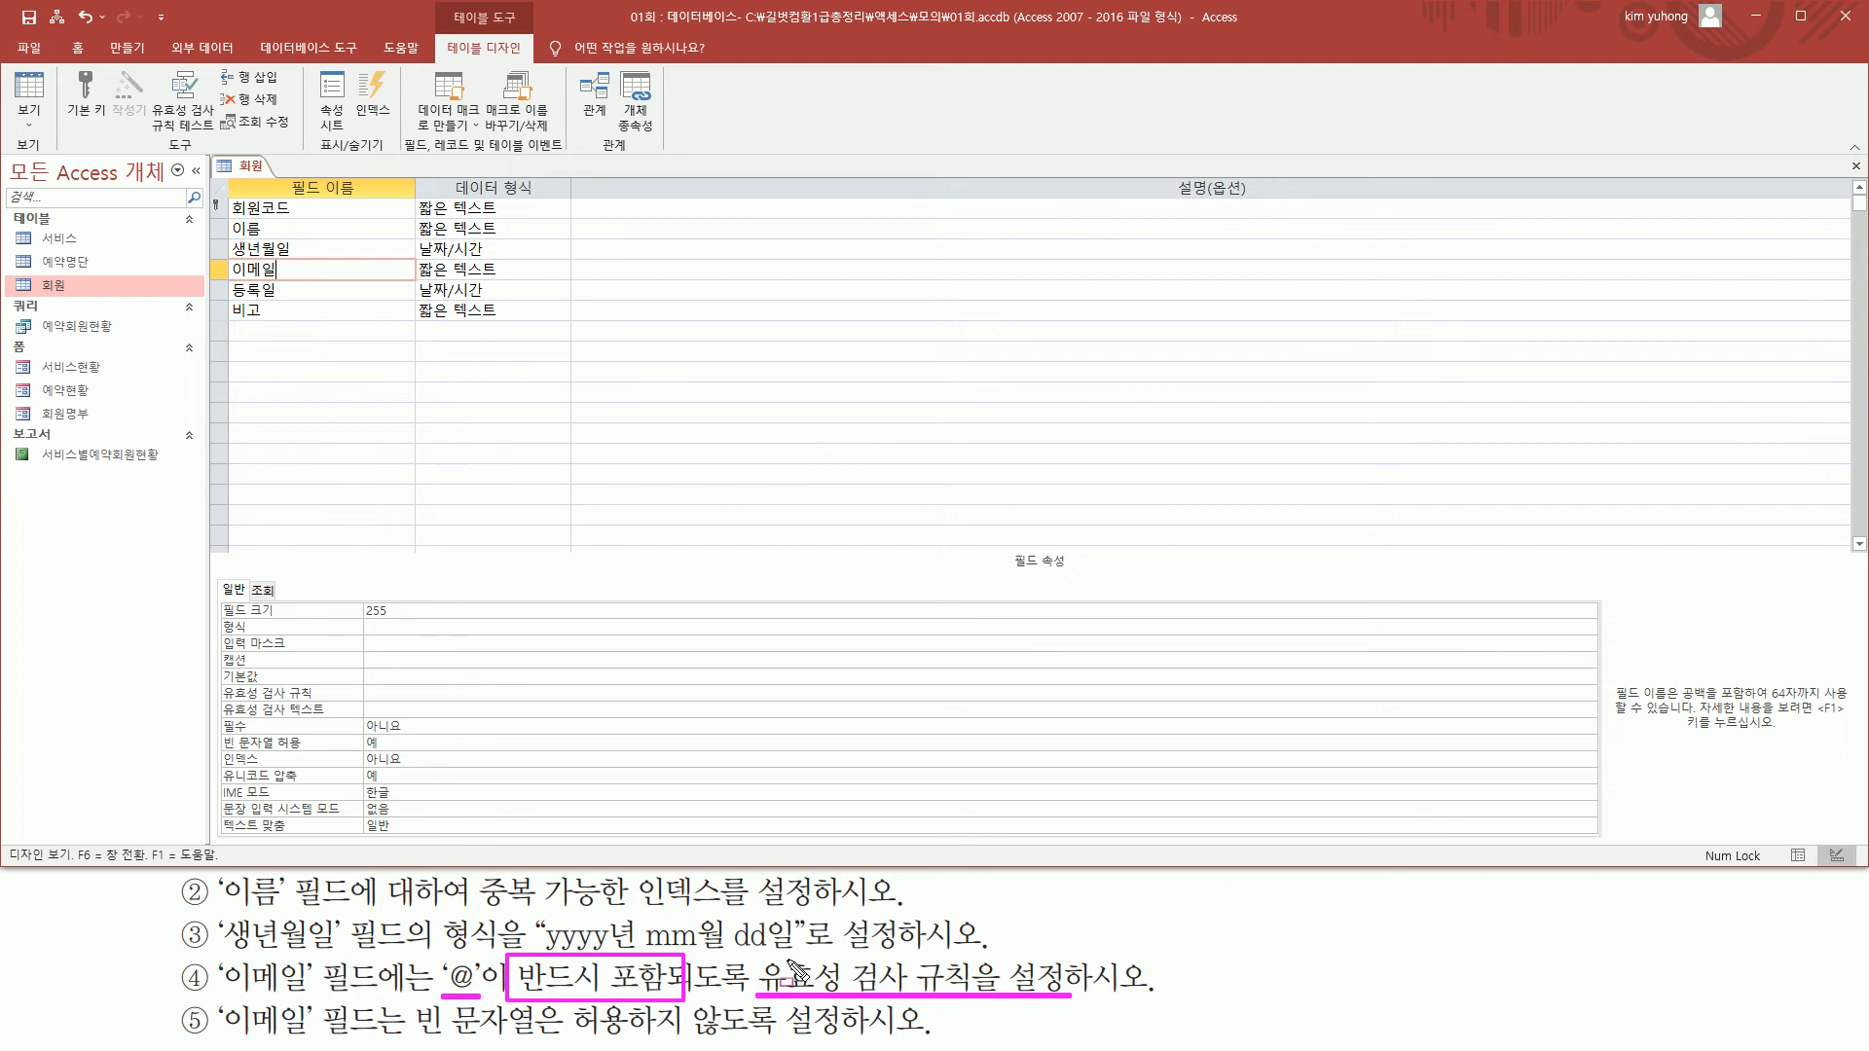
pyautogui.moveTo(758, 956); pyautogui.dragTo(1070, 998)
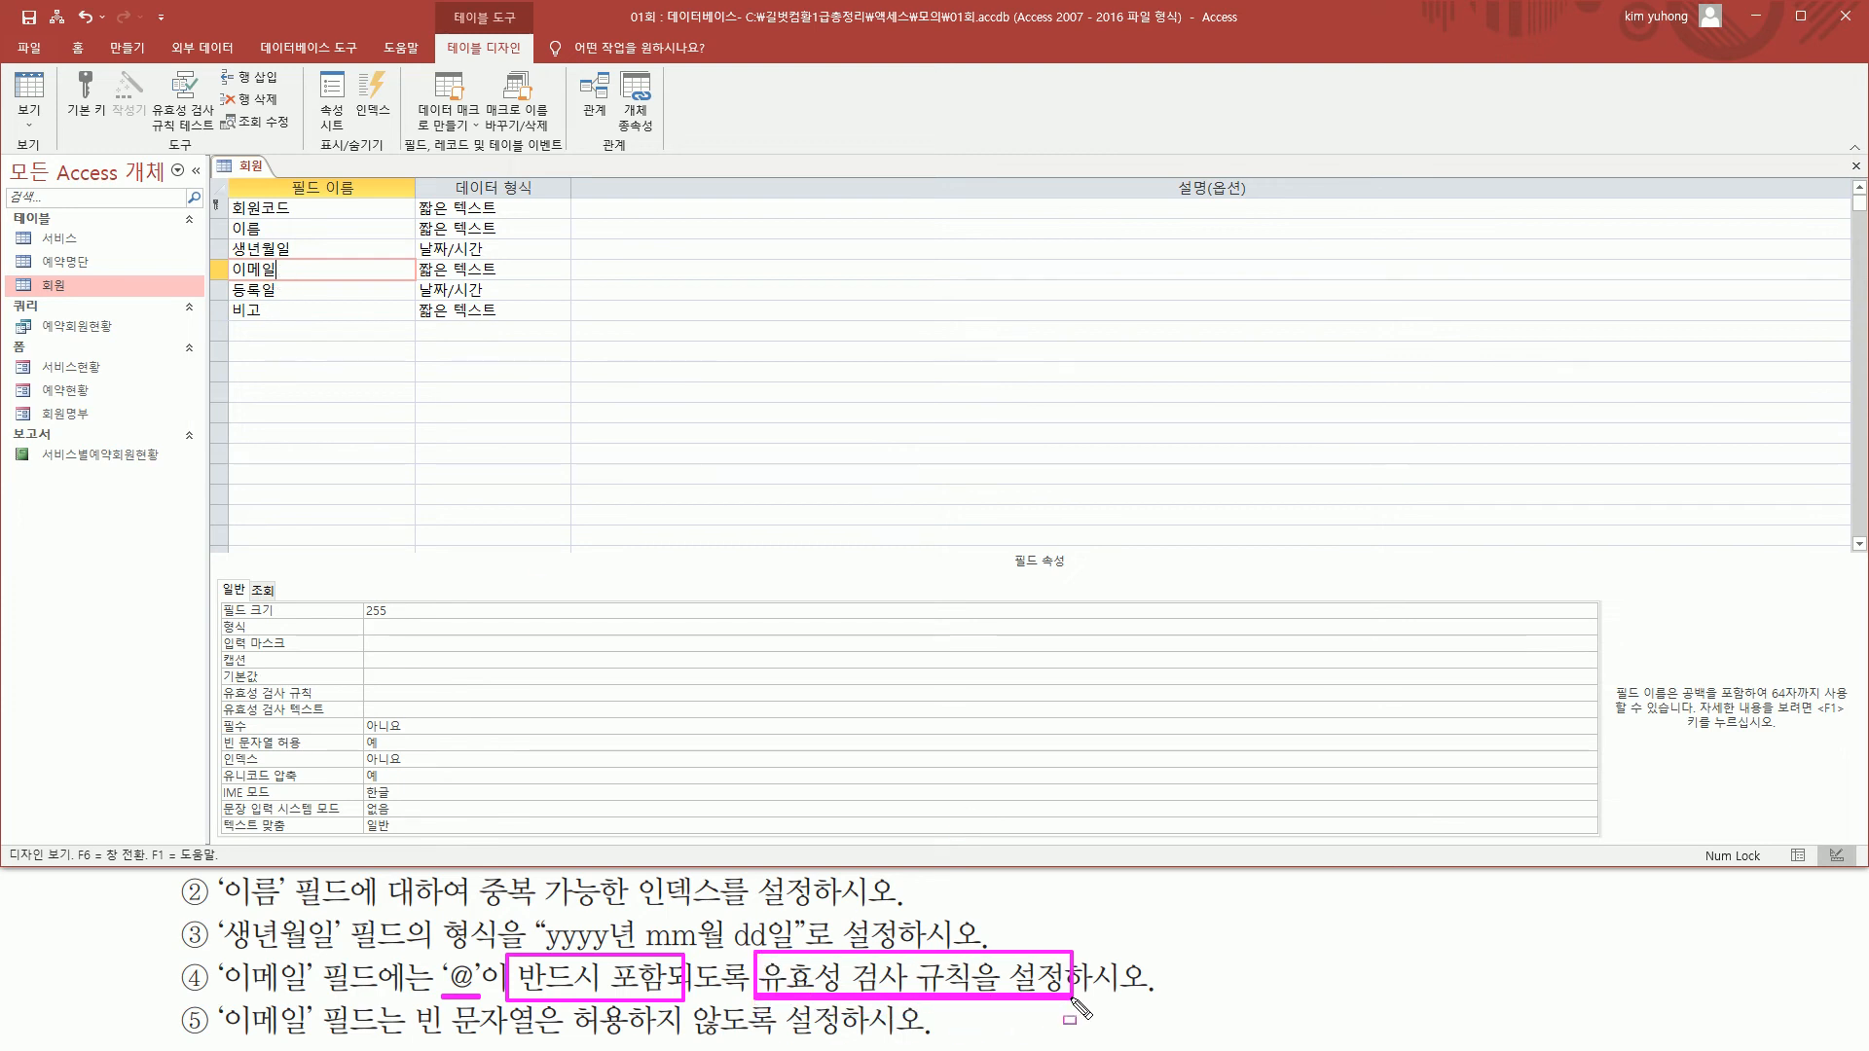
pyautogui.moveTo(213, 679); pyautogui.dragTo(579, 705)
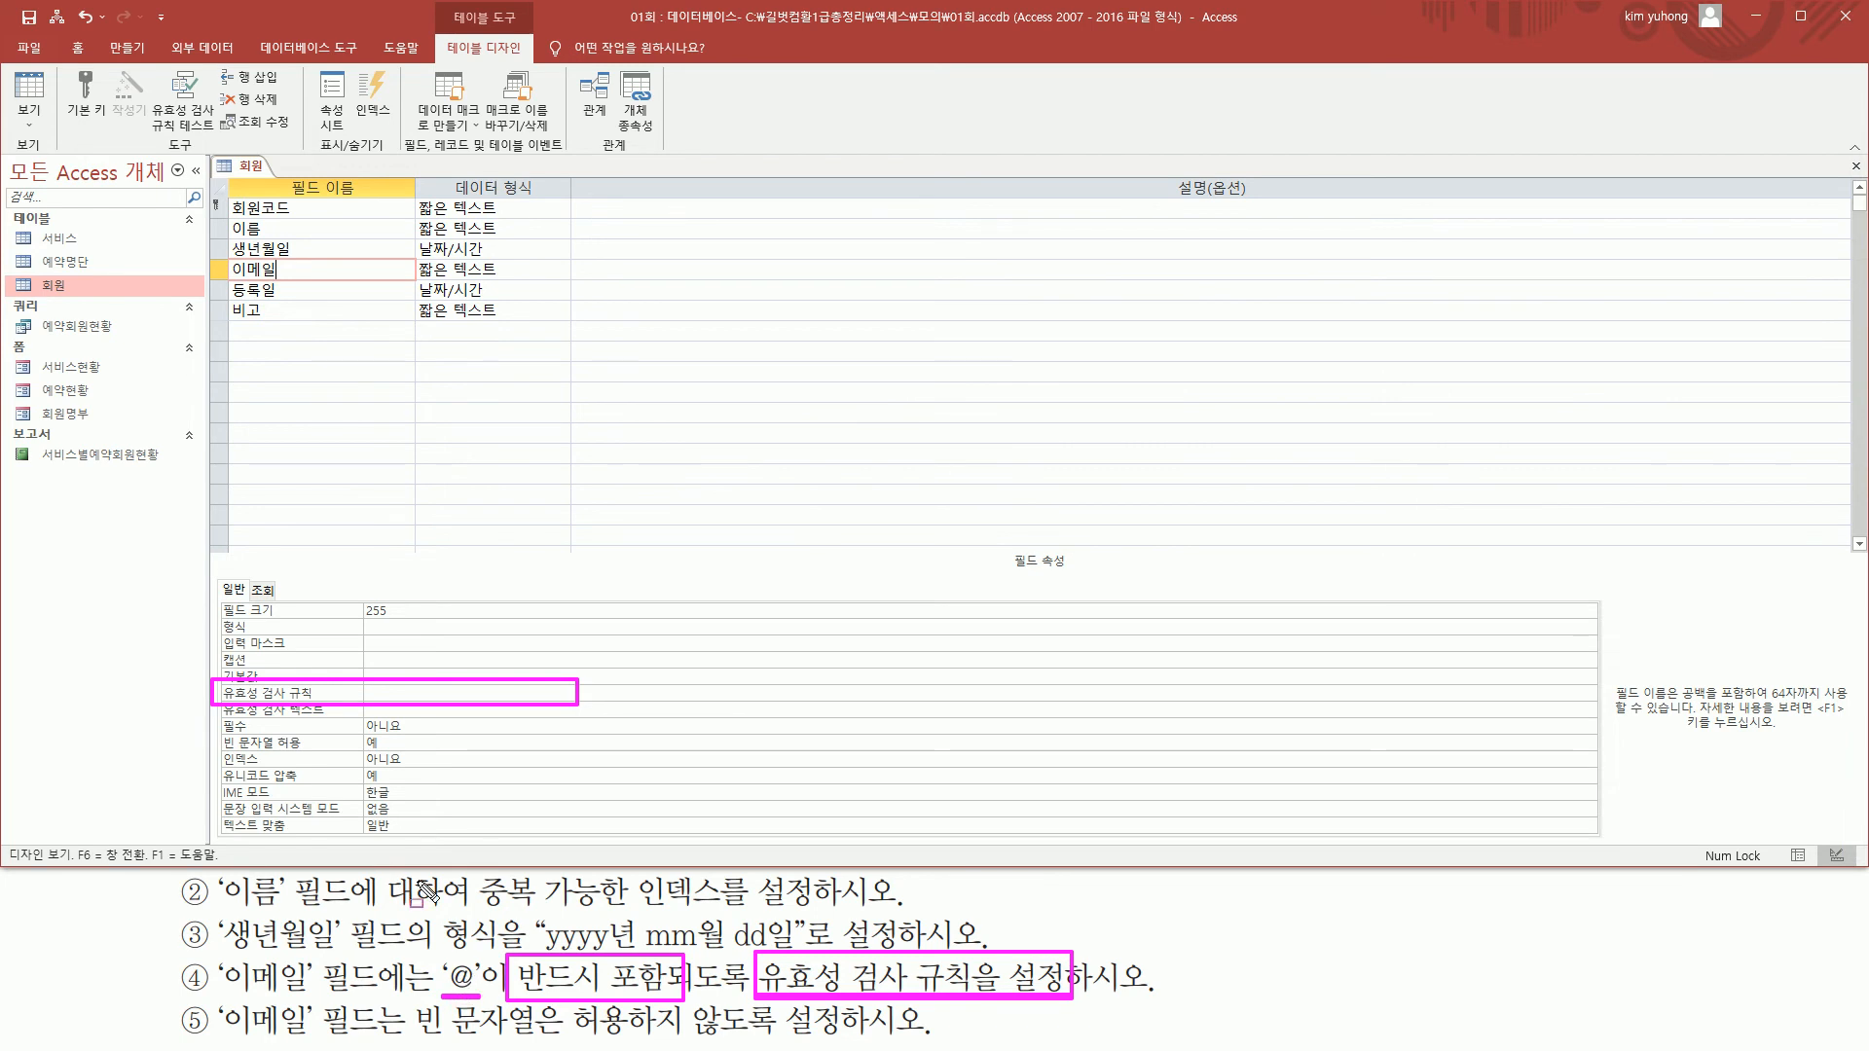
pyautogui.press('Escape')
pyautogui.click(404, 695)
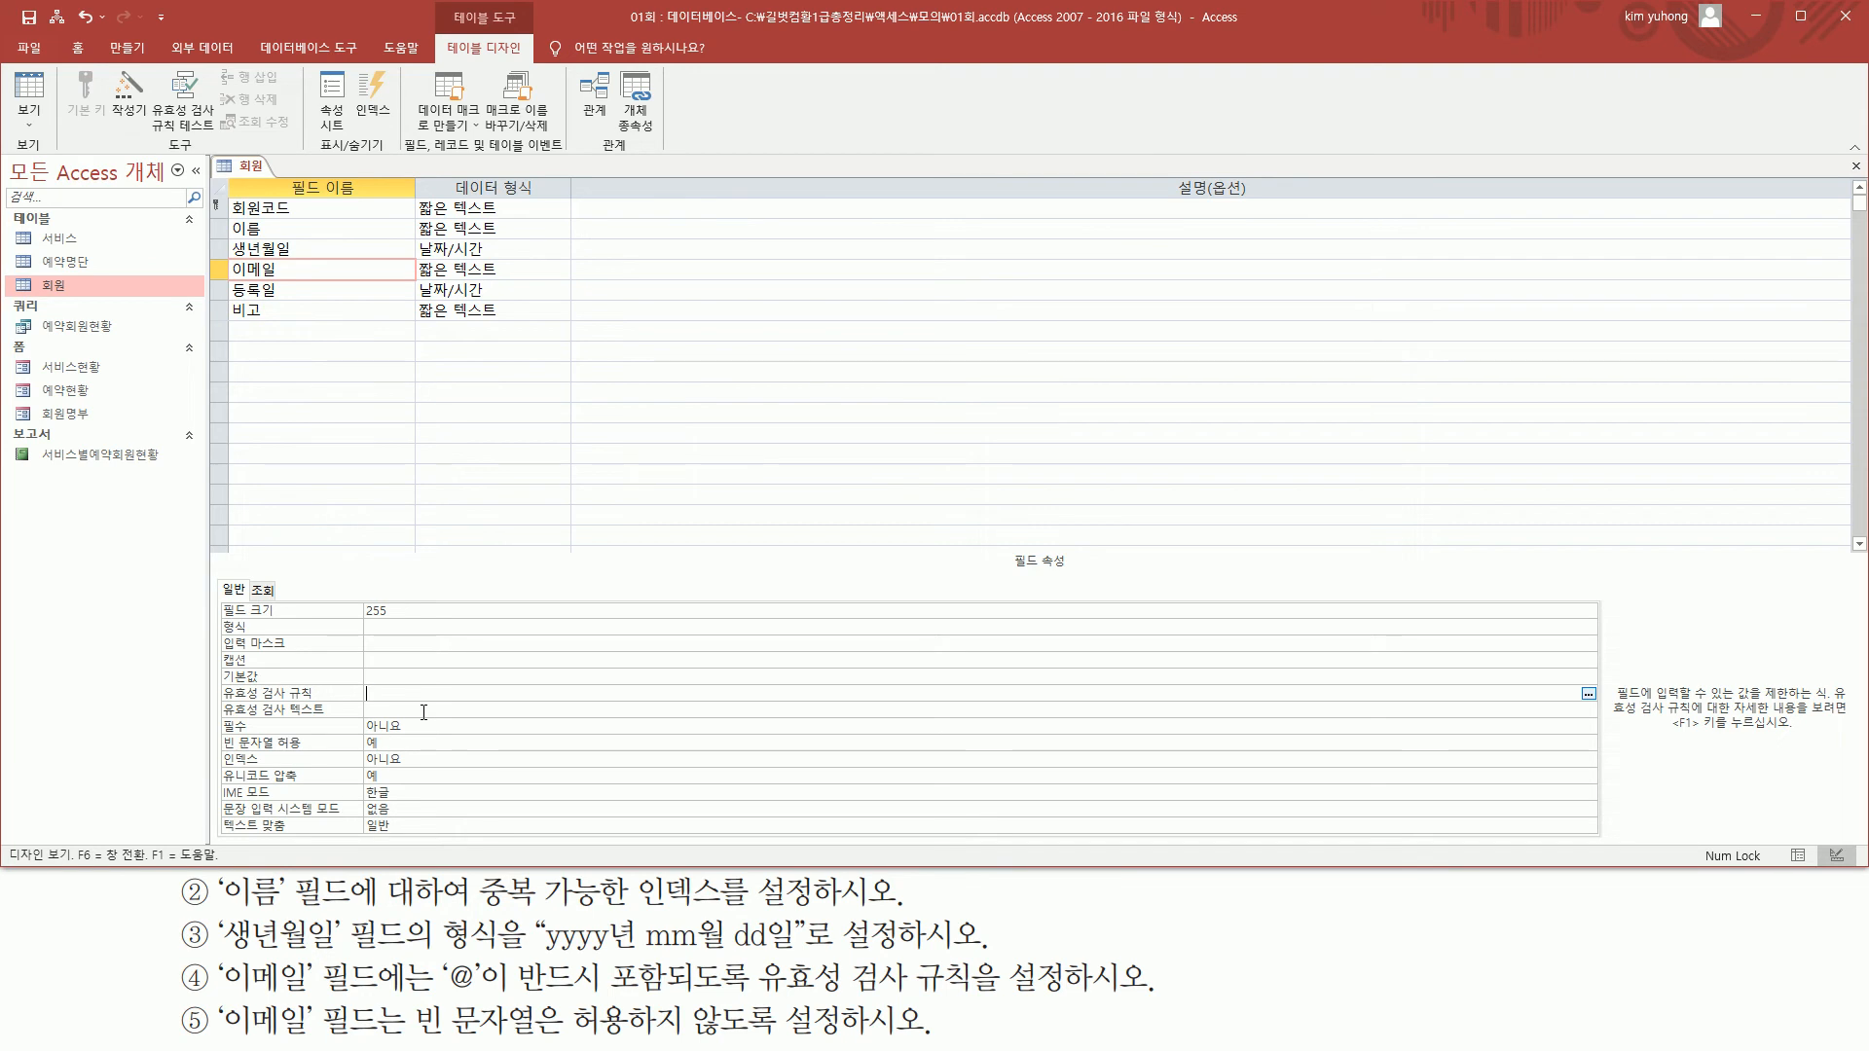
pyautogui.write('like "*@*')
pyautogui.moveTo(445, 693); pyautogui.dragTo(197, 692)
pyautogui.click(492, 693)
pyautogui.hotkey('ctrl', '2')
pyautogui.moveTo(214, 678); pyautogui.dragTo(456, 711)
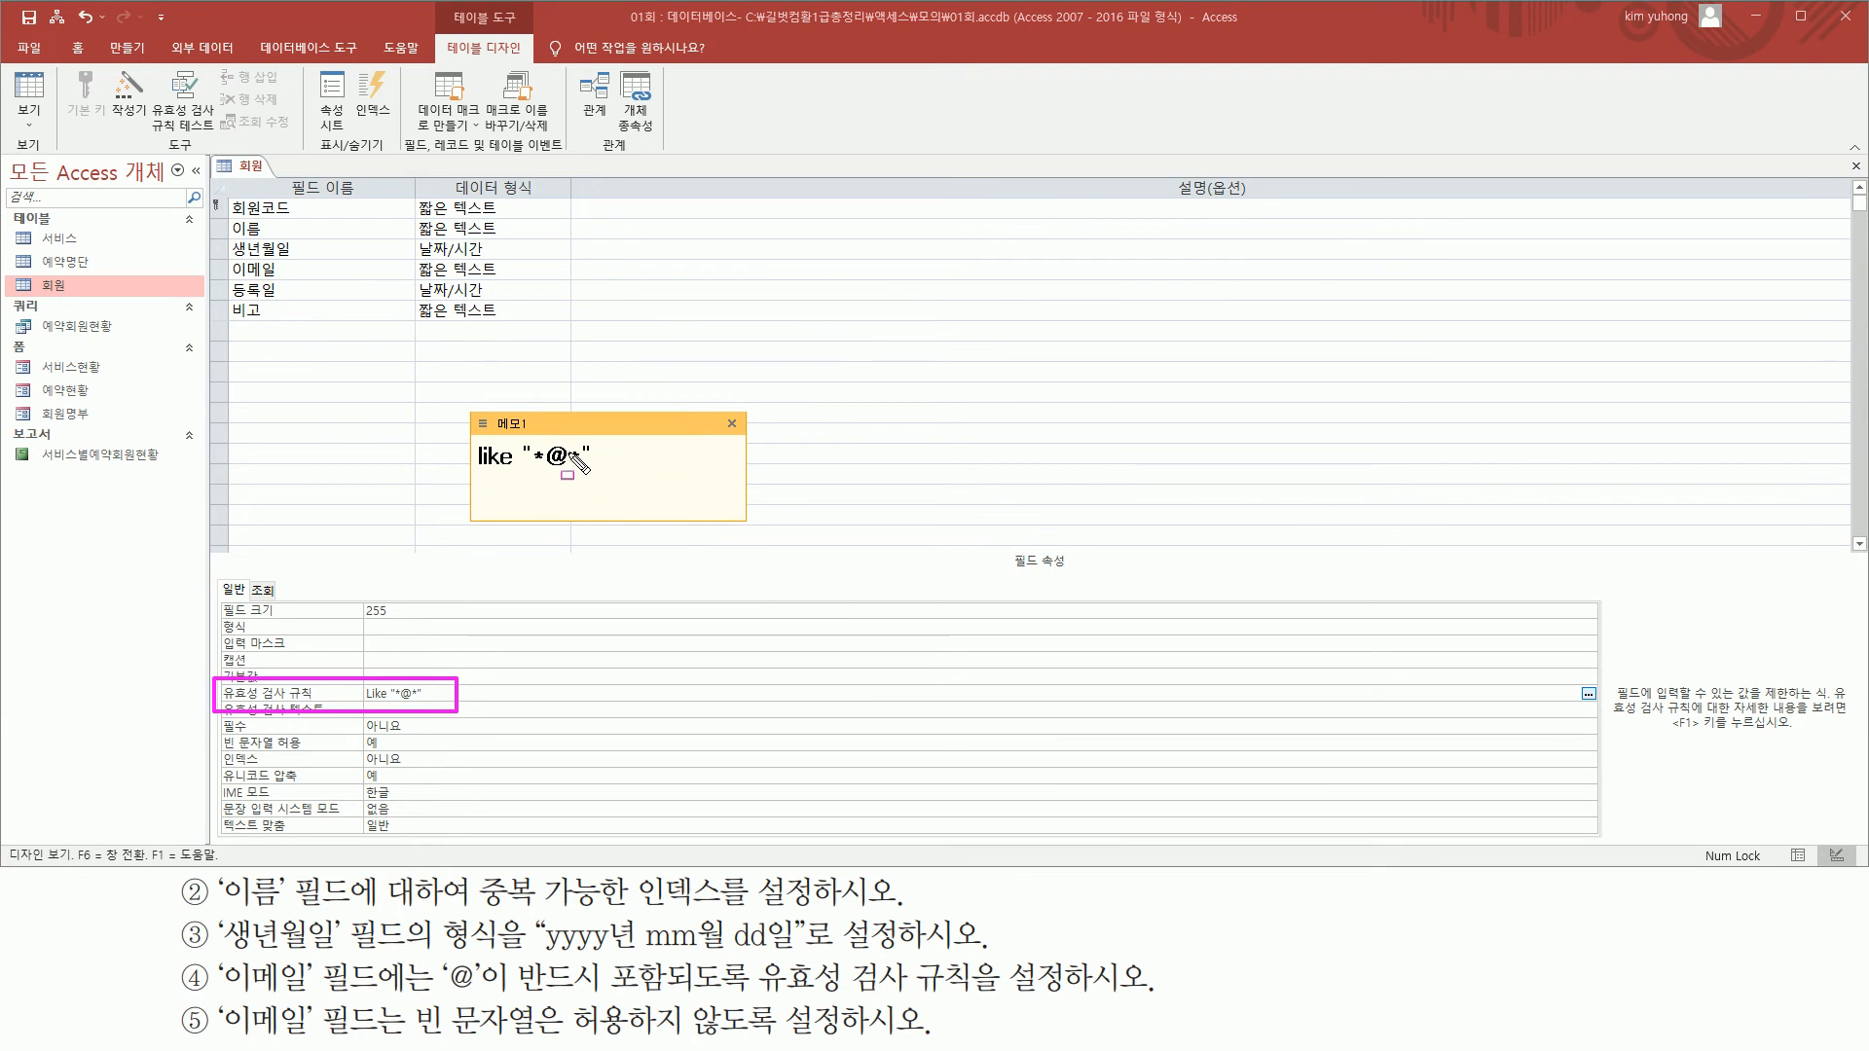
pyautogui.moveTo(559, 426); pyautogui.dragTo(558, 446)
pyautogui.moveTo(530, 465); pyautogui.dragTo(579, 464)
pyautogui.moveTo(476, 468); pyautogui.dragTo(511, 468)
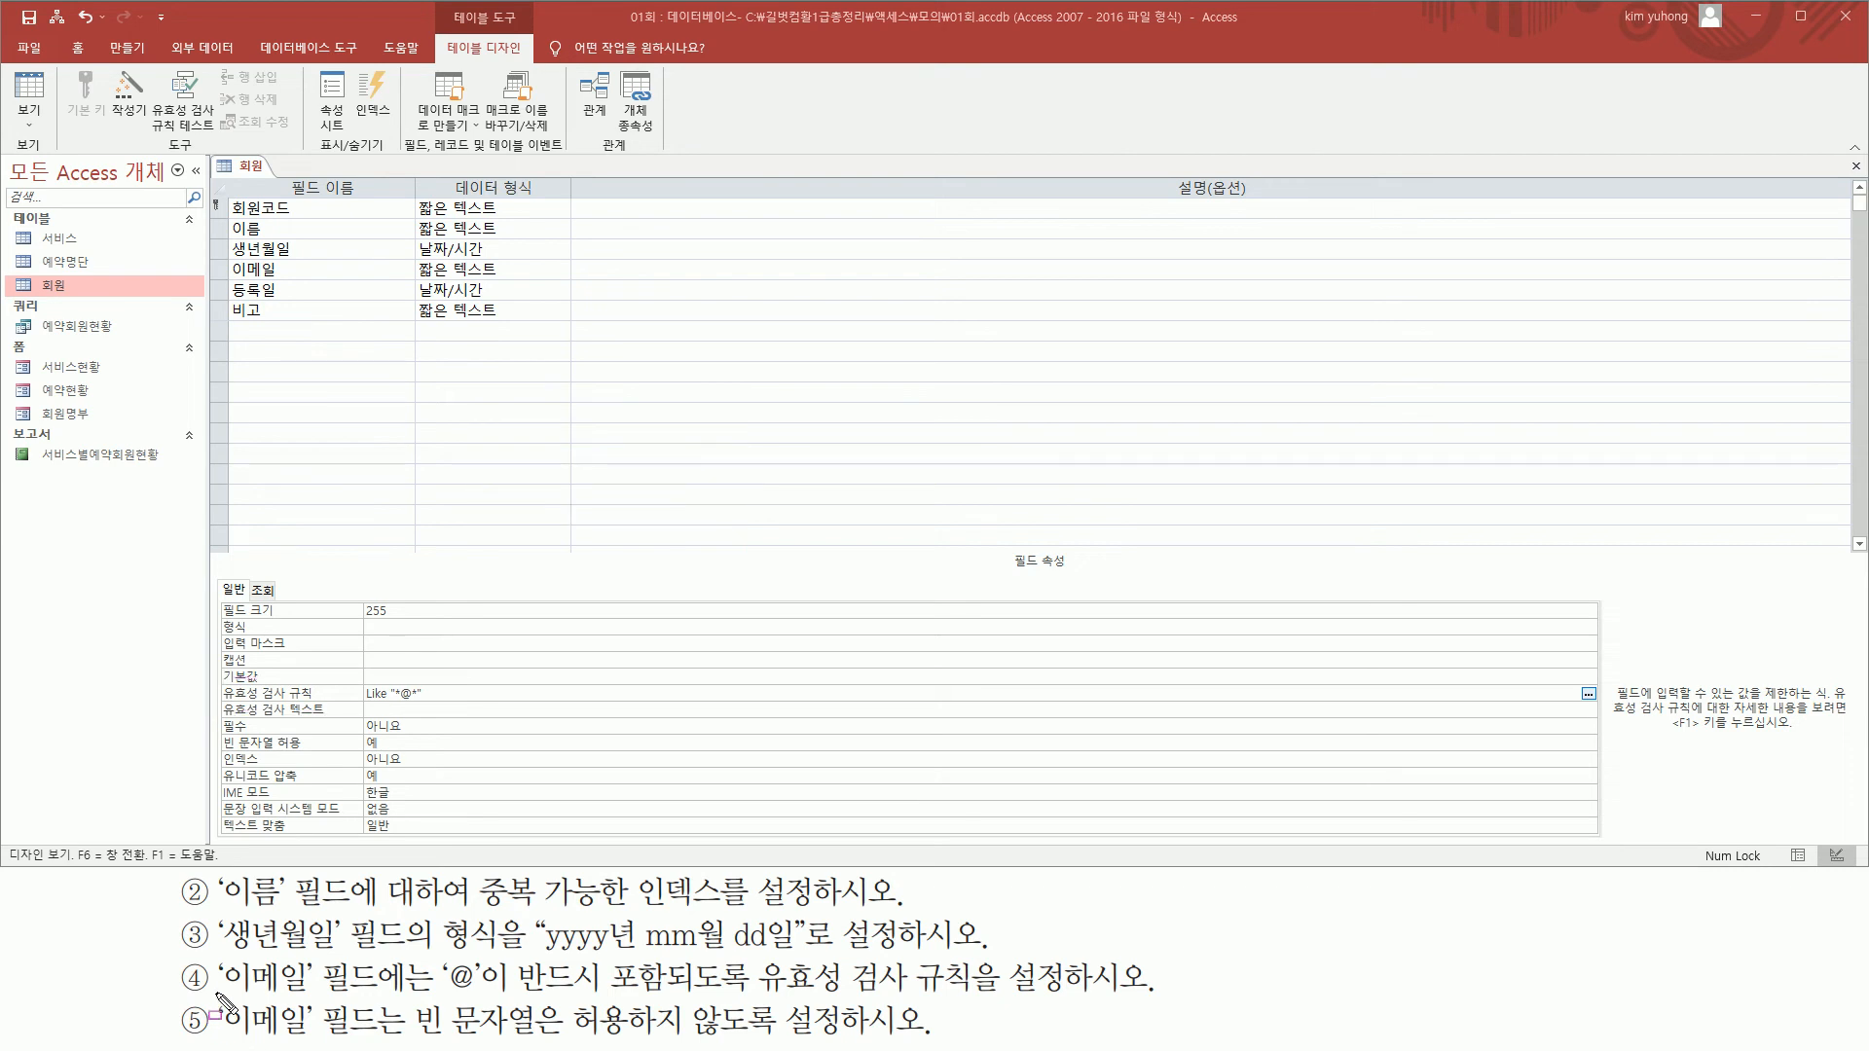
# Disallow zero-length strings in the 이메일 field by setting 빈 문자열 허용 to 아니요
pyautogui.moveTo(217, 994)
pyautogui.mouseDown()
pyautogui.moveTo(310, 1041)
pyautogui.moveTo(843, 1043)
pyautogui.mouseUp()
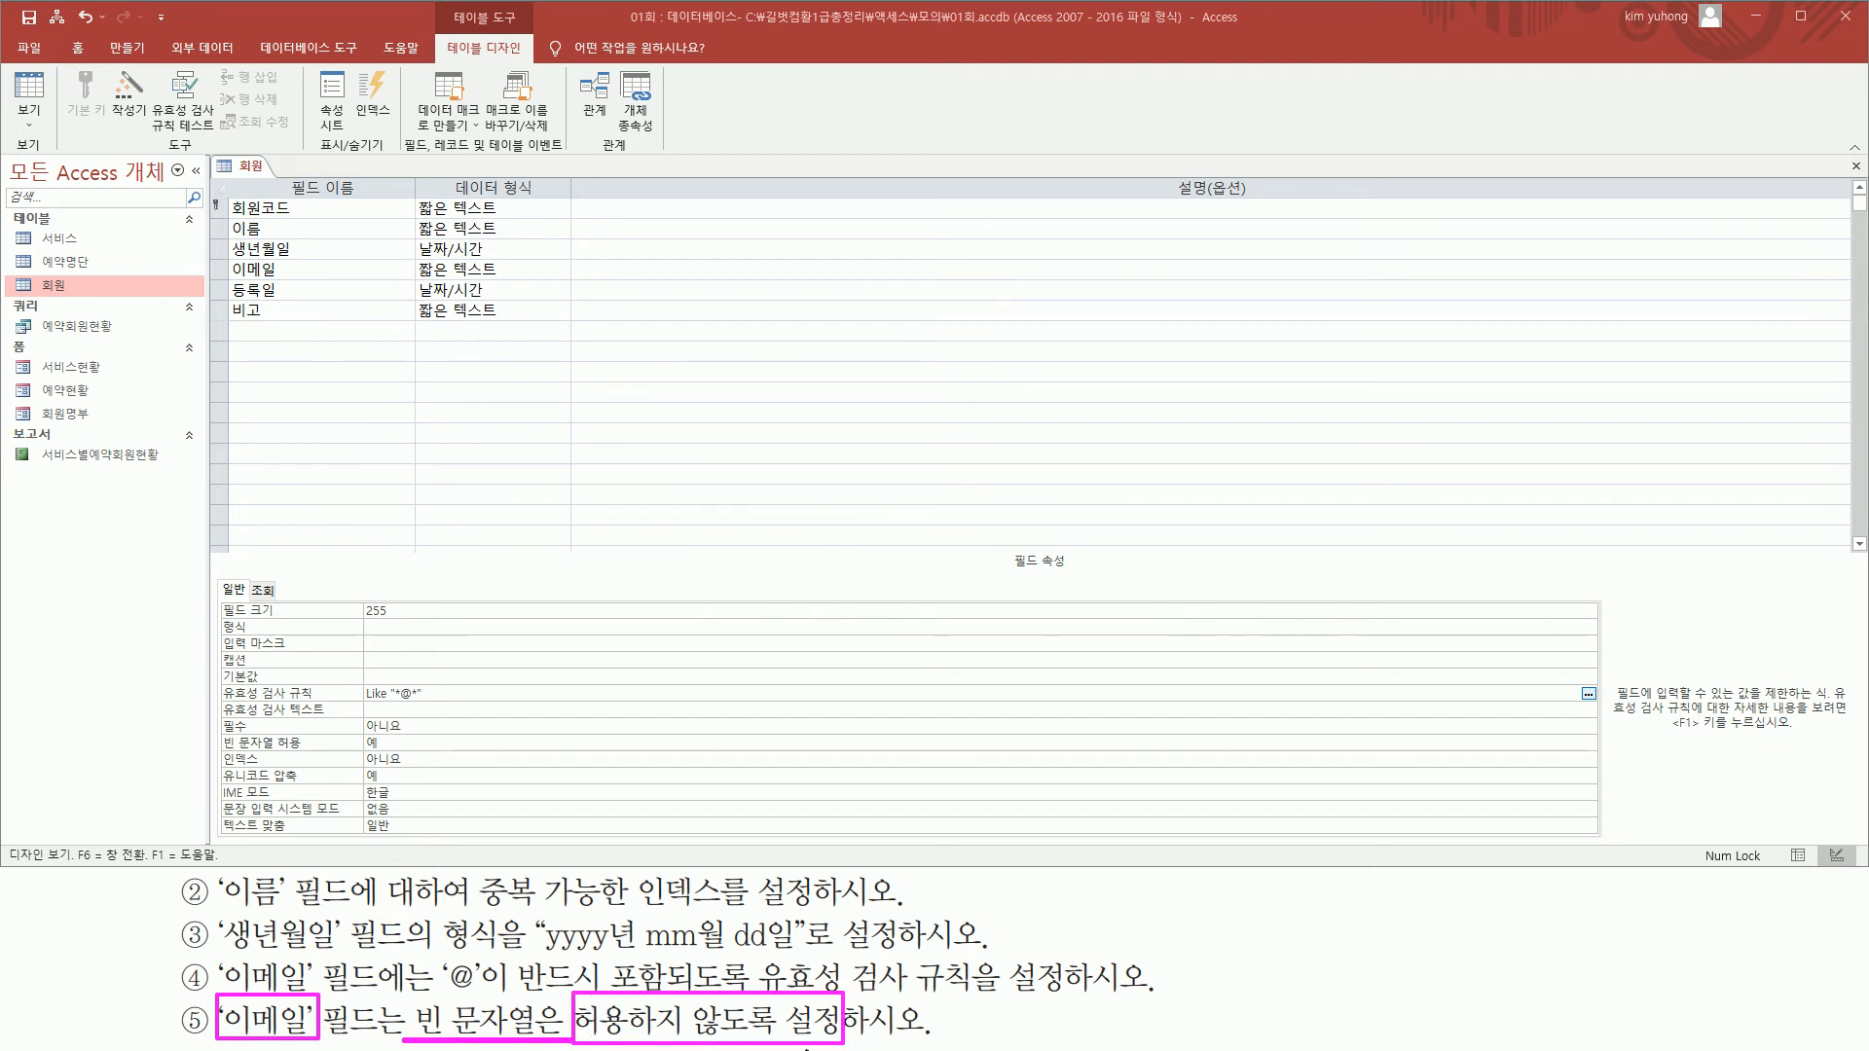
pyautogui.click(310, 268)
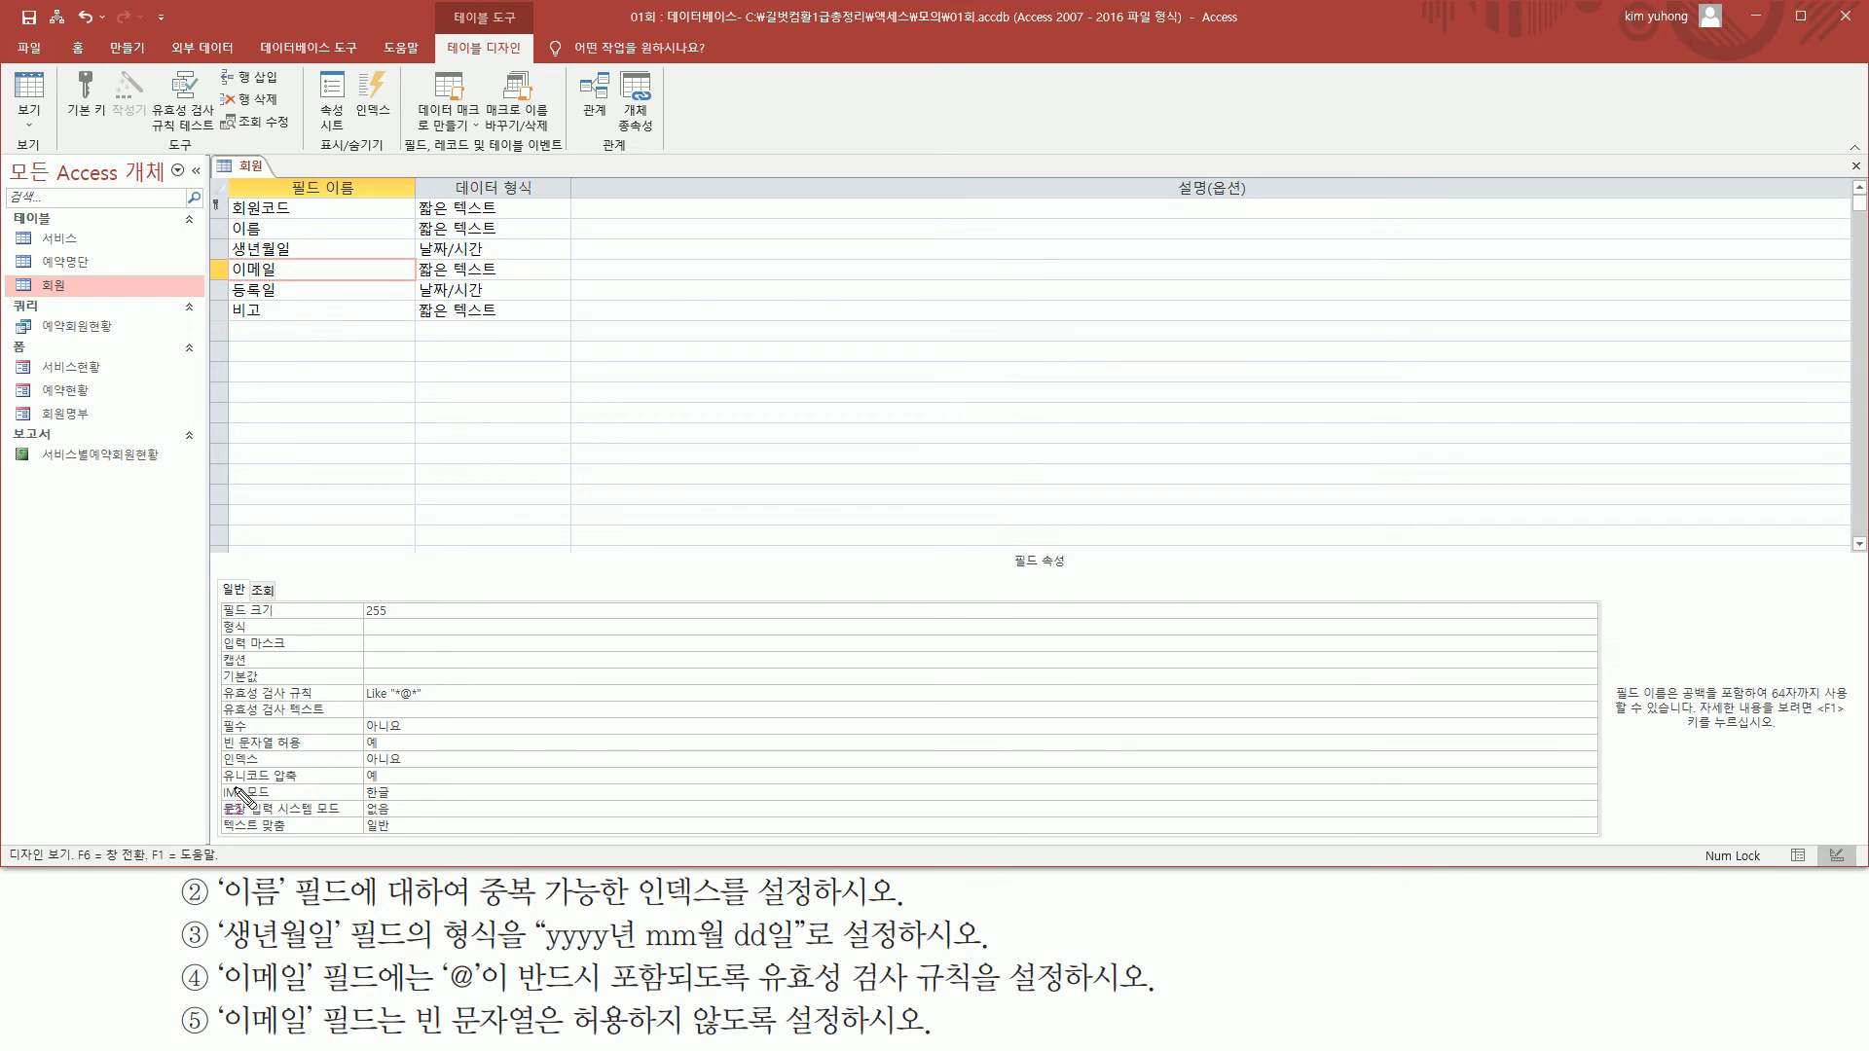
pyautogui.moveTo(212, 725); pyautogui.dragTo(310, 753)
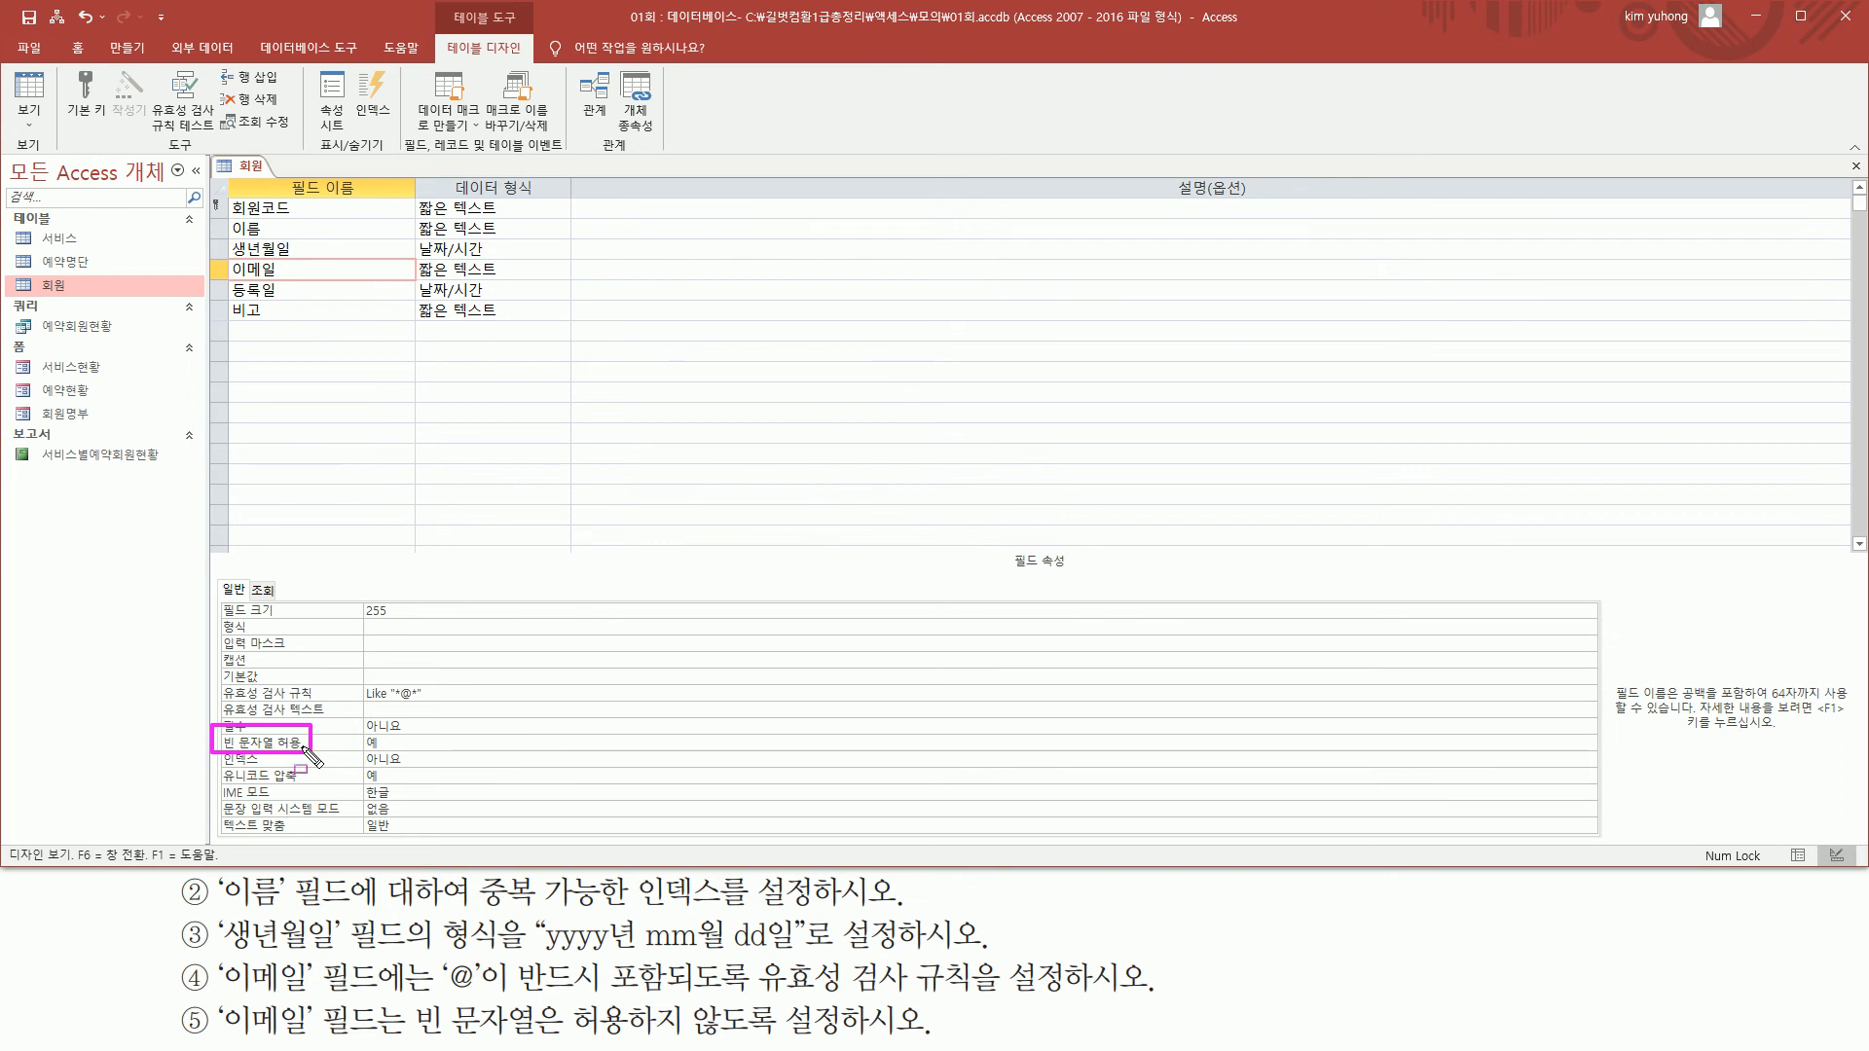
pyautogui.moveTo(364, 751); pyautogui.dragTo(394, 751)
pyautogui.moveTo(418, 1040); pyautogui.dragTo(784, 1032)
pyautogui.press('Escape')
pyautogui.click(443, 743)
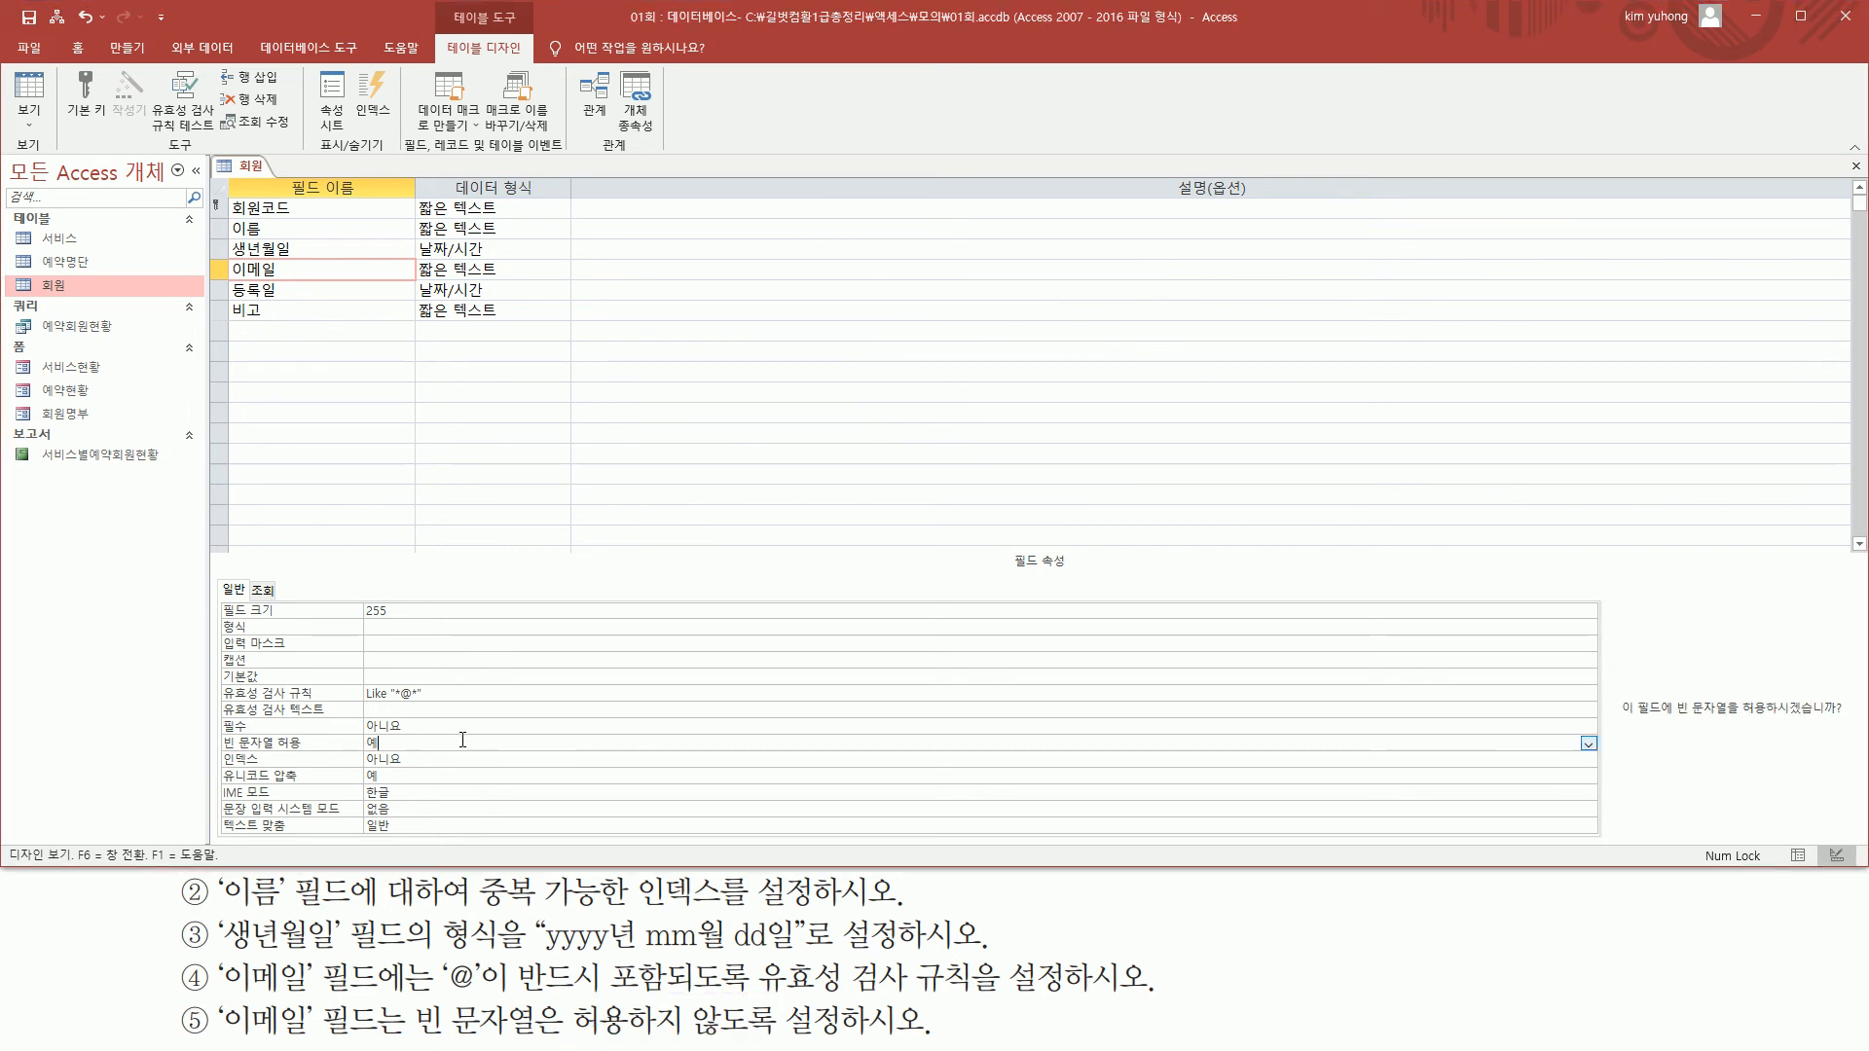
pyautogui.click(1588, 745)
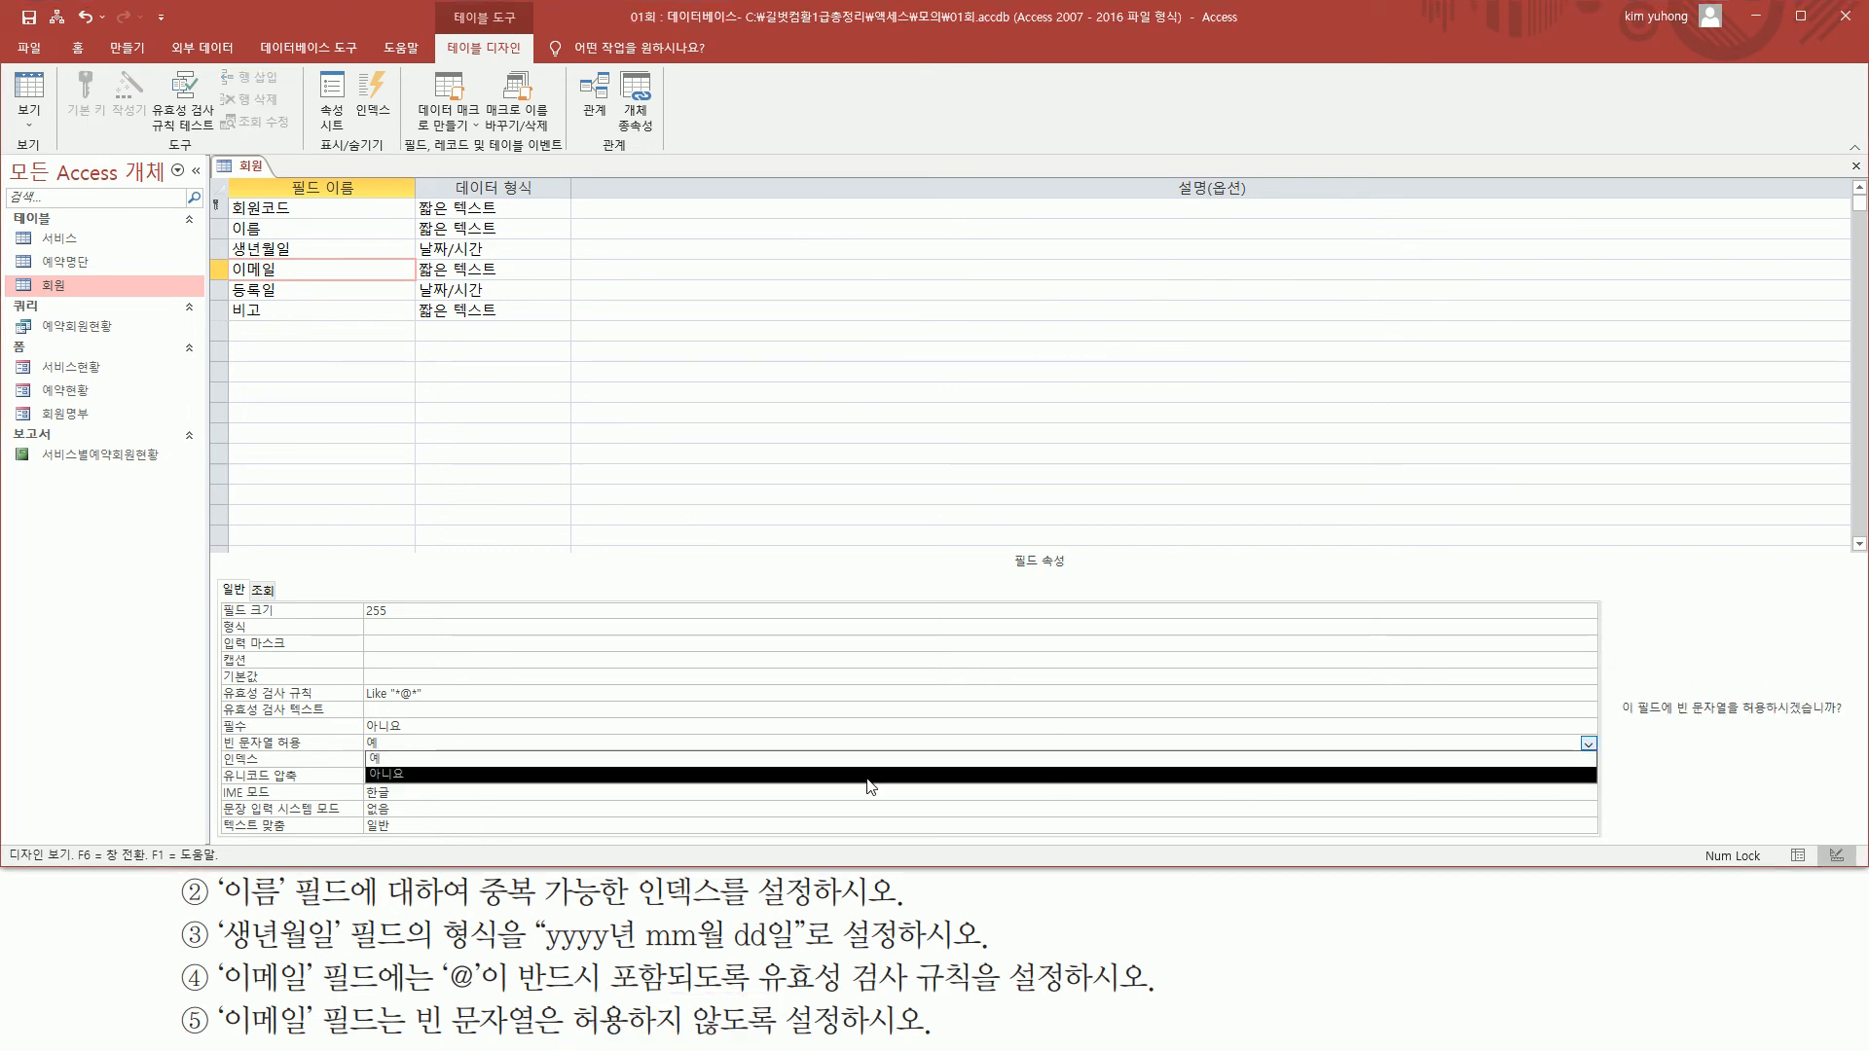
pyautogui.click(566, 776)
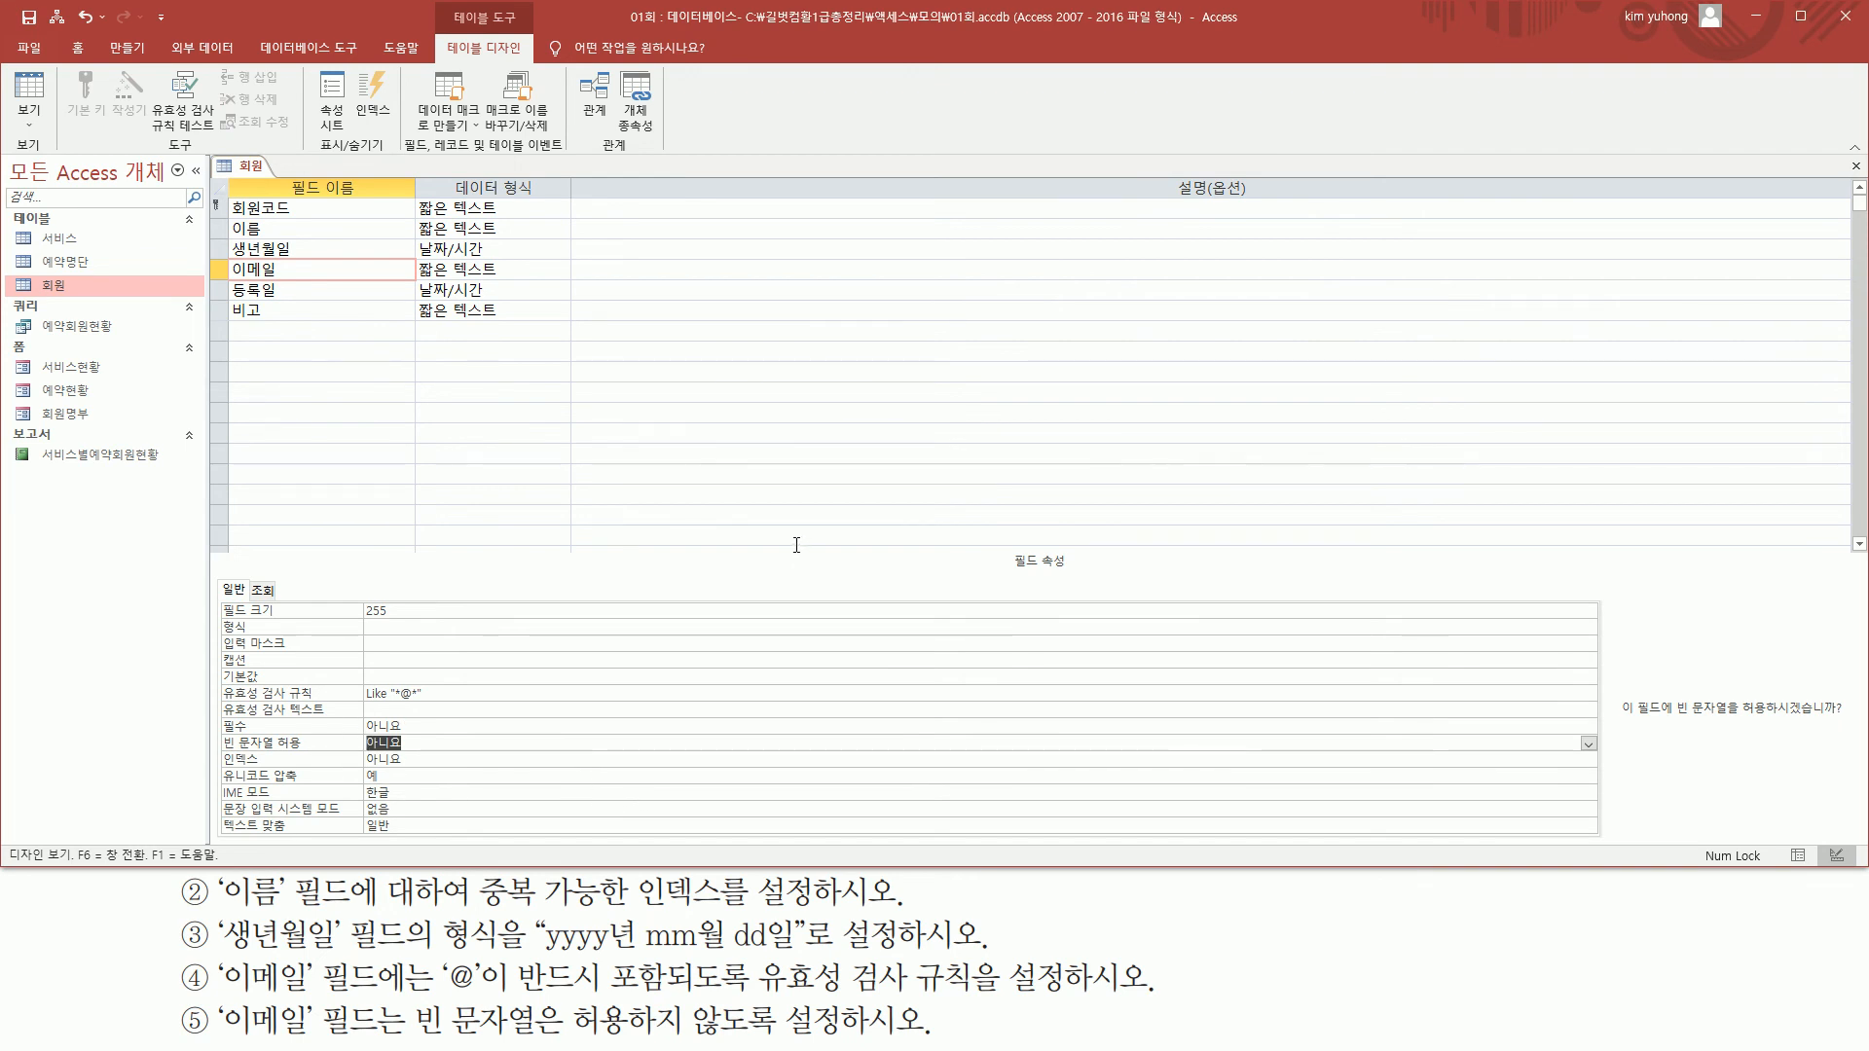
# Close the 회원 table, saving its design changes and agreeing to test the existing data against the new rules
pyautogui.click(1855, 166)
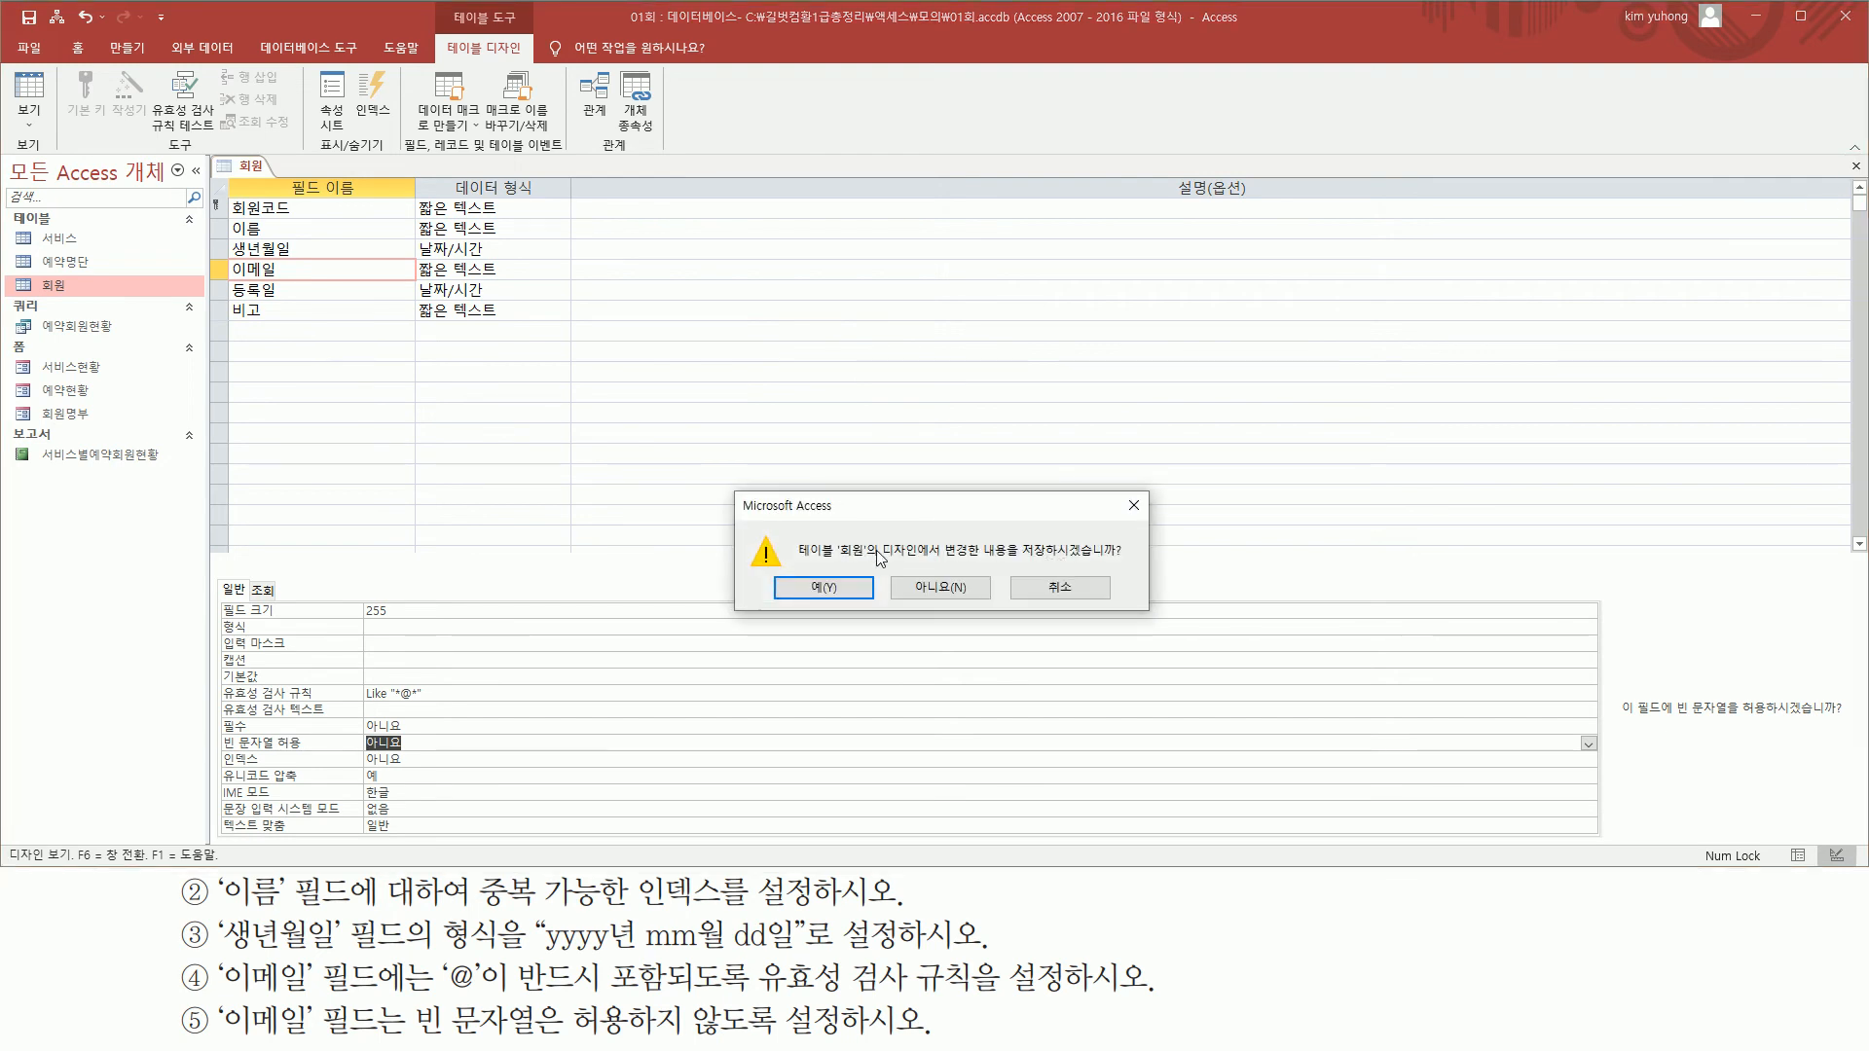
pyautogui.click(821, 589)
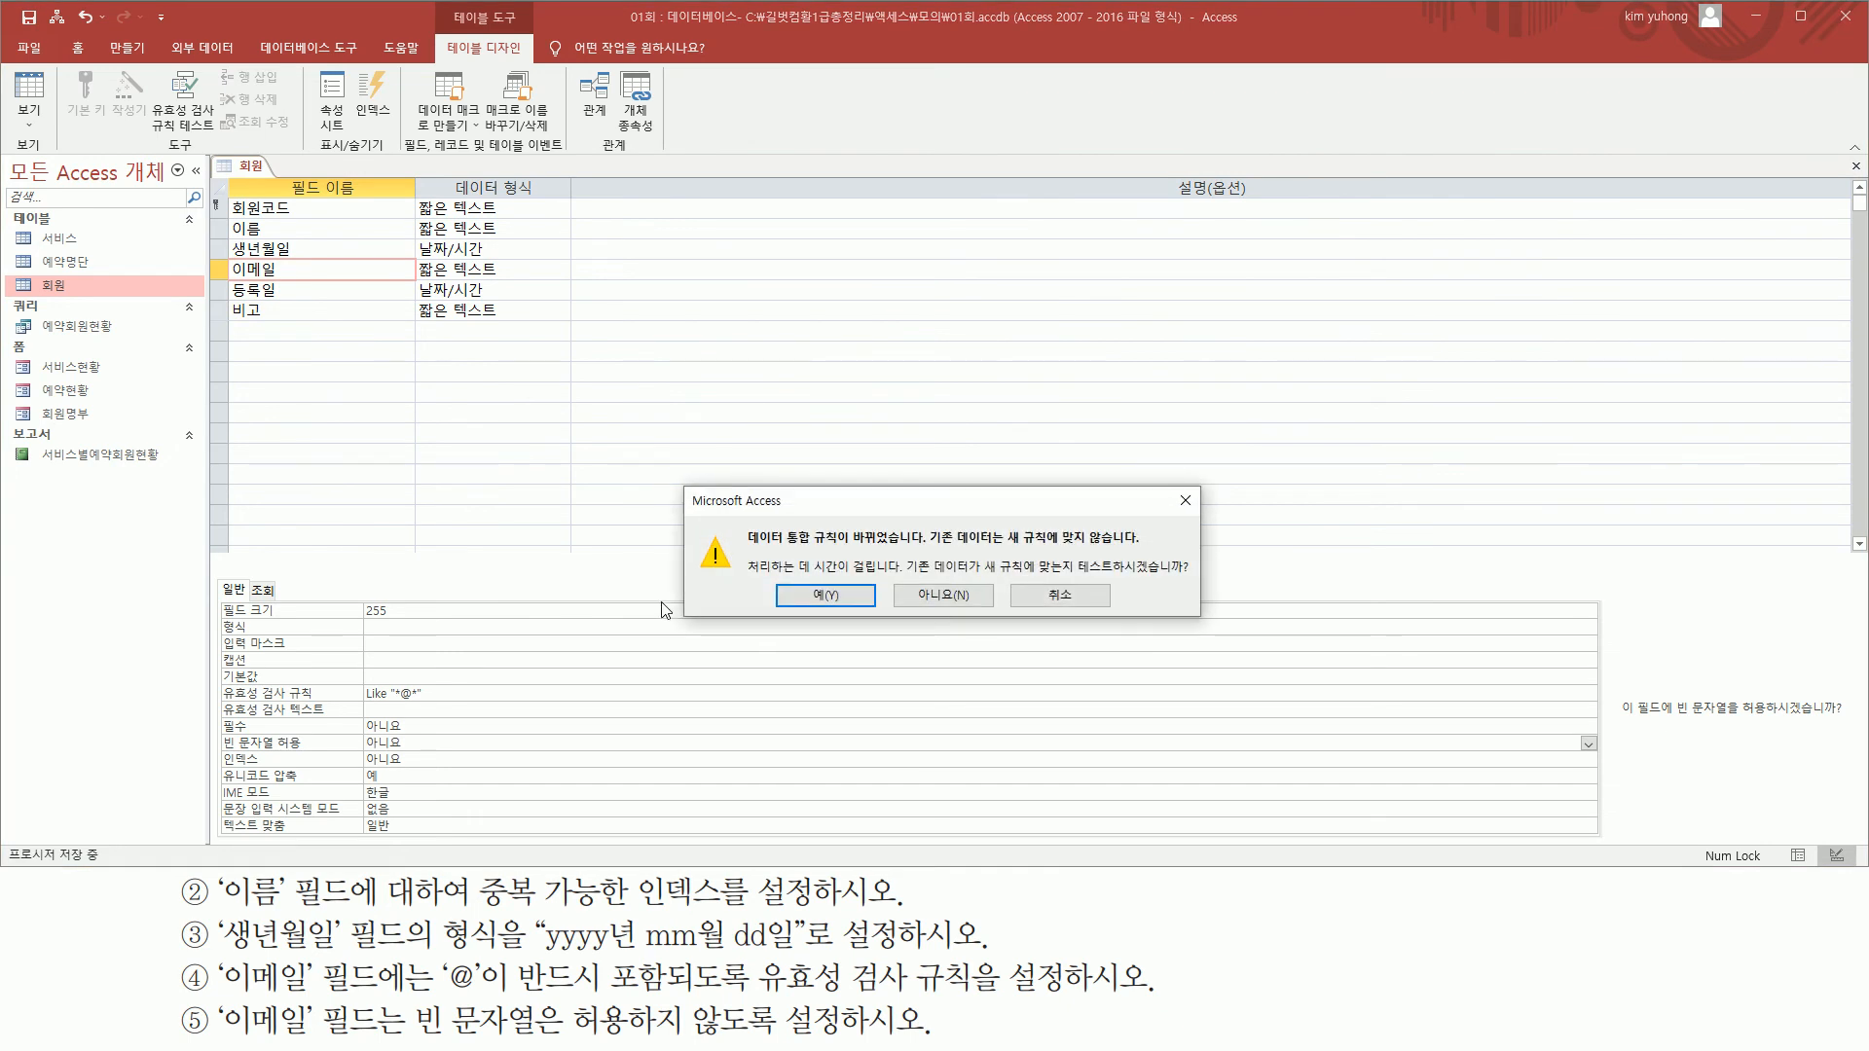
pyautogui.hotkey('ctrl', '2')
pyautogui.moveTo(1008, 549)
pyautogui.mouseDown()
pyautogui.moveTo(1144, 549)
pyautogui.moveTo(1188, 578)
pyautogui.mouseUp()
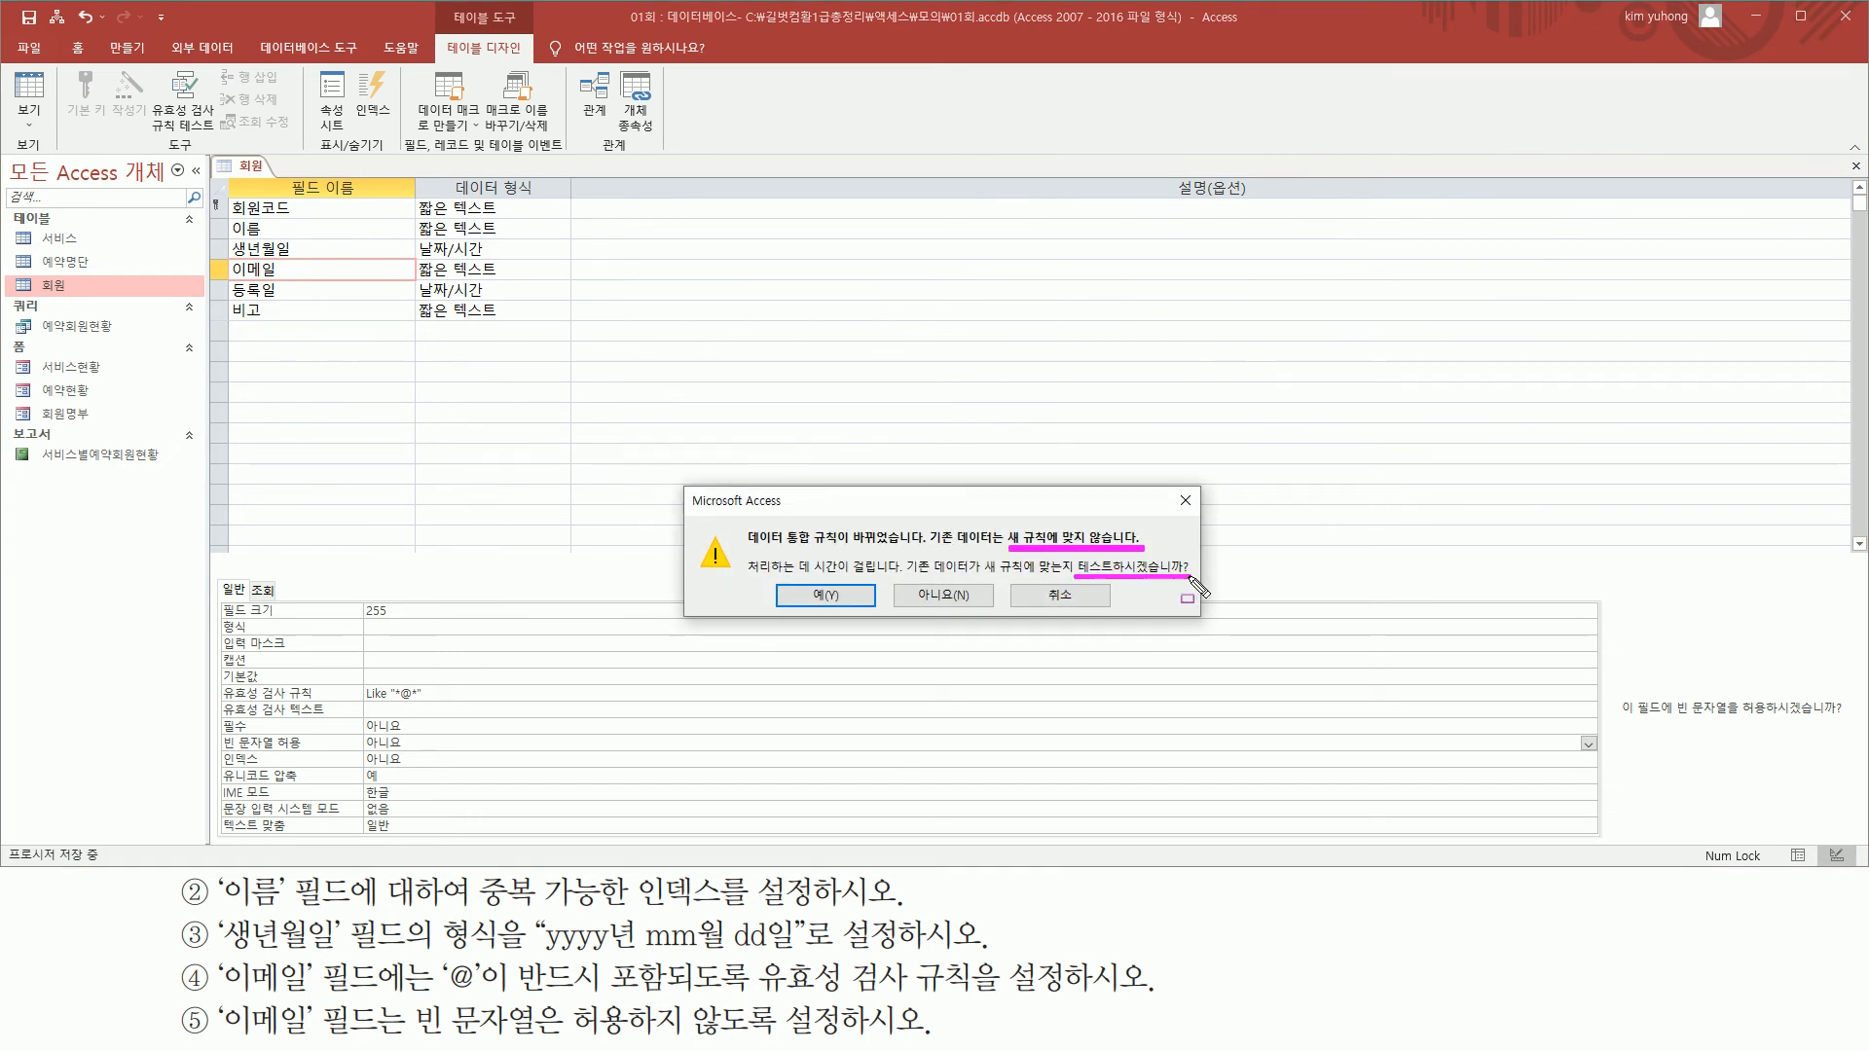
pyautogui.press('Escape')
pyautogui.click(829, 595)
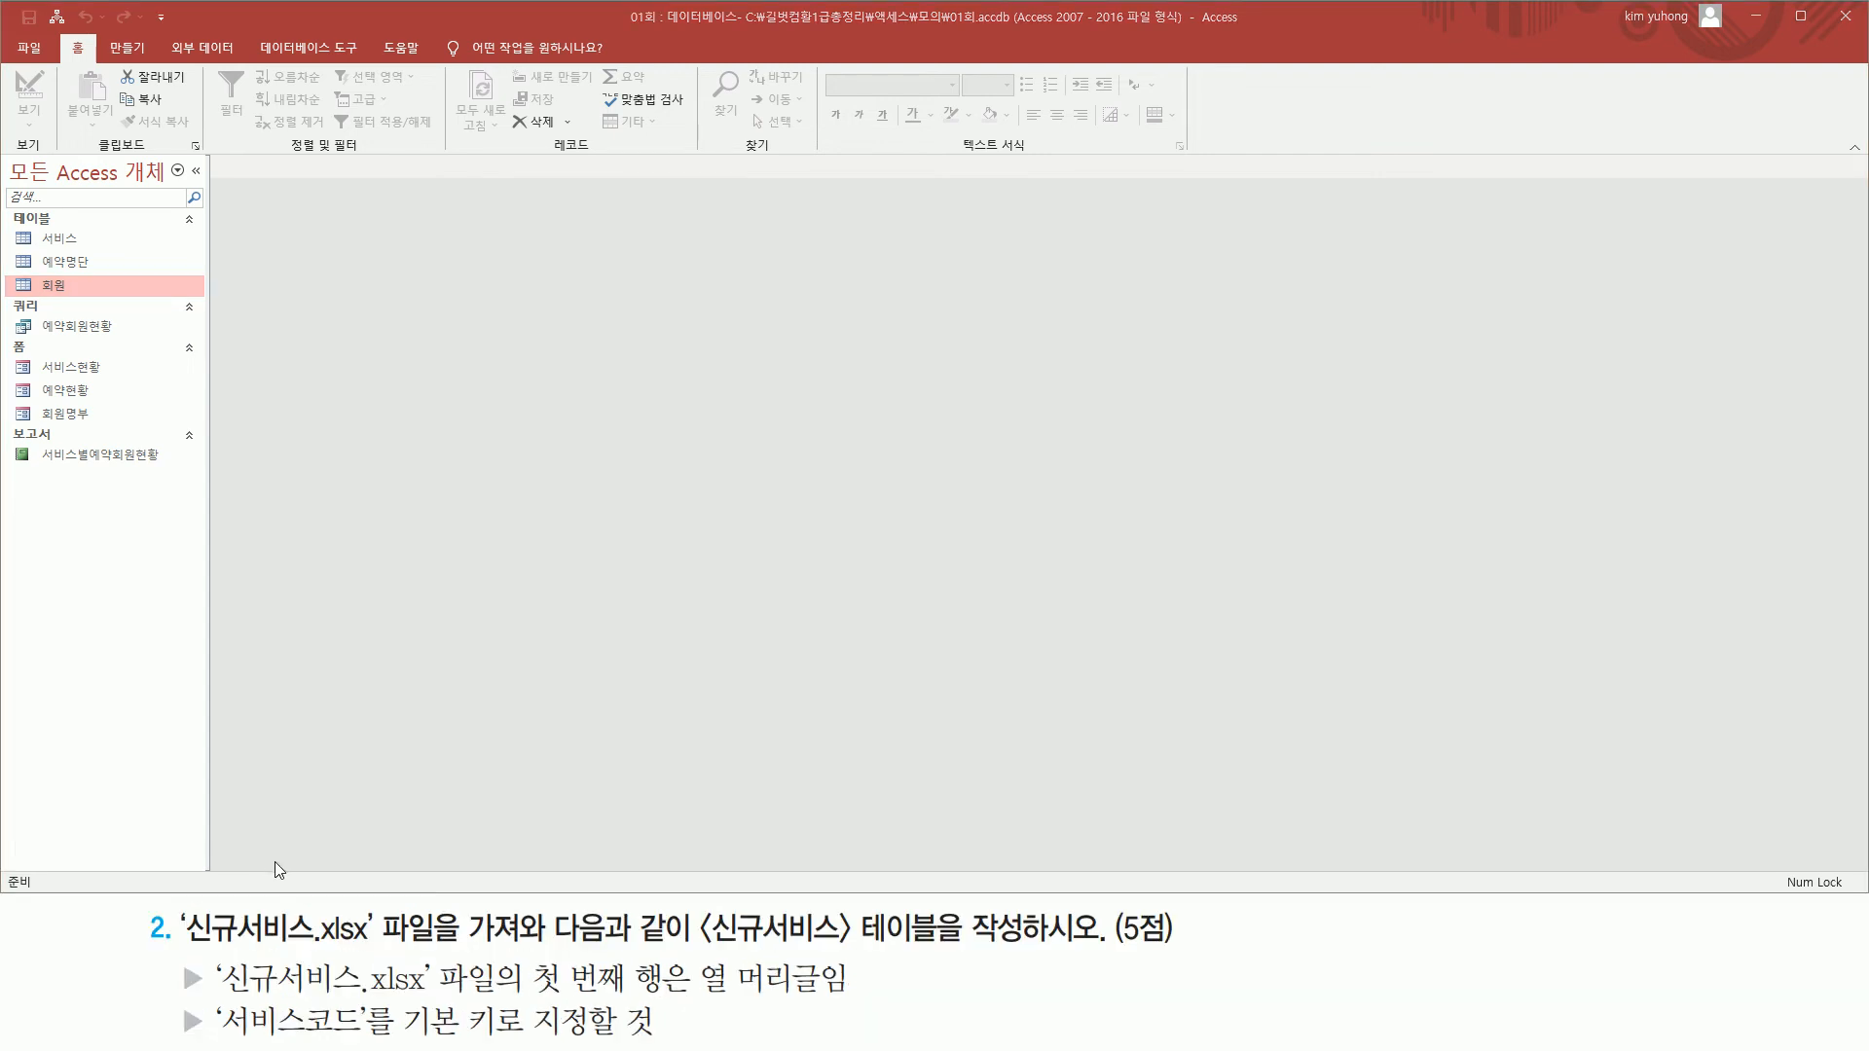
pyautogui.moveTo(184, 950)
pyautogui.mouseDown()
pyautogui.moveTo(380, 962)
pyautogui.moveTo(381, 907)
pyautogui.mouseUp()
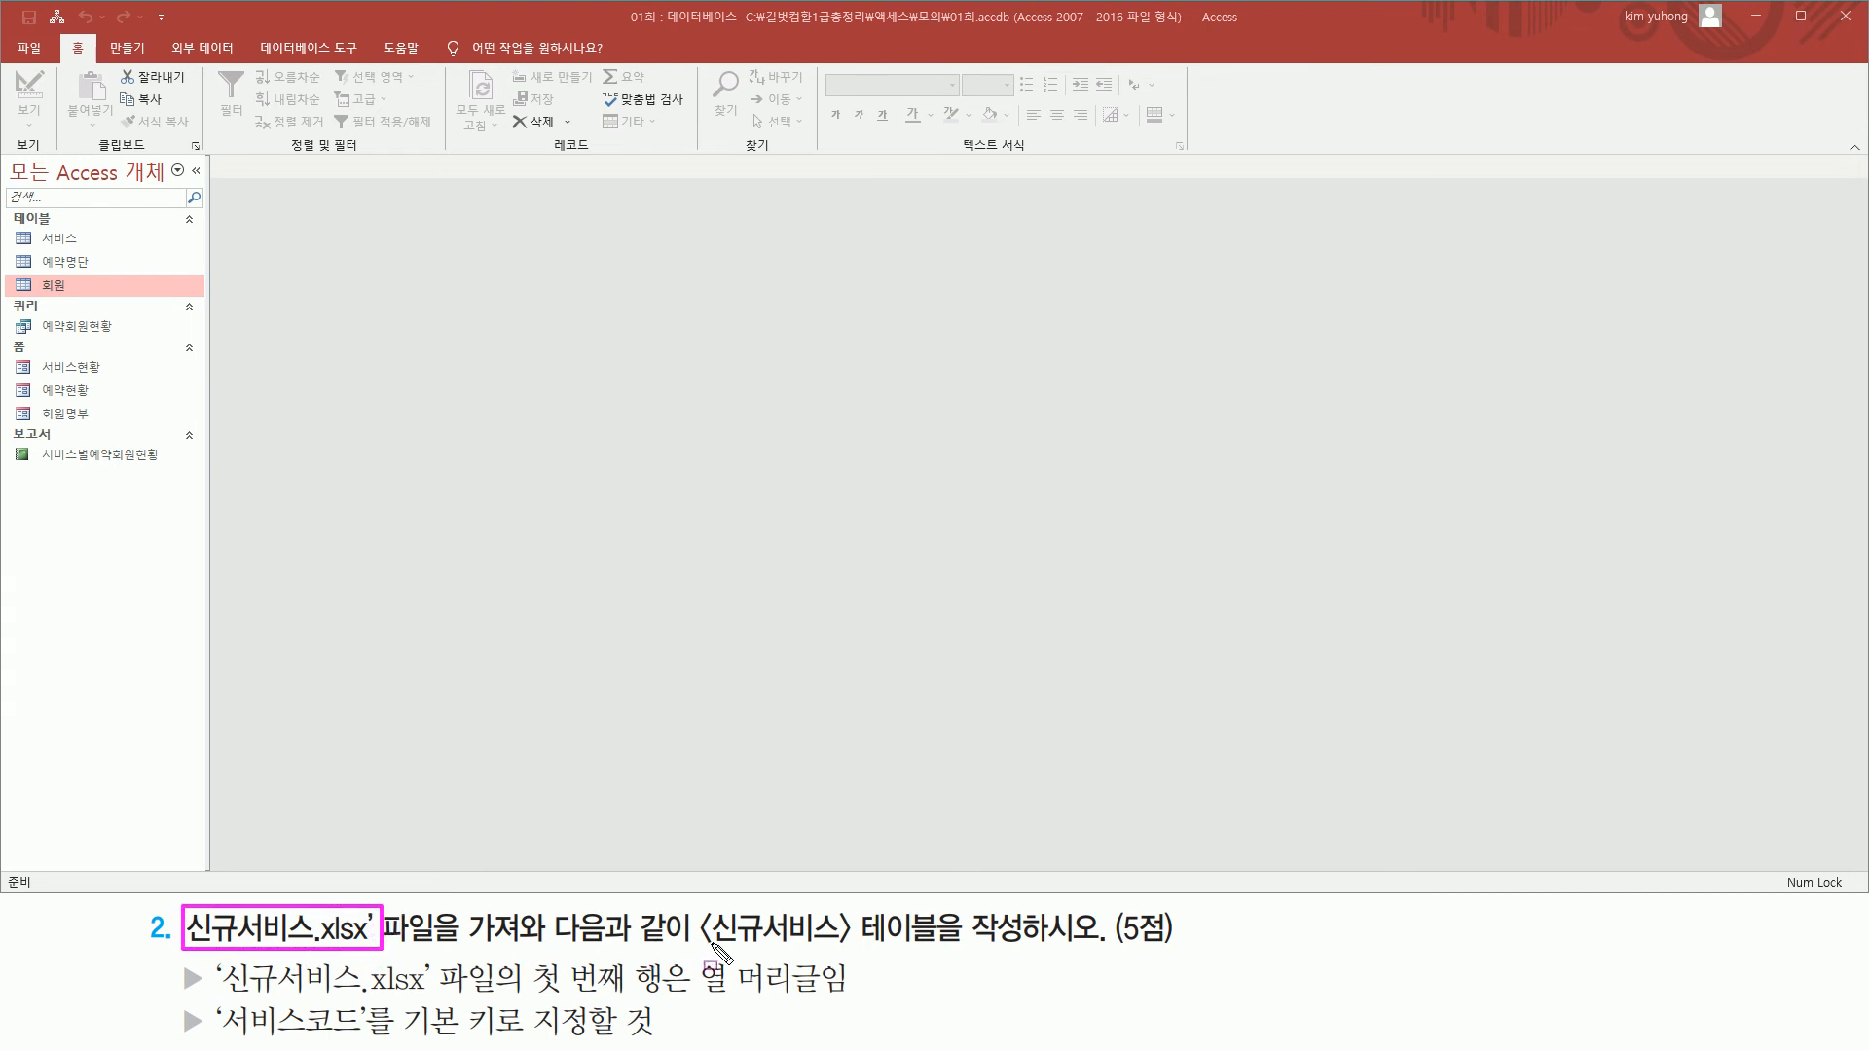
pyautogui.moveTo(703, 943); pyautogui.dragTo(1107, 954)
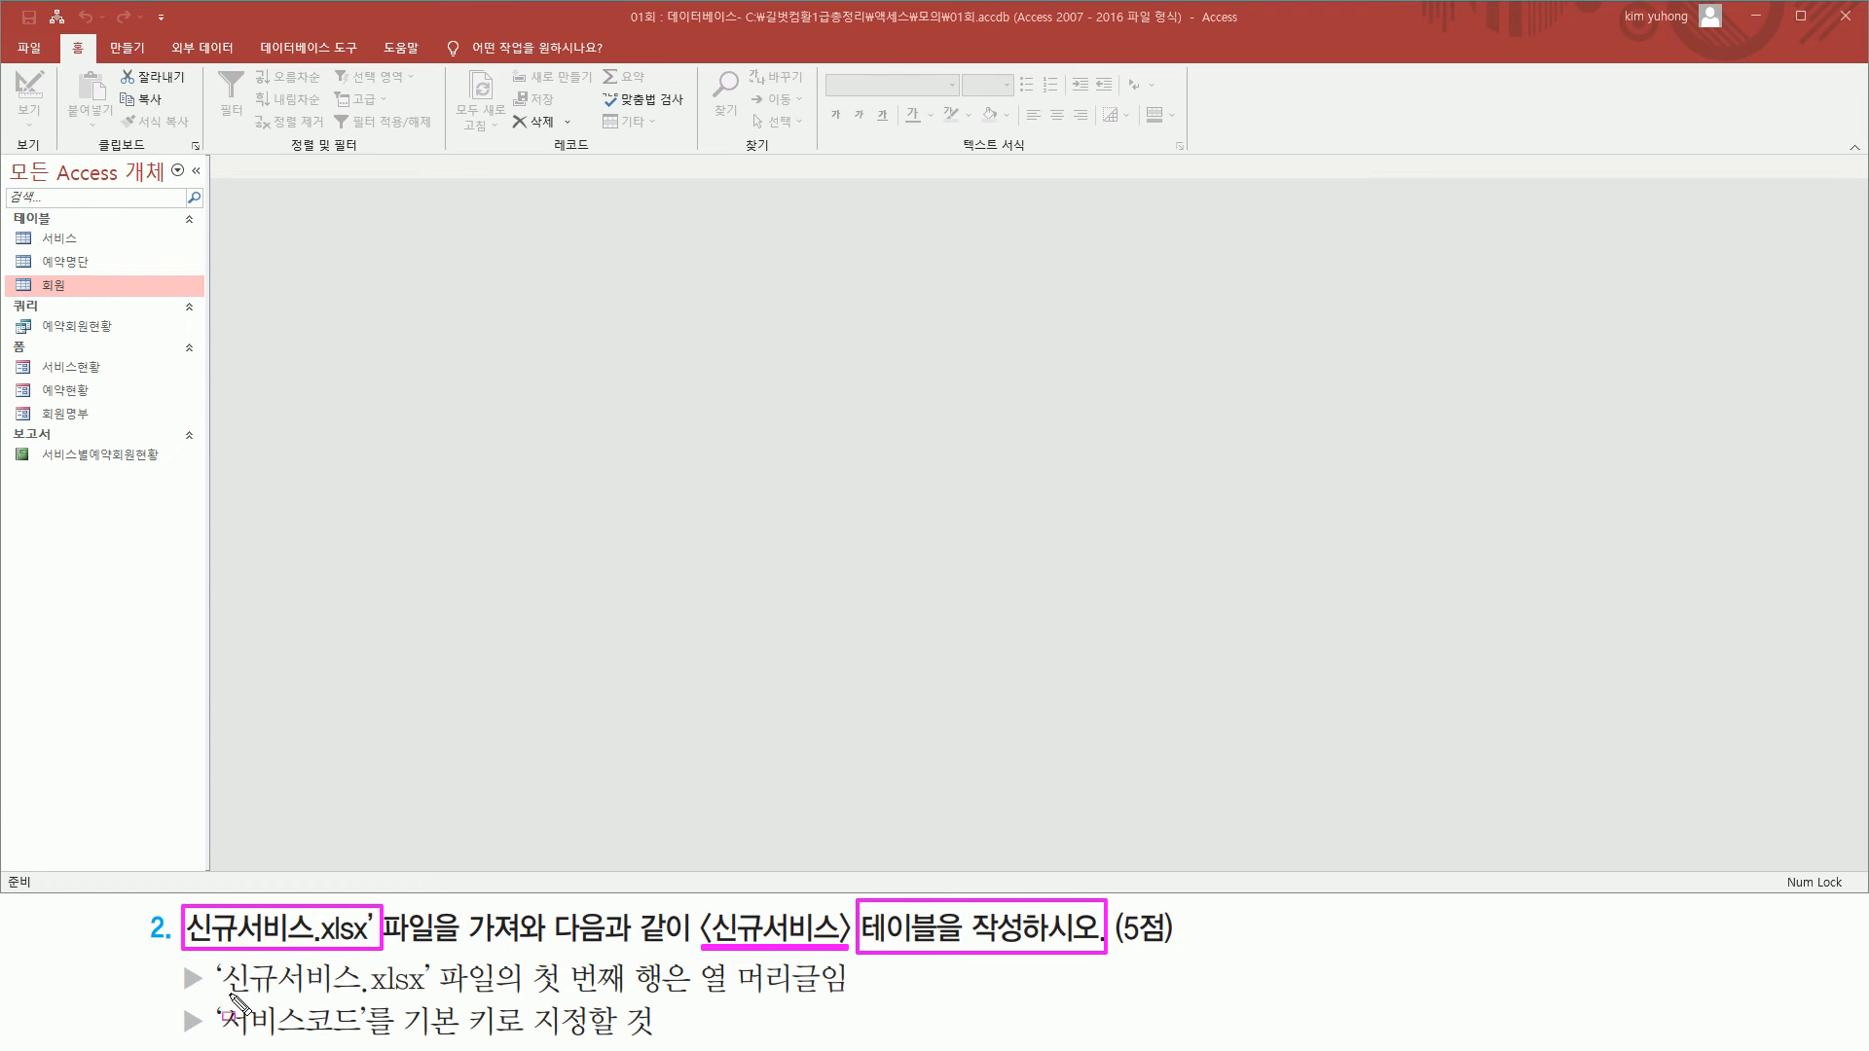
pyautogui.moveTo(230, 998); pyautogui.dragTo(423, 999)
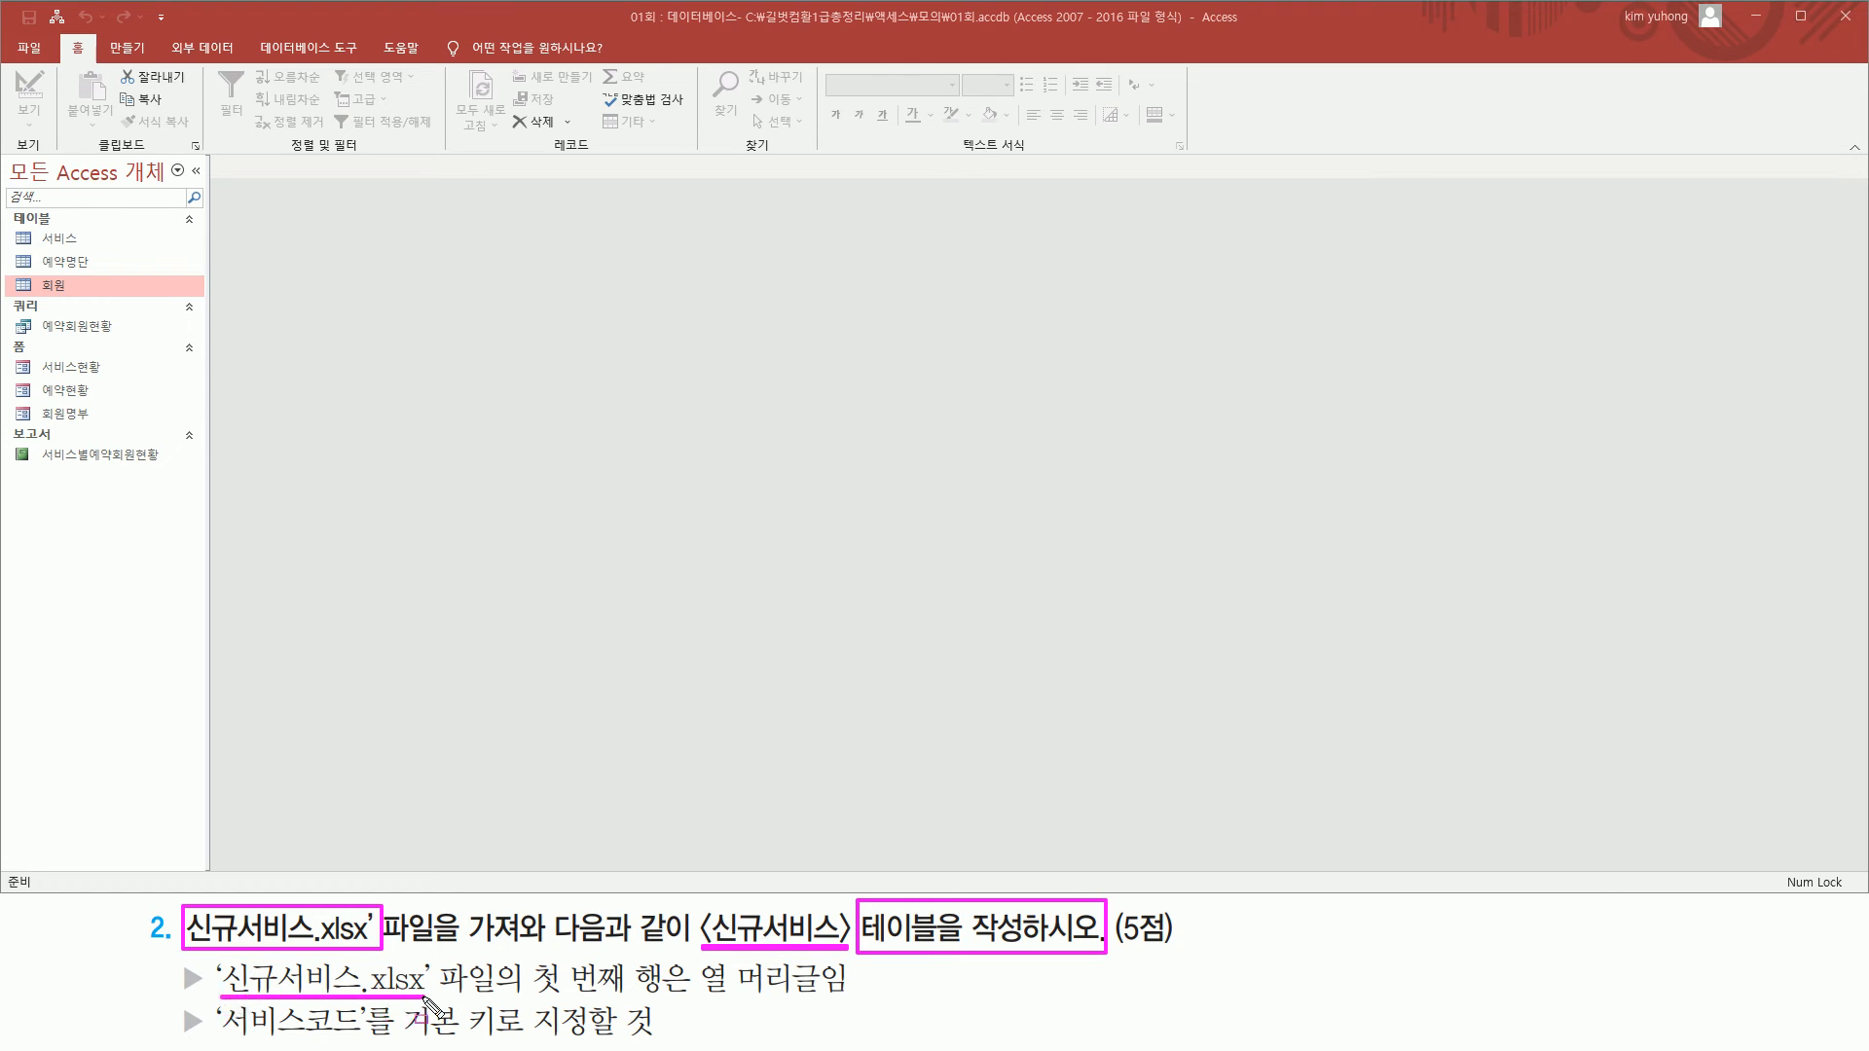
pyautogui.moveTo(534, 956)
pyautogui.mouseDown()
pyautogui.moveTo(687, 1013)
pyautogui.moveTo(850, 1001)
pyautogui.mouseUp()
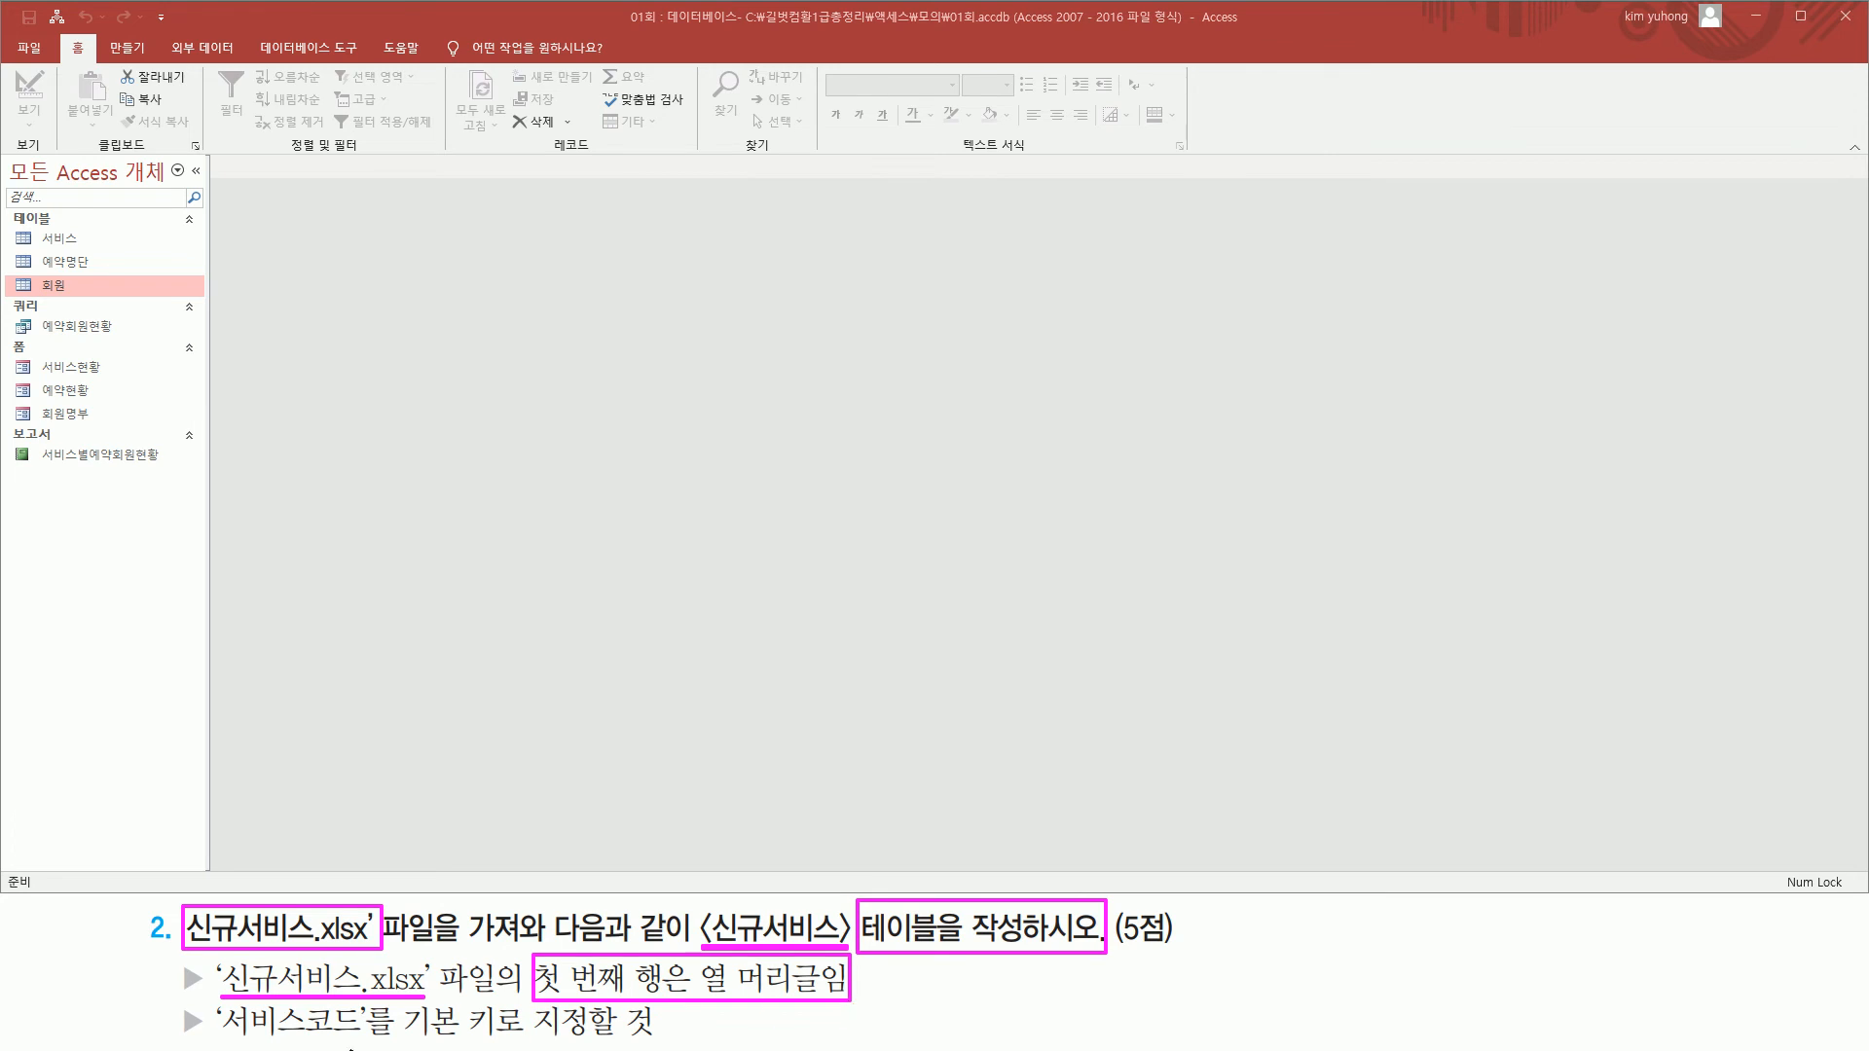
pyautogui.moveTo(227, 1038); pyautogui.dragTo(614, 1038)
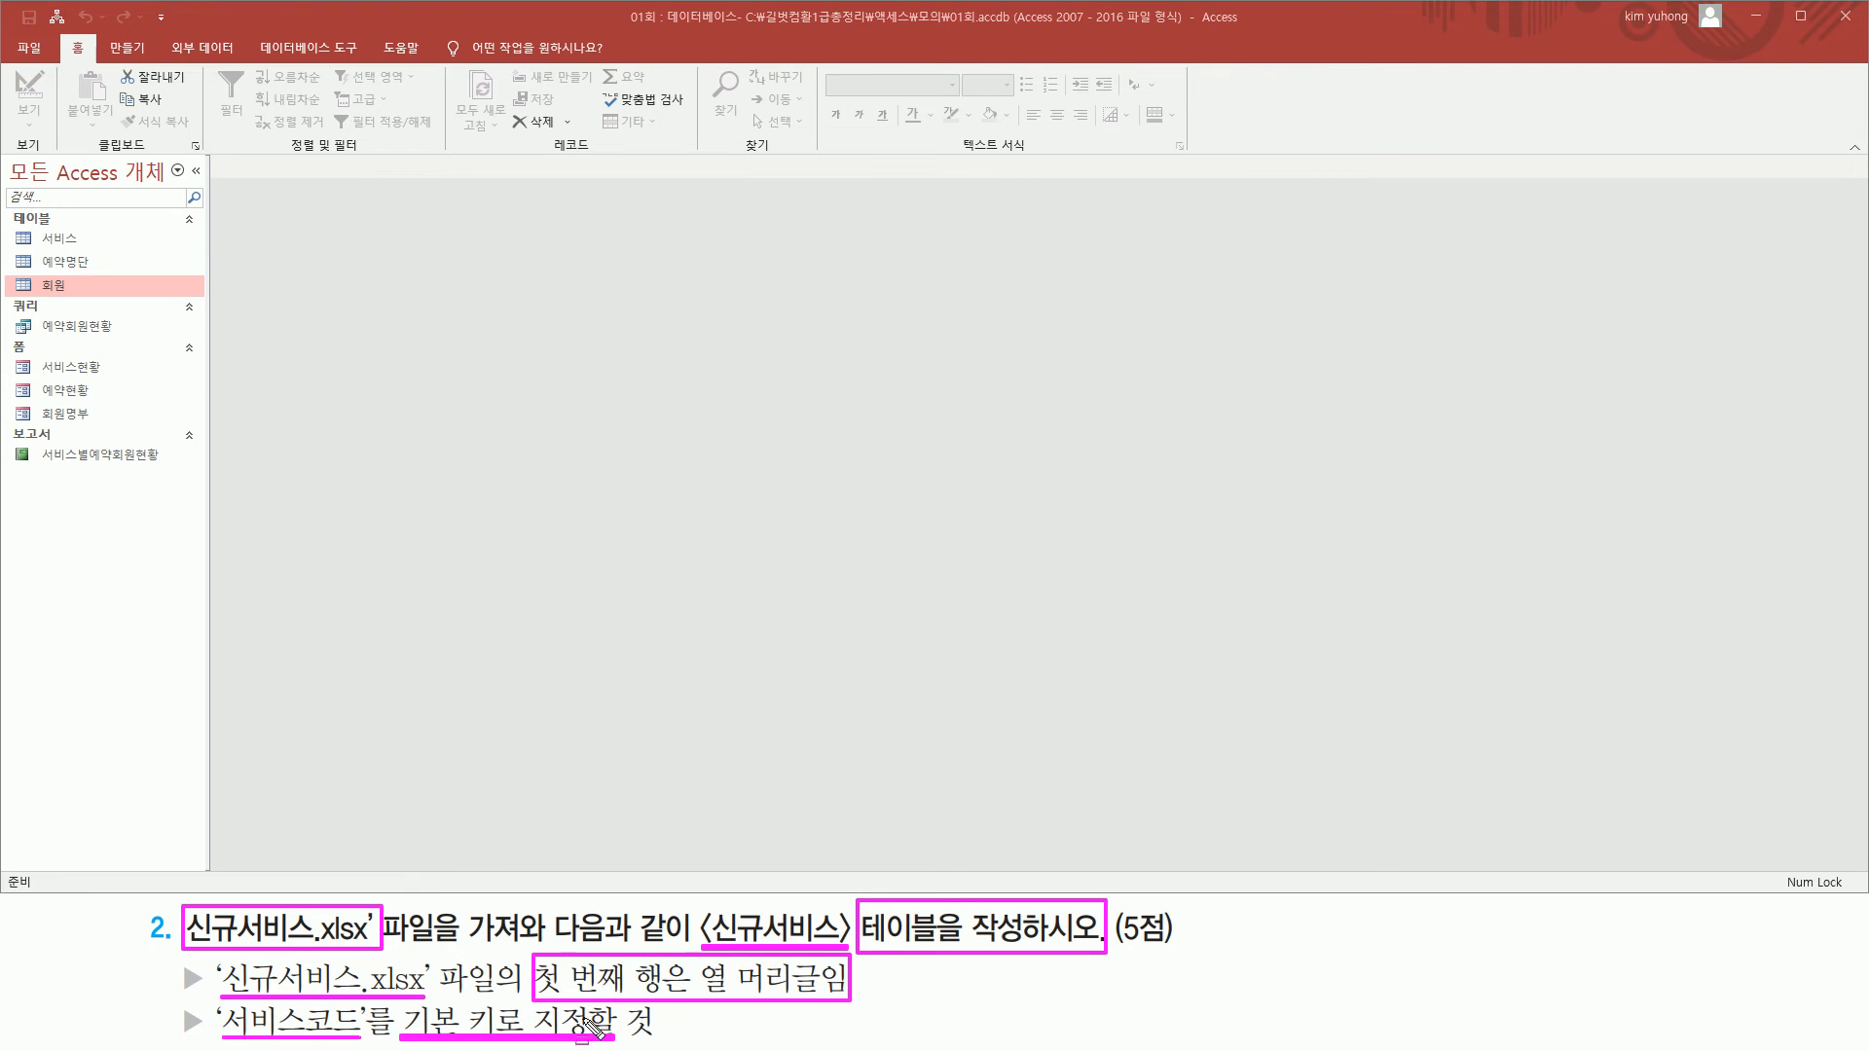
pyautogui.press('Escape')
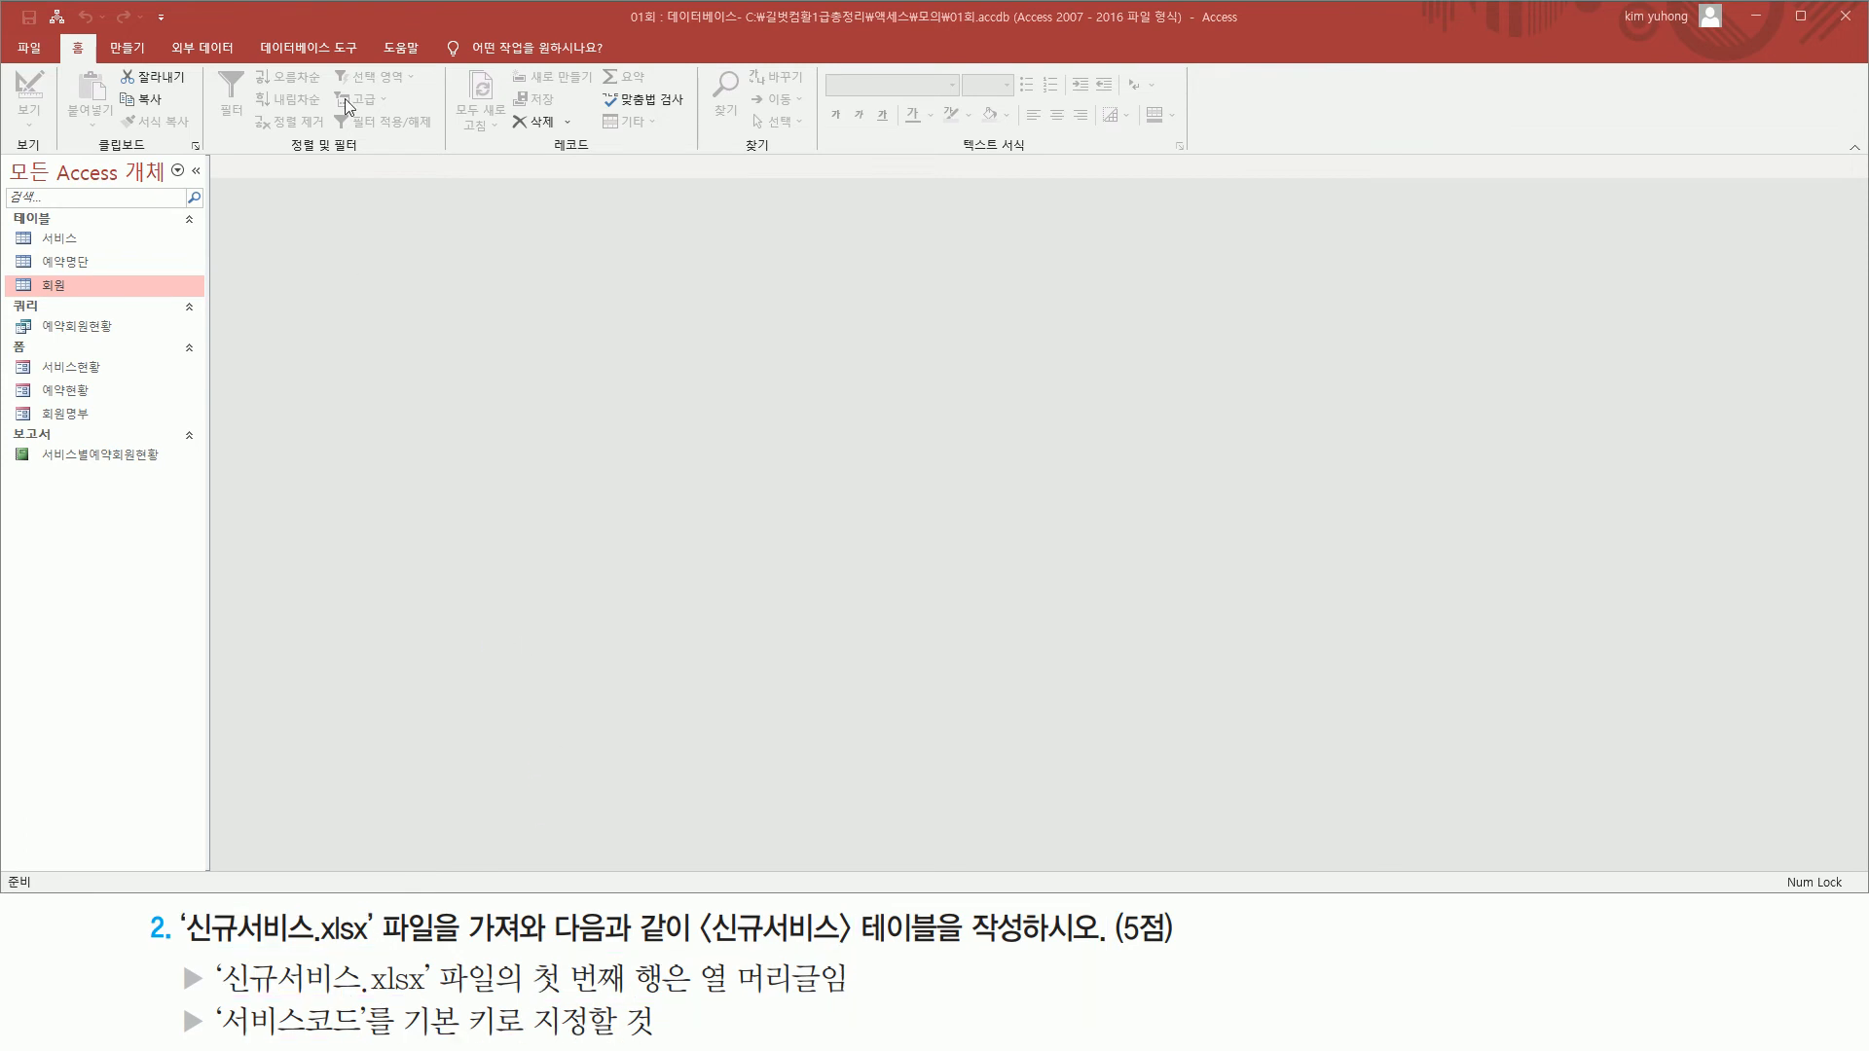
# Start an Excel data import and choose 신규서비스.xlsx from the C:\길벗컴활1급총정리\액세스\모의 folder as its source
pyautogui.click(217, 48)
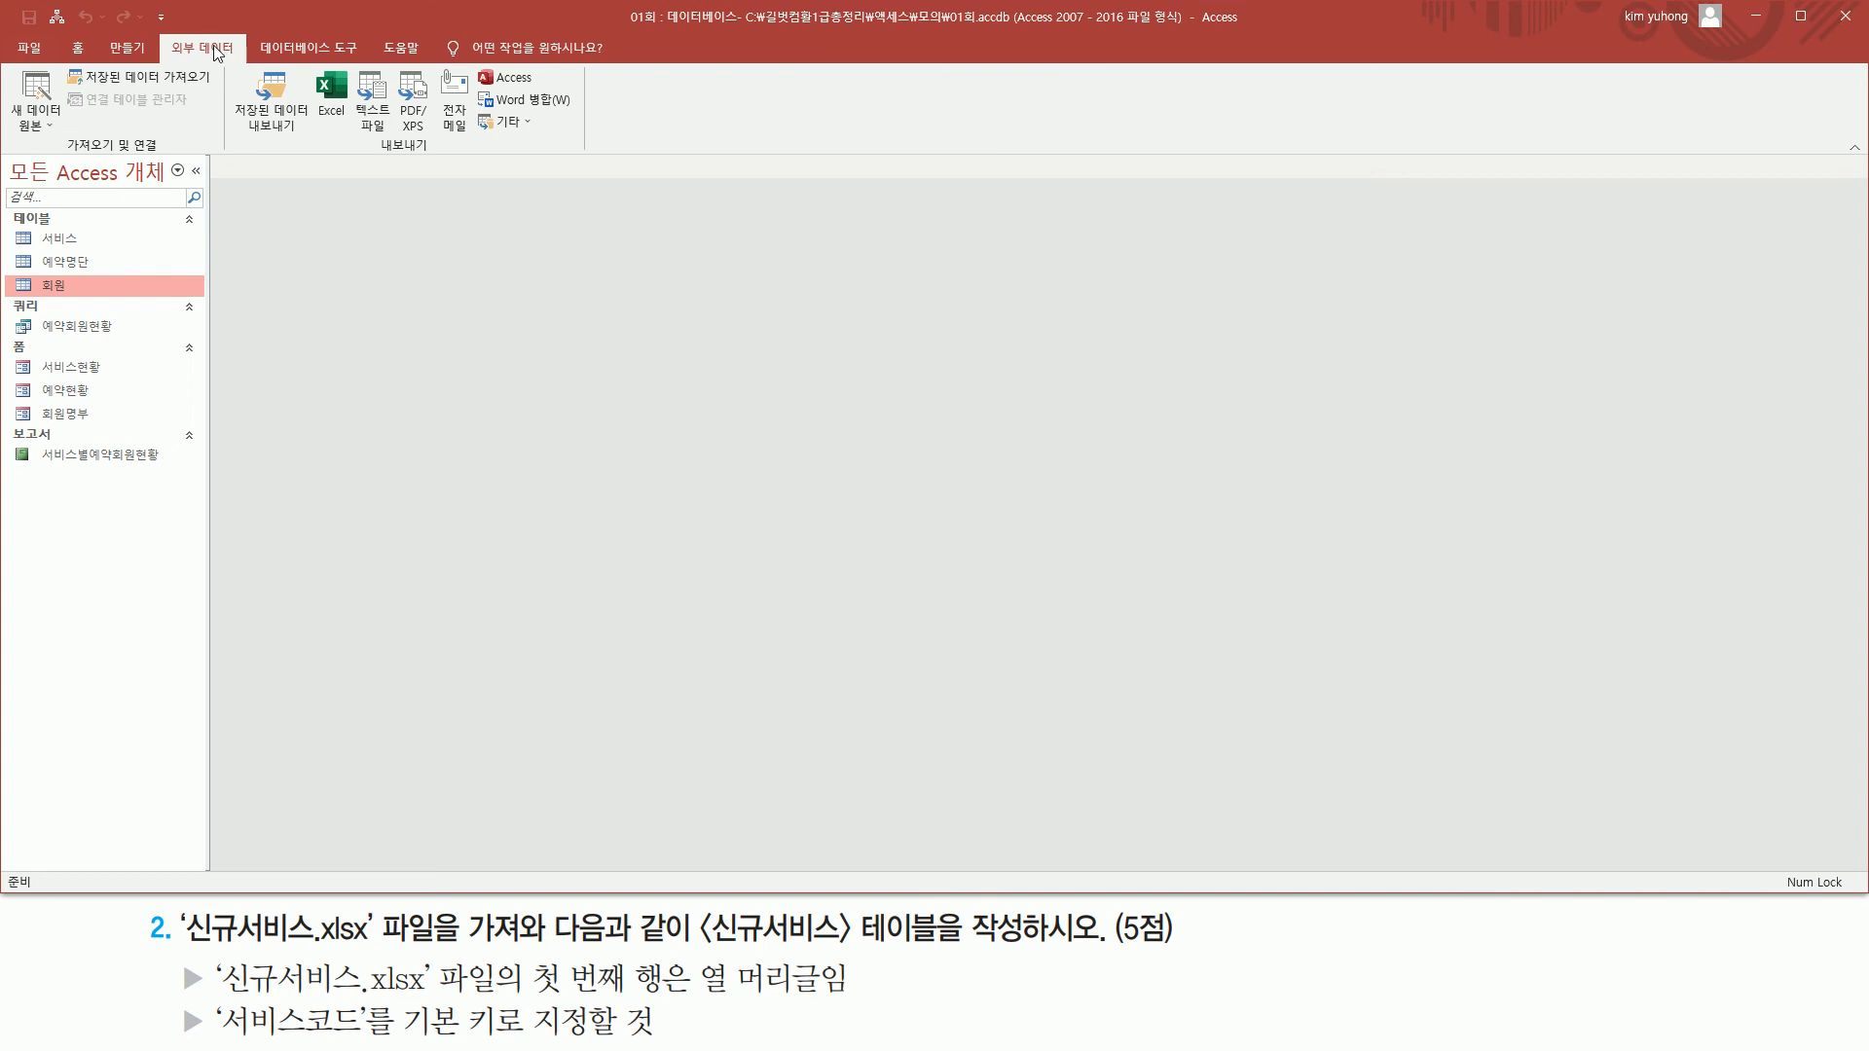
pyautogui.click(37, 123)
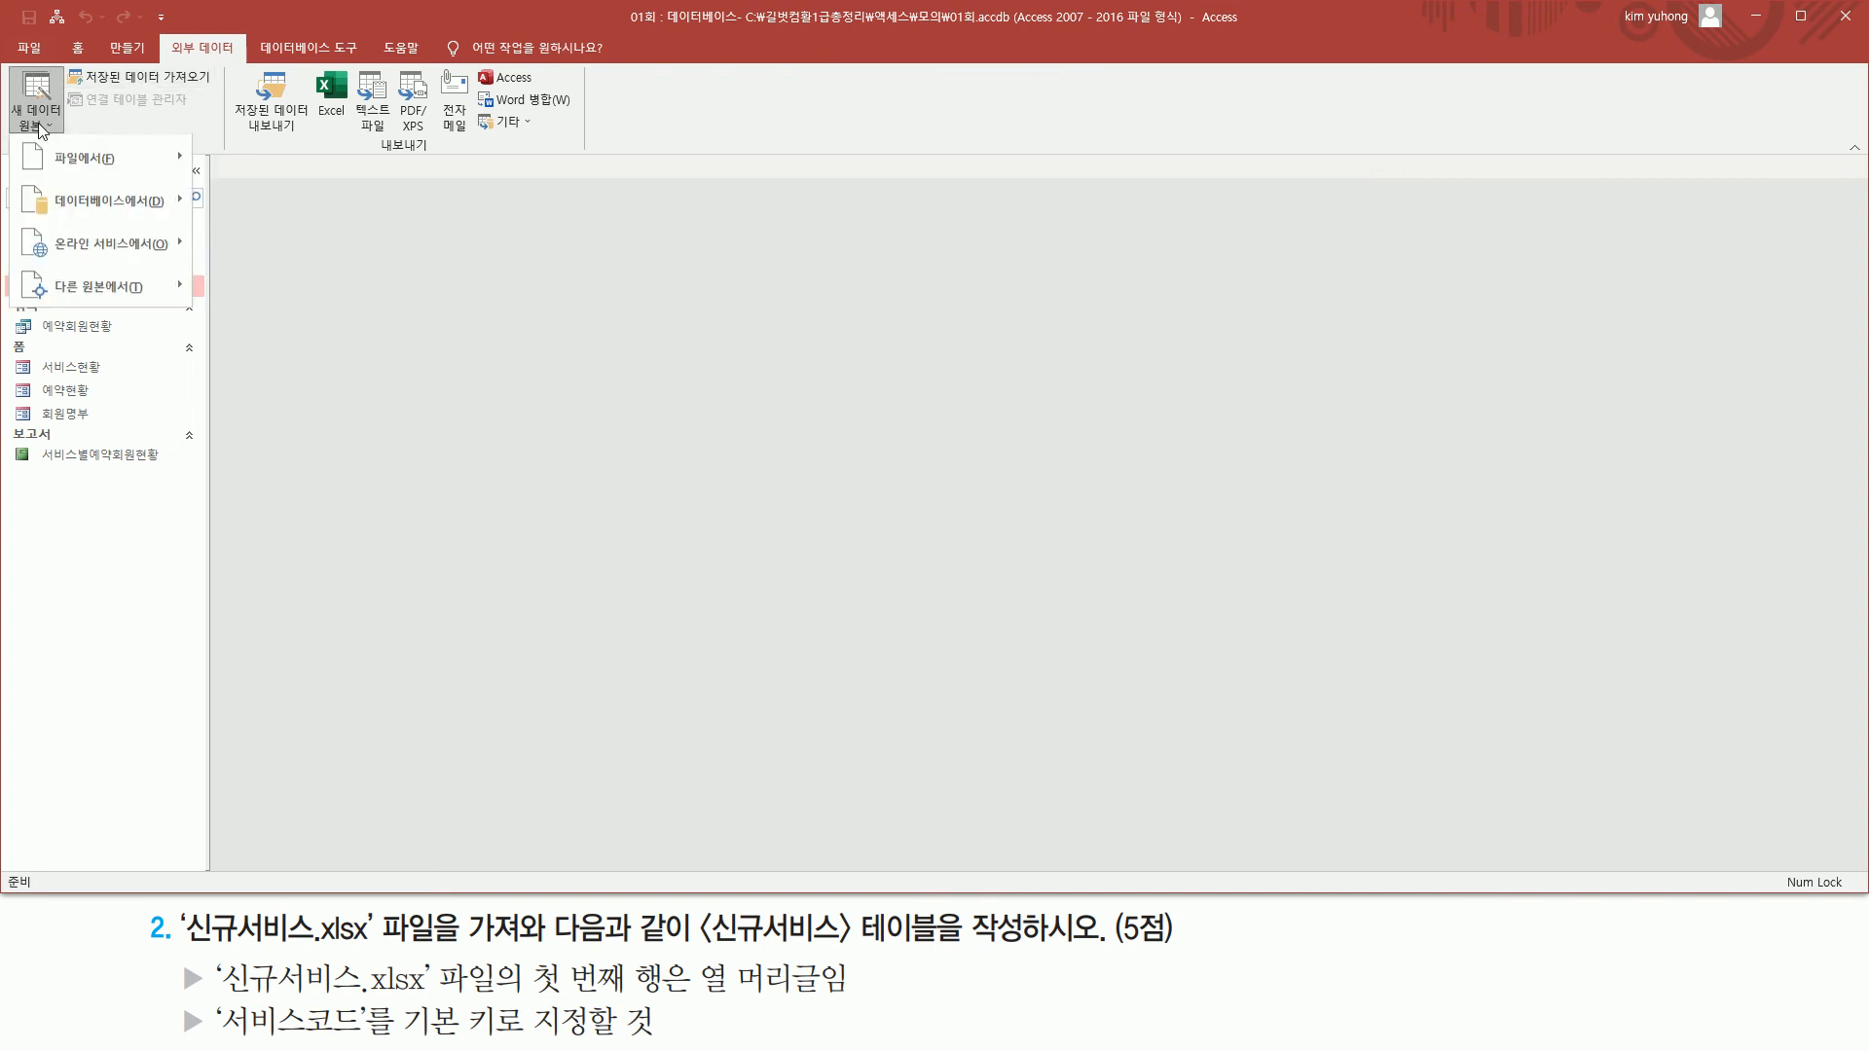
pyautogui.moveTo(127, 155)
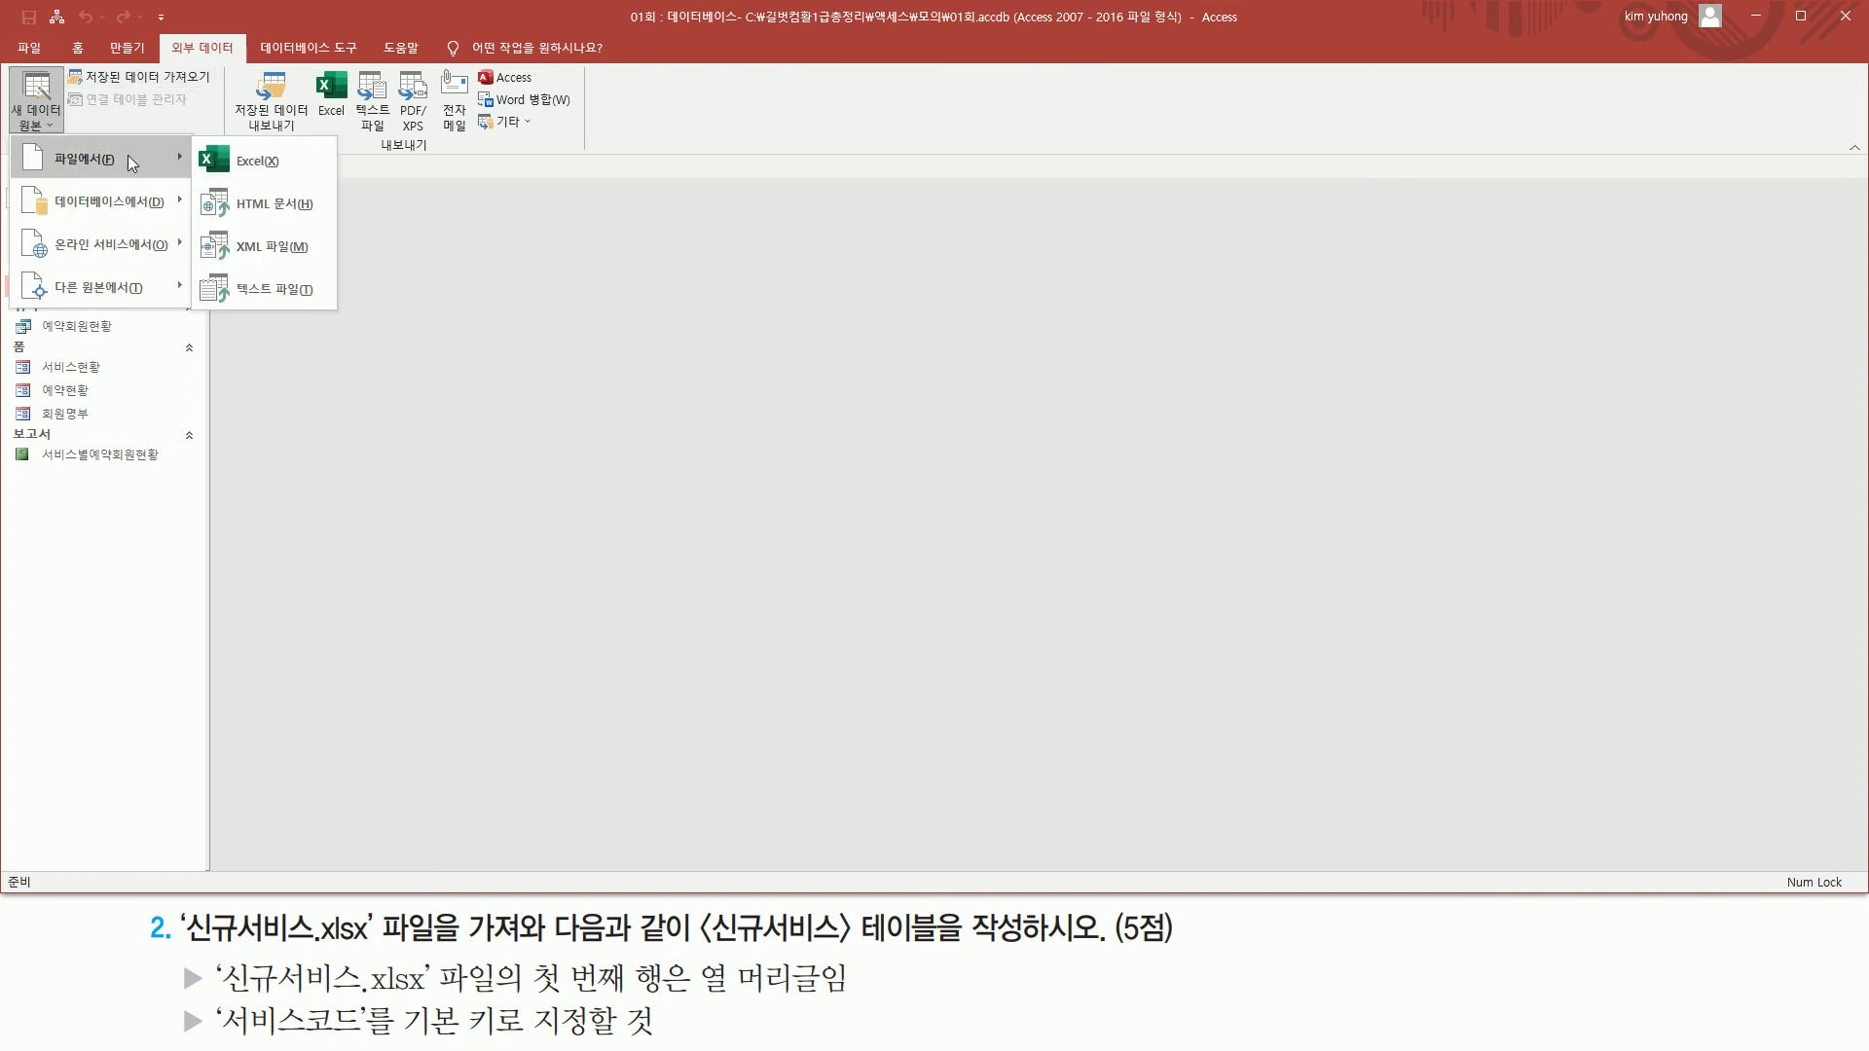
pyautogui.click(250, 161)
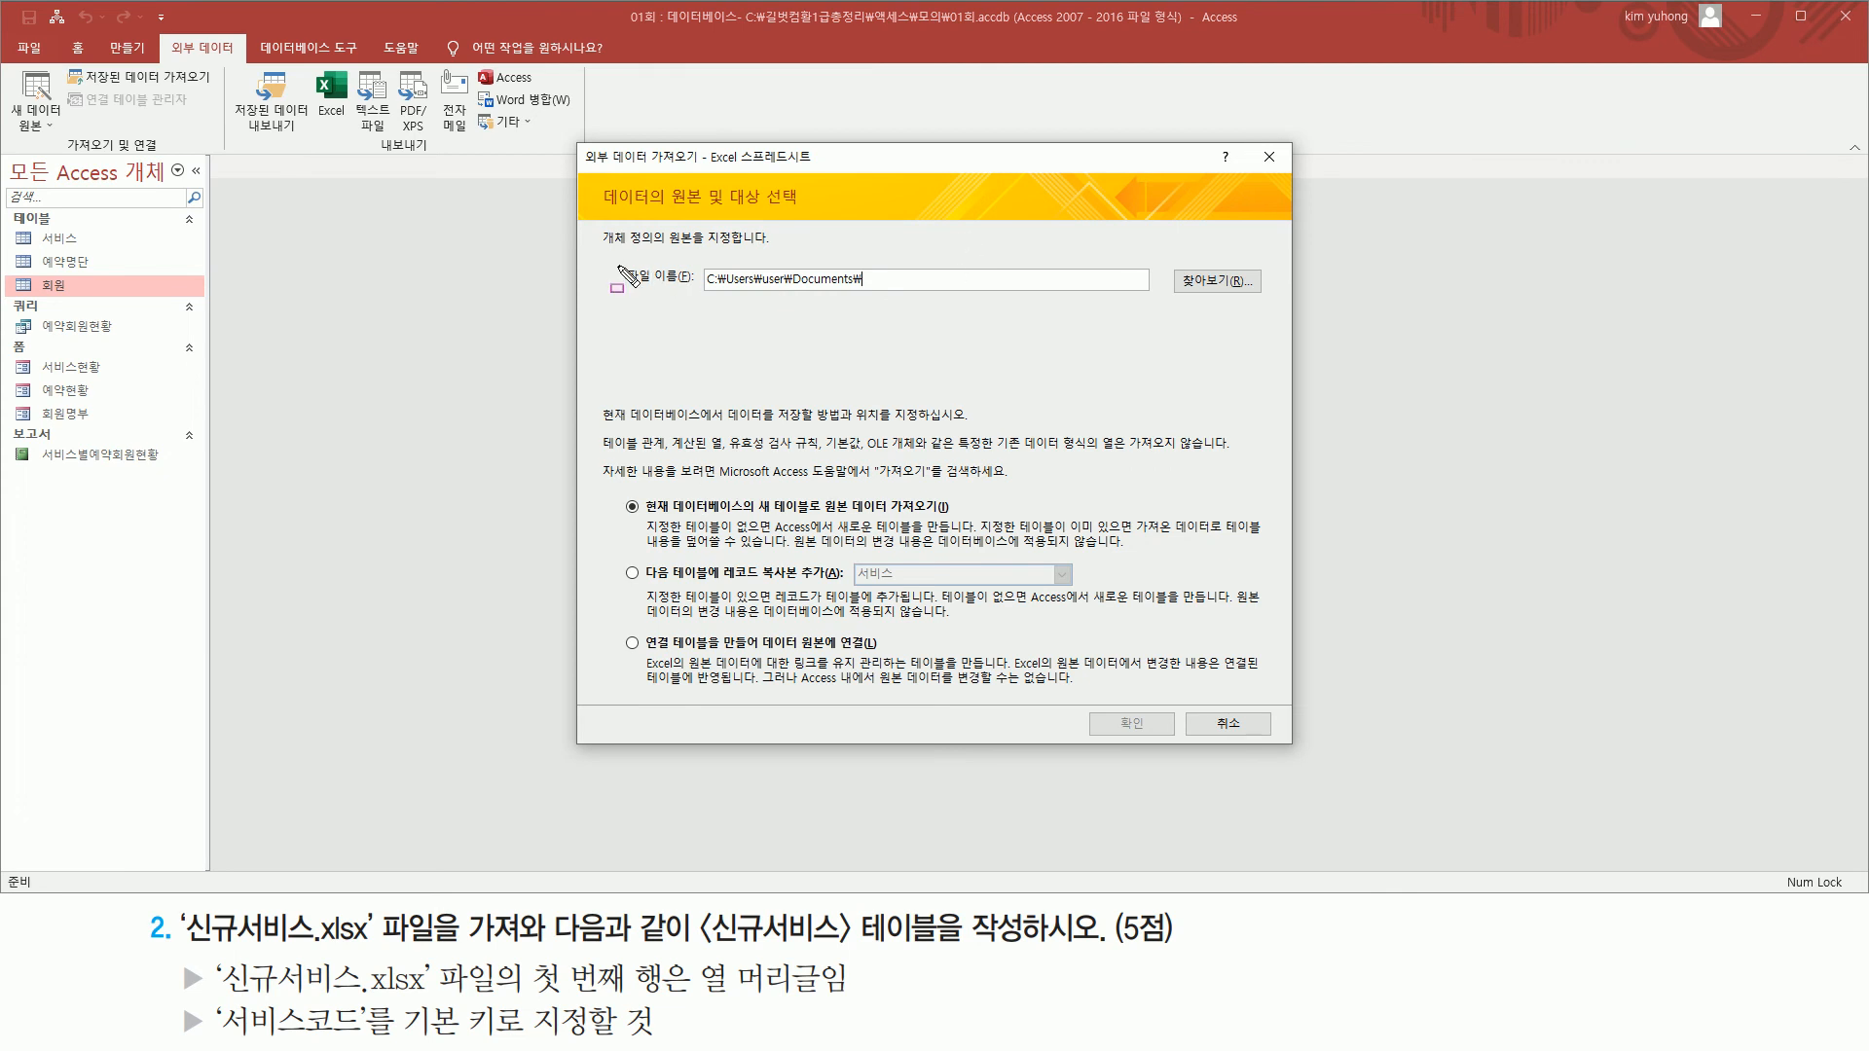
pyautogui.moveTo(610, 259); pyautogui.dragTo(1162, 297)
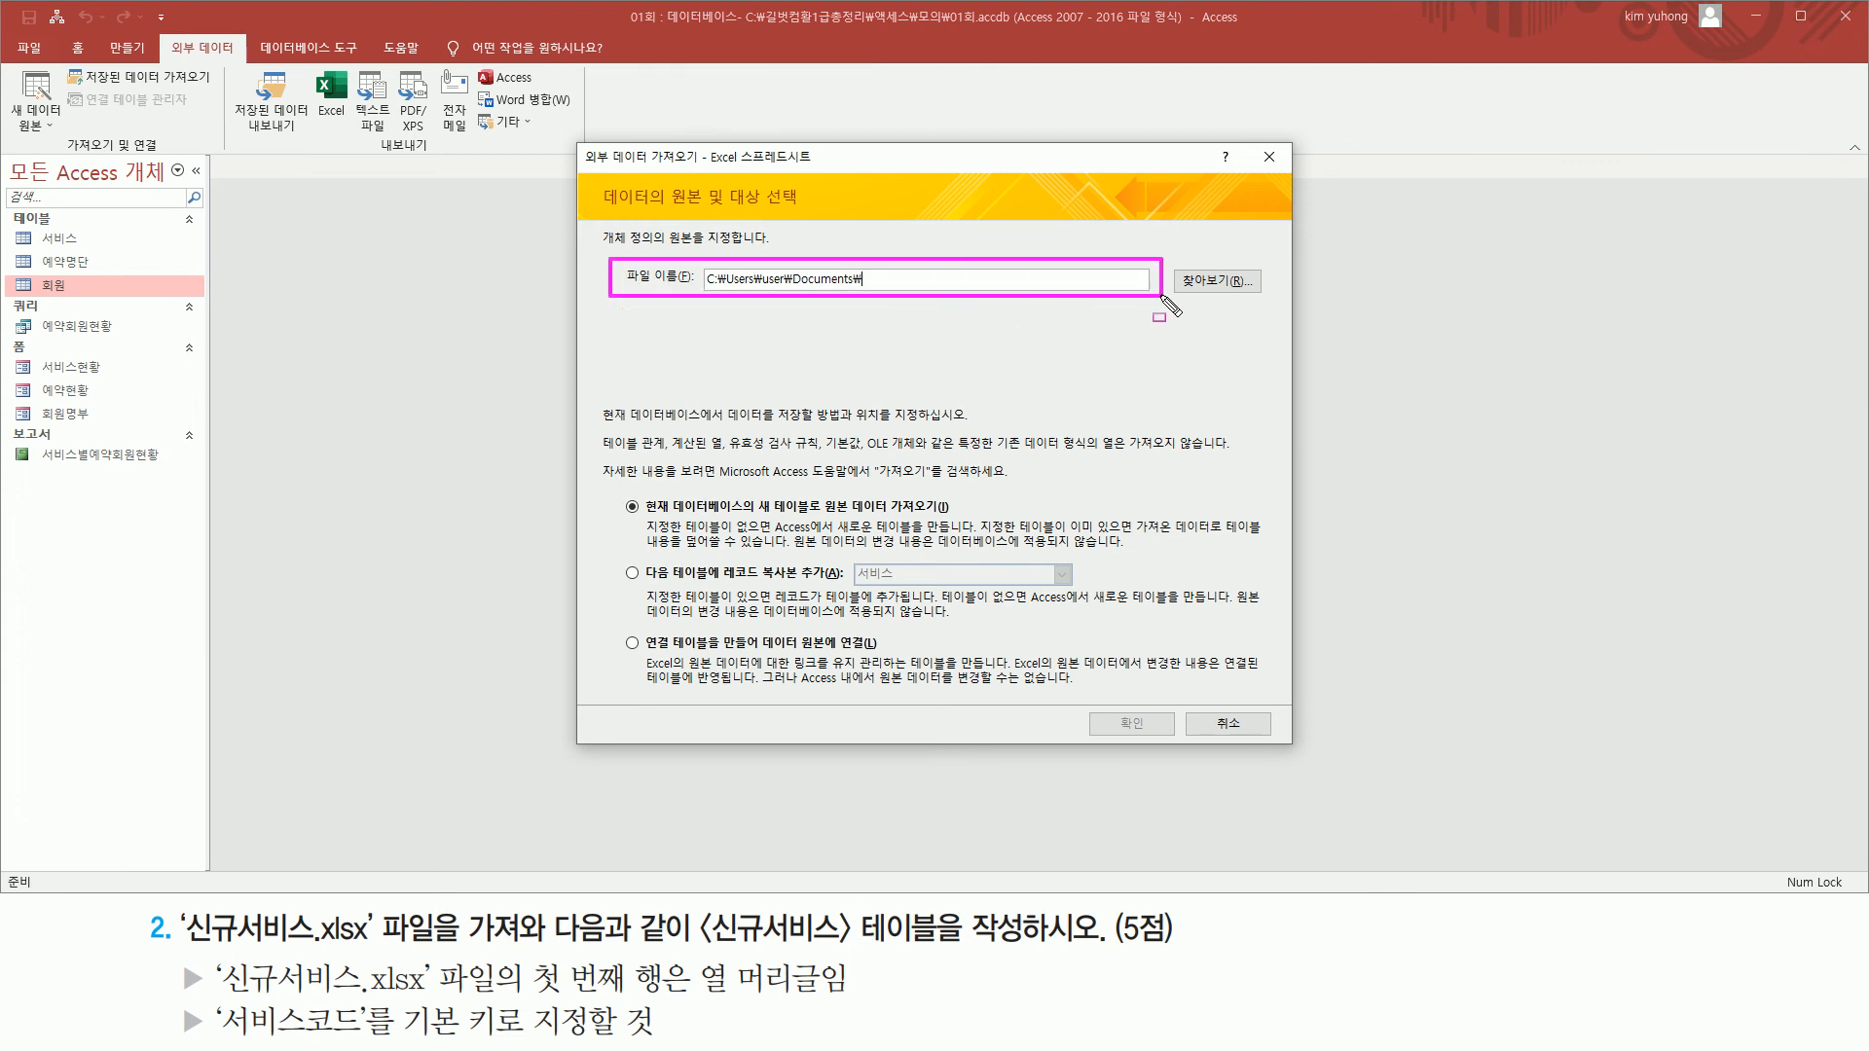
pyautogui.press('Escape')
pyautogui.click(1195, 282)
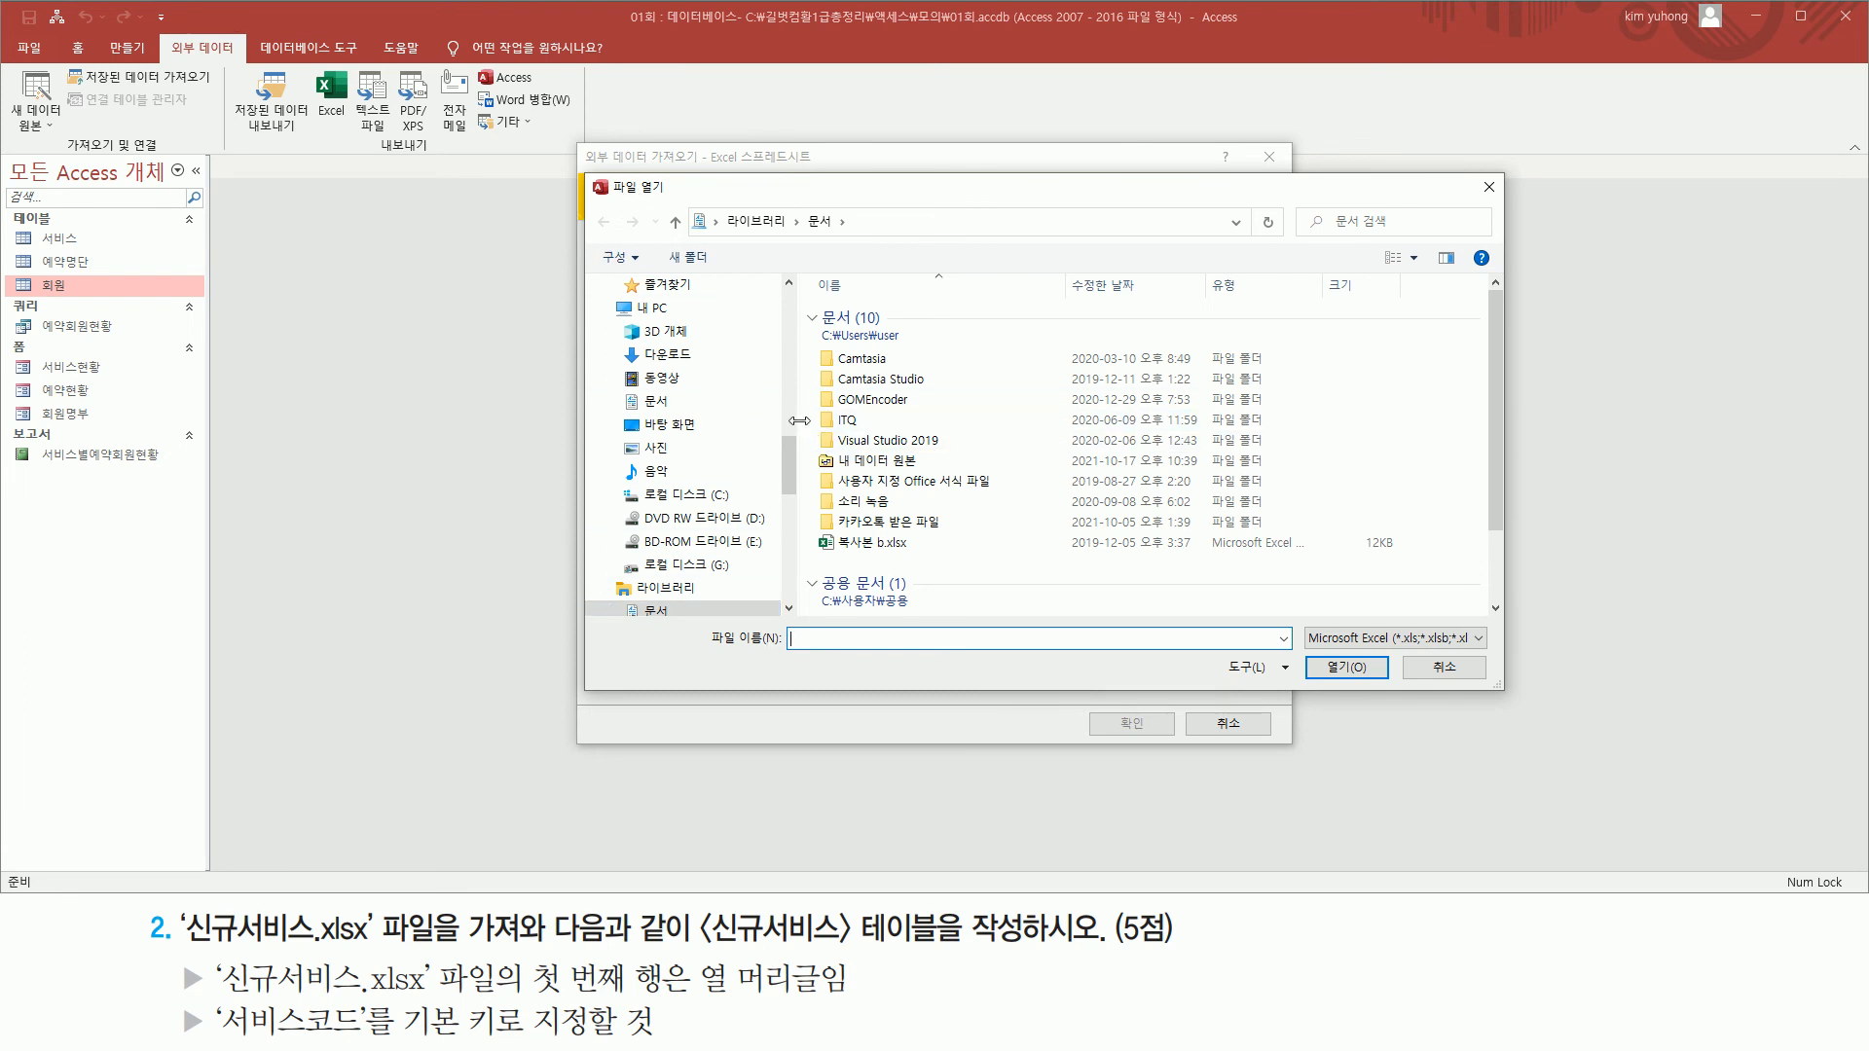
pyautogui.click(681, 494)
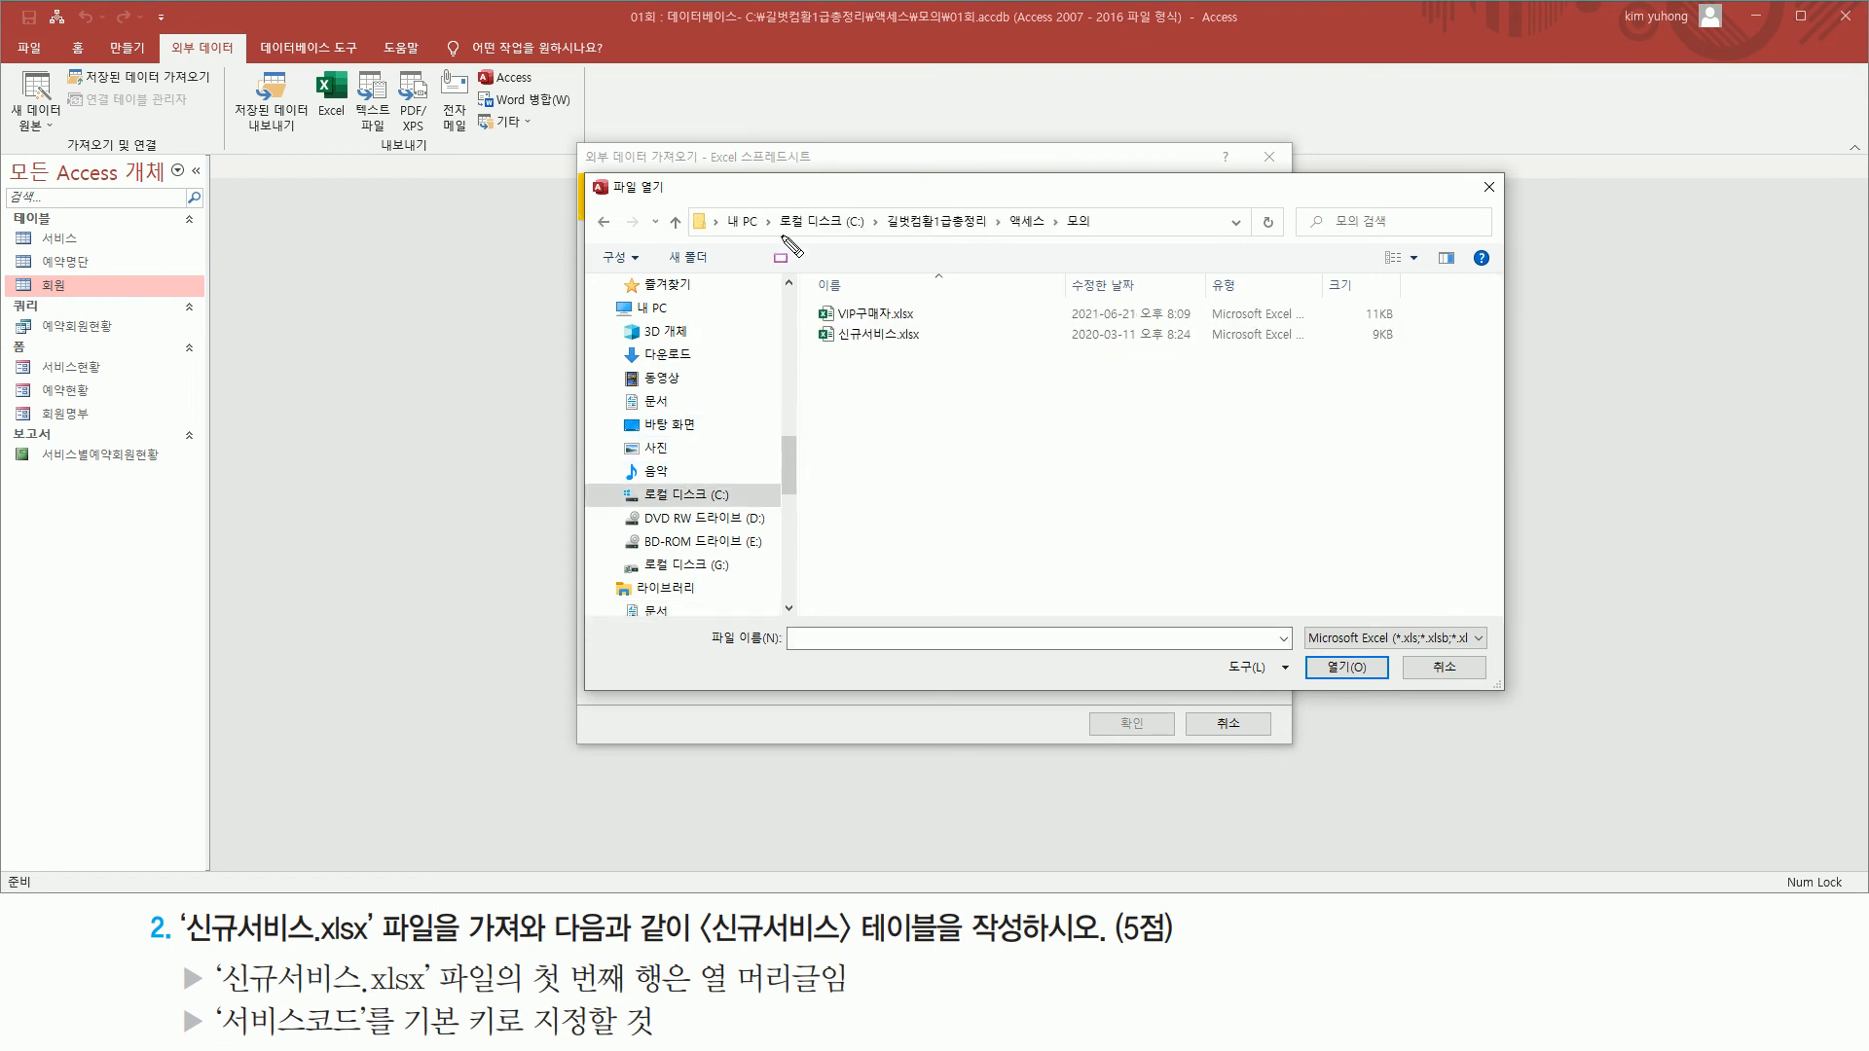
pyautogui.moveTo(888, 234)
pyautogui.mouseDown()
pyautogui.moveTo(1045, 236)
pyautogui.moveTo(1078, 216)
pyautogui.moveTo(1101, 239)
pyautogui.mouseUp()
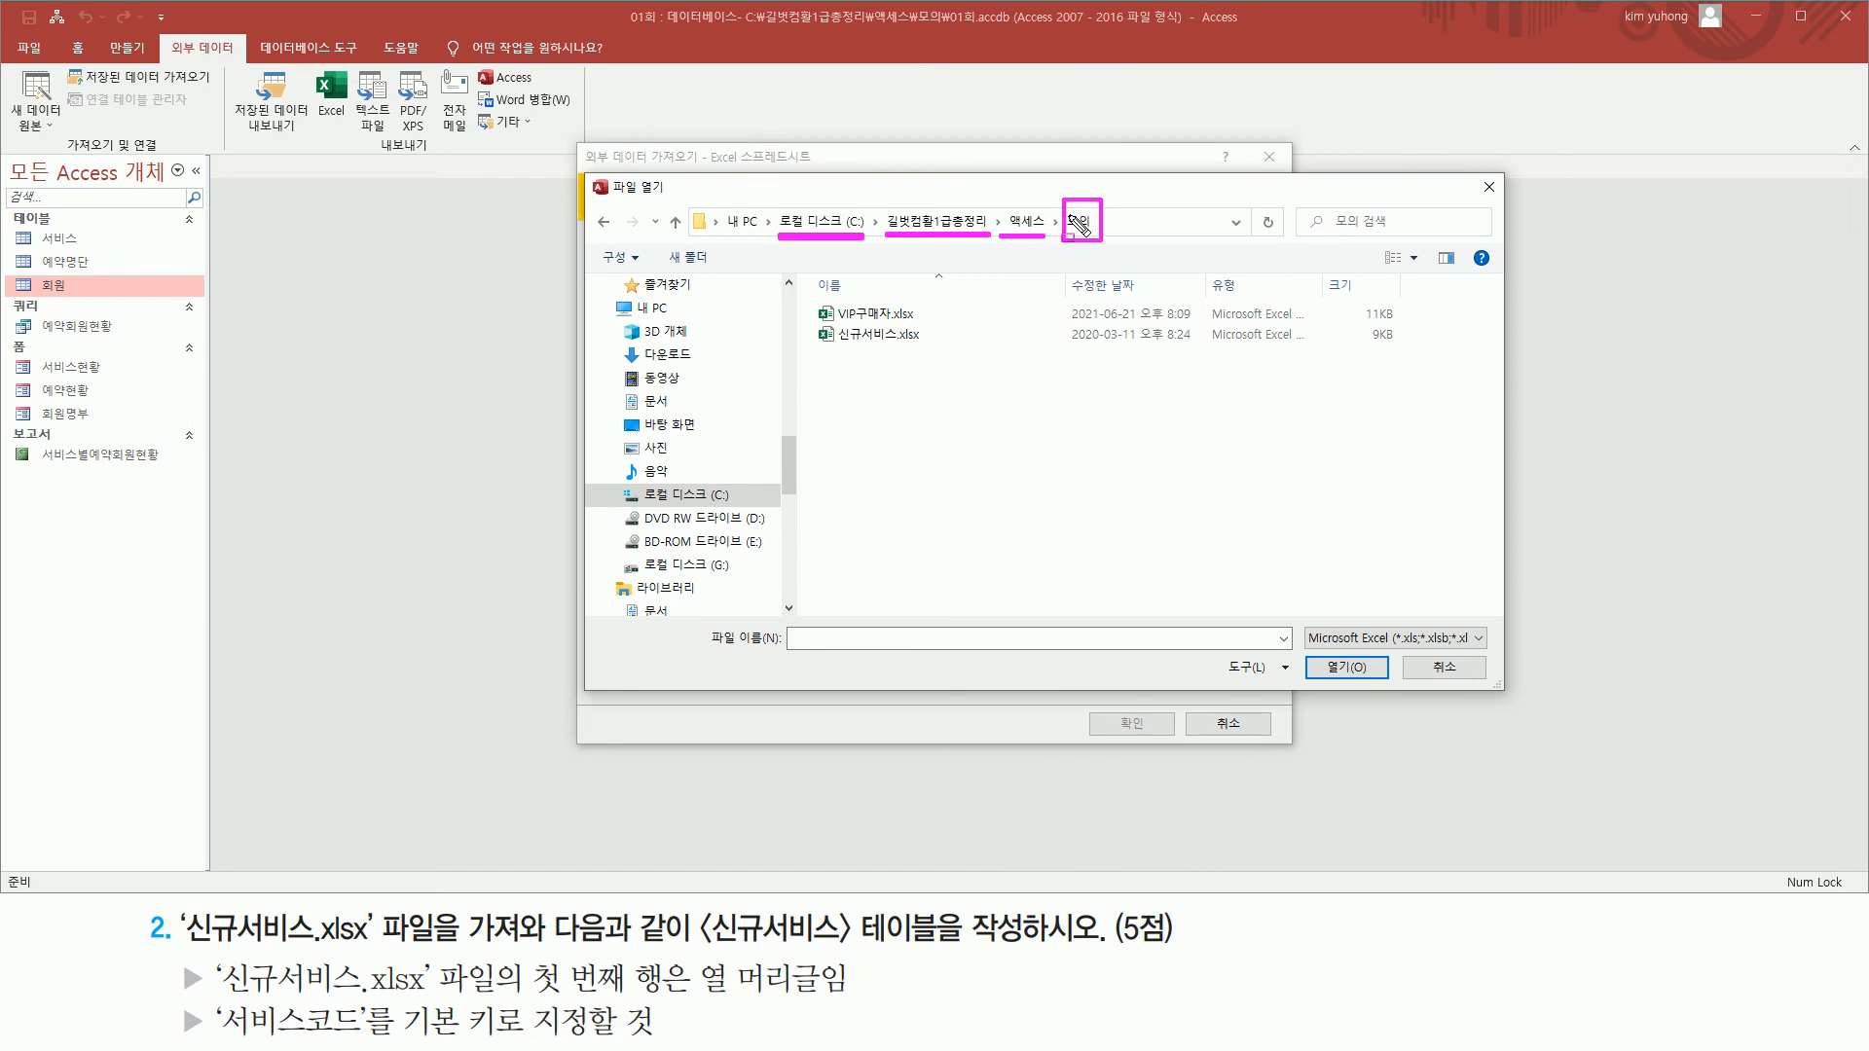
pyautogui.moveTo(804, 293); pyautogui.dragTo(950, 356)
pyautogui.click(889, 339)
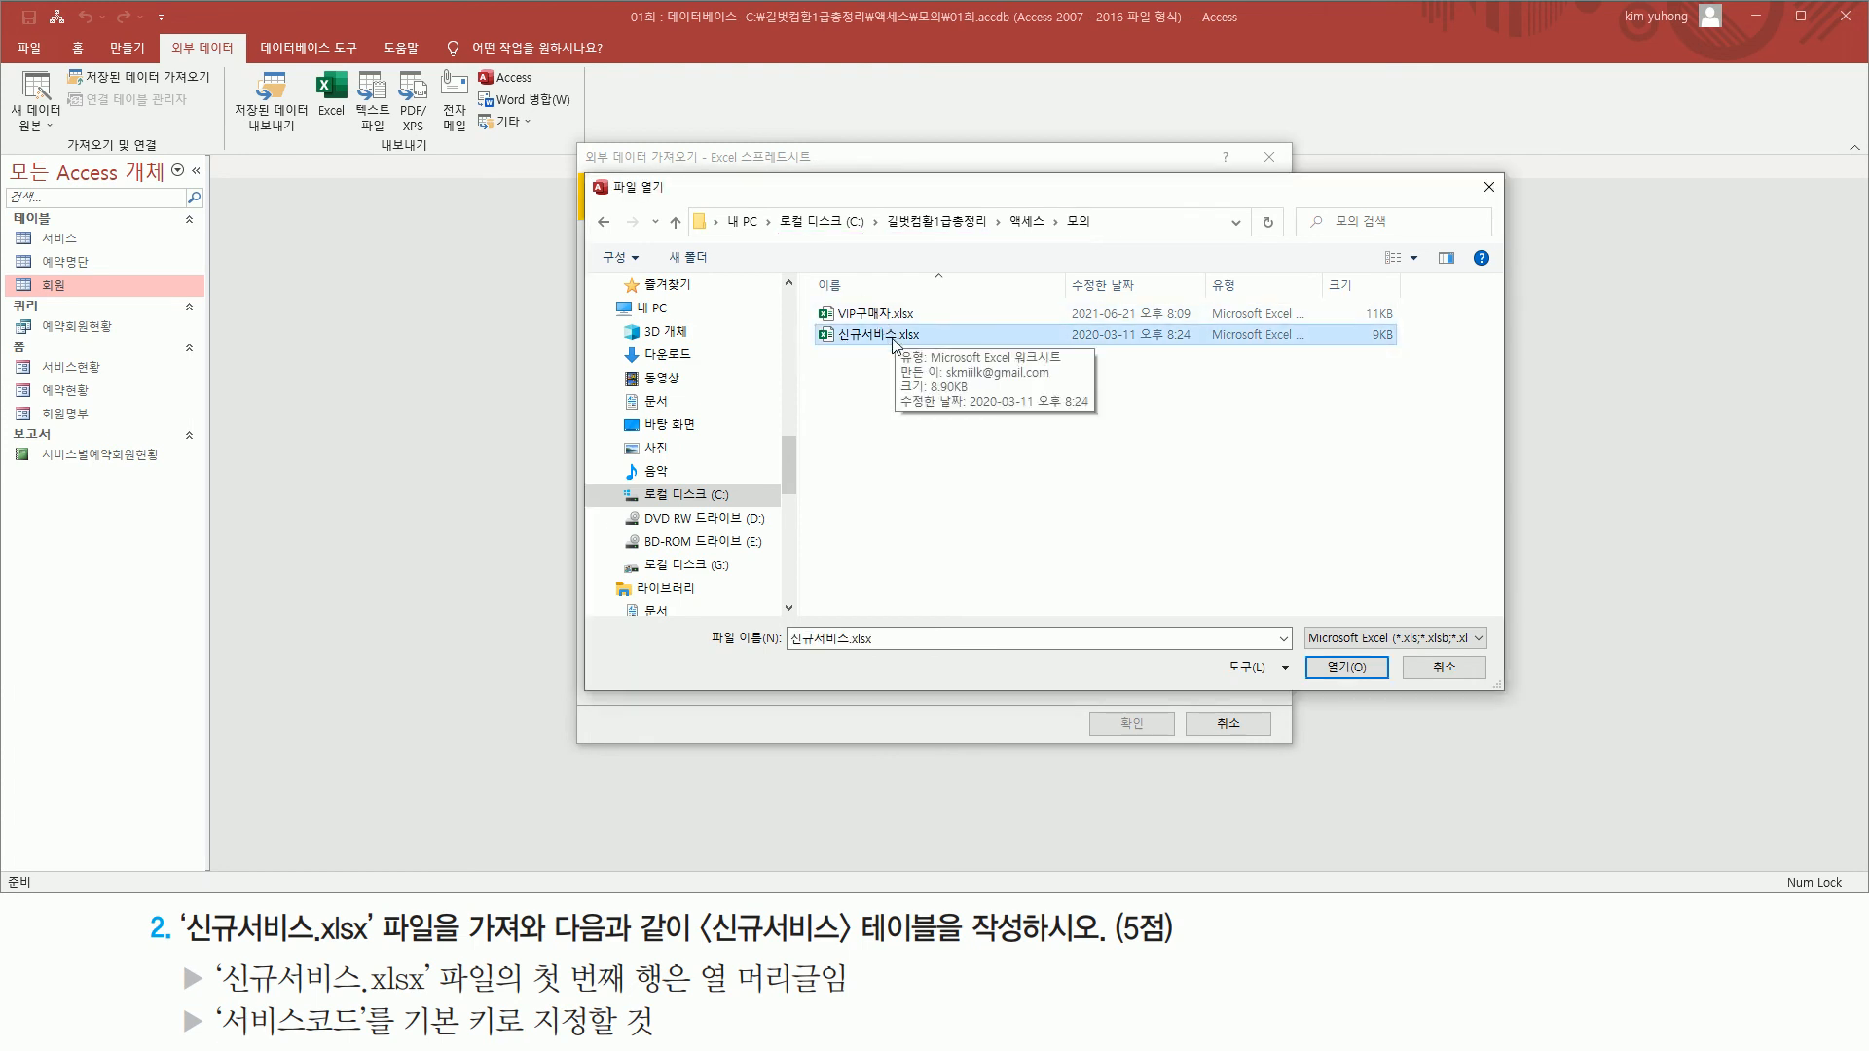
pyautogui.click(1347, 670)
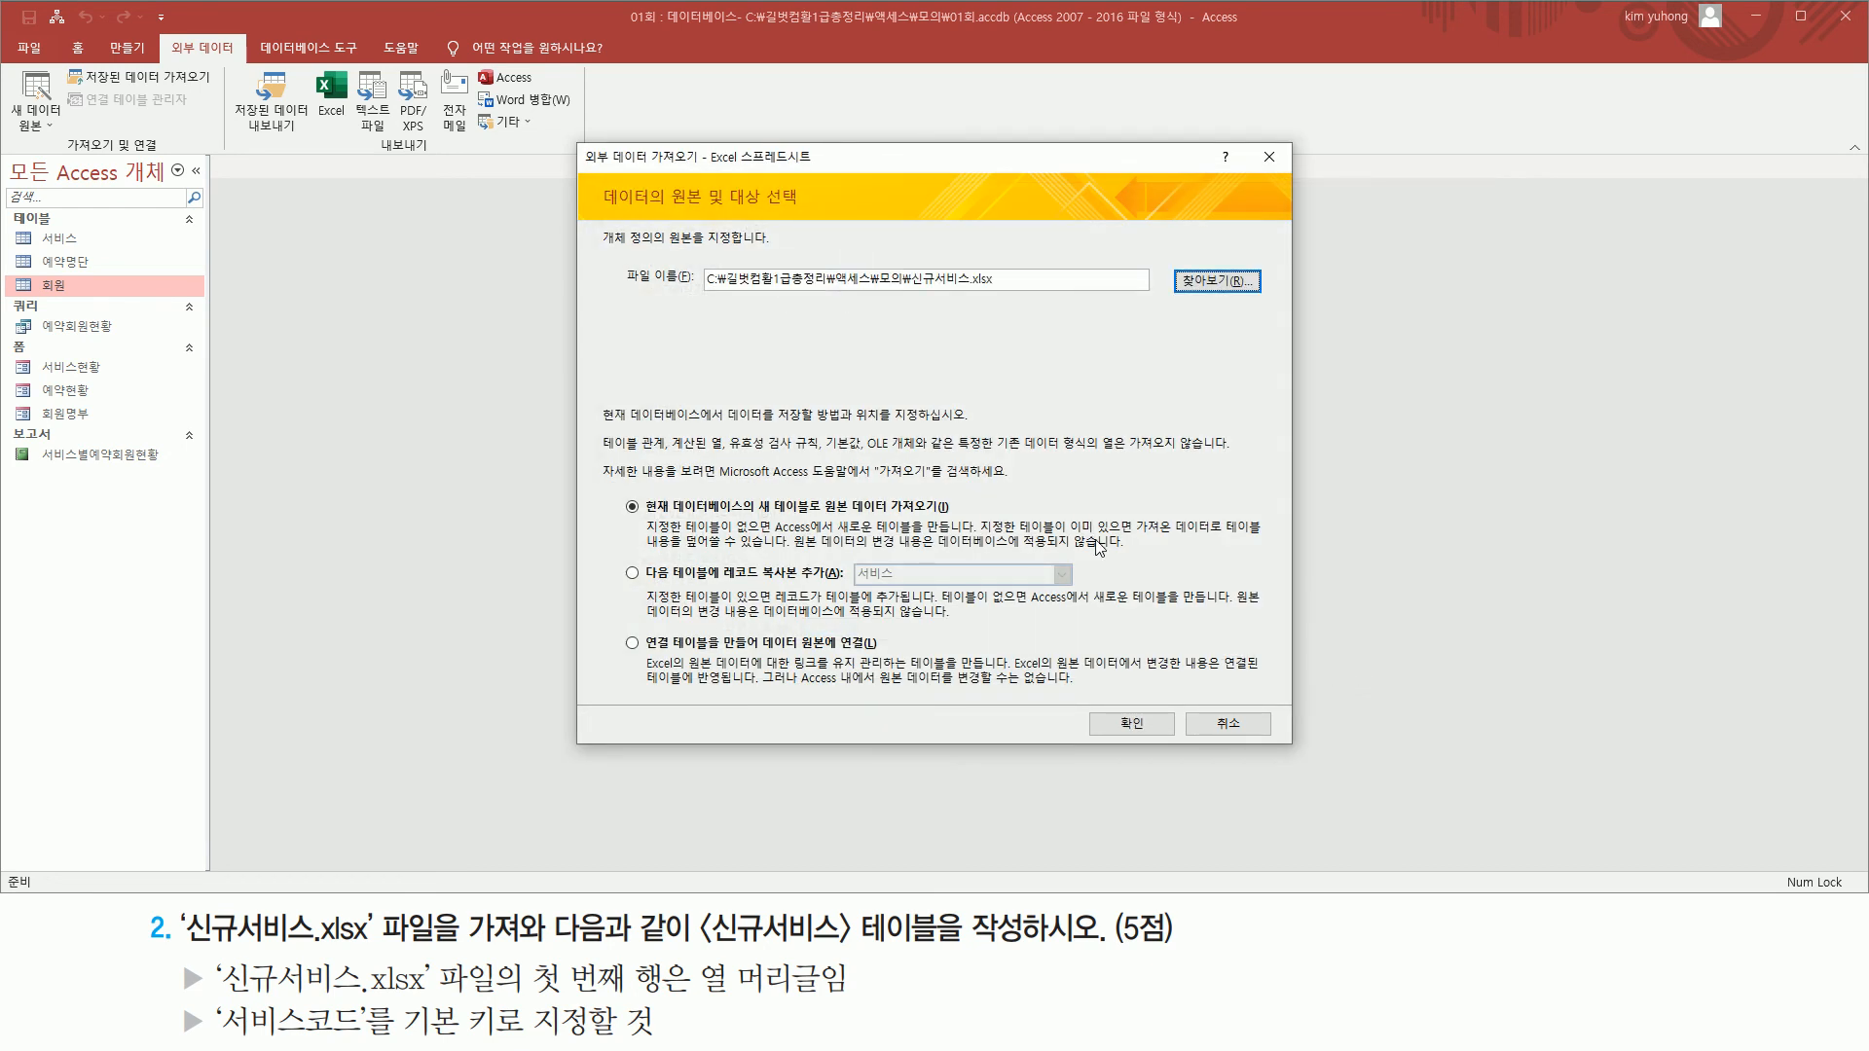
pyautogui.moveTo(697, 255); pyautogui.dragTo(1031, 299)
pyautogui.press('Escape')
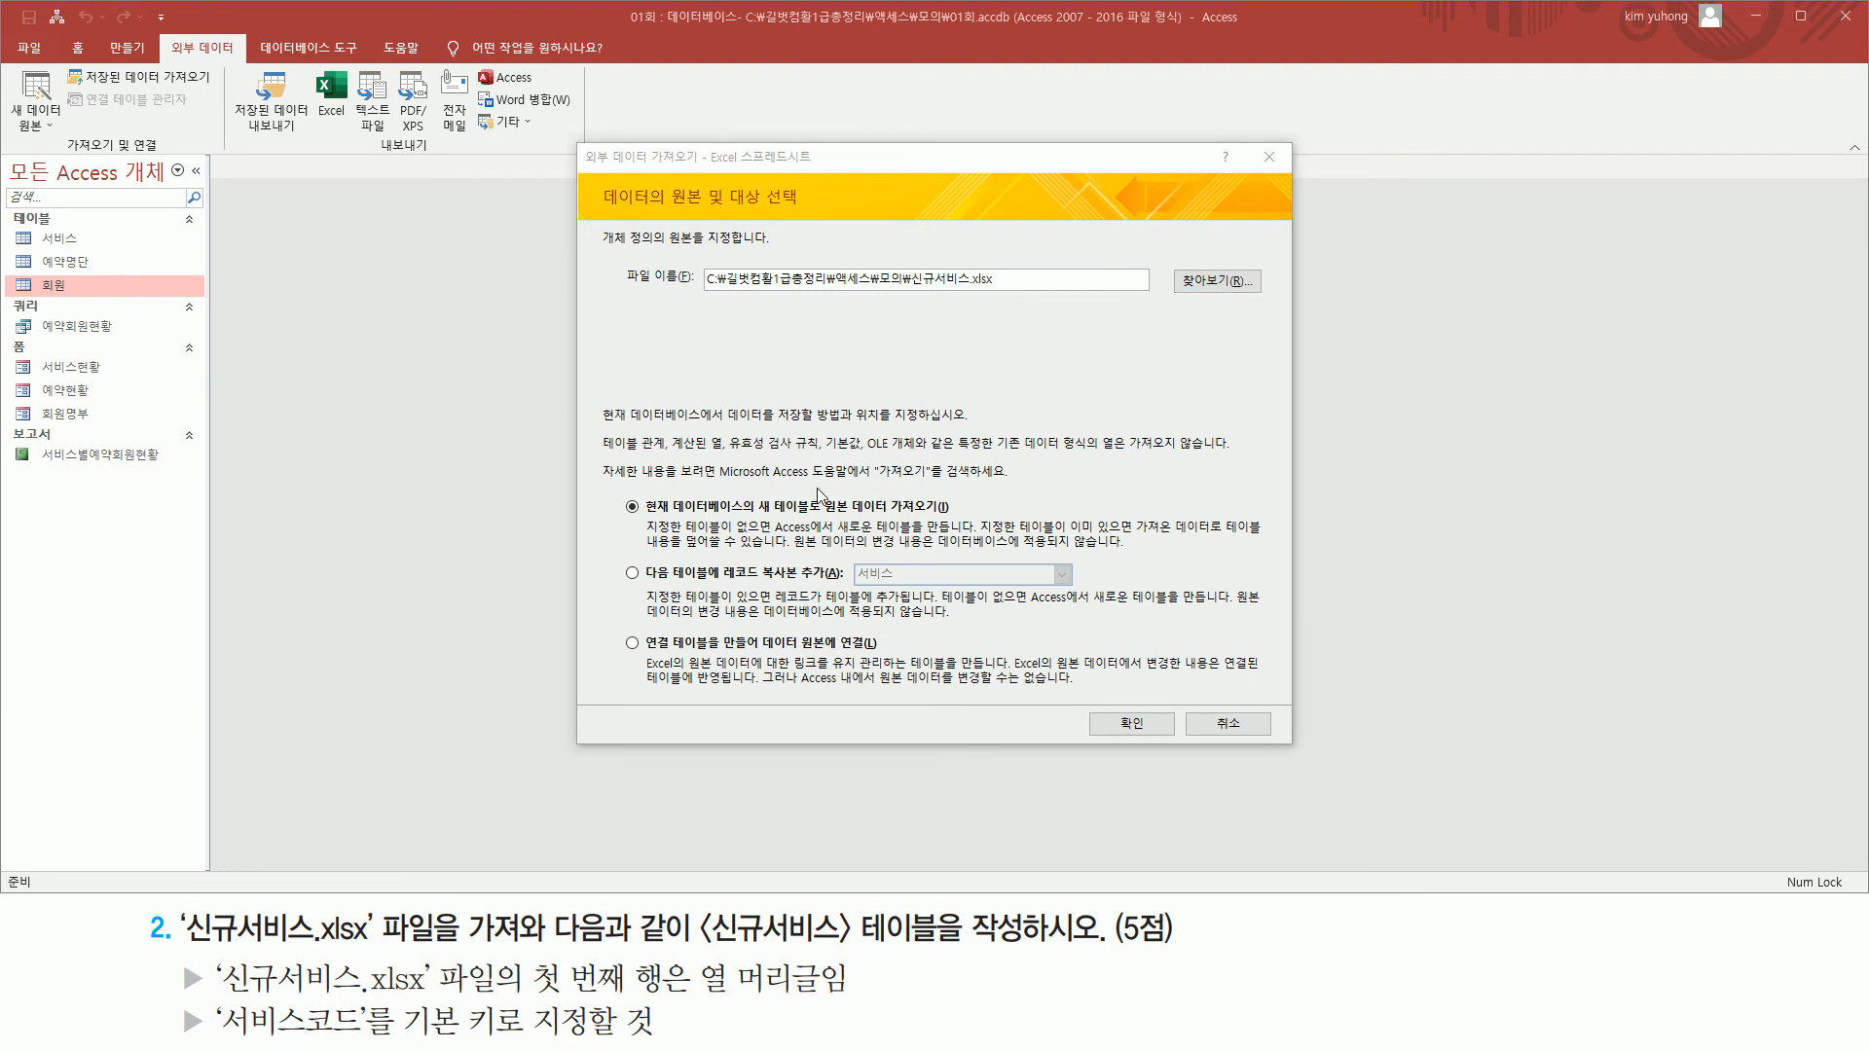
pyautogui.moveTo(701, 290); pyautogui.dragTo(1023, 291)
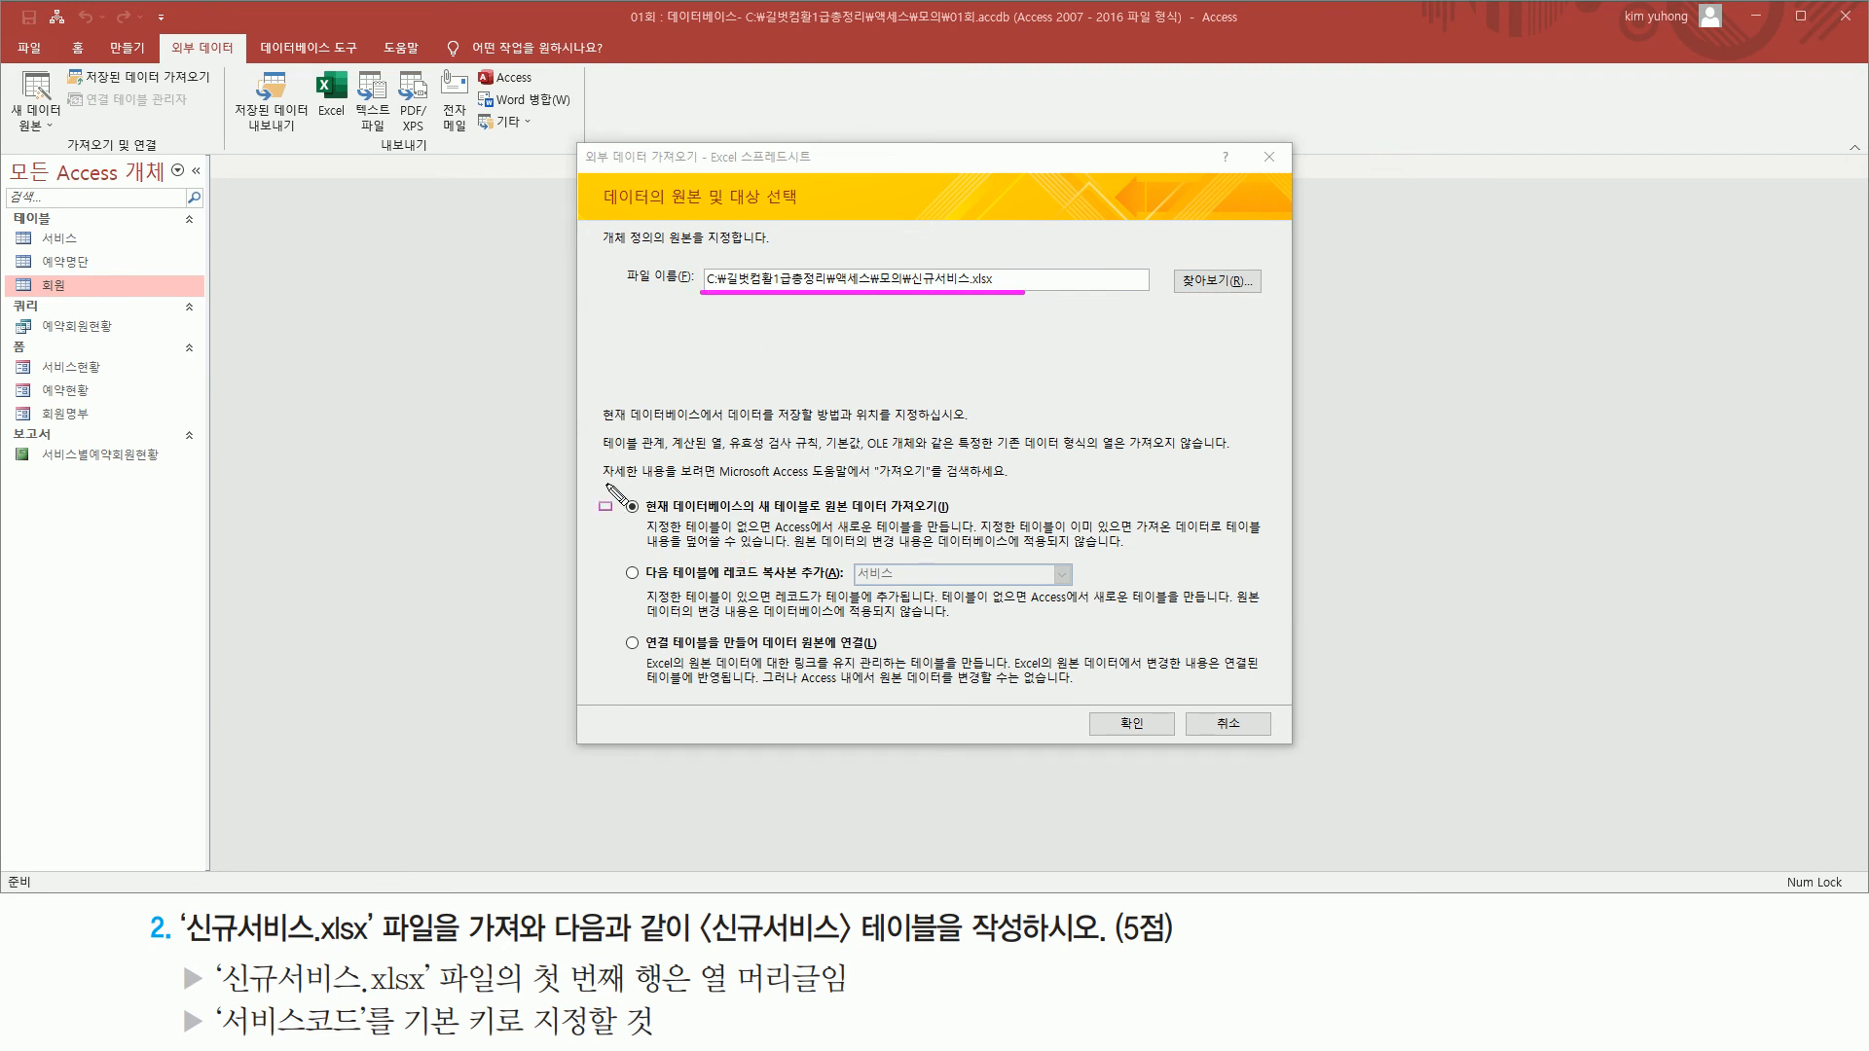
pyautogui.moveTo(611, 484)
pyautogui.mouseDown()
pyautogui.moveTo(628, 535)
pyautogui.moveTo(868, 613)
pyautogui.moveTo(1005, 725)
pyautogui.moveTo(1022, 628)
pyautogui.moveTo(1106, 624)
pyautogui.mouseUp()
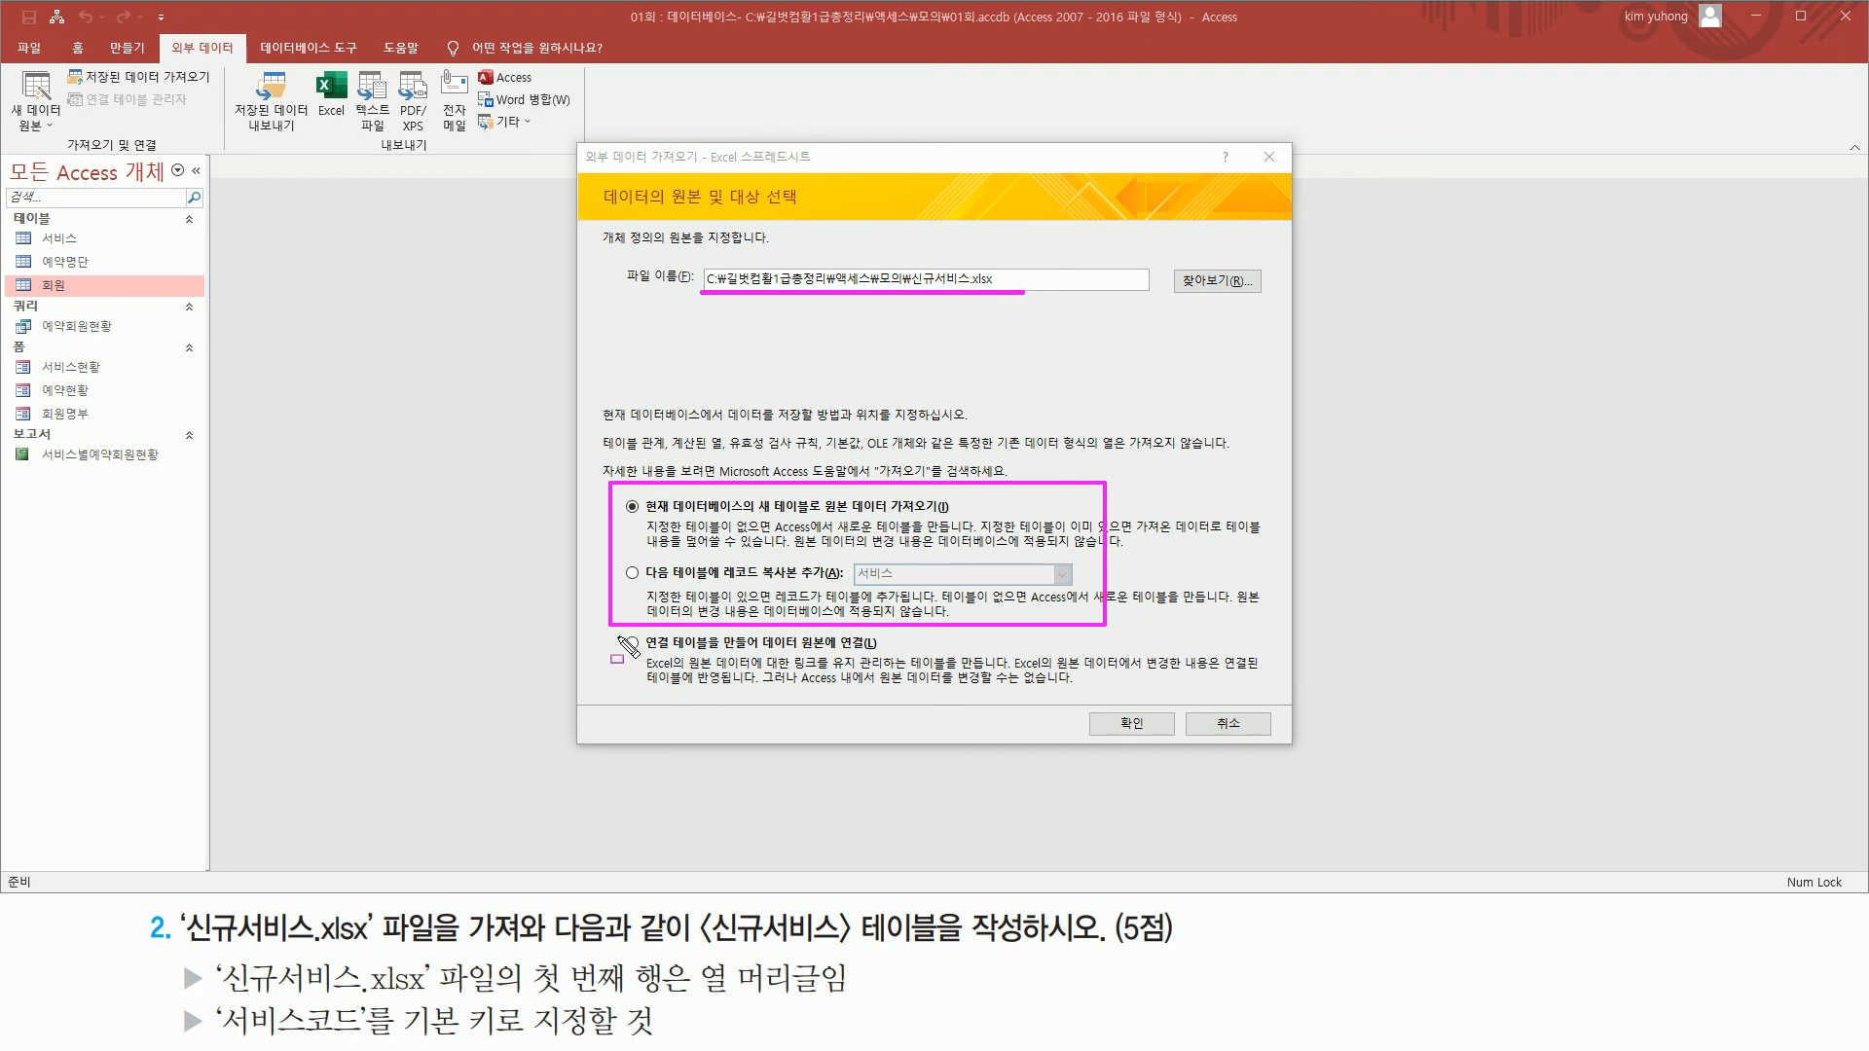
pyautogui.moveTo(609, 631); pyautogui.dragTo(1039, 697)
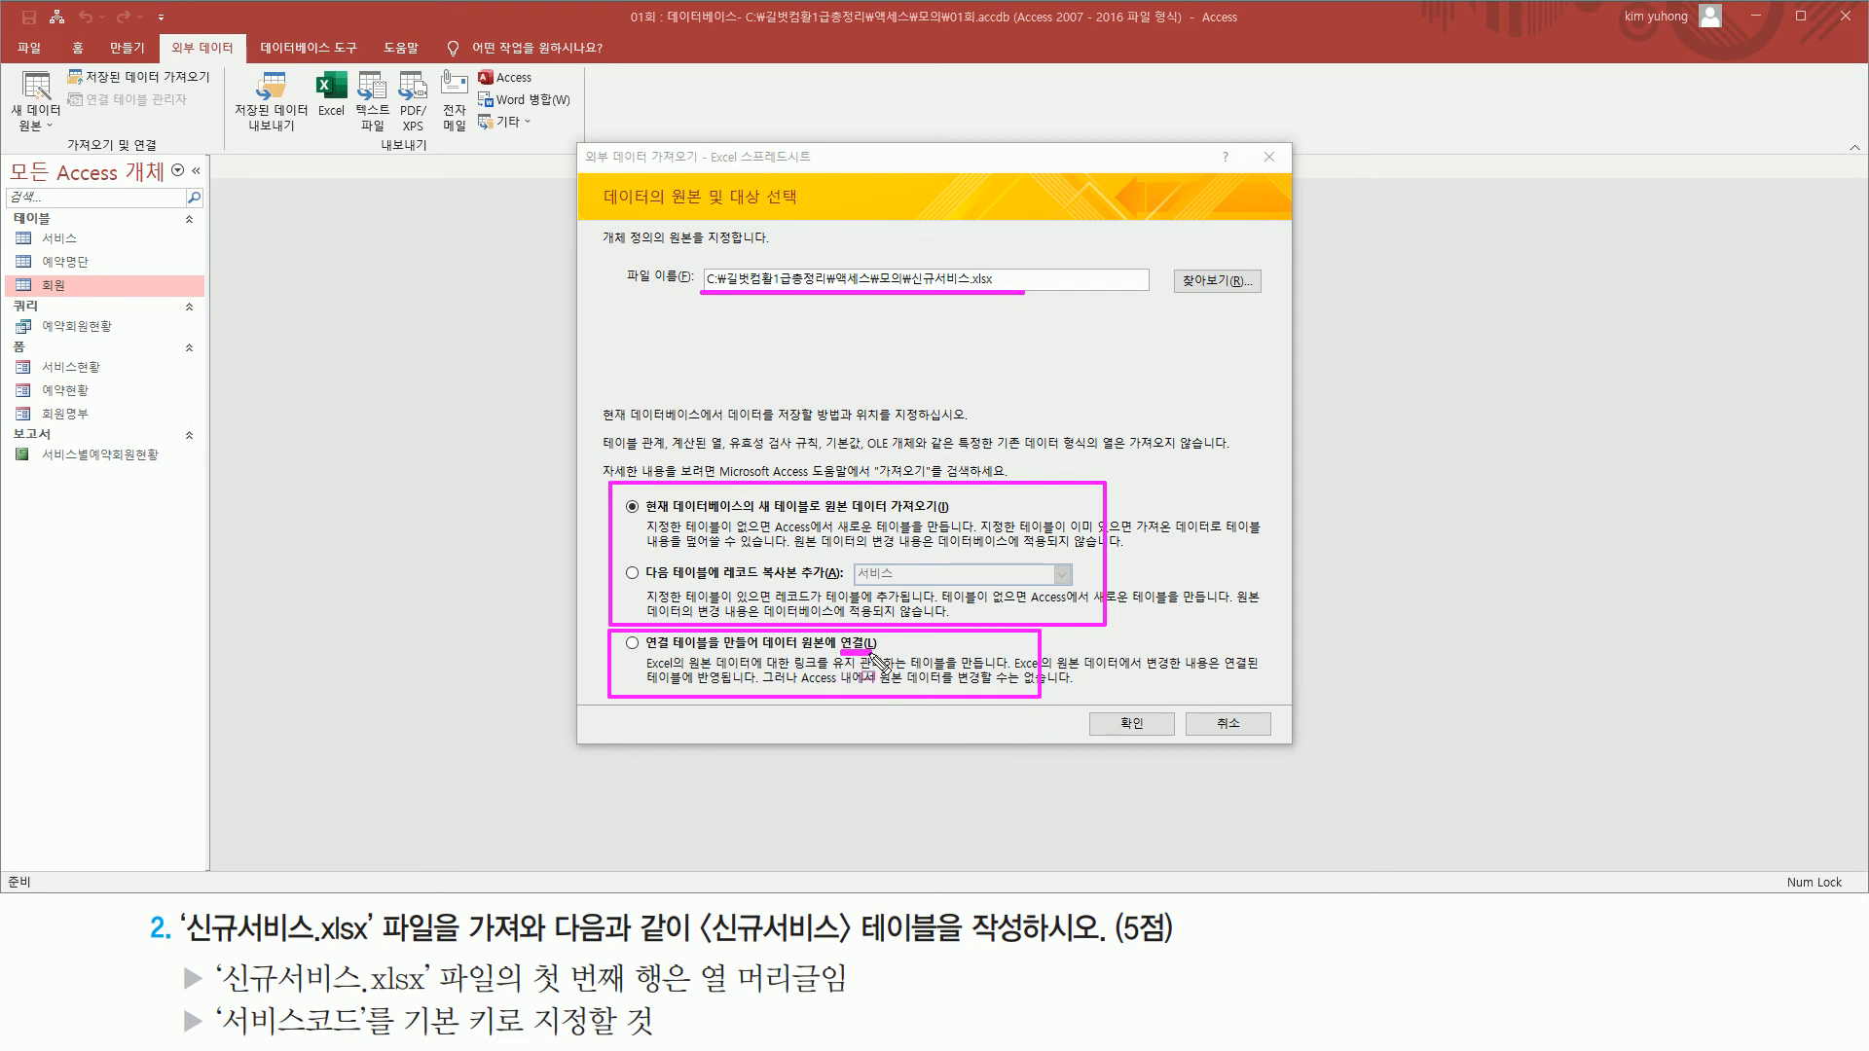
pyautogui.moveTo(842, 653); pyautogui.dragTo(872, 653)
pyautogui.moveTo(748, 489); pyautogui.dragTo(825, 519)
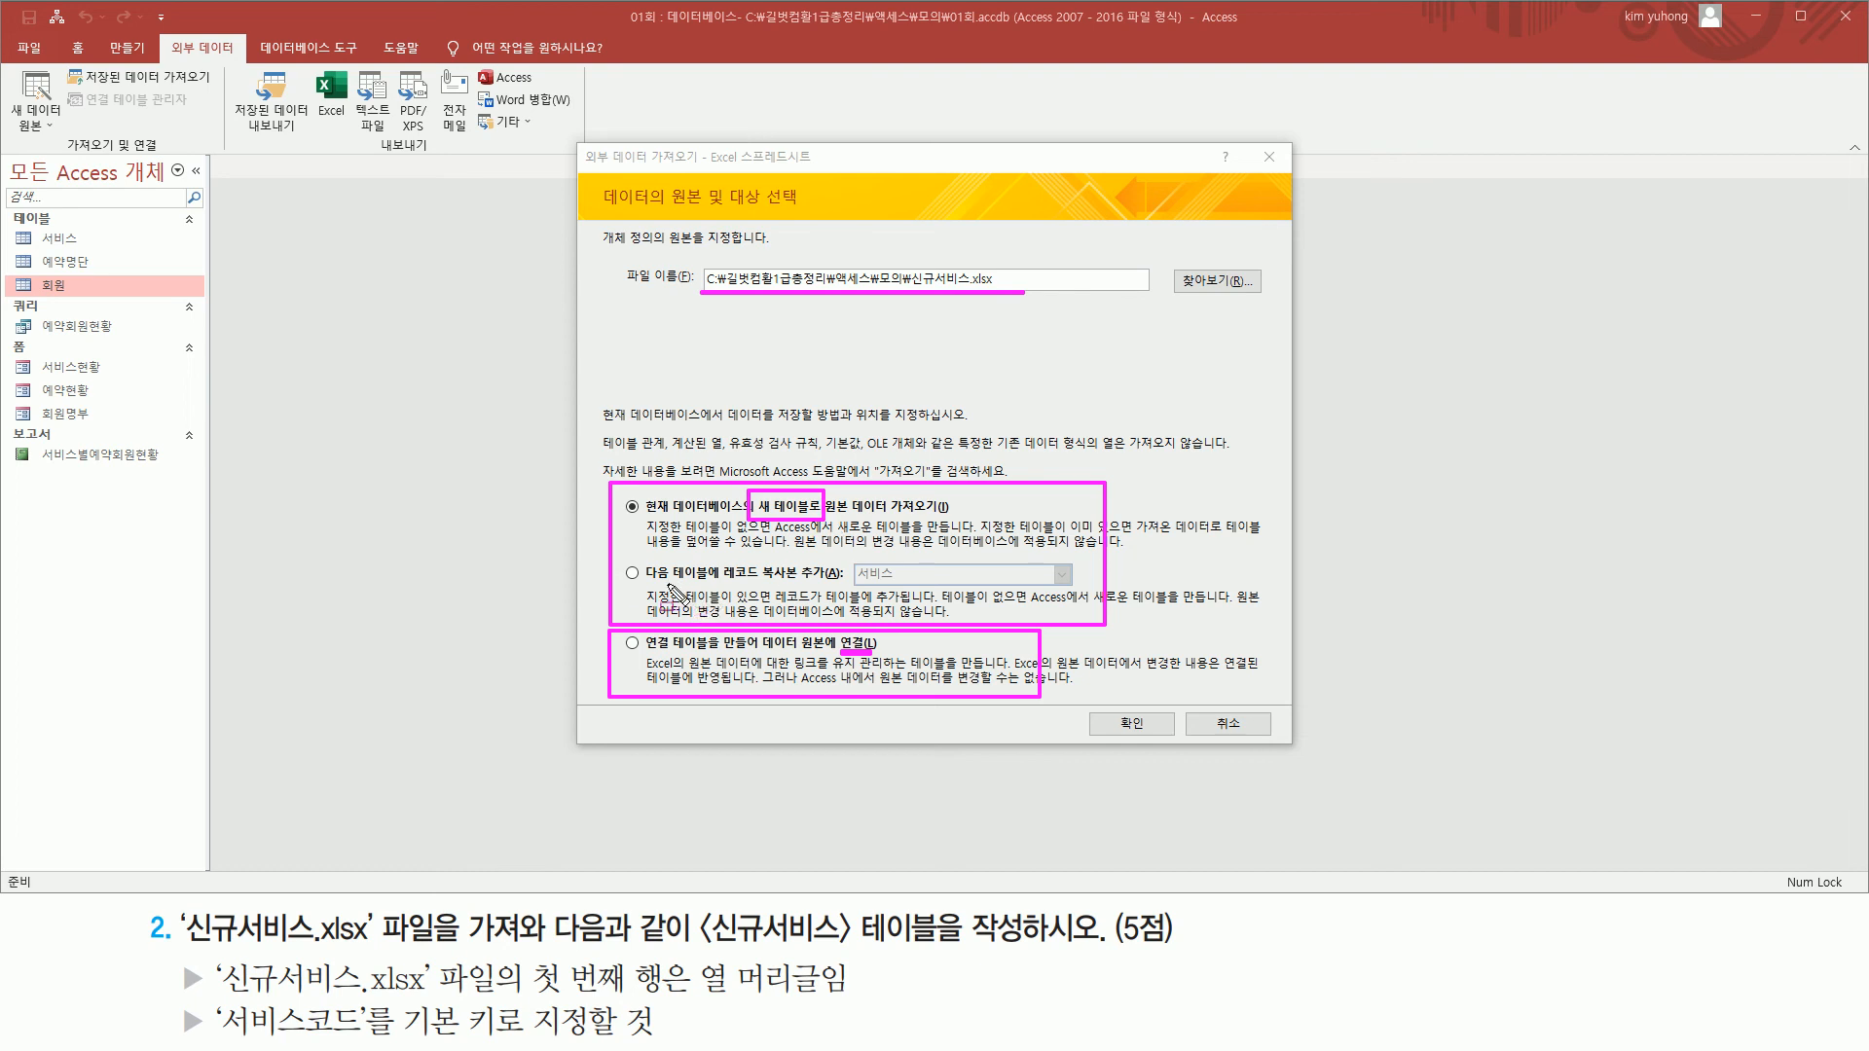
pyautogui.moveTo(645, 584); pyautogui.dragTo(722, 585)
pyautogui.moveTo(691, 946); pyautogui.dragTo(936, 950)
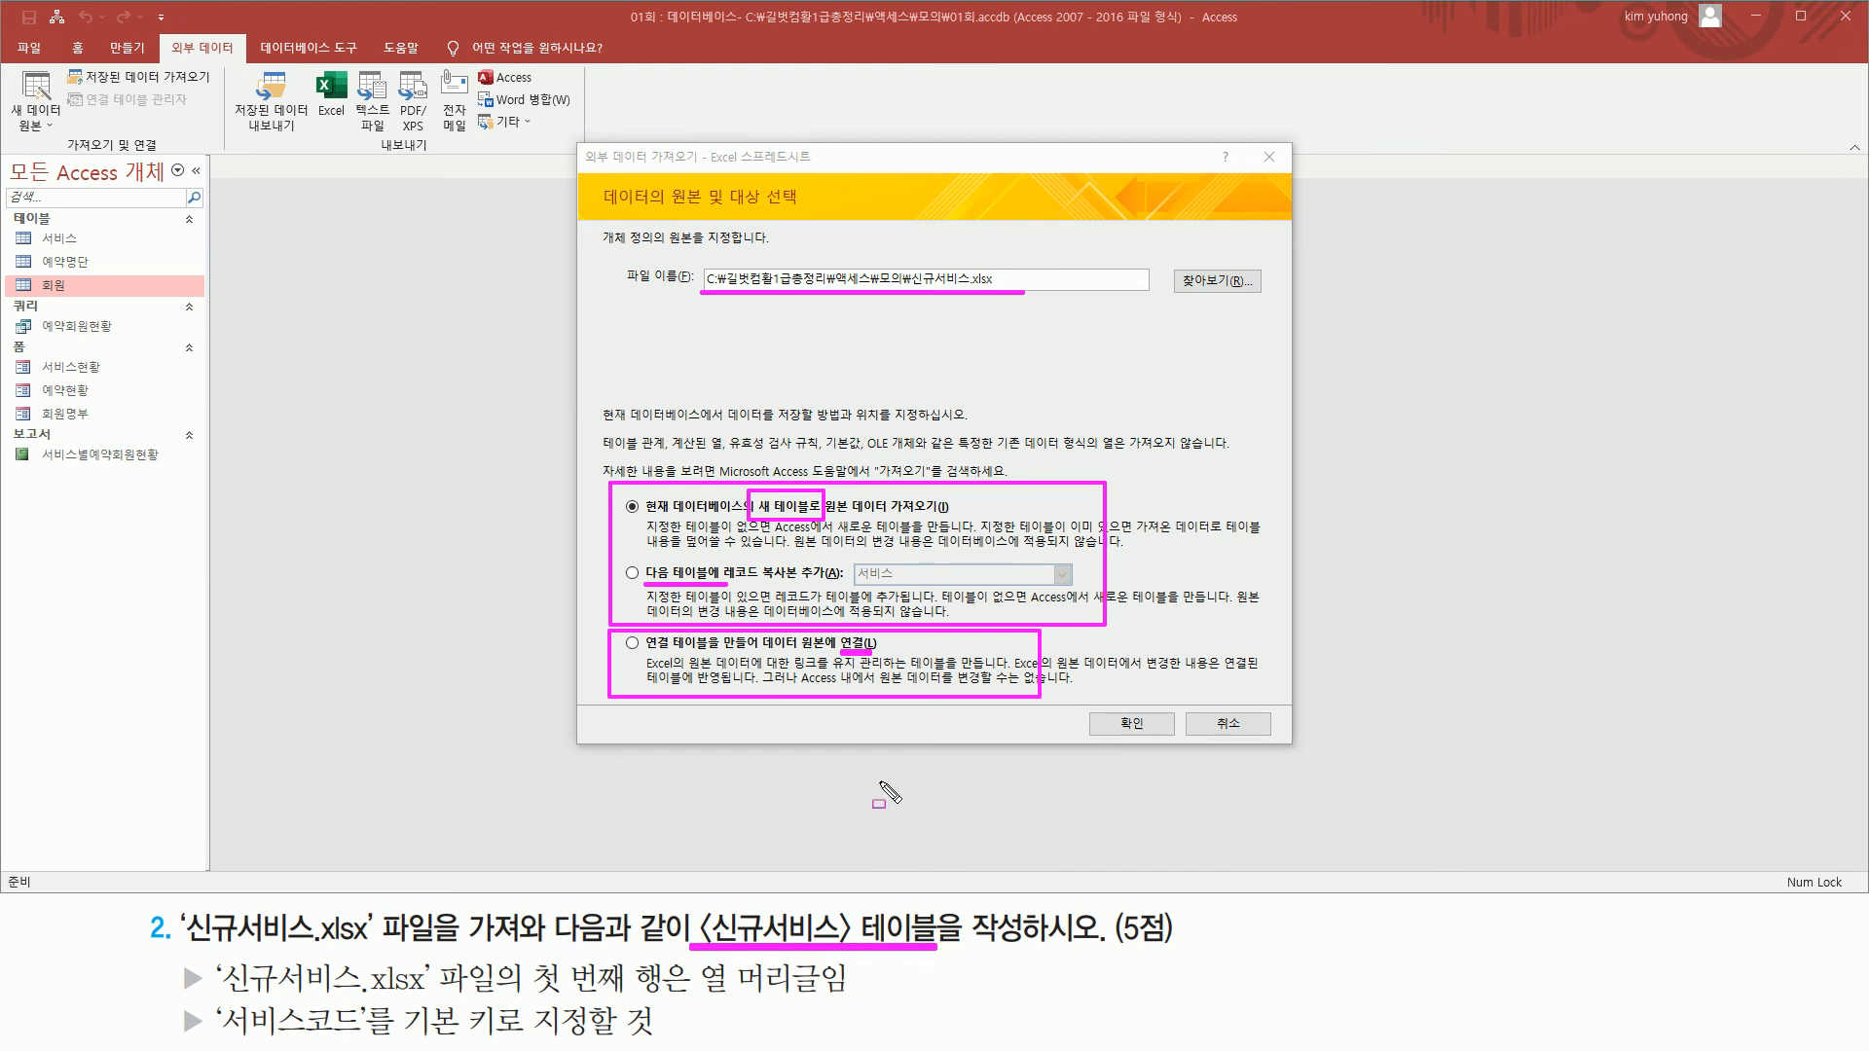
pyautogui.press('Escape')
# Choose to import the source data into a new table in the current database and continue to the spreadsheet import wizard
pyautogui.click(679, 513)
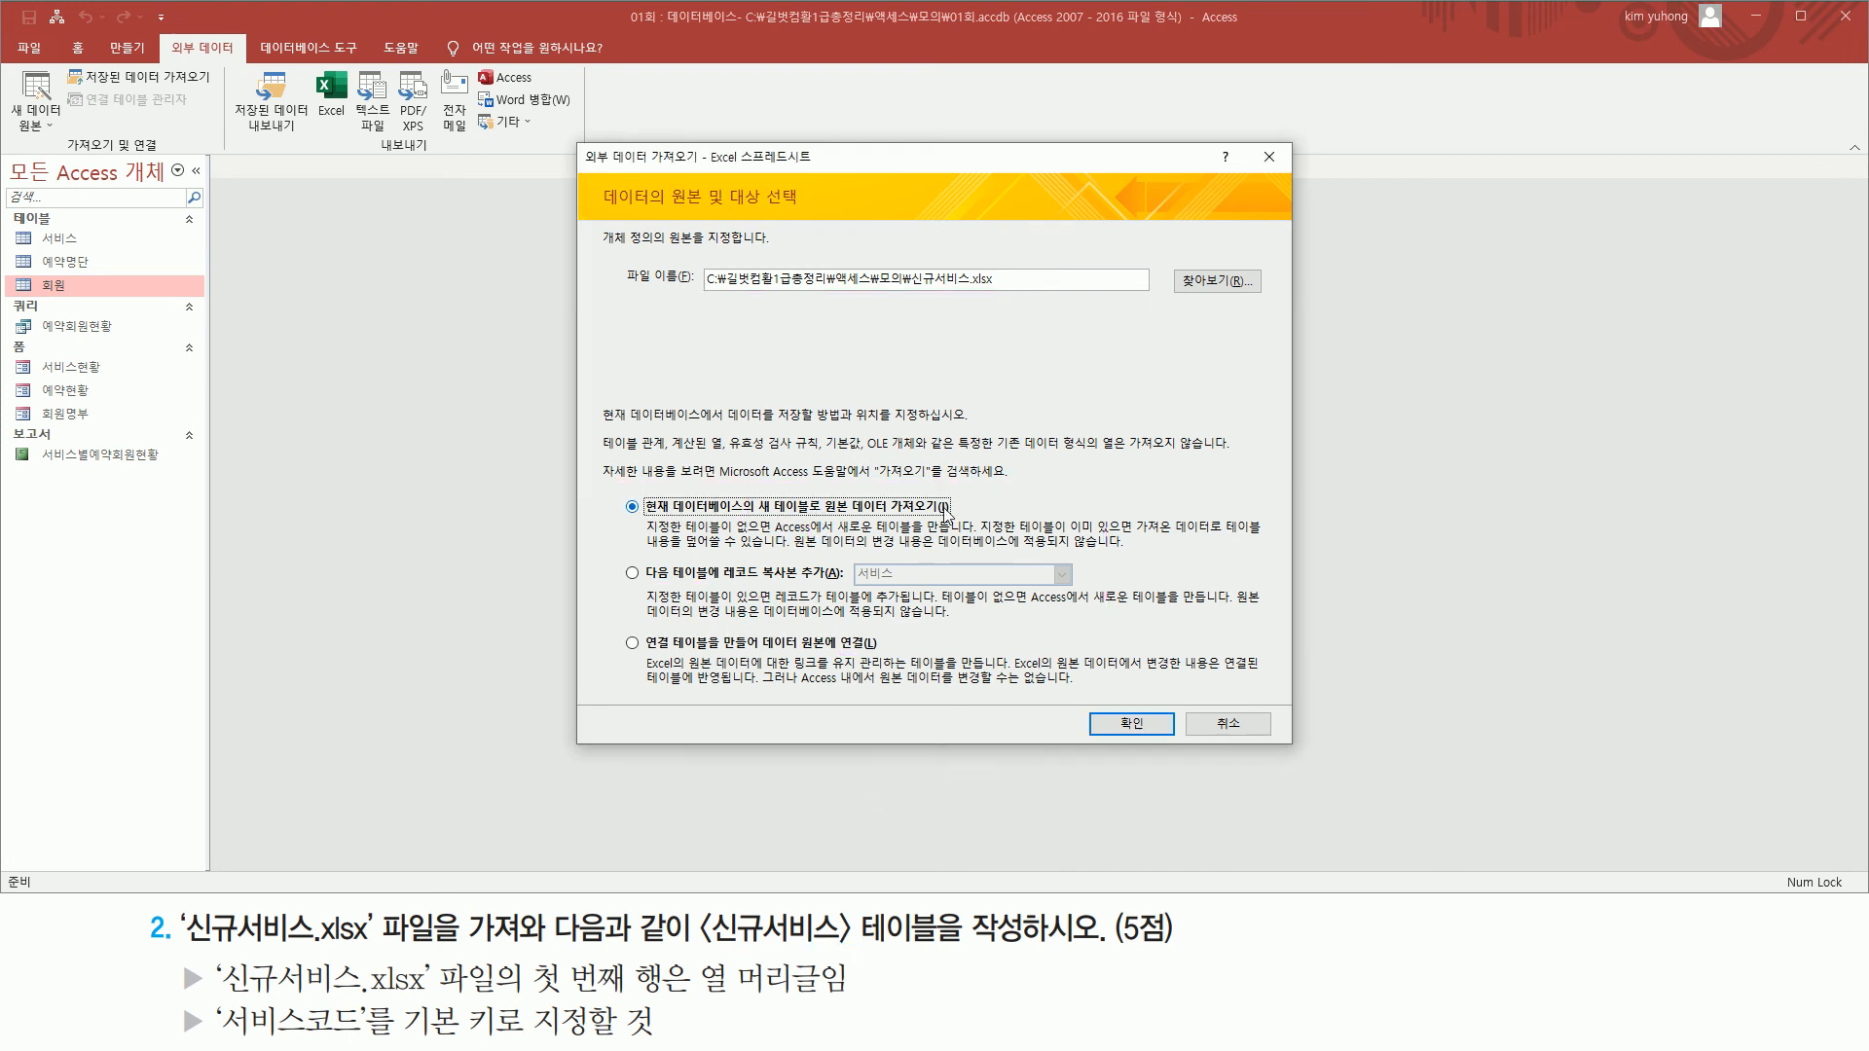
pyautogui.click(1129, 724)
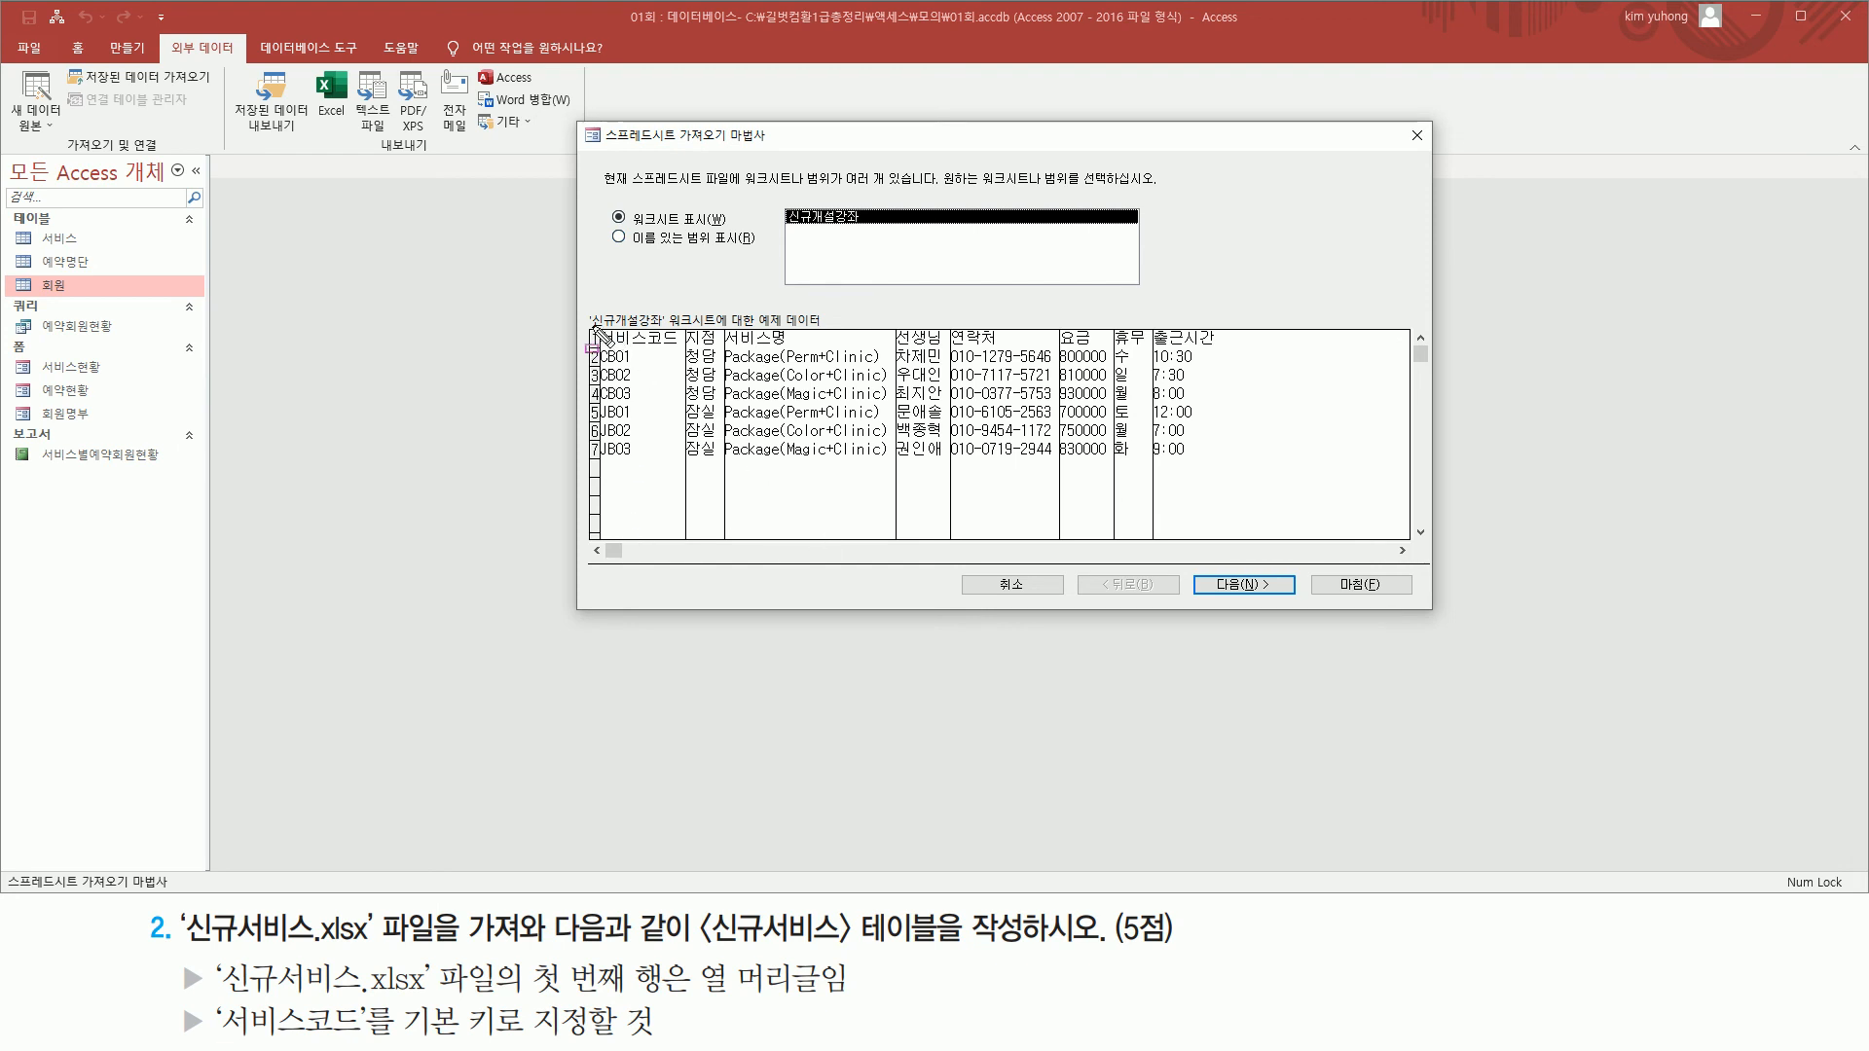
pyautogui.moveTo(579, 322)
pyautogui.mouseDown()
pyautogui.moveTo(1258, 494)
pyautogui.moveTo(1279, 471)
pyautogui.mouseUp()
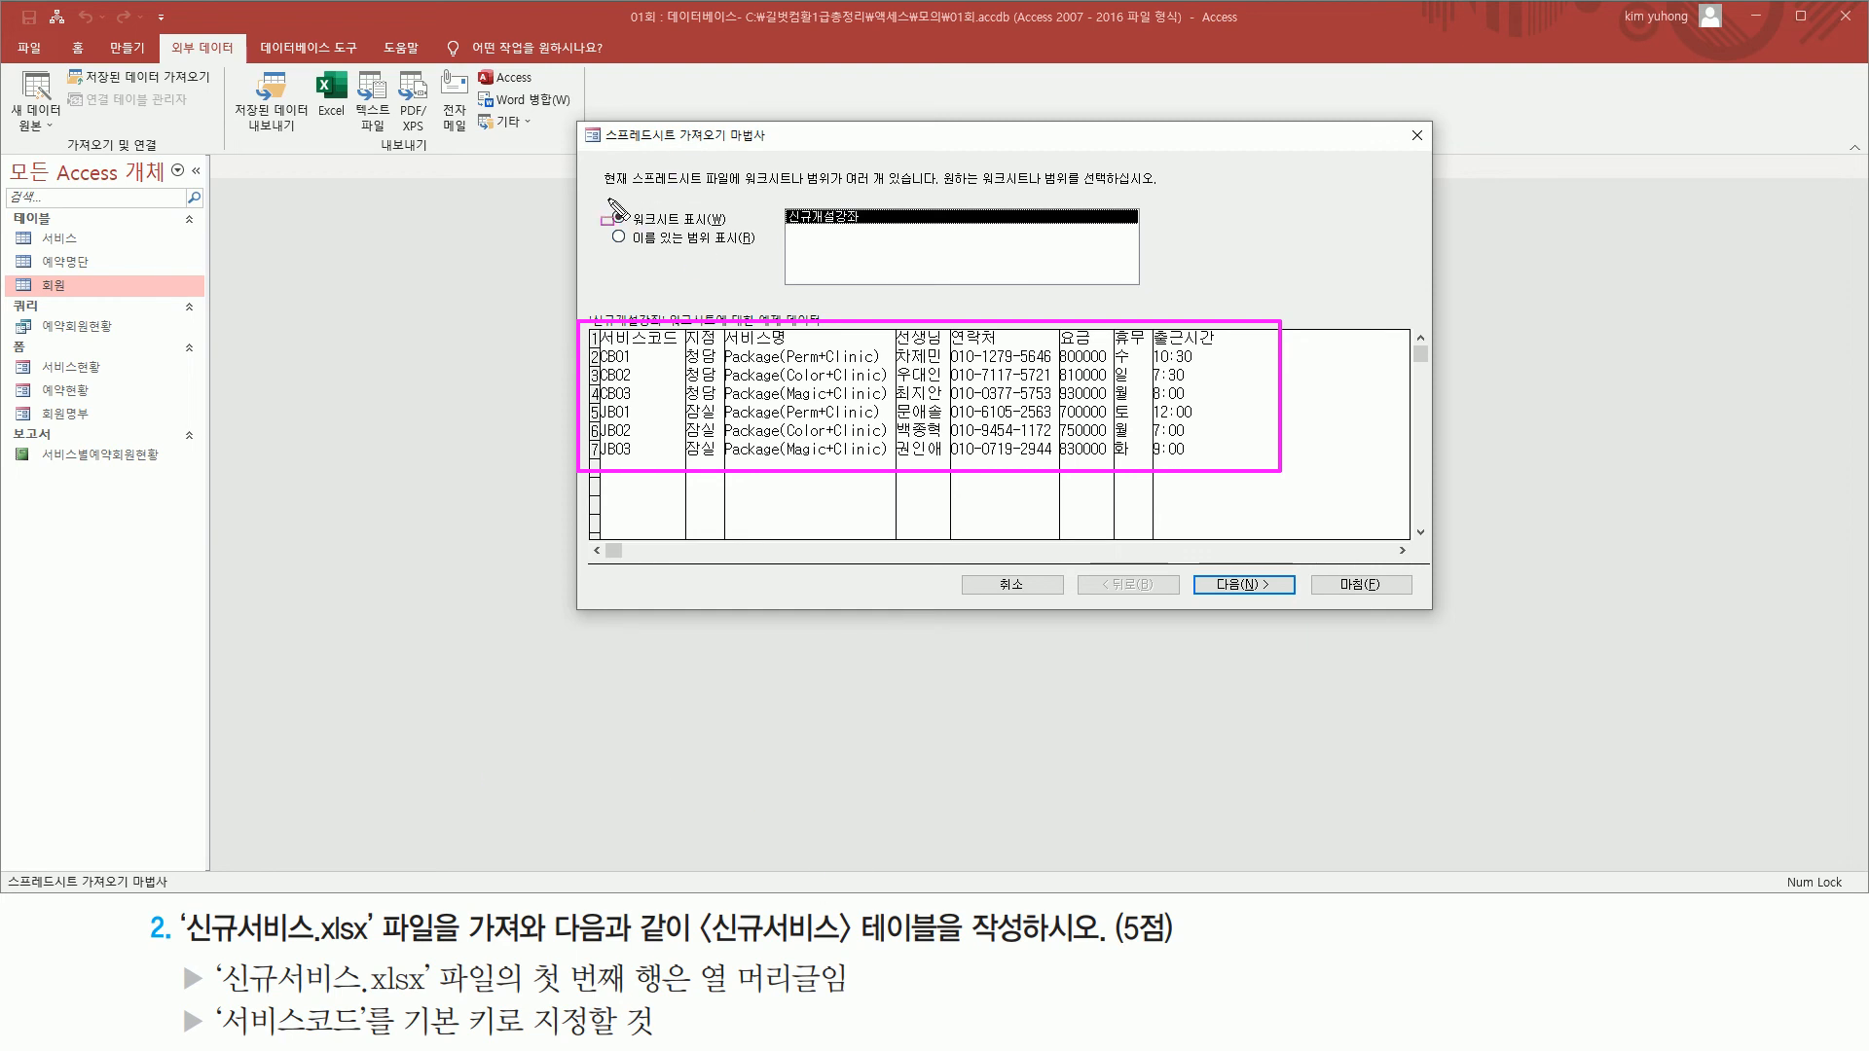
# Keep the 신규개설강좌 worksheet as the import source and treat its first row as column headings
pyautogui.moveTo(603, 199); pyautogui.dragTo(735, 230)
pyautogui.press('Escape')
pyautogui.click(1240, 584)
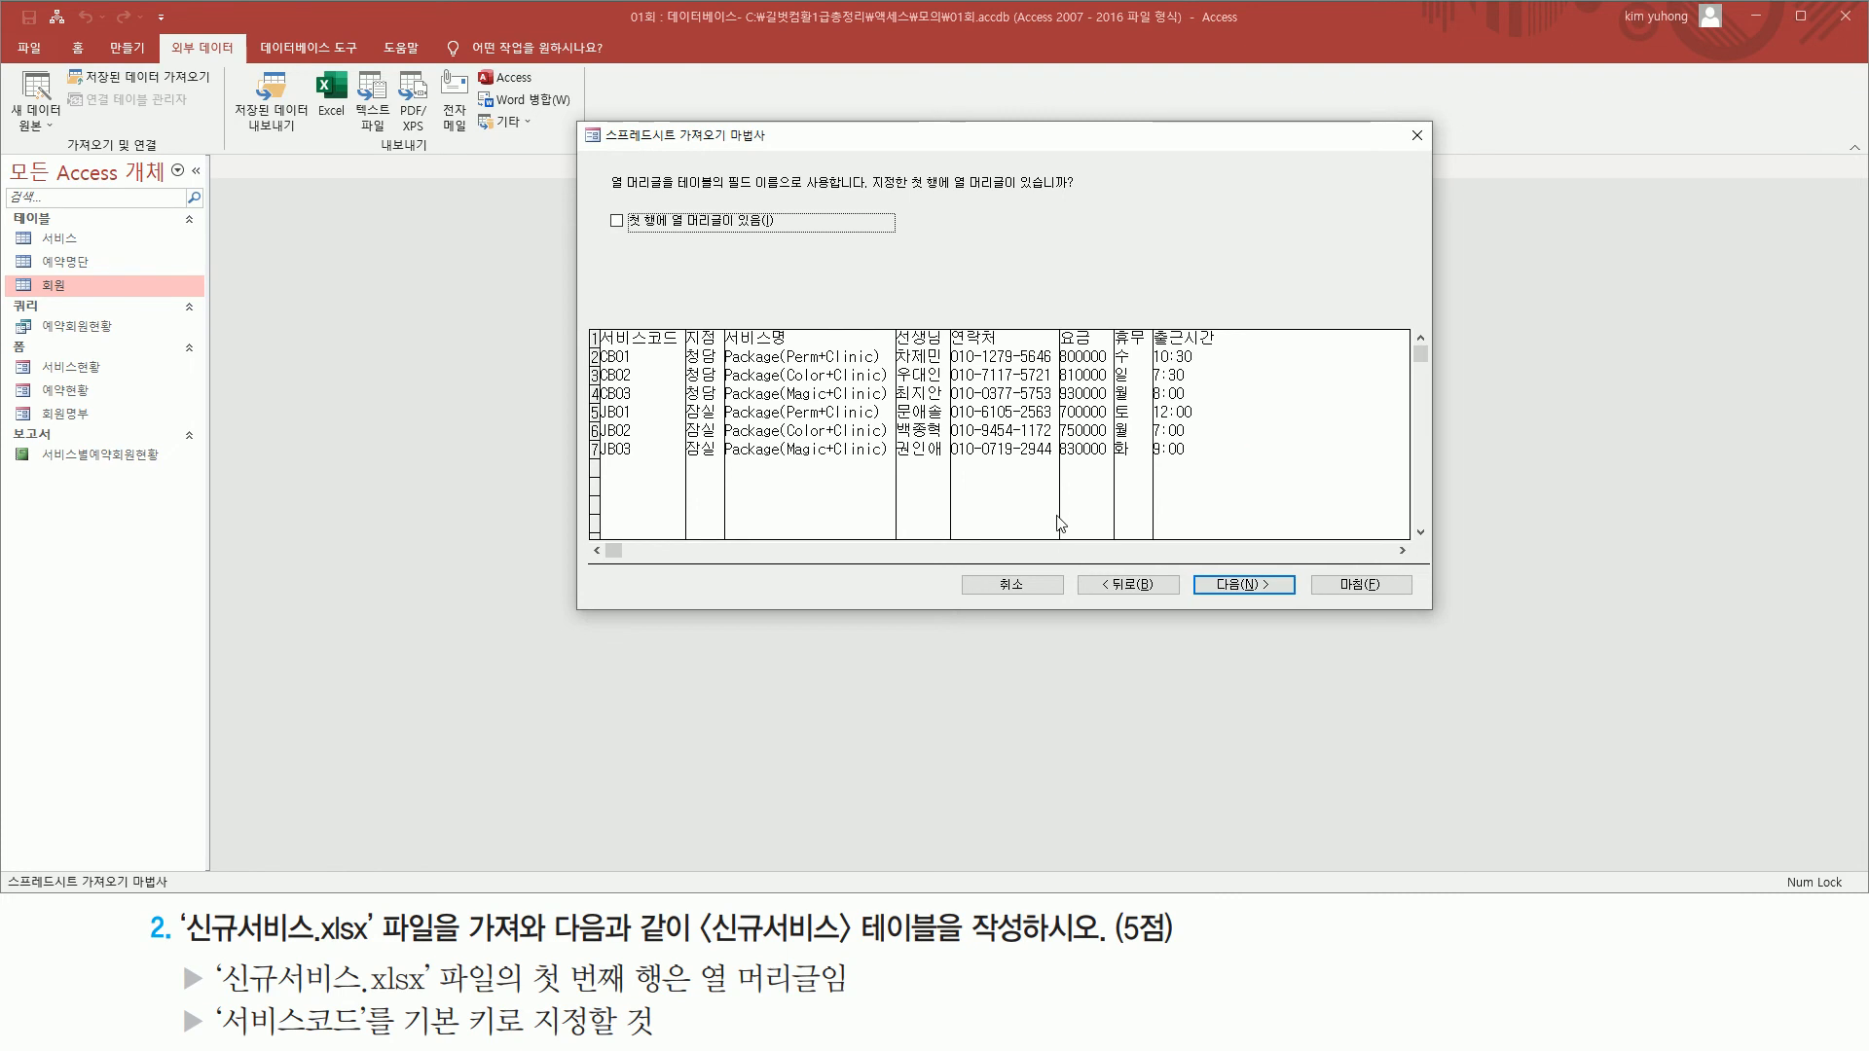
pyautogui.moveTo(589, 200); pyautogui.dragTo(798, 239)
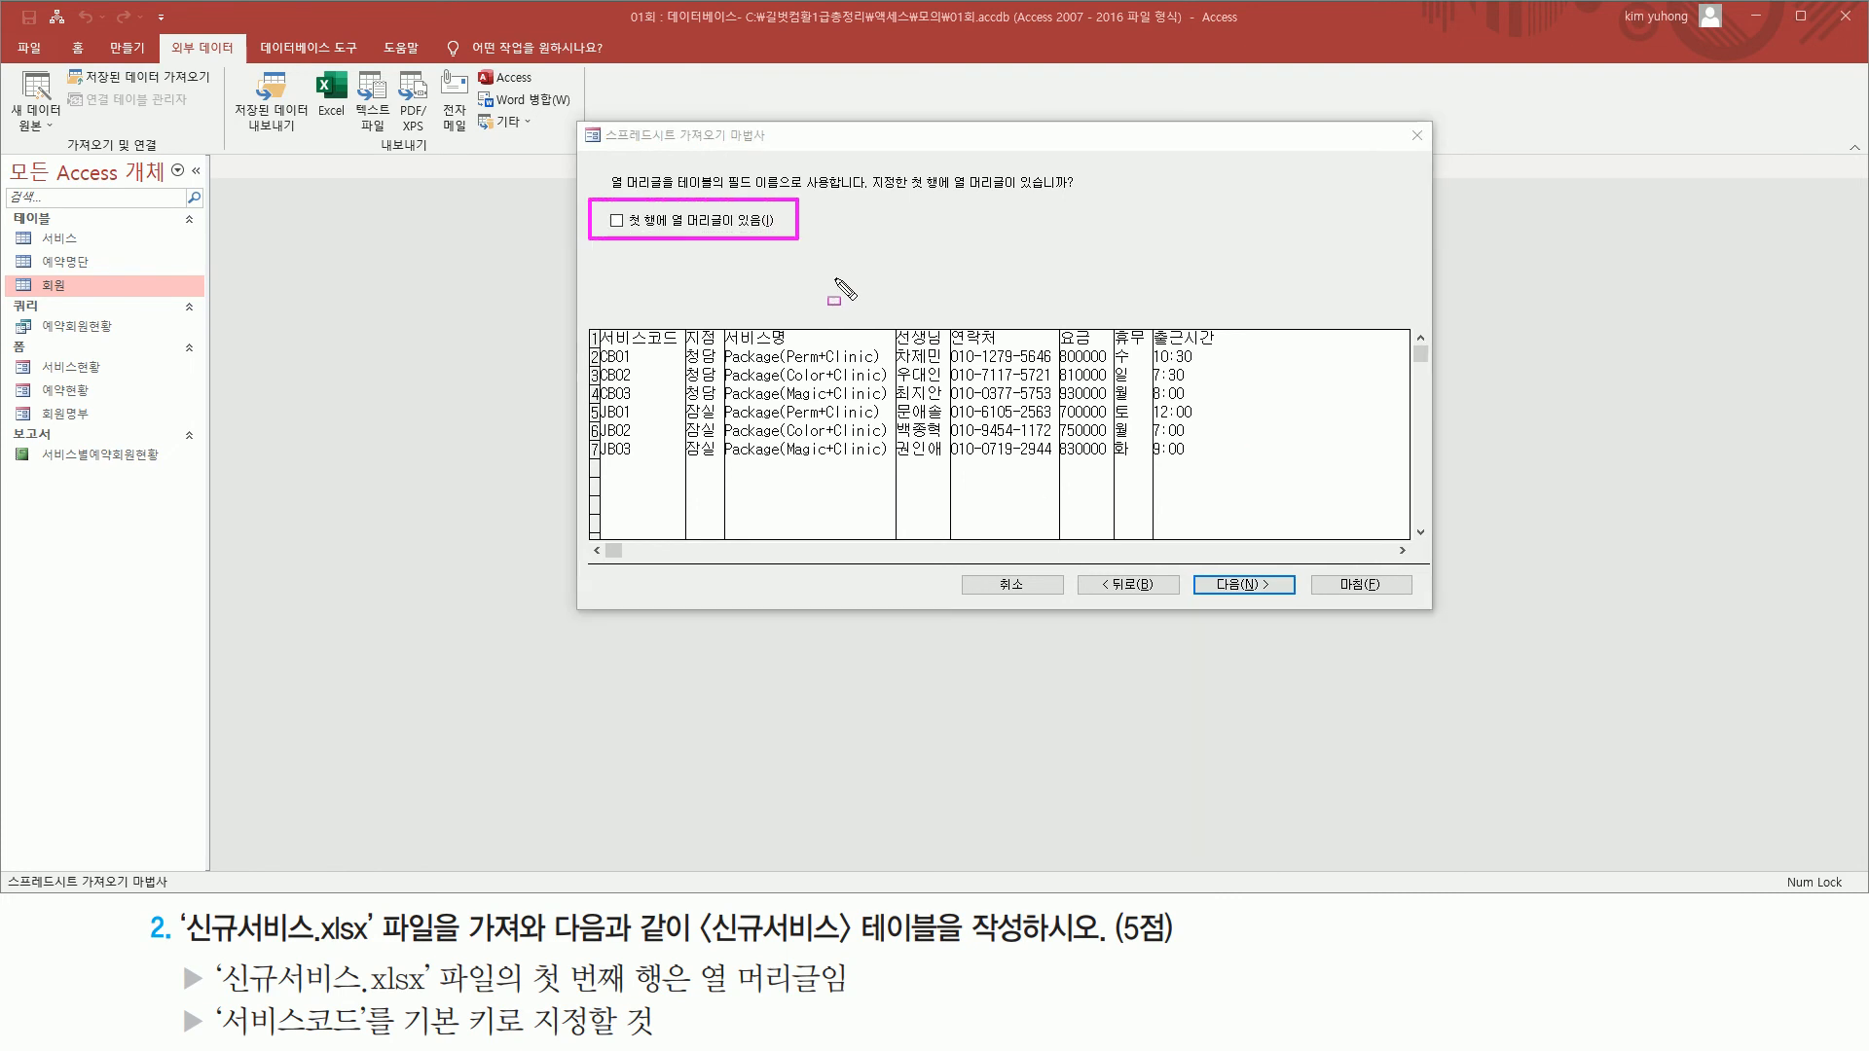
pyautogui.moveTo(526, 1000); pyautogui.dragTo(855, 999)
pyautogui.press('Escape')
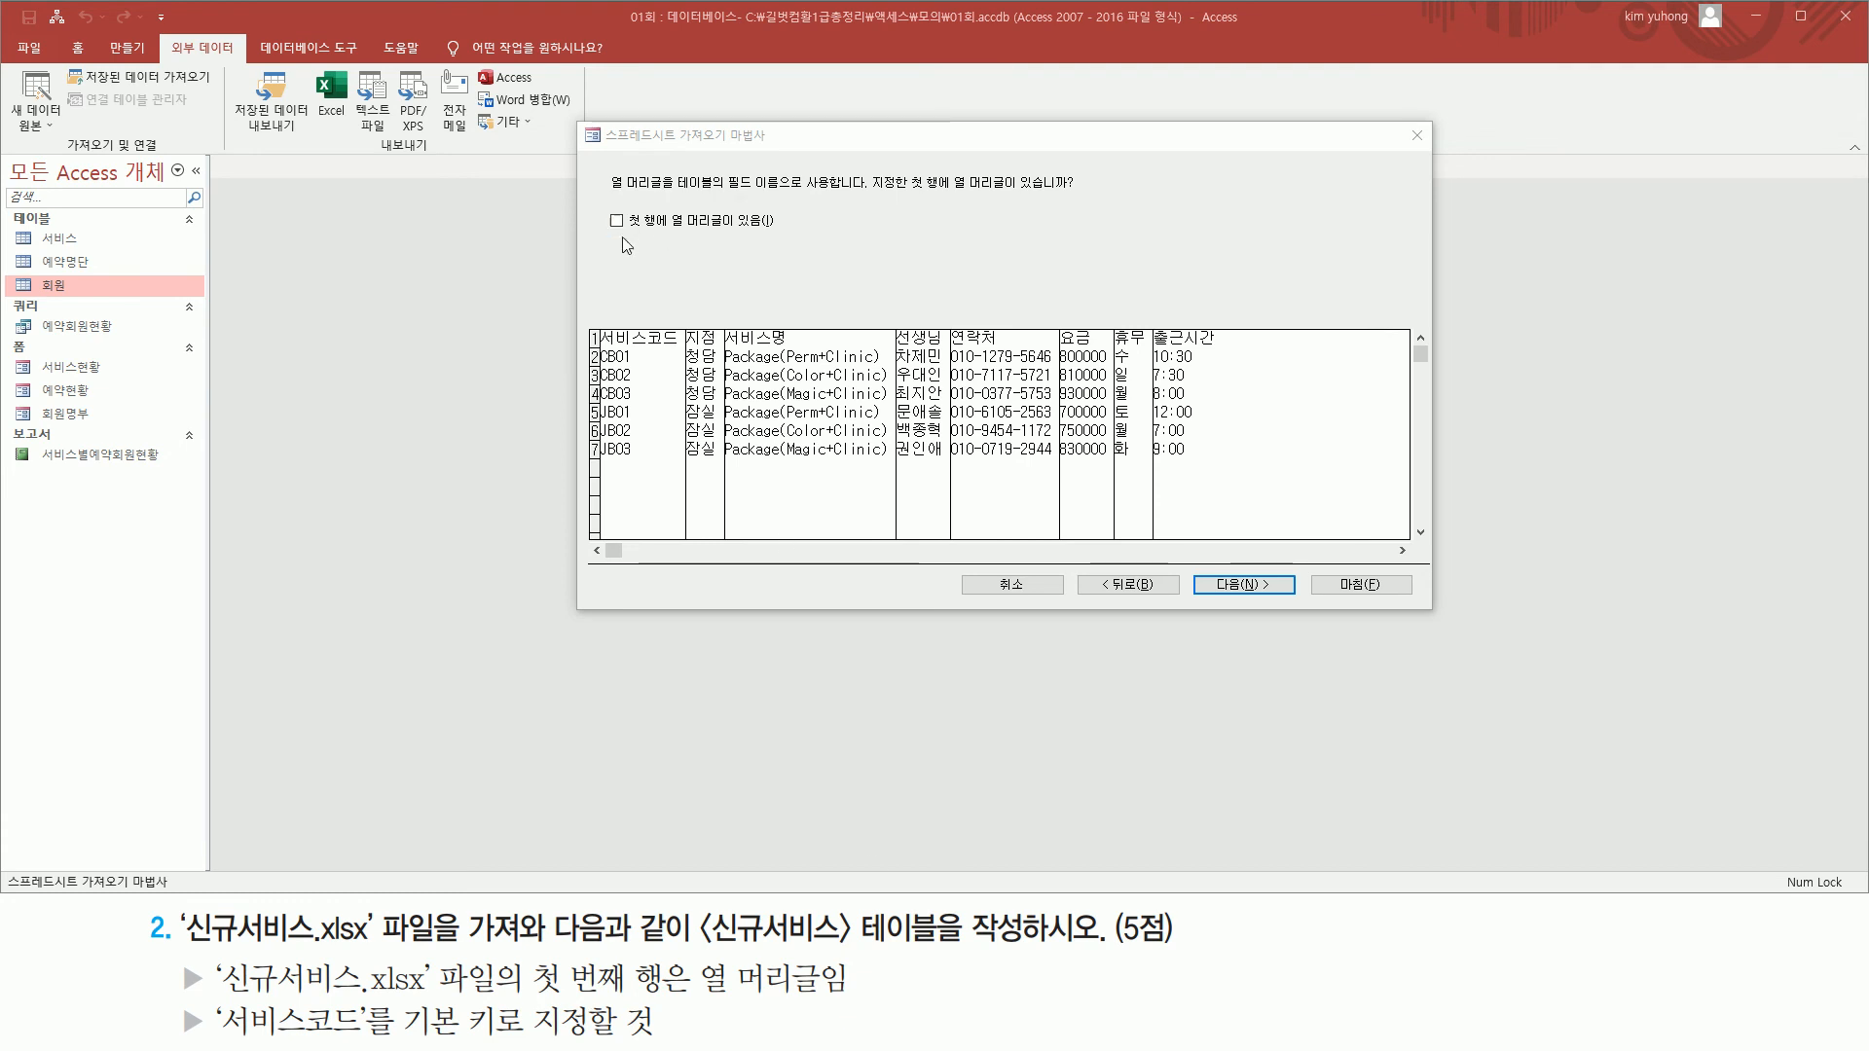
pyautogui.click(670, 229)
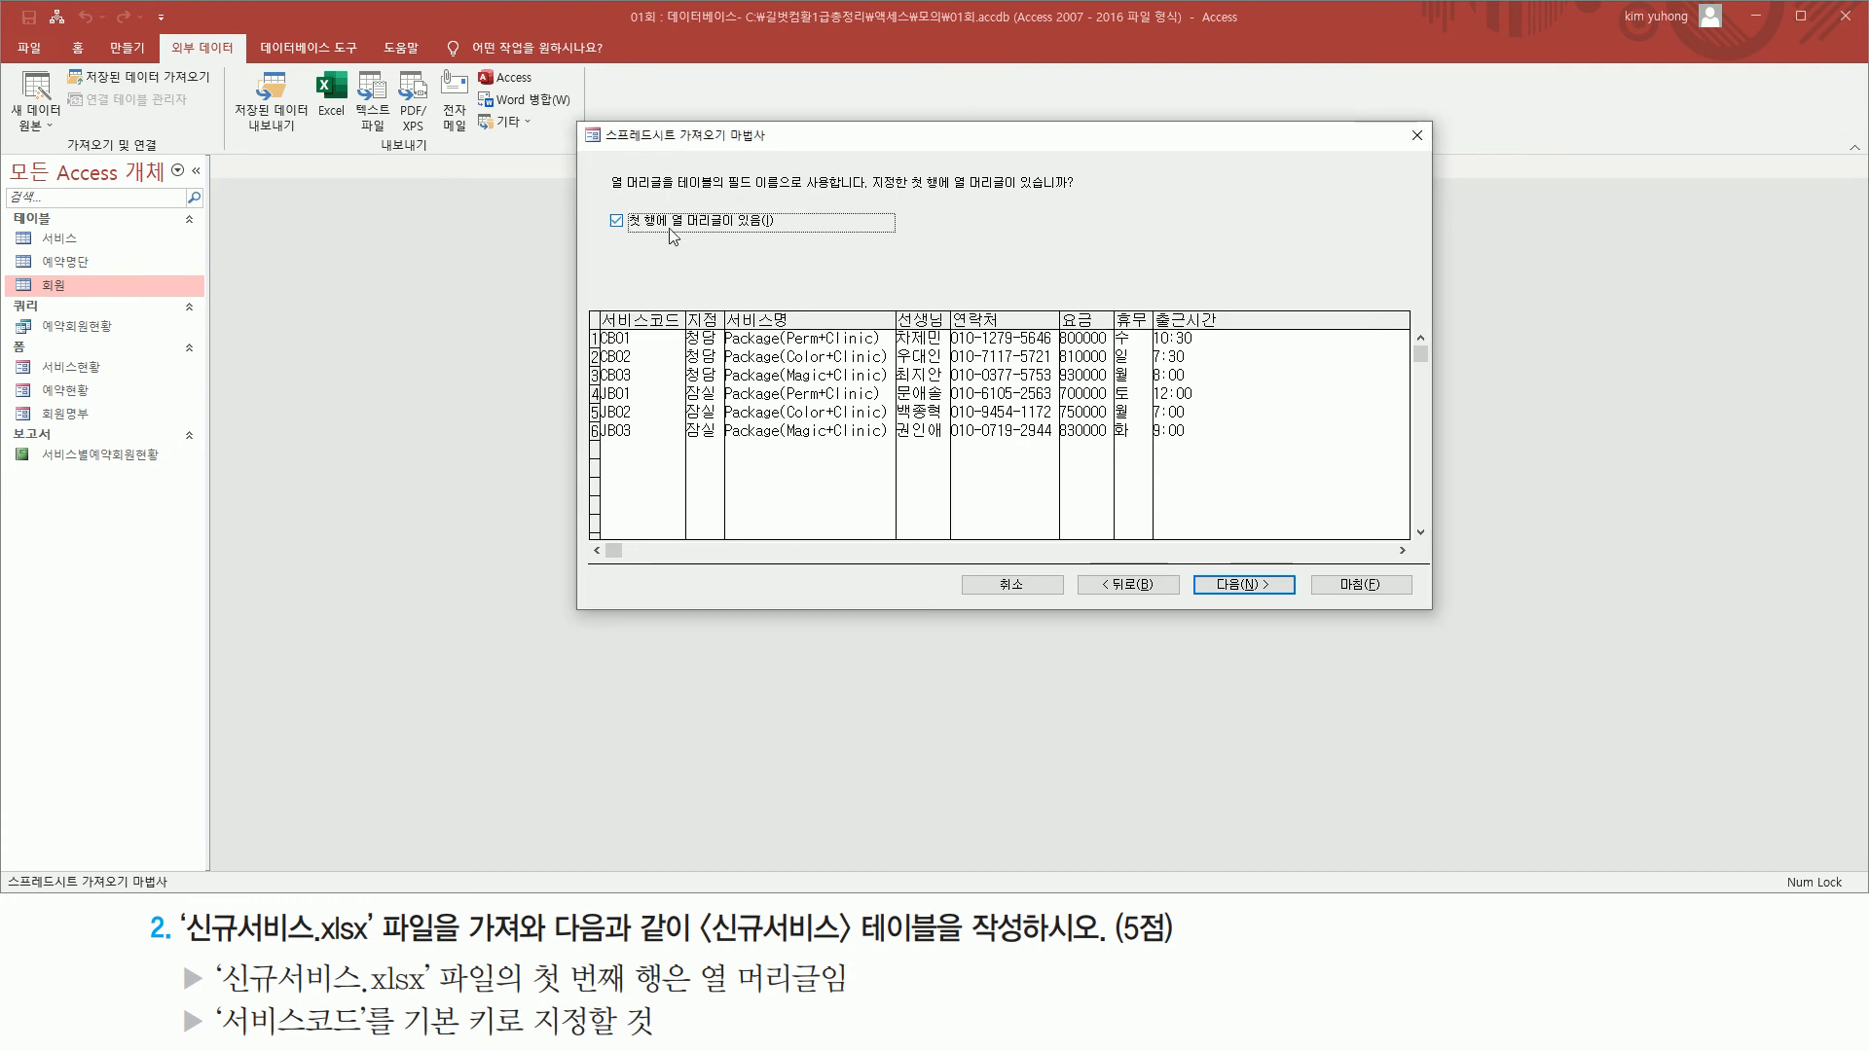
pyautogui.click(1242, 585)
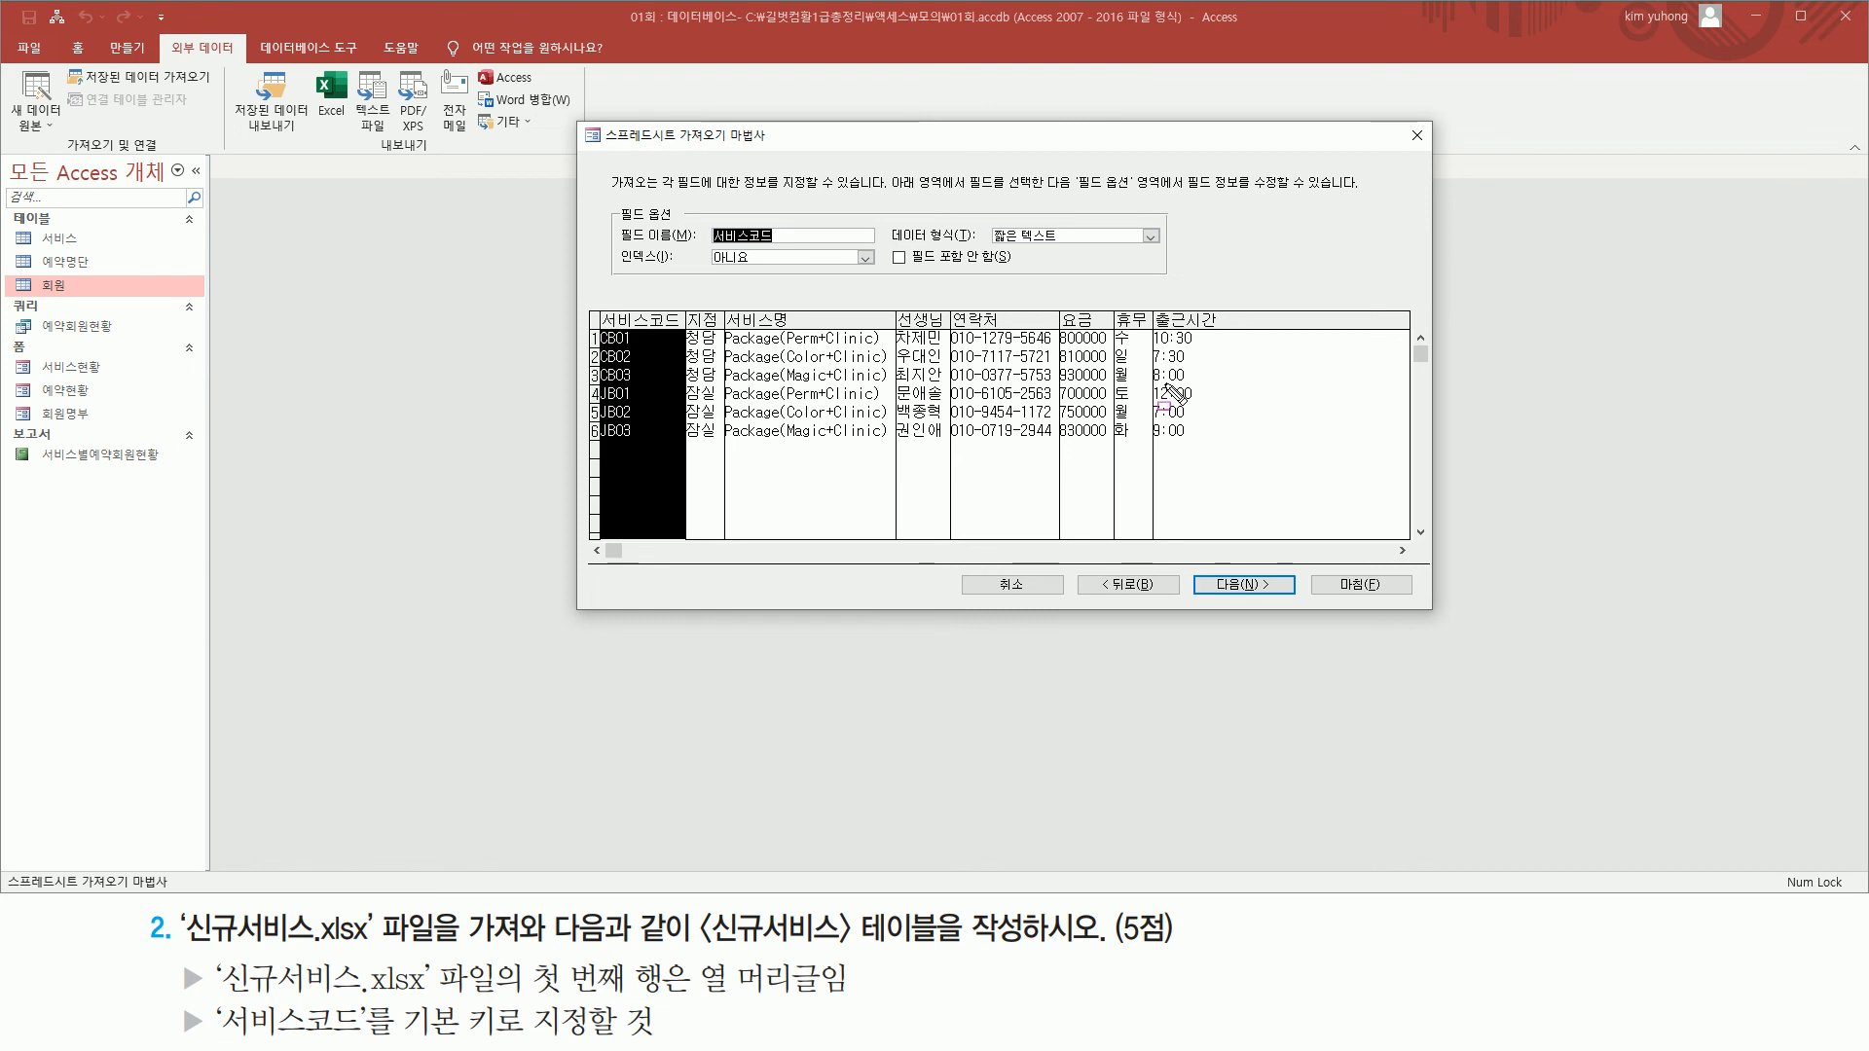
# Accept the default field options and choose 서비스코드 as the primary key of the imported table
pyautogui.click(1236, 587)
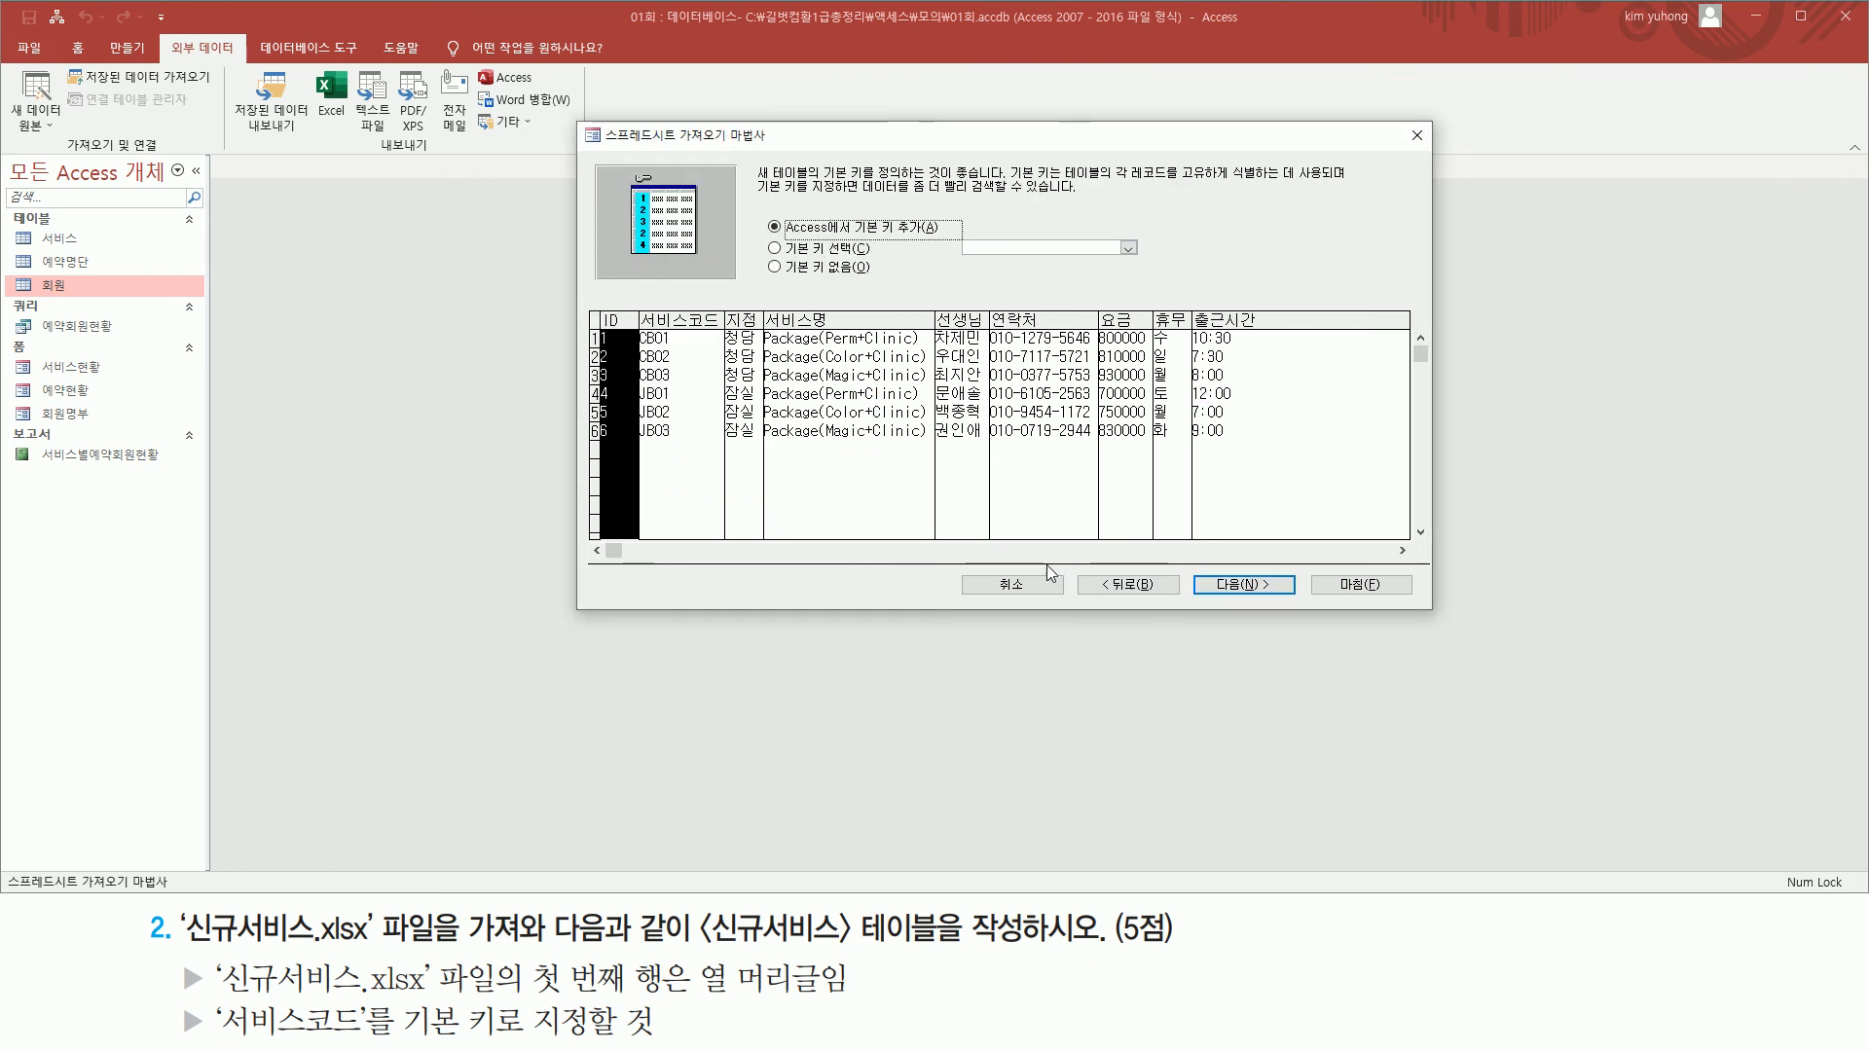
pyautogui.moveTo(747, 198)
pyautogui.mouseDown()
pyautogui.moveTo(1100, 287)
pyautogui.moveTo(1168, 285)
pyautogui.mouseUp()
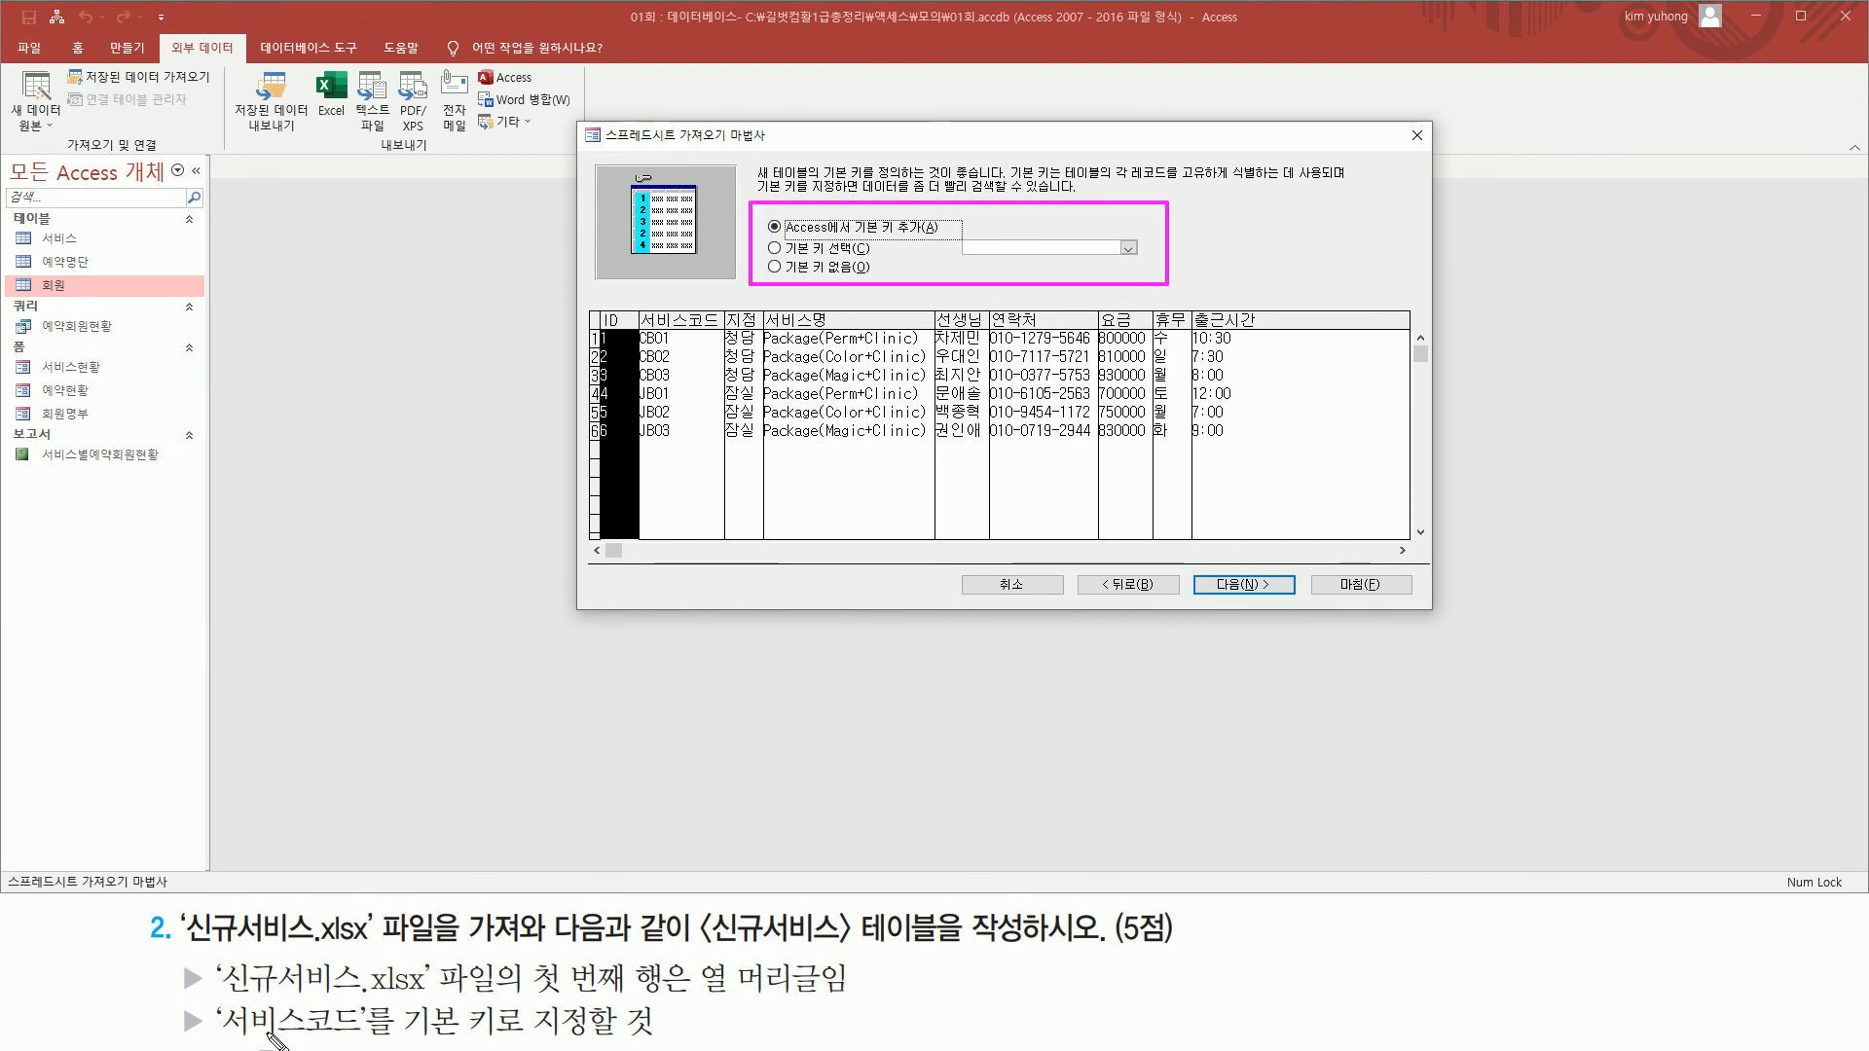
pyautogui.moveTo(218, 1036); pyautogui.dragTo(362, 1038)
pyautogui.press('Escape')
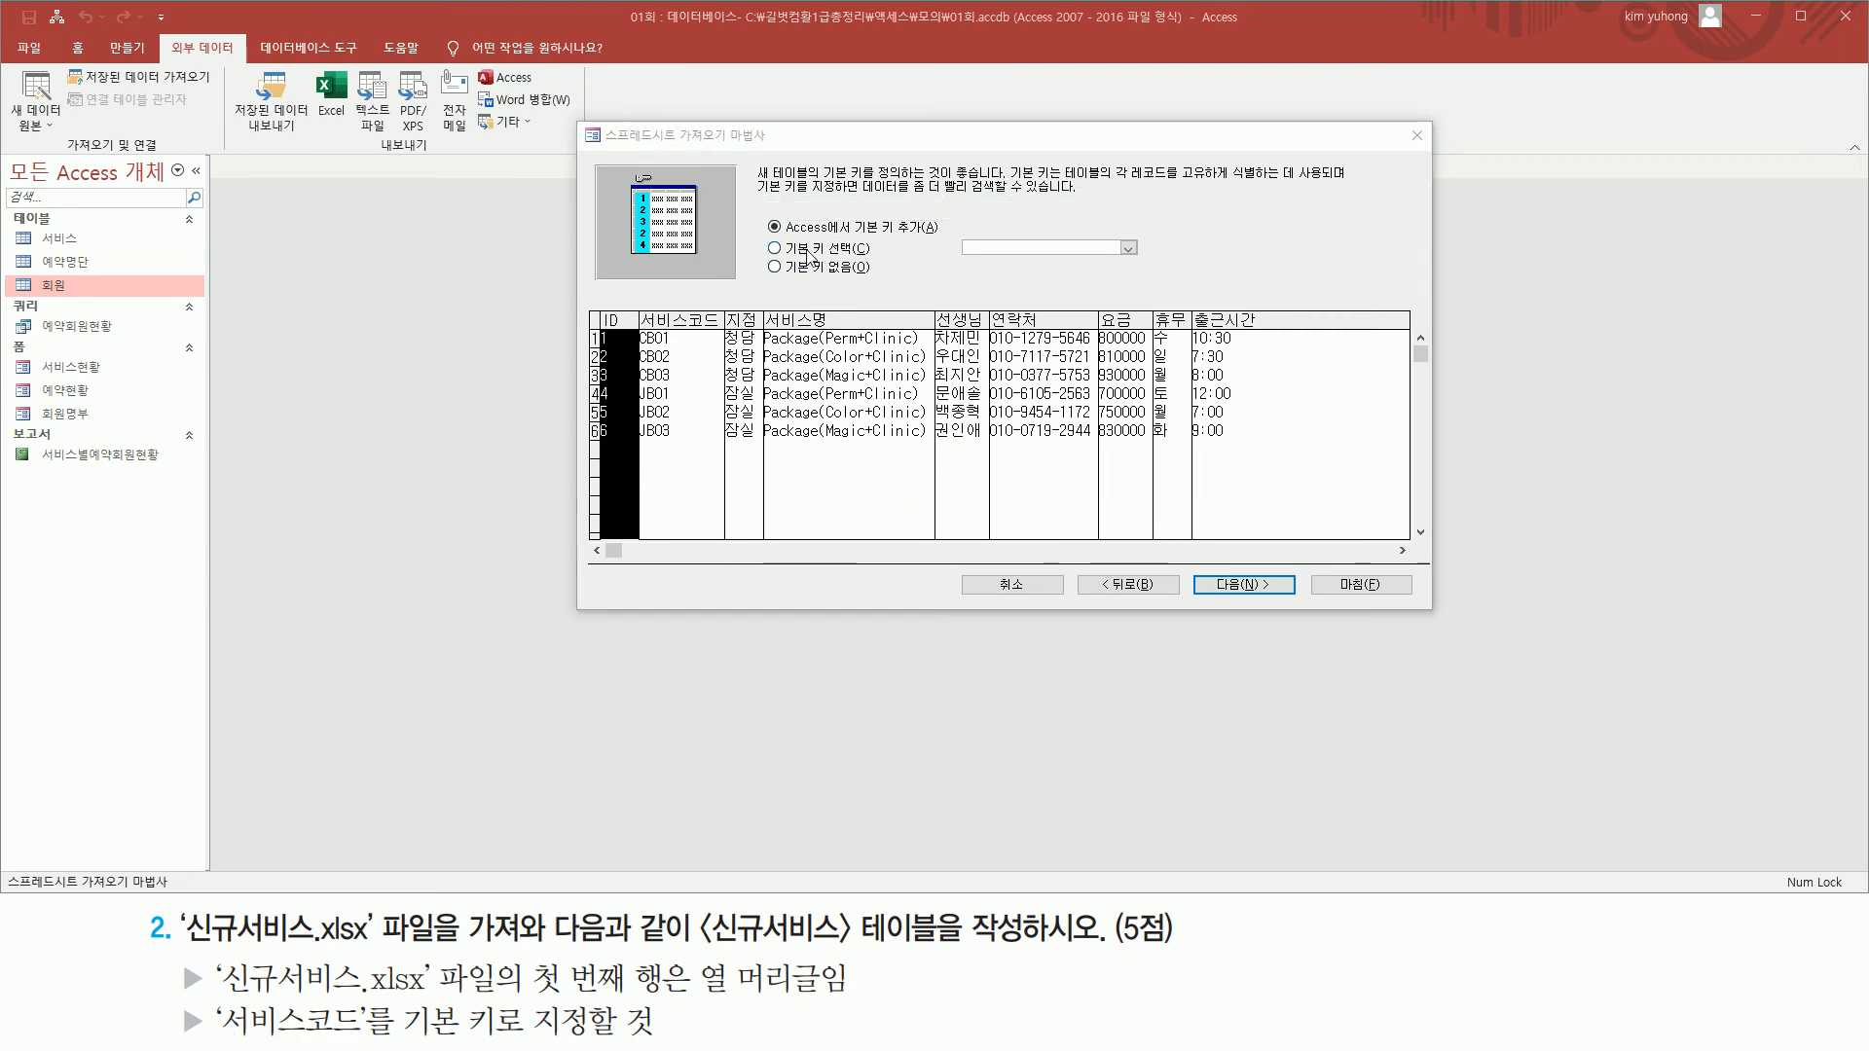
pyautogui.click(813, 256)
pyautogui.moveTo(772, 245)
pyautogui.mouseDown()
pyautogui.moveTo(765, 273)
pyautogui.moveTo(866, 280)
pyautogui.moveTo(897, 241)
pyautogui.moveTo(1038, 259)
pyautogui.mouseUp()
pyautogui.press('Escape')
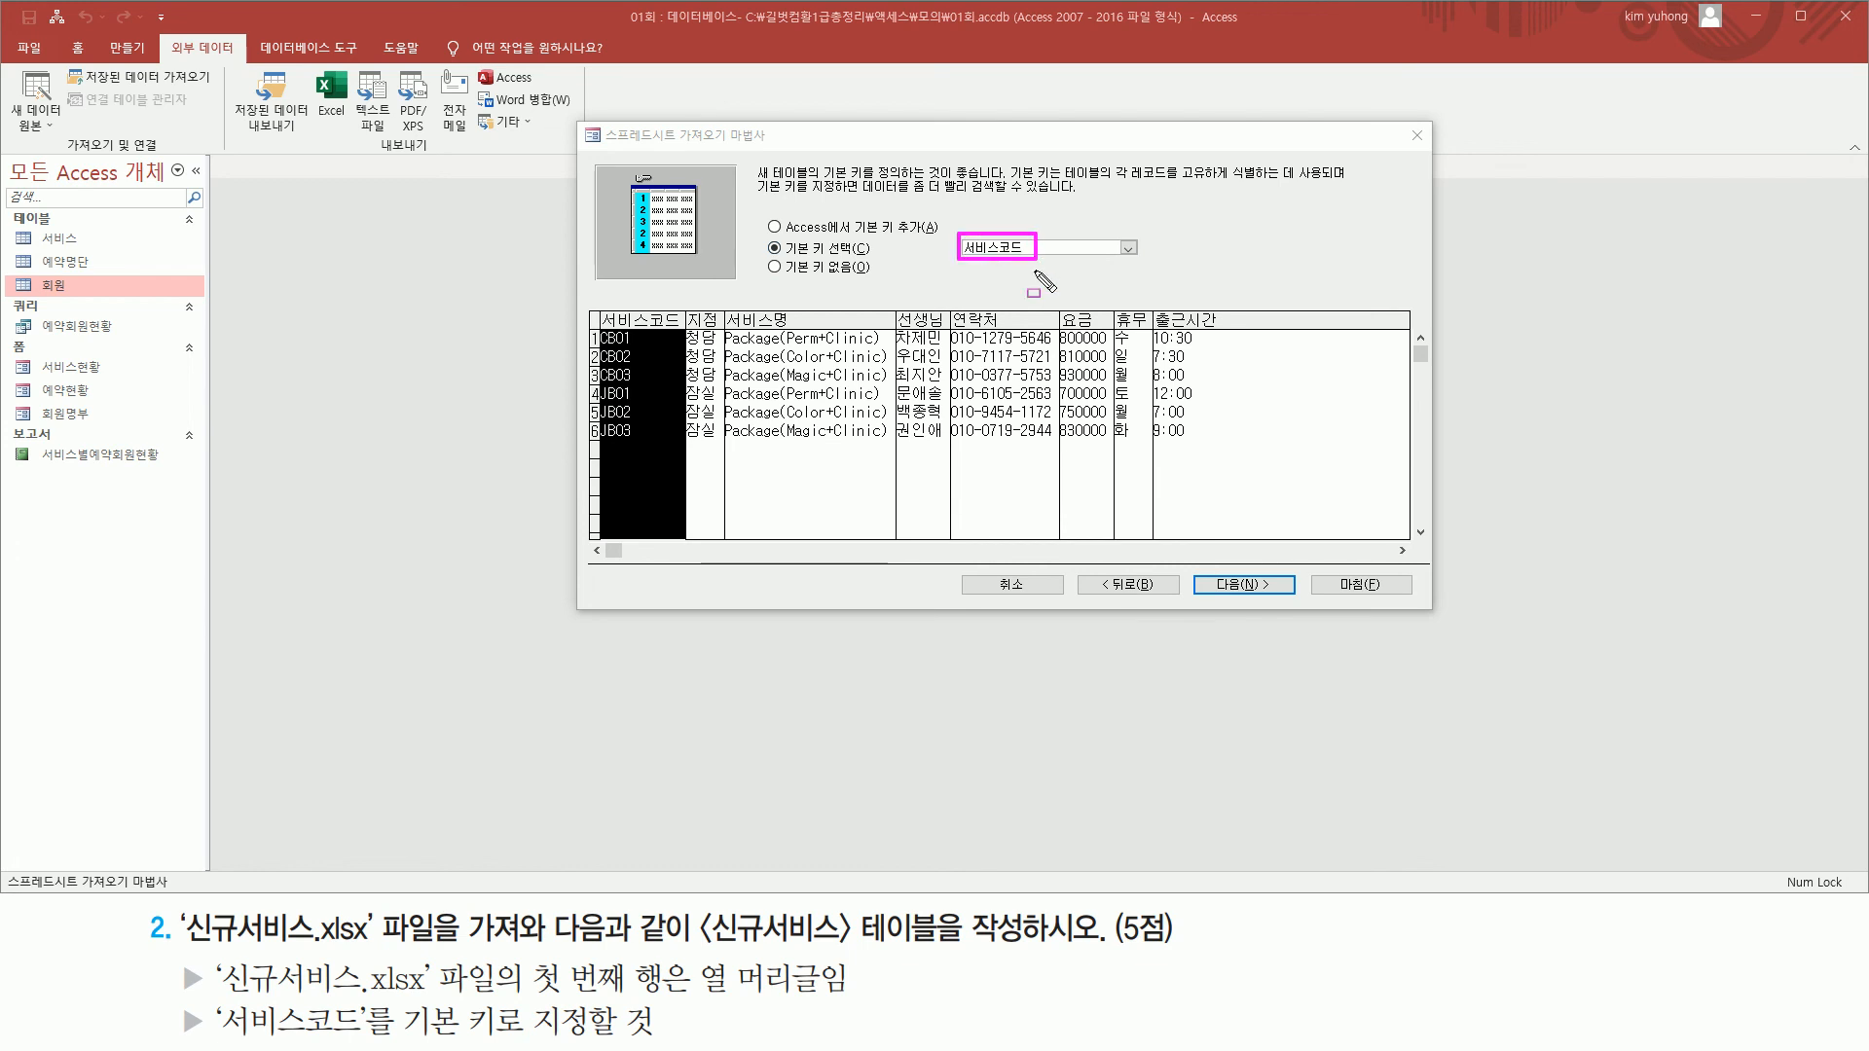
pyautogui.press('Escape')
pyautogui.click(1250, 585)
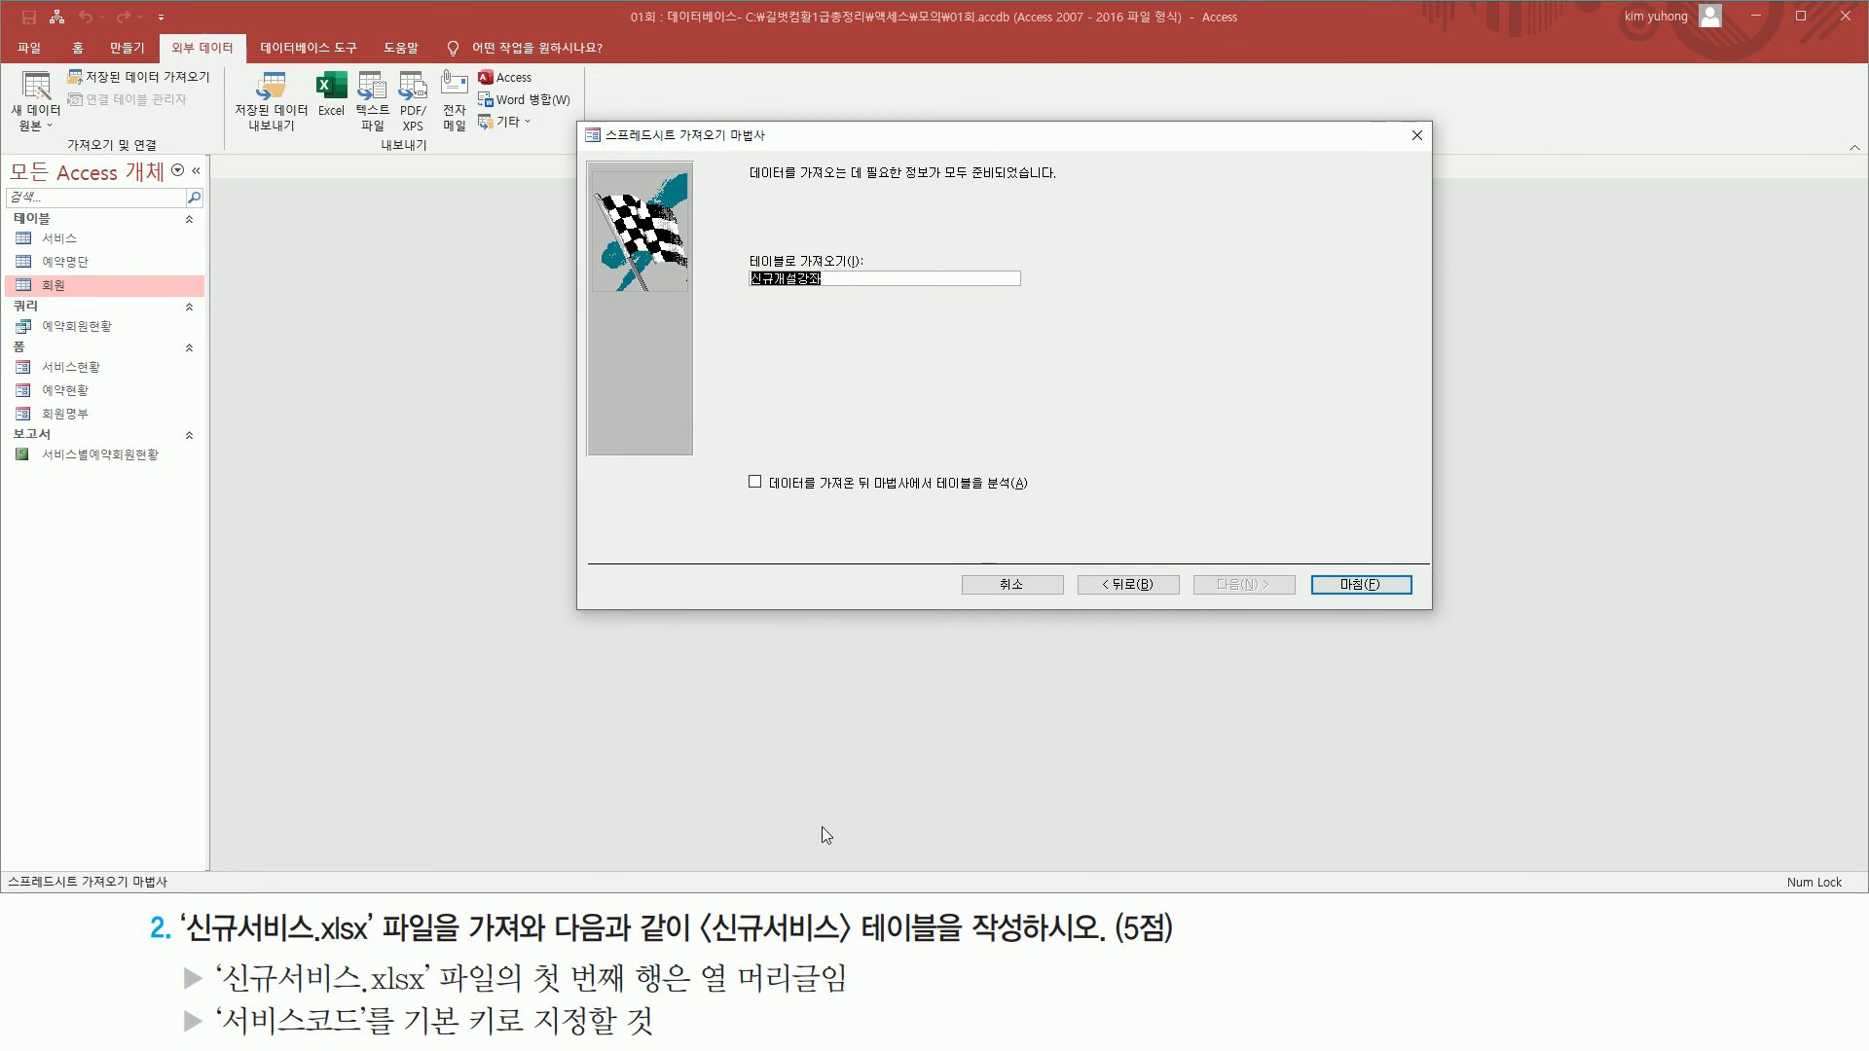
# Import the data into a table named 신규서비스 and close the import without saving its steps
pyautogui.moveTo(681, 942); pyautogui.dragTo(960, 946)
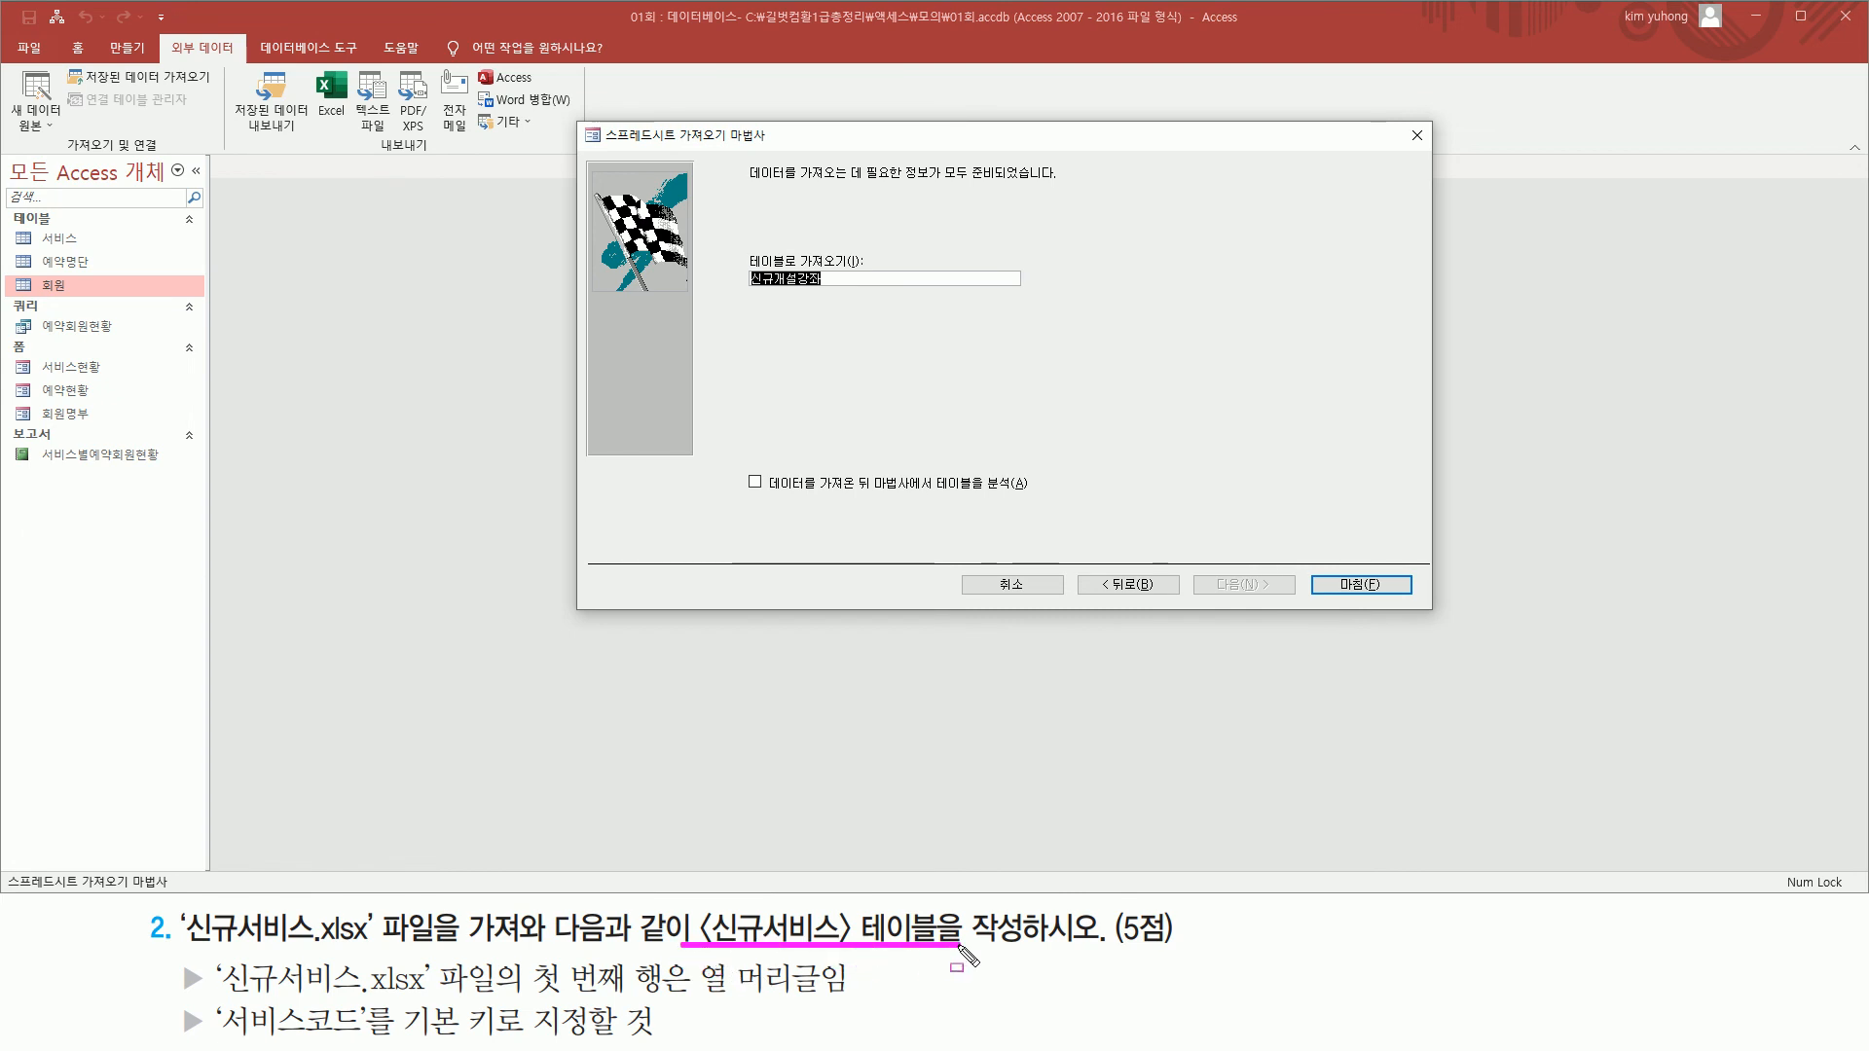
pyautogui.click(871, 281)
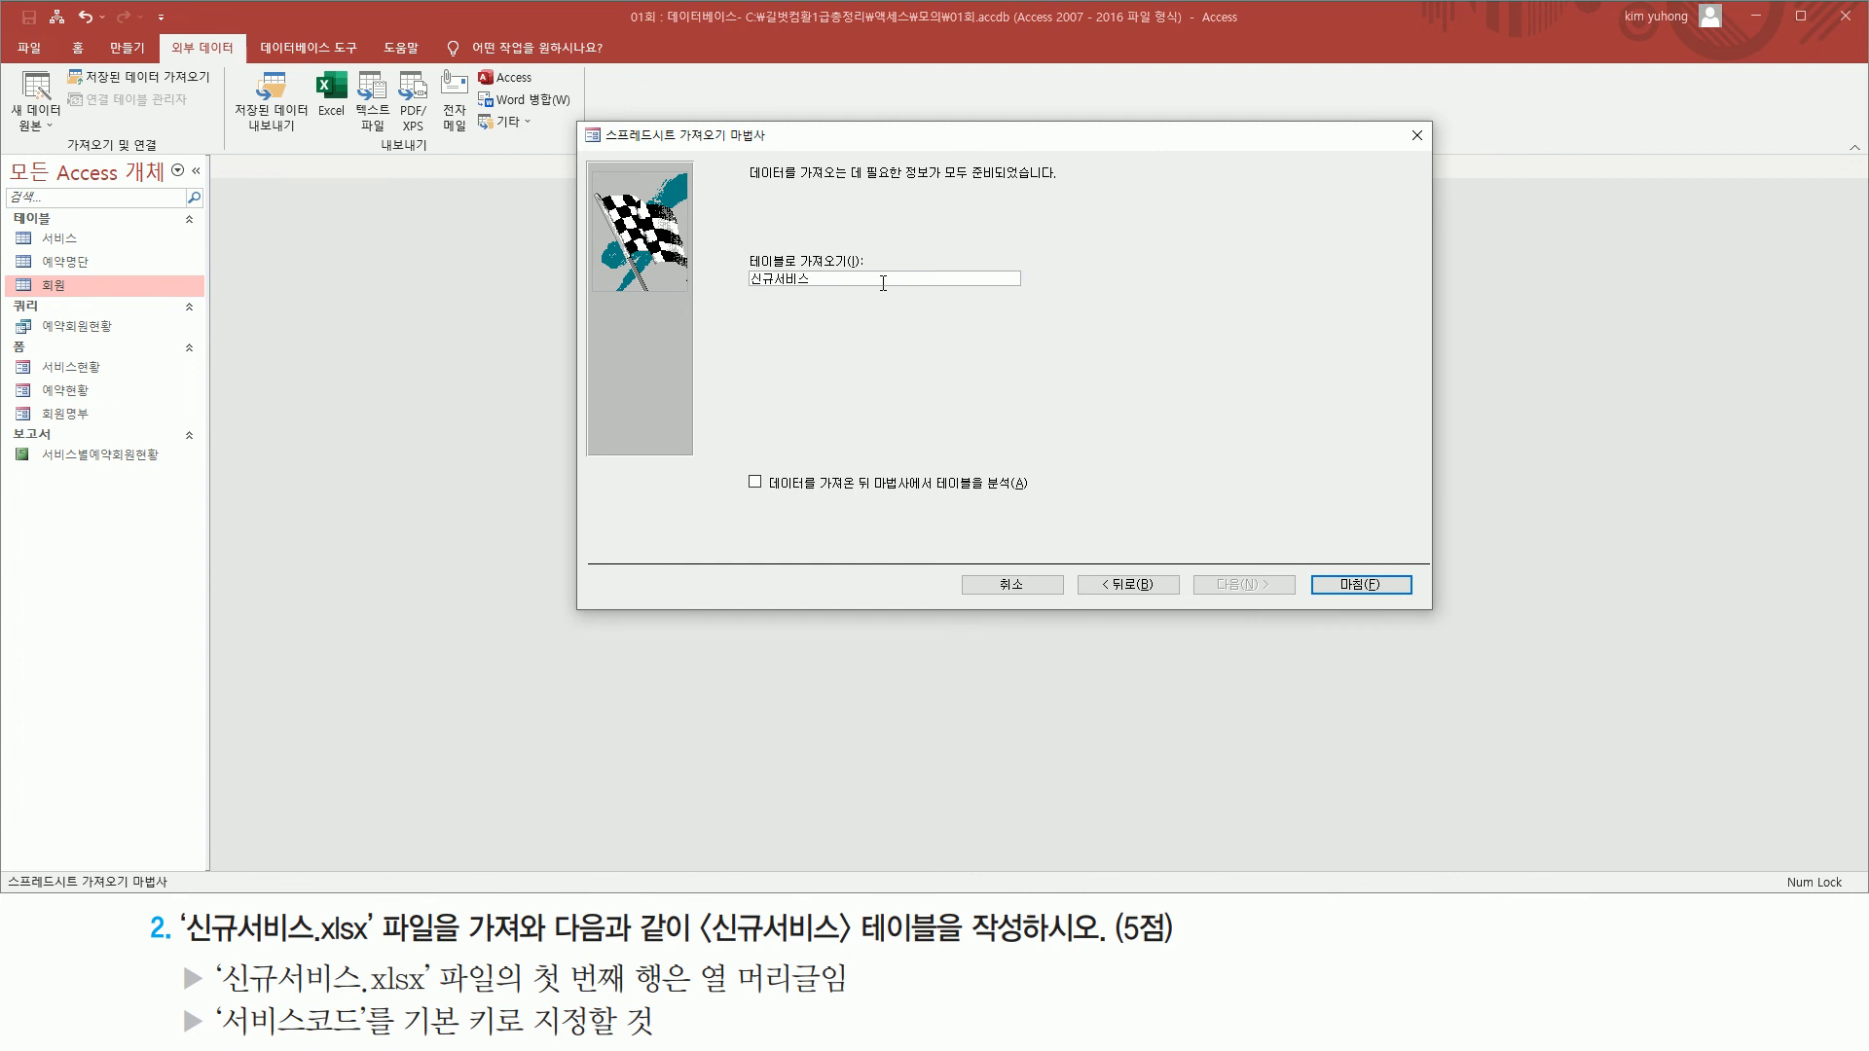
pyautogui.click(1356, 585)
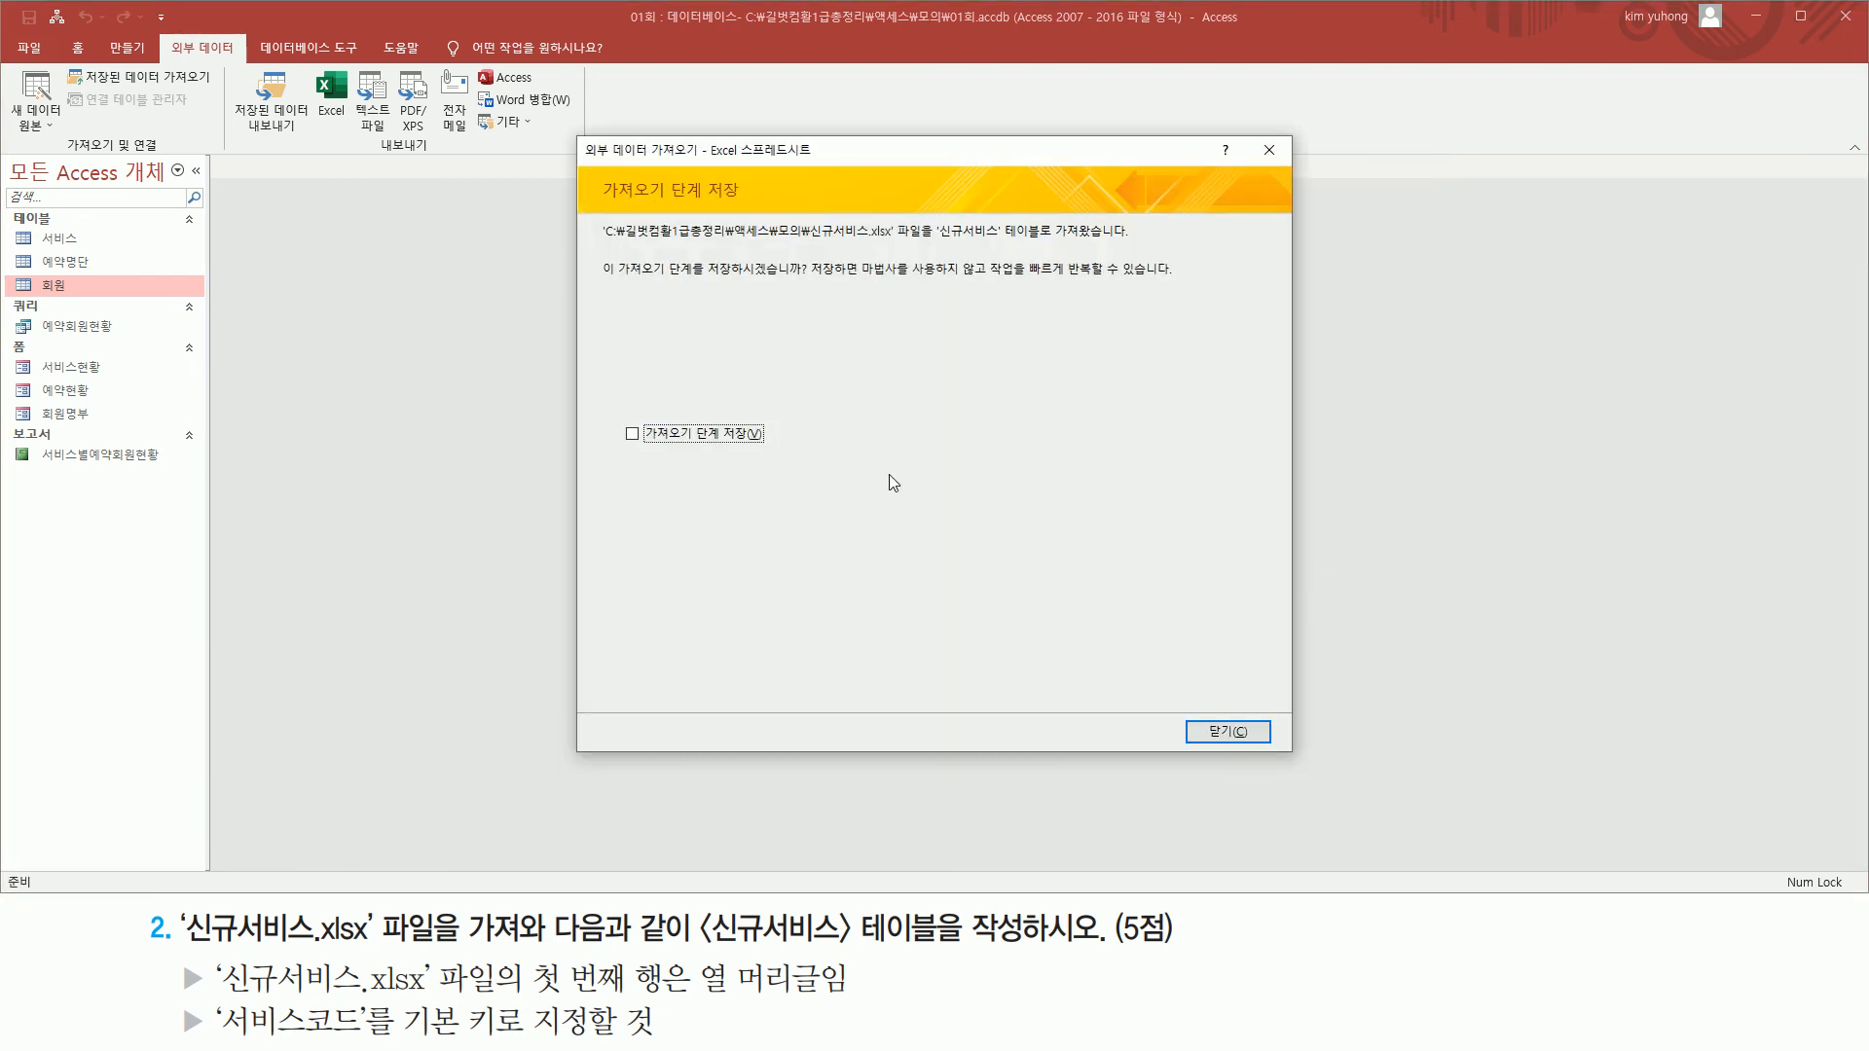
pyautogui.click(1218, 733)
# Open the 신규서비스 table to check its imported fields and records, and close it
pyautogui.moveTo(18, 245); pyautogui.dragTo(110, 274)
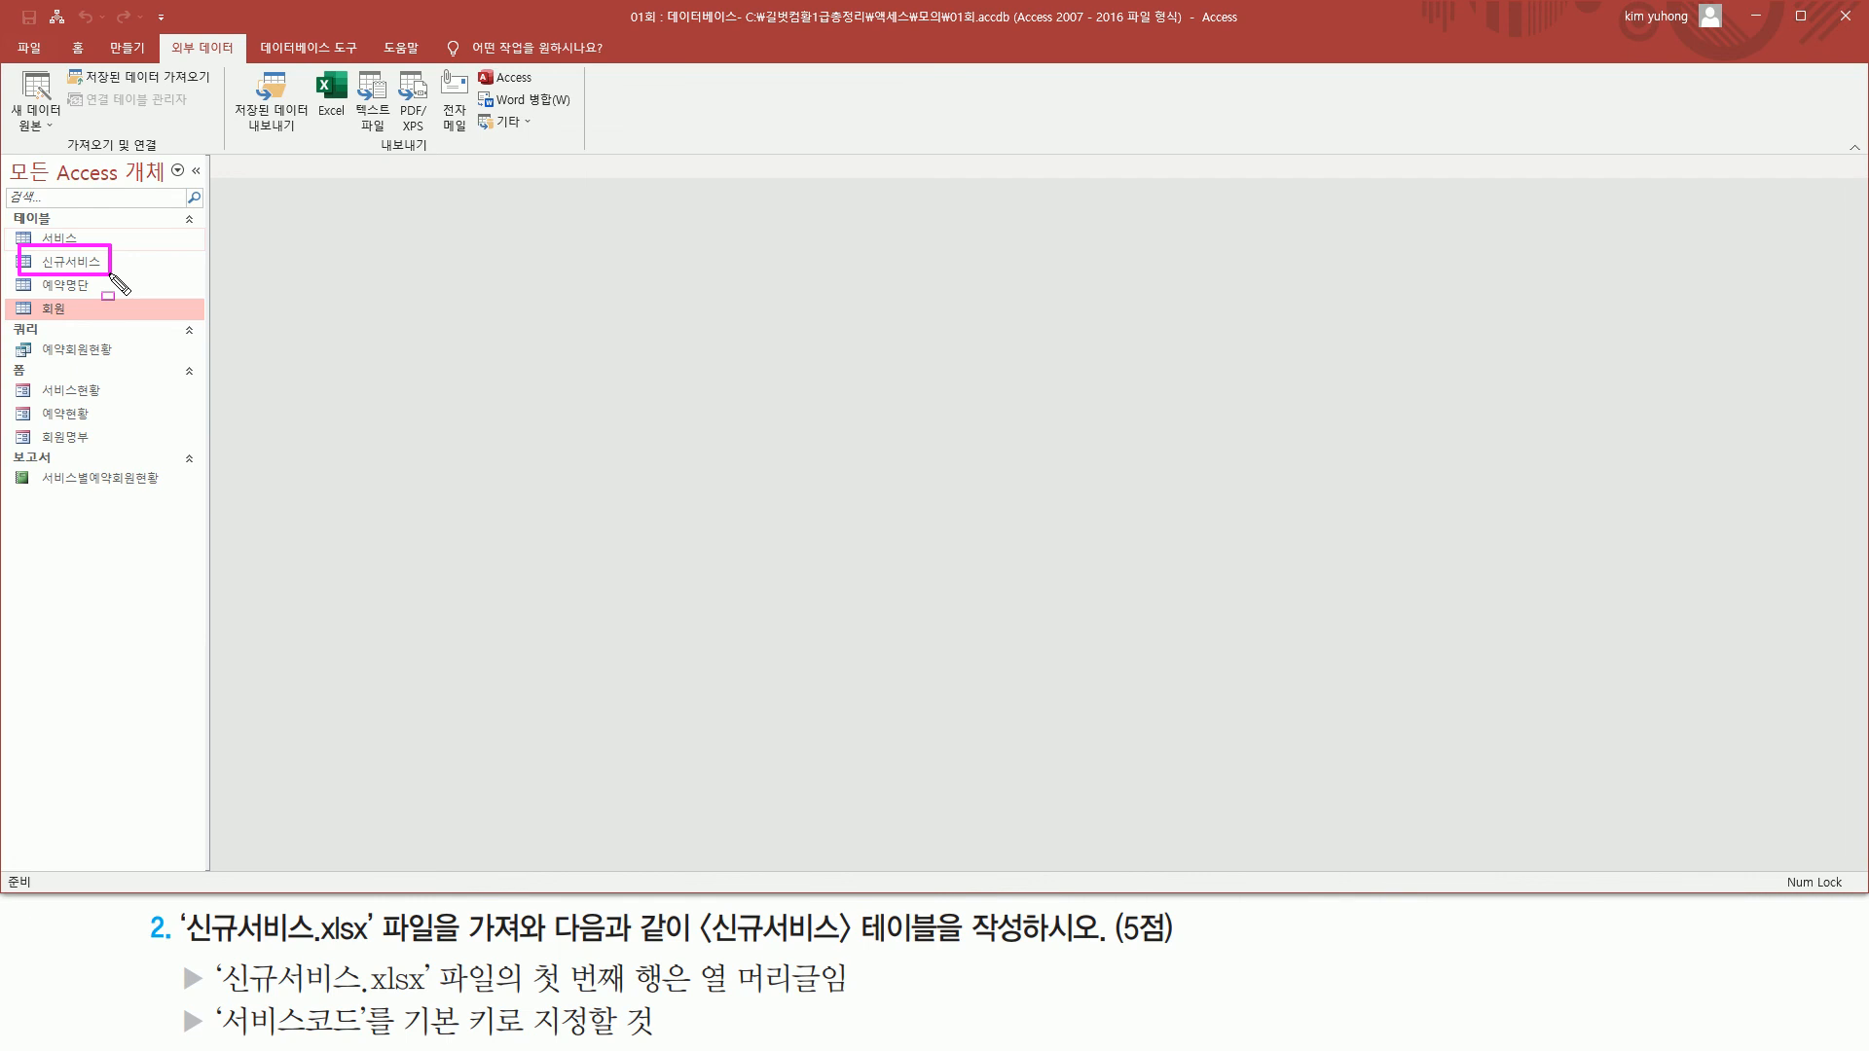
pyautogui.doubleClick(80, 259)
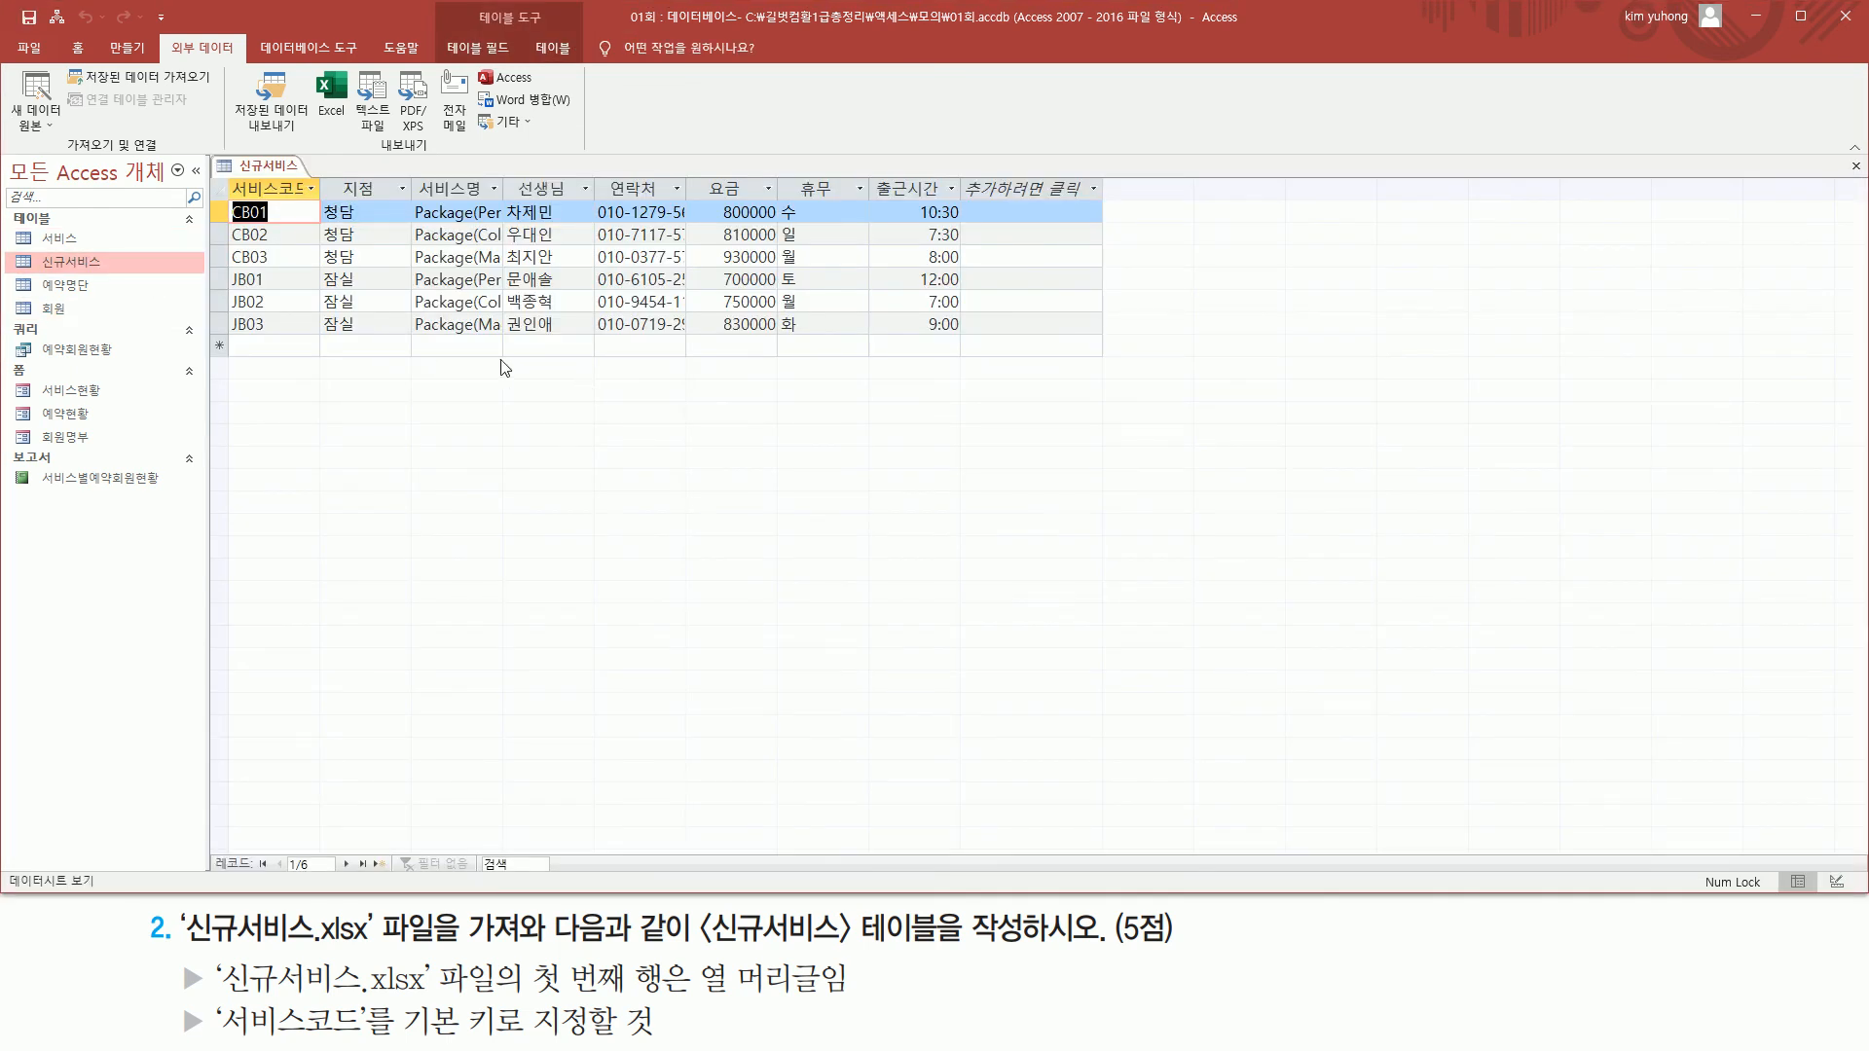
pyautogui.rightClick(273, 170)
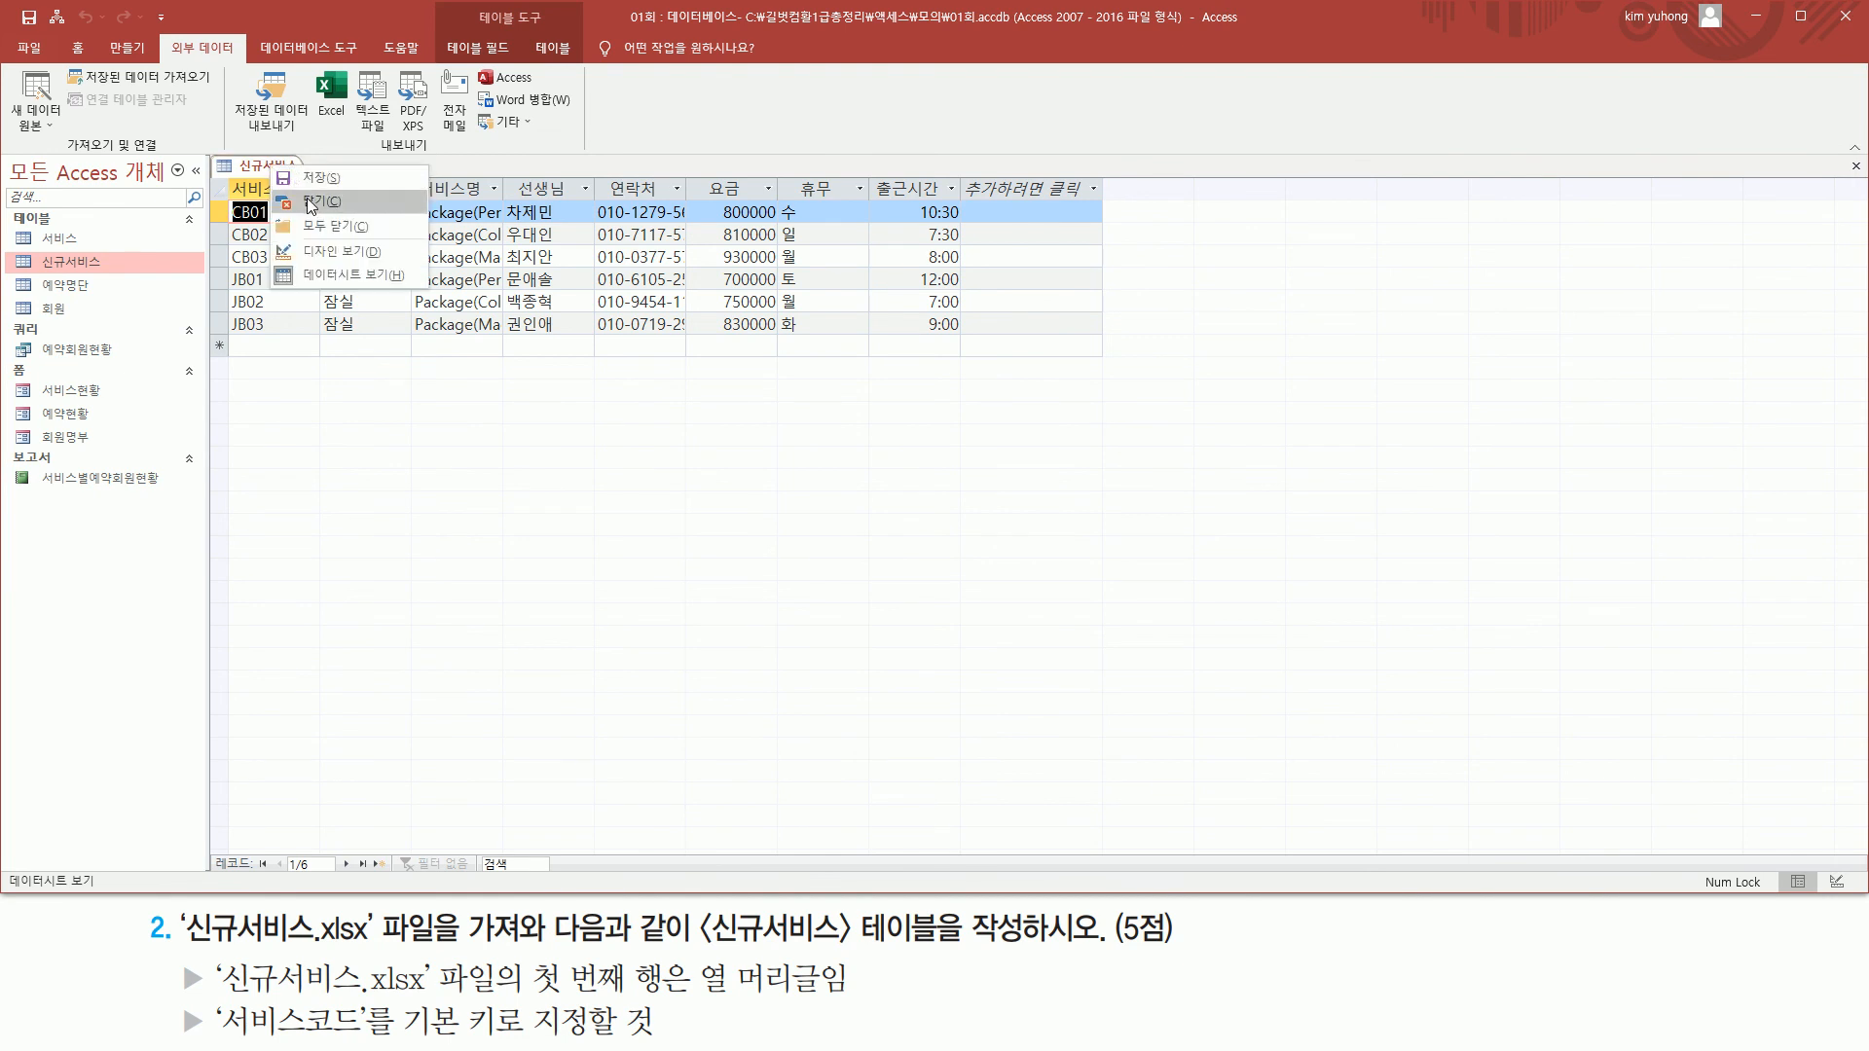
pyautogui.click(310, 201)
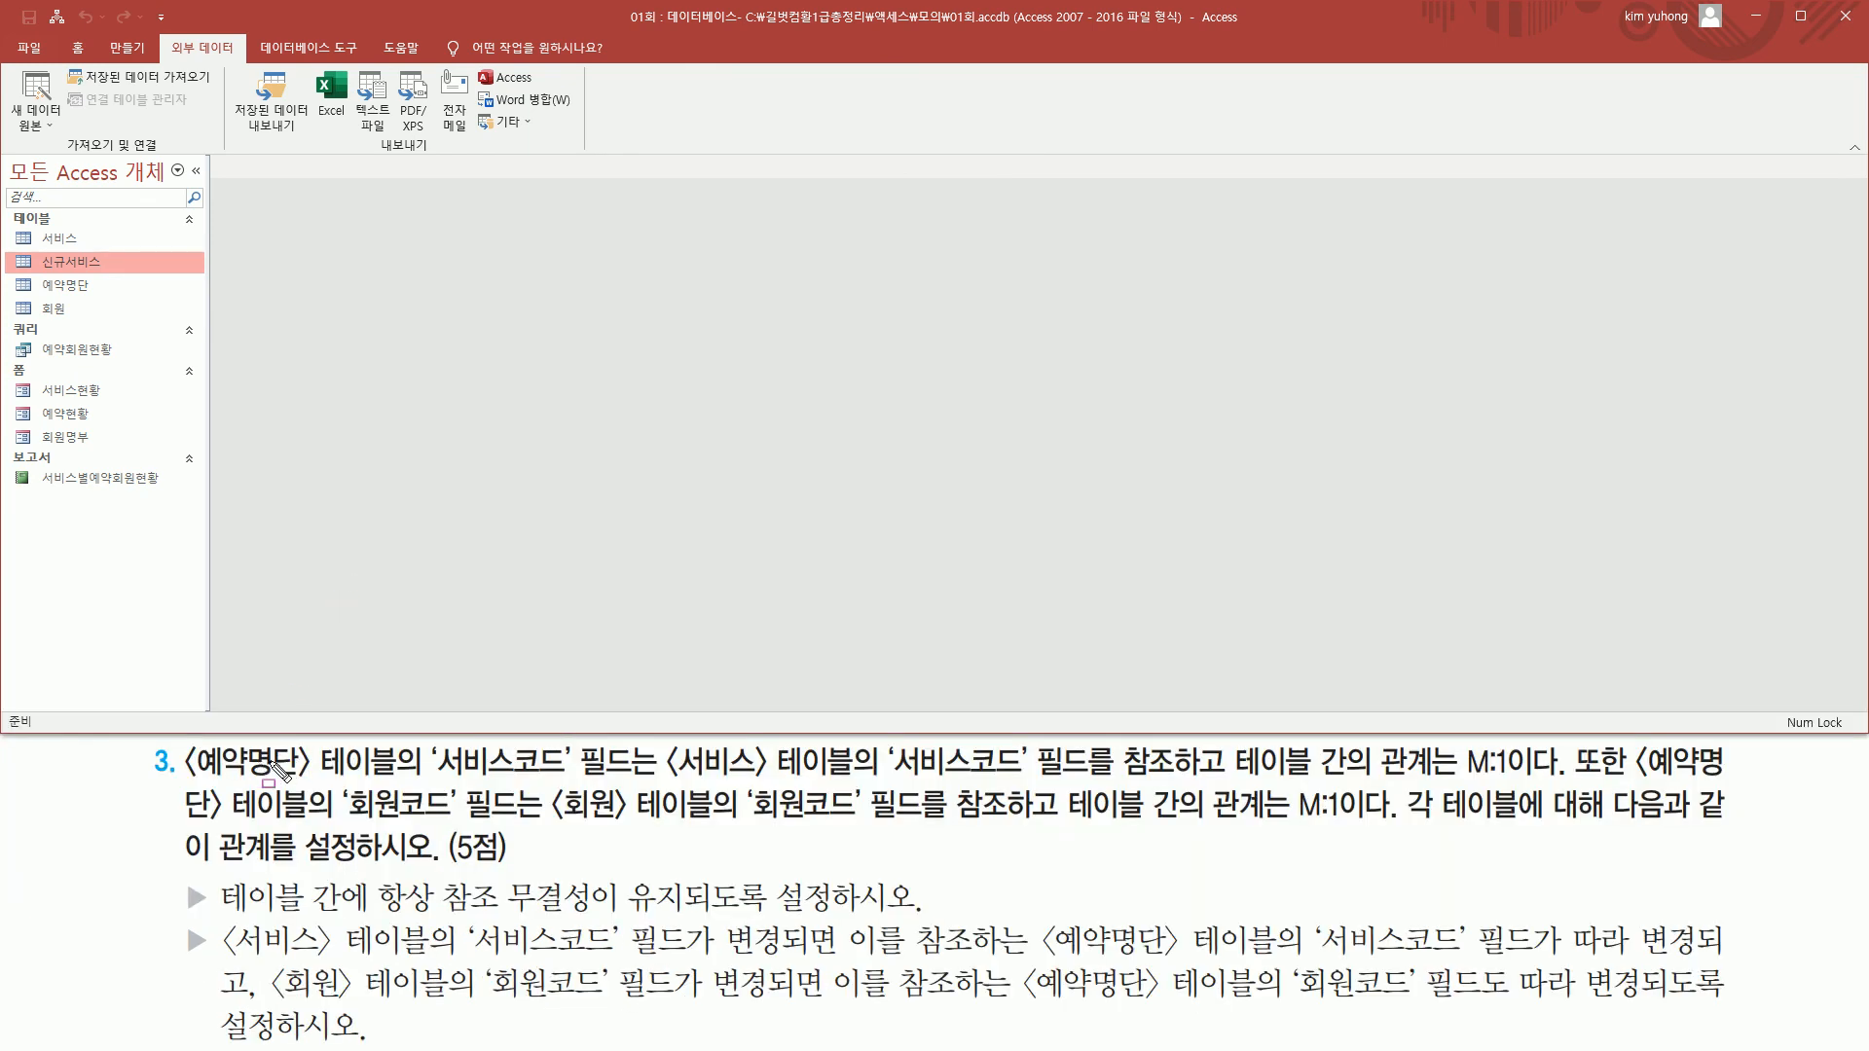
pyautogui.moveTo(185, 781)
pyautogui.mouseDown()
pyautogui.moveTo(325, 783)
pyautogui.moveTo(400, 769)
pyautogui.moveTo(402, 744)
pyautogui.moveTo(568, 778)
pyautogui.mouseUp()
pyautogui.moveTo(660, 740)
pyautogui.mouseDown()
pyautogui.moveTo(722, 783)
pyautogui.moveTo(1080, 779)
pyautogui.mouseUp()
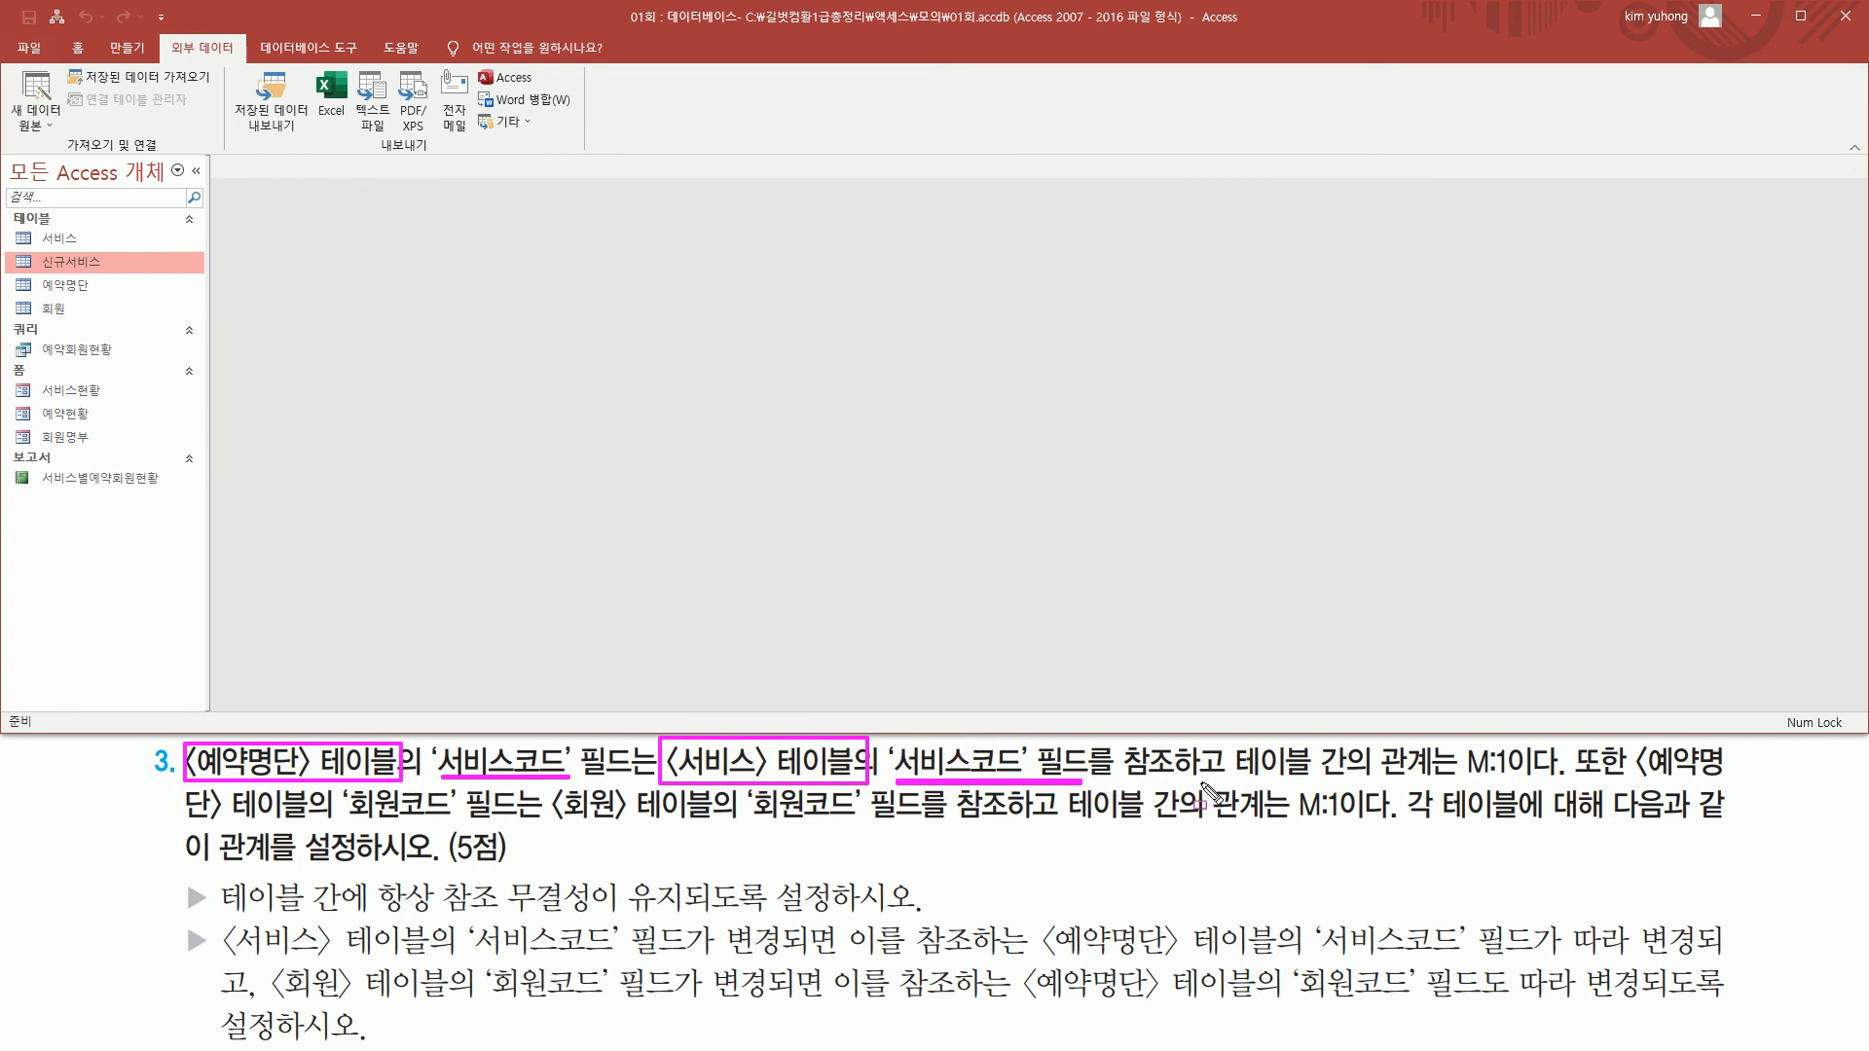
pyautogui.moveTo(1453, 777); pyautogui.dragTo(1698, 779)
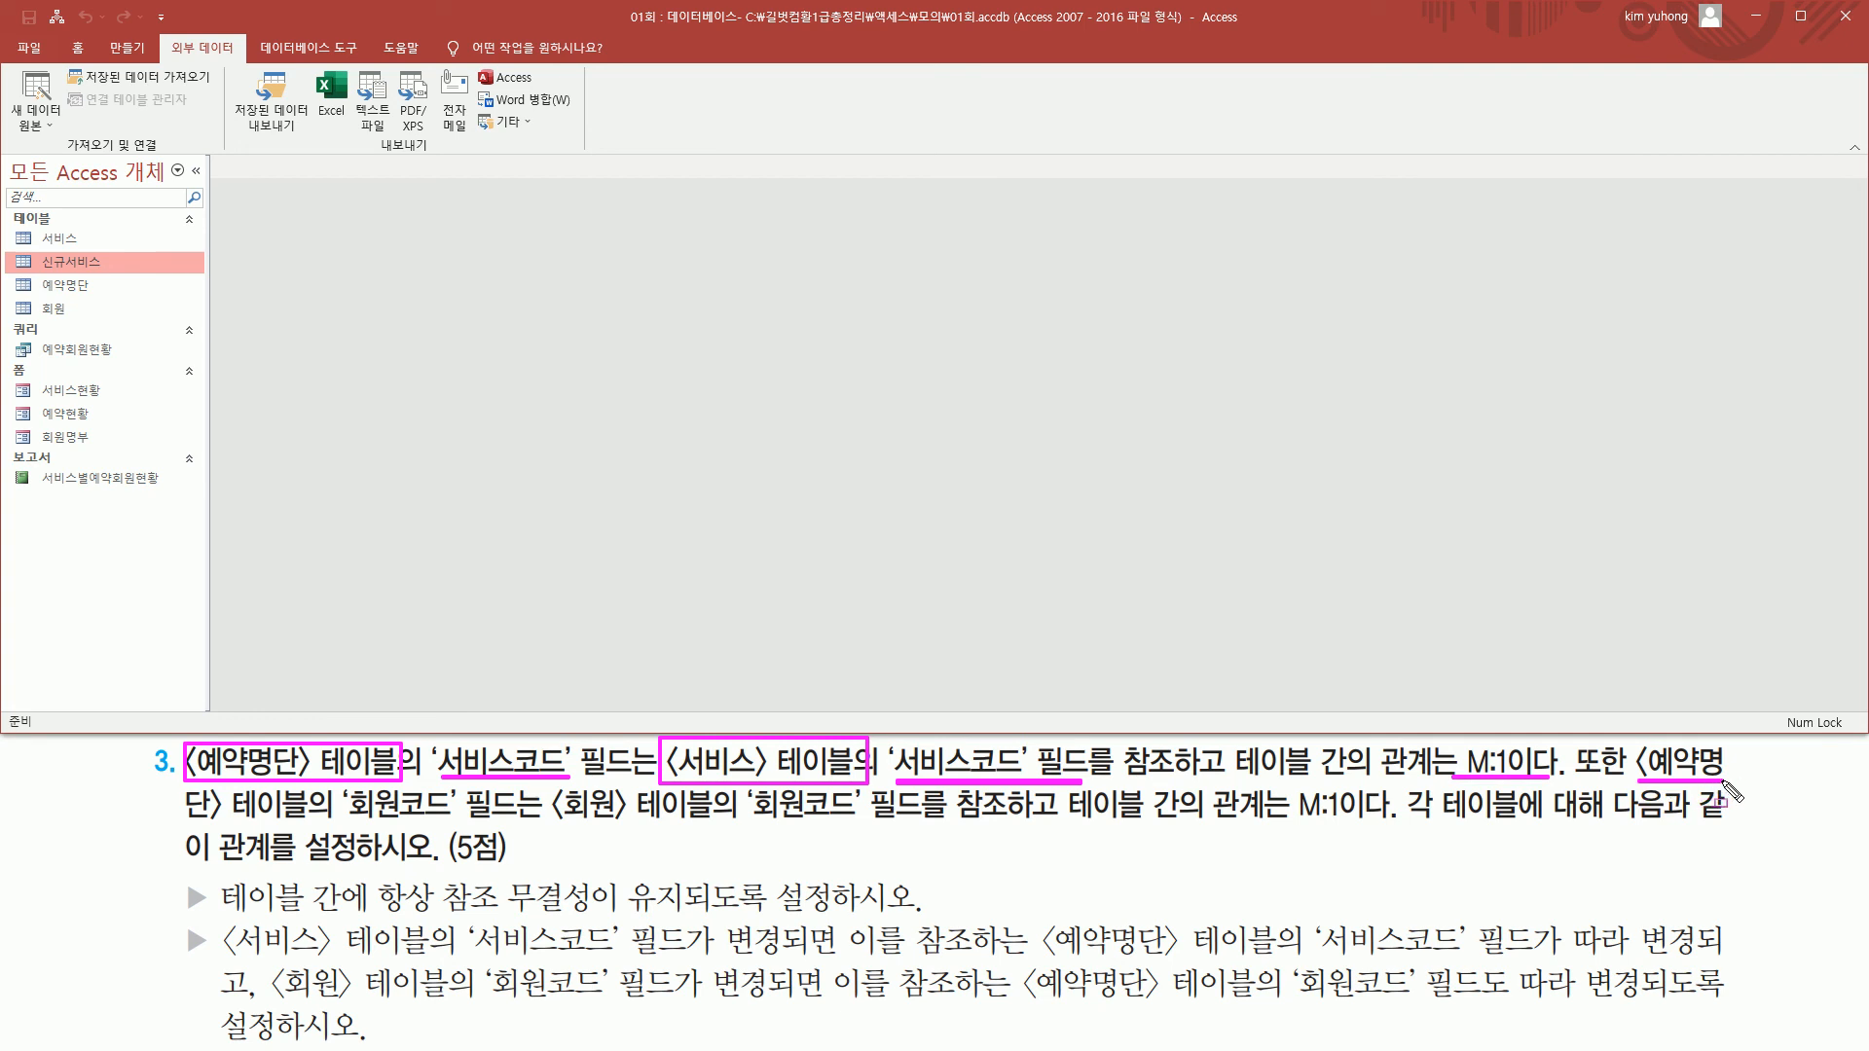
pyautogui.moveTo(166, 818); pyautogui.dragTo(446, 818)
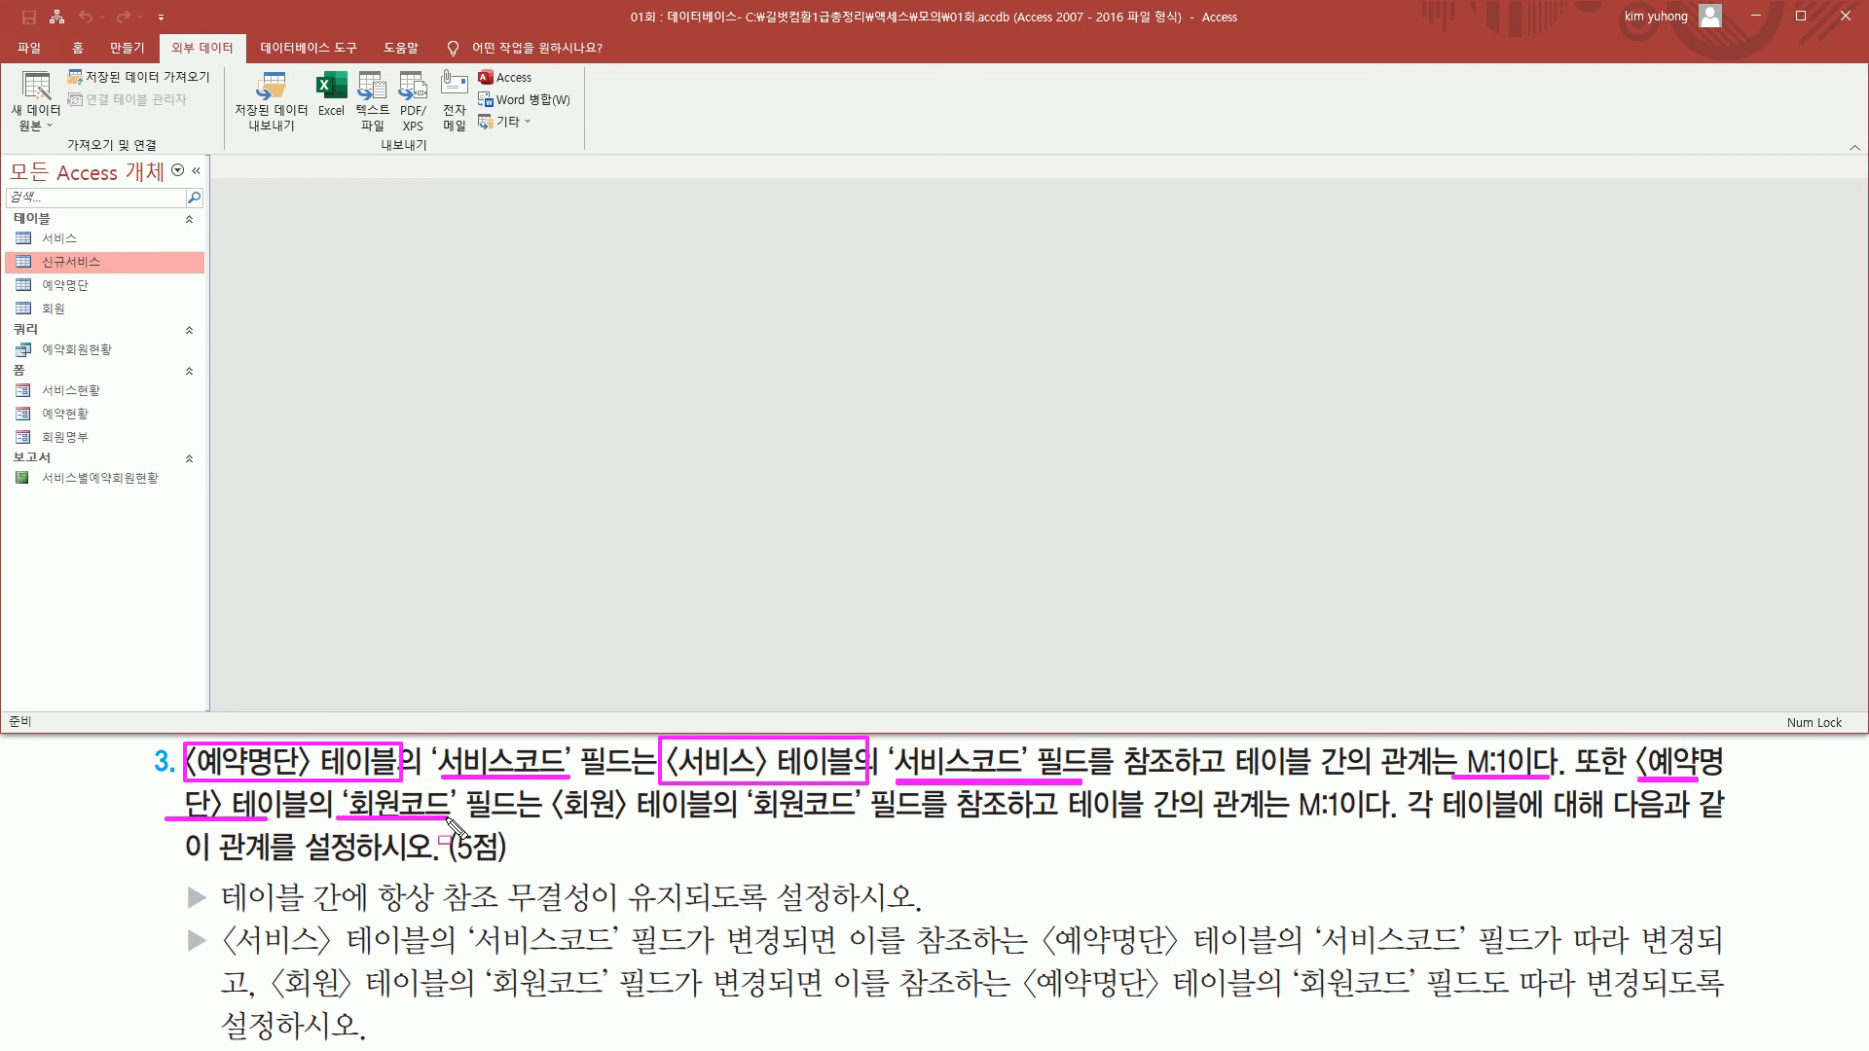
pyautogui.moveTo(558, 823); pyautogui.dragTo(863, 820)
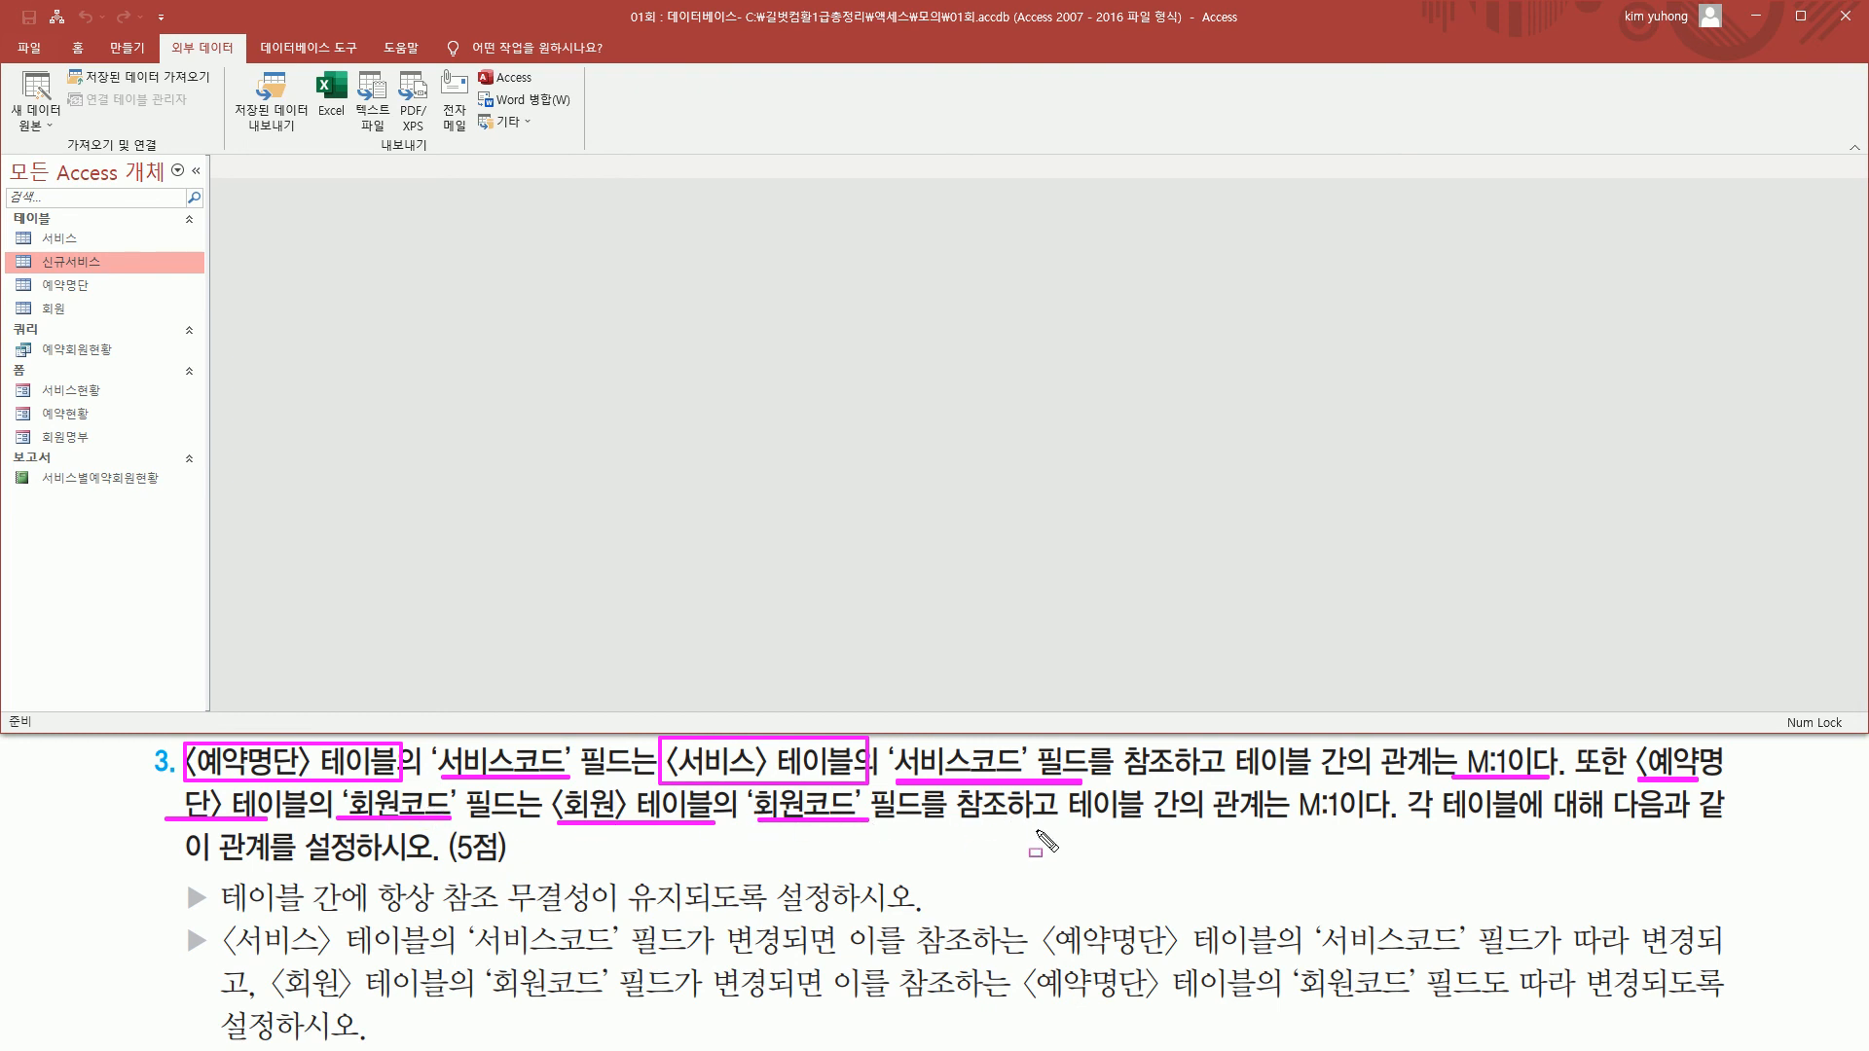
pyautogui.moveTo(1287, 821); pyautogui.dragTo(1378, 821)
pyautogui.press('Escape')
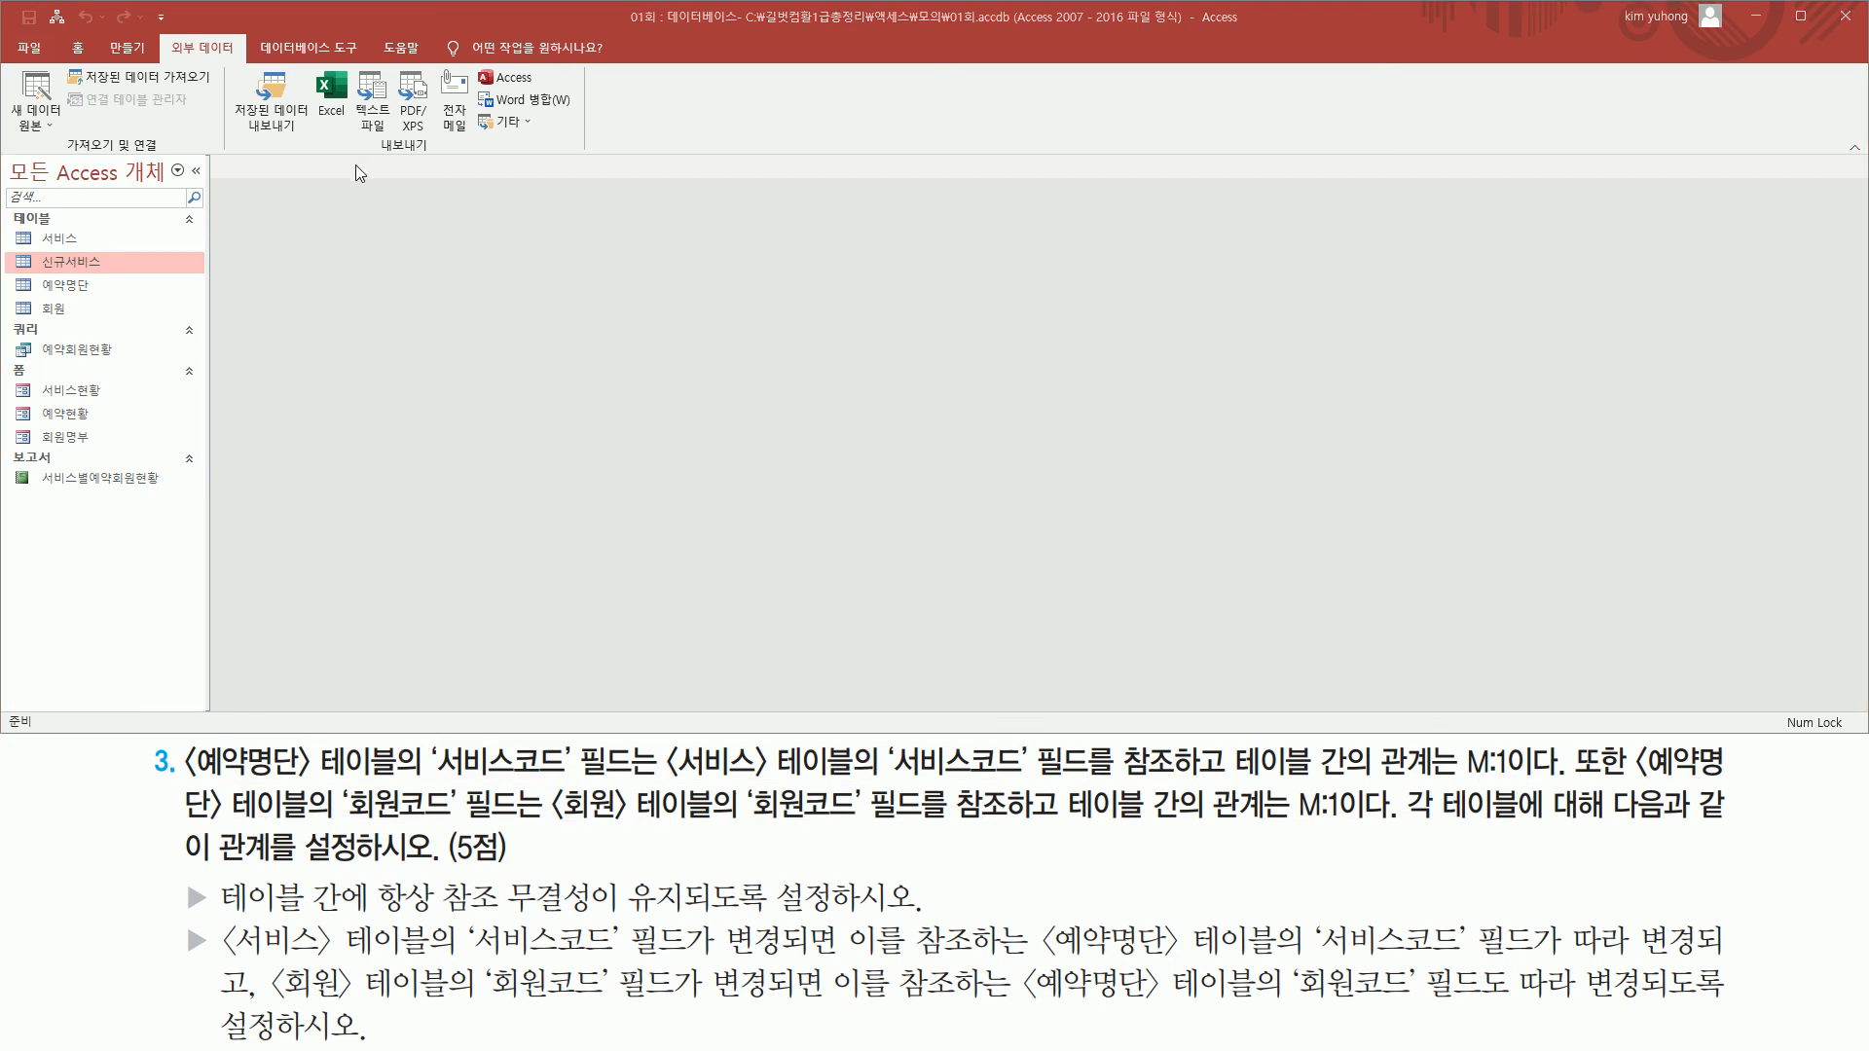
# Open the relationships window of the database
pyautogui.click(296, 45)
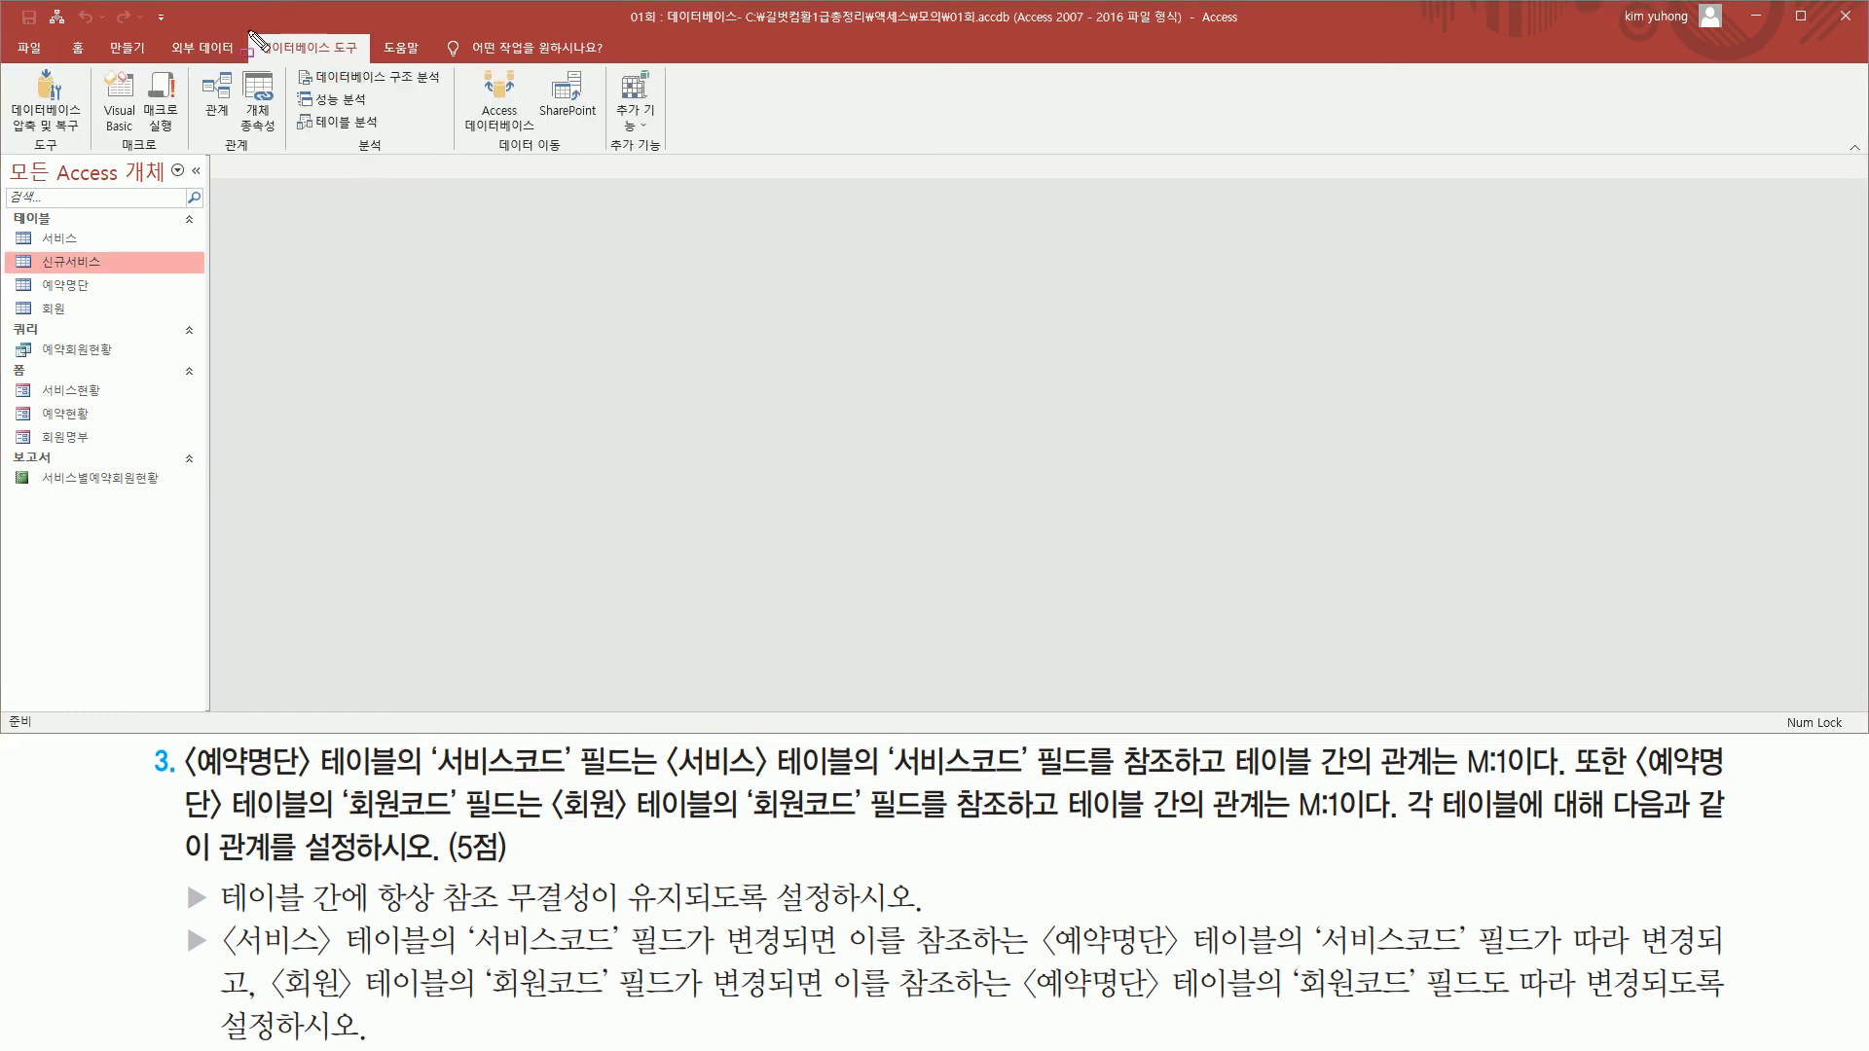
pyautogui.moveTo(245, 26); pyautogui.dragTo(367, 65)
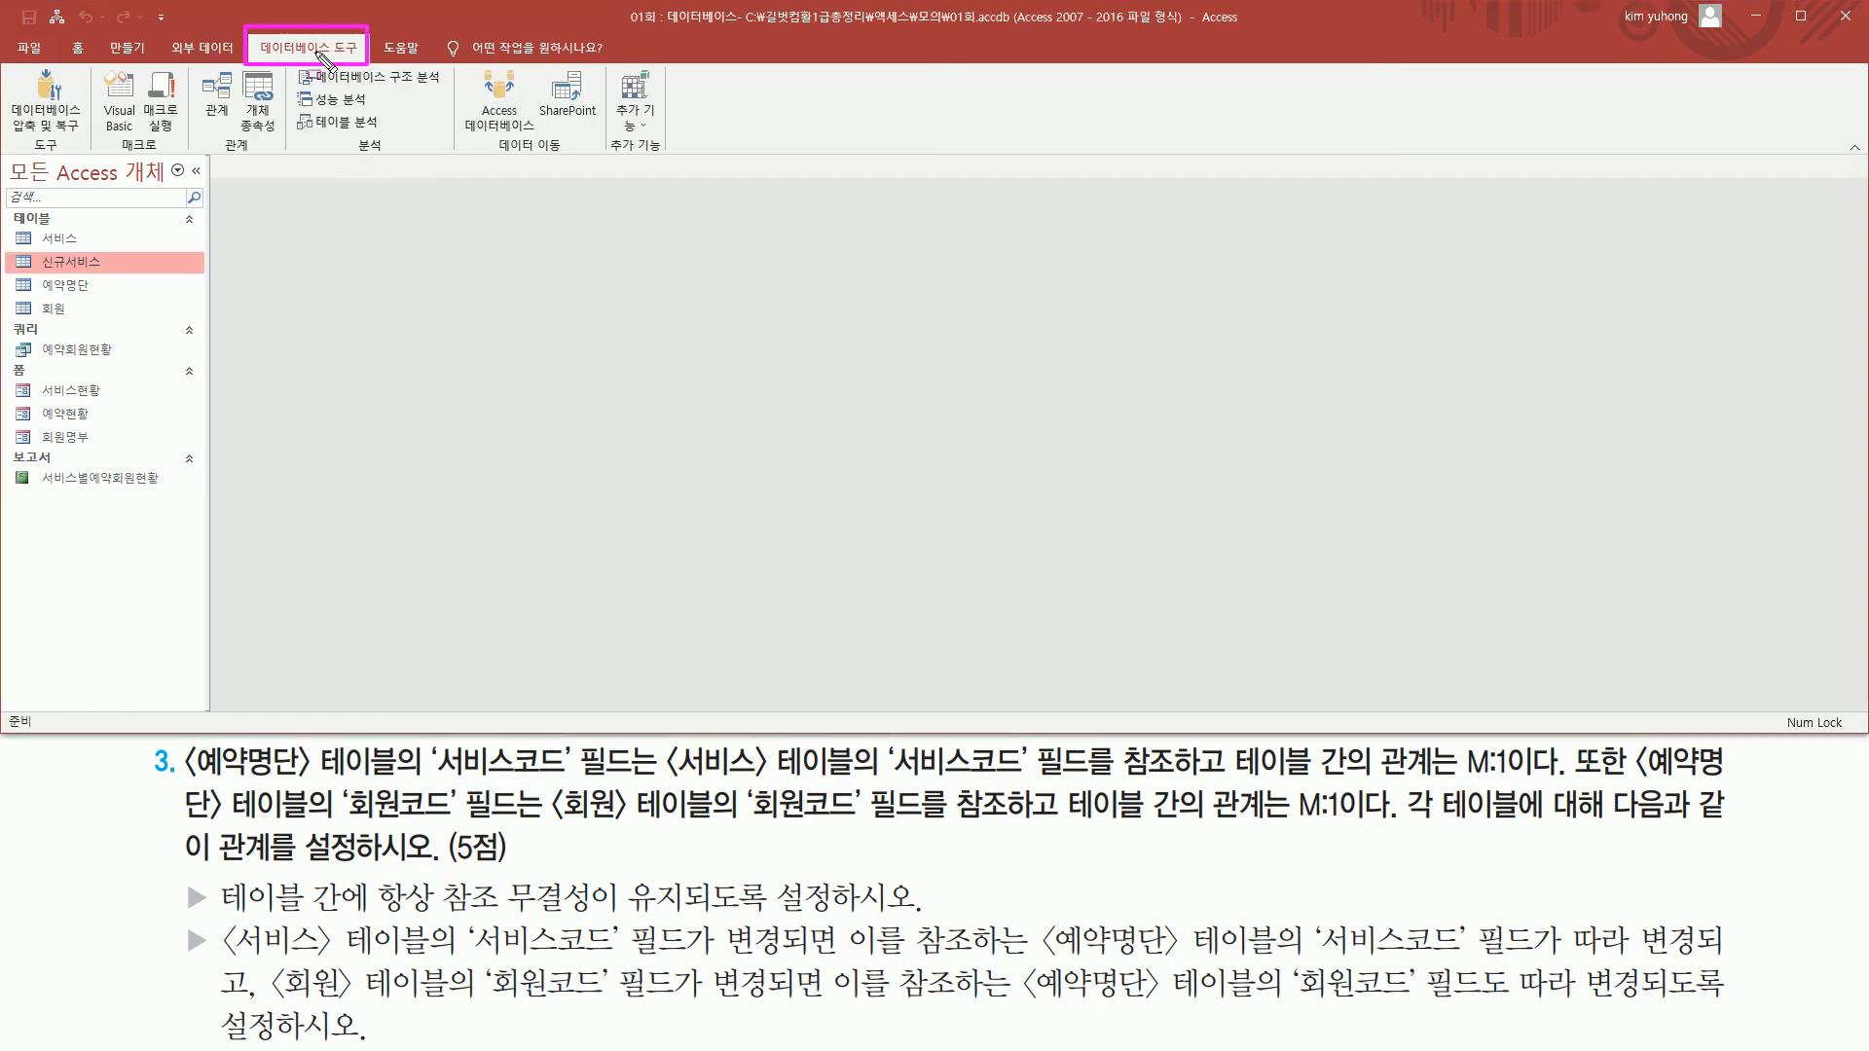
pyautogui.moveTo(195, 65); pyautogui.dragTo(239, 126)
pyautogui.click(216, 98)
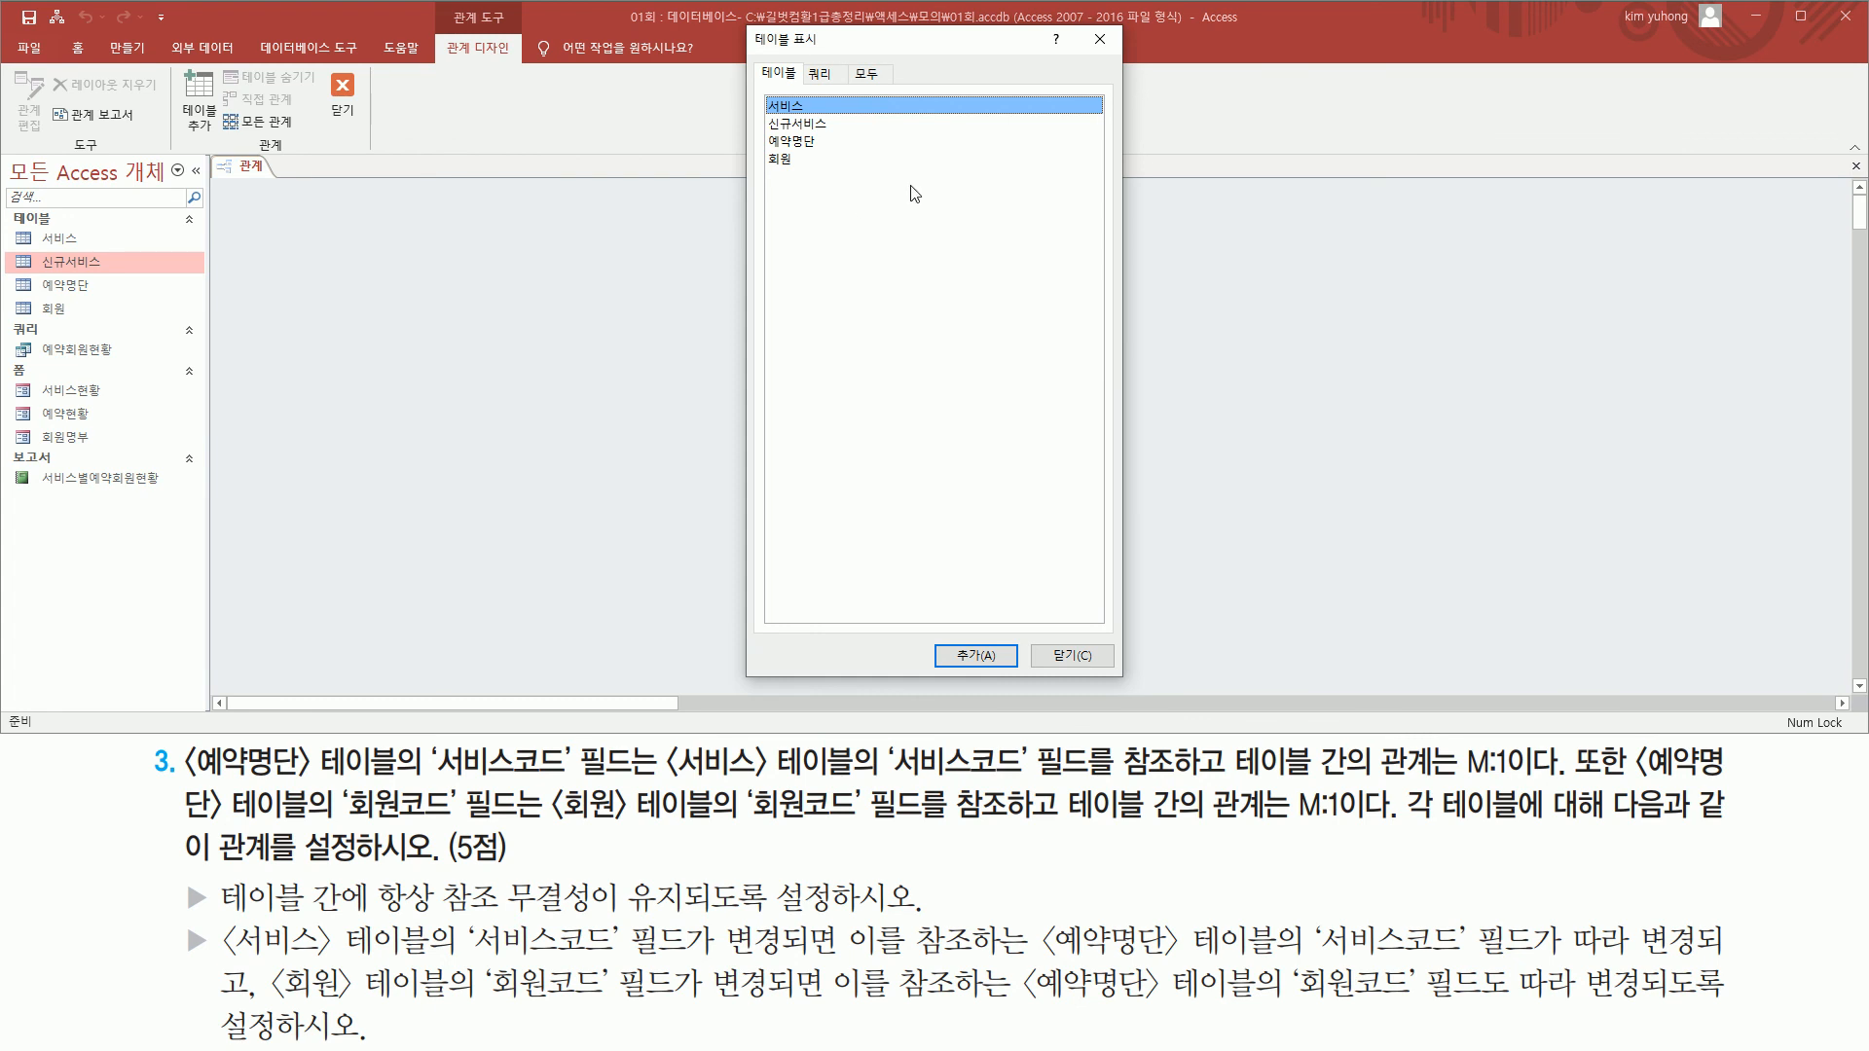
# Add the 예약명단, 서비스 and 회원 tables to the relationships layout and close the table selection dialog
pyautogui.hotkey('ctrl', 'shift', 'd')
pyautogui.moveTo(177, 738); pyautogui.dragTo(315, 787)
pyautogui.moveTo(661, 736); pyautogui.dragTo(779, 779)
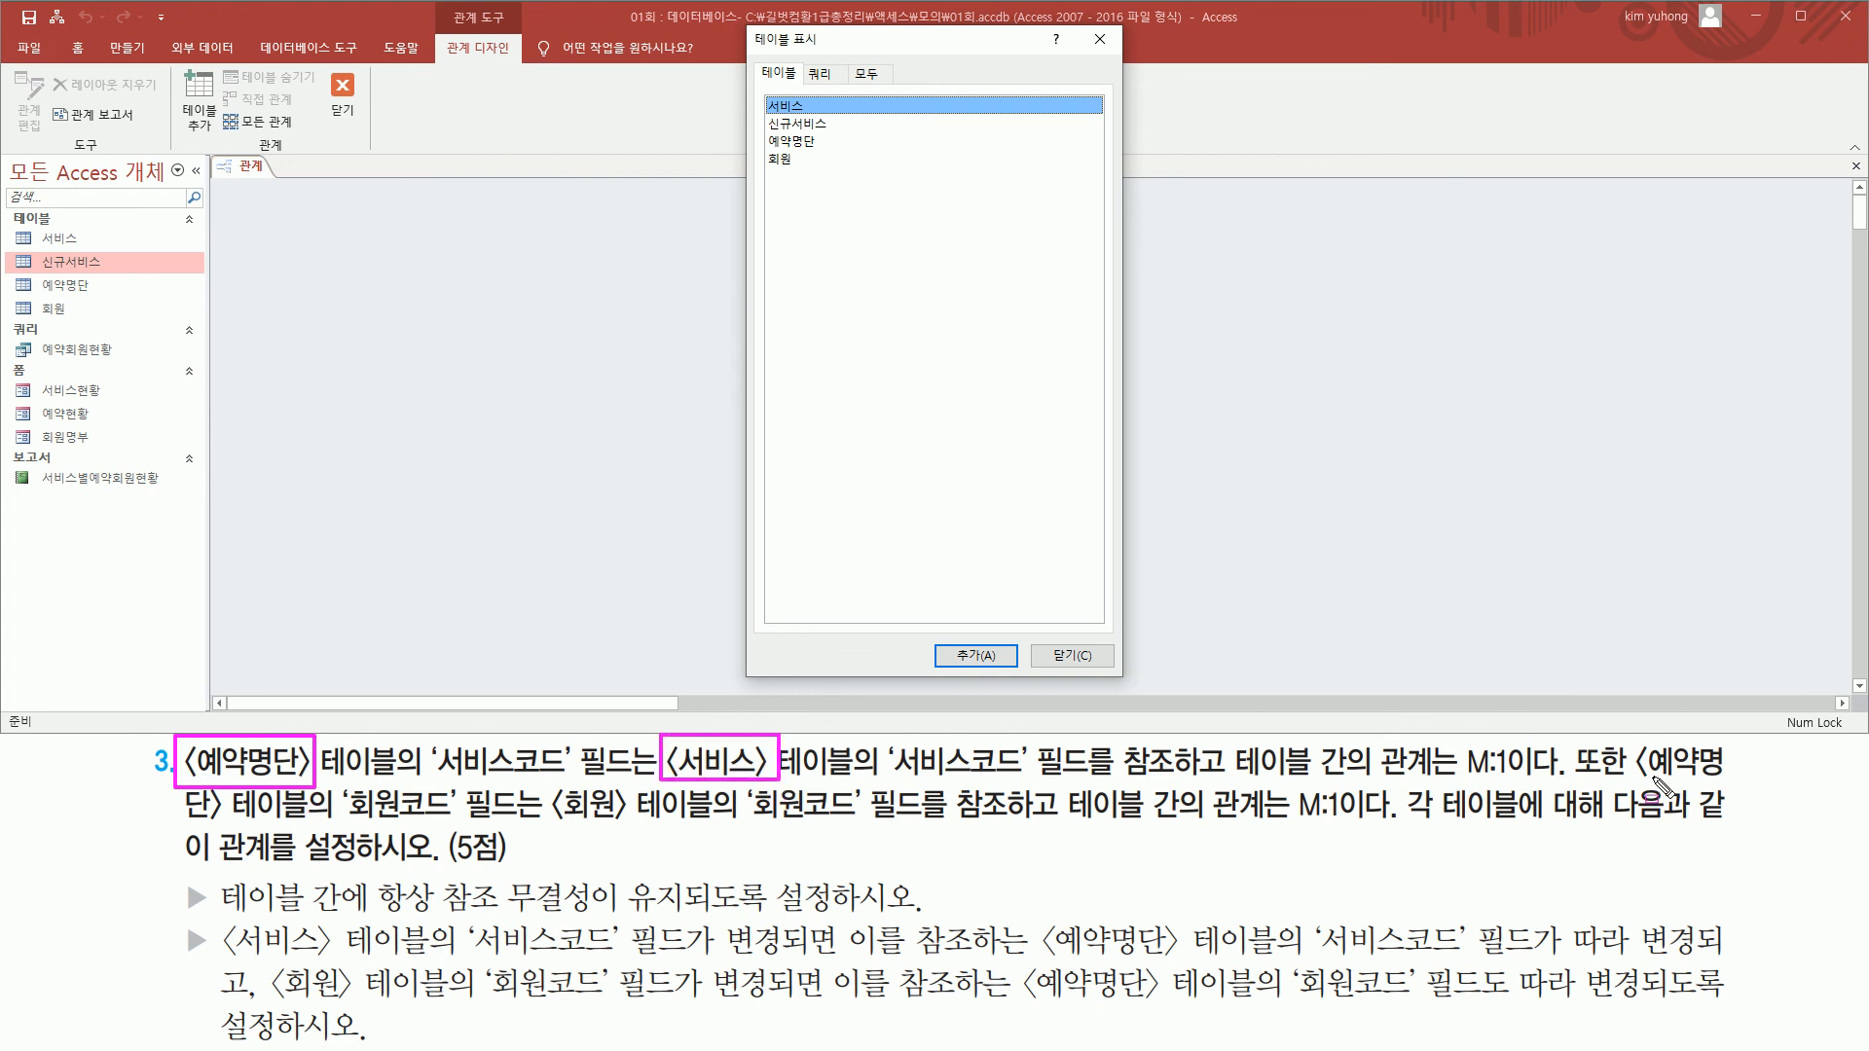
pyautogui.moveTo(553, 780); pyautogui.dragTo(626, 836)
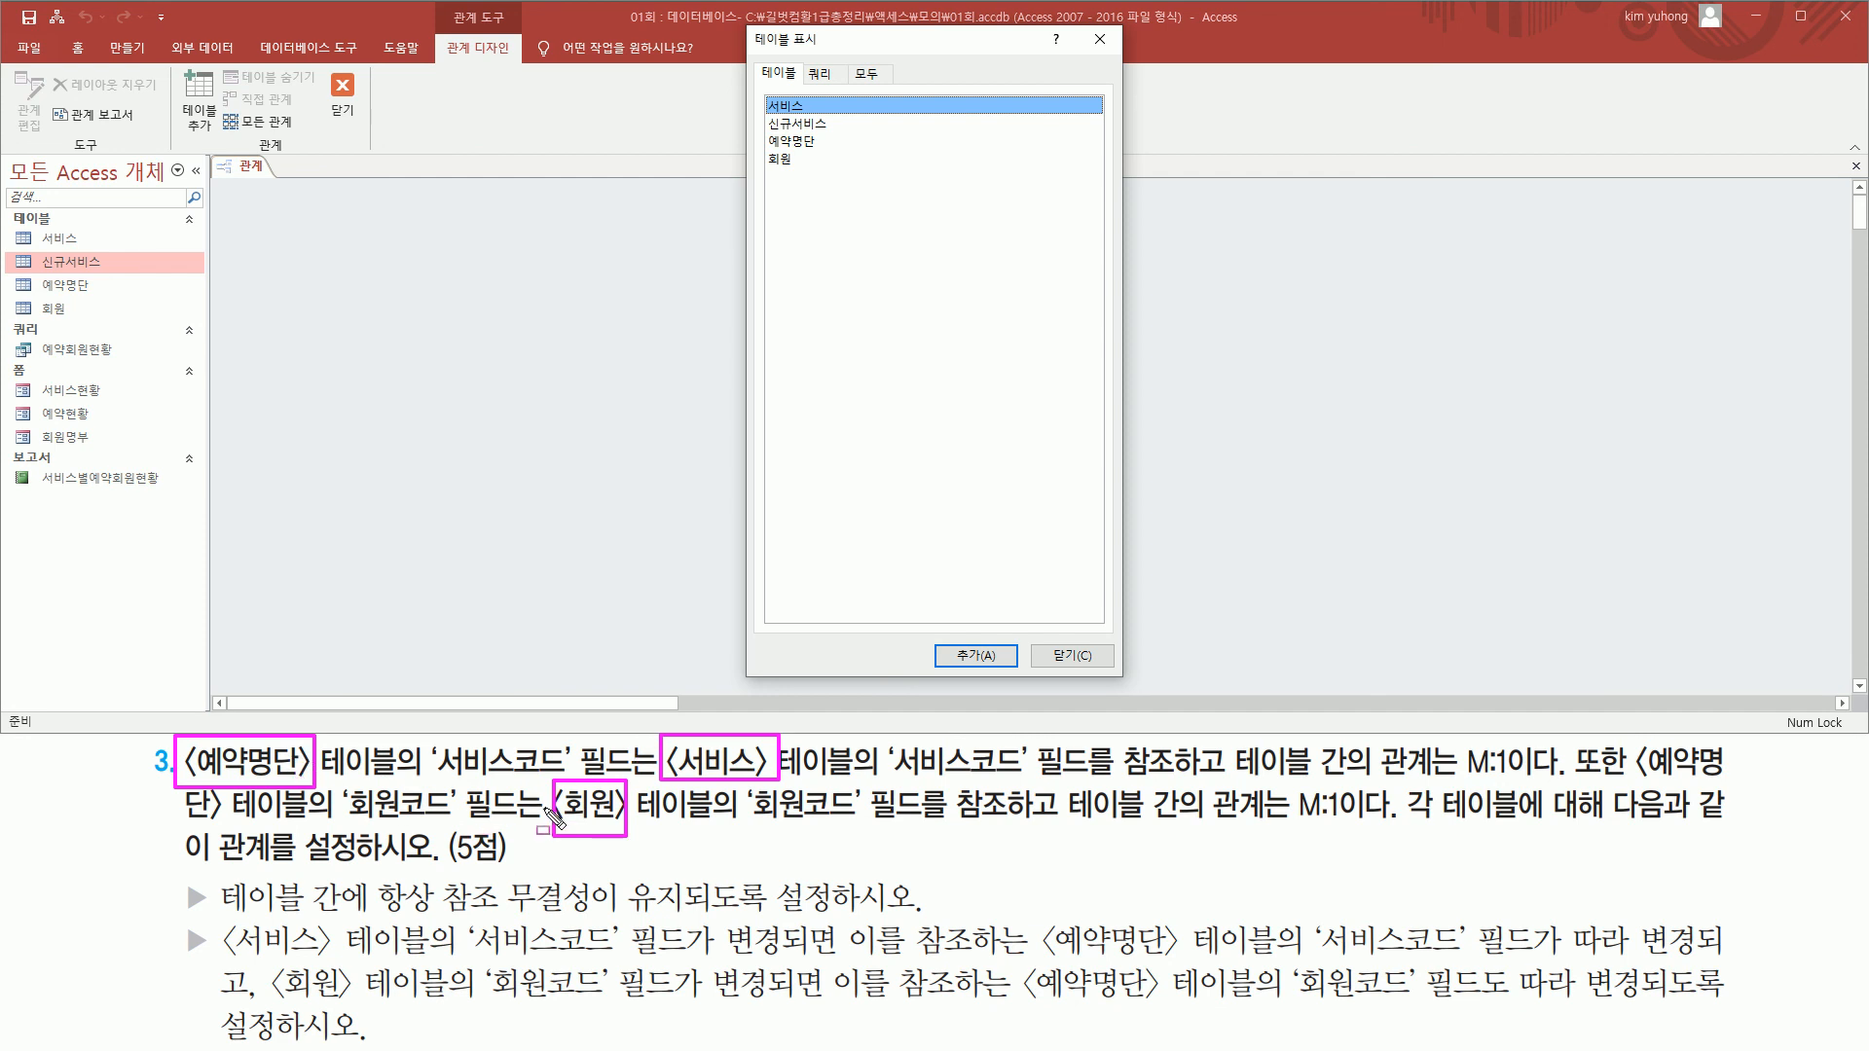
pyautogui.press('Escape')
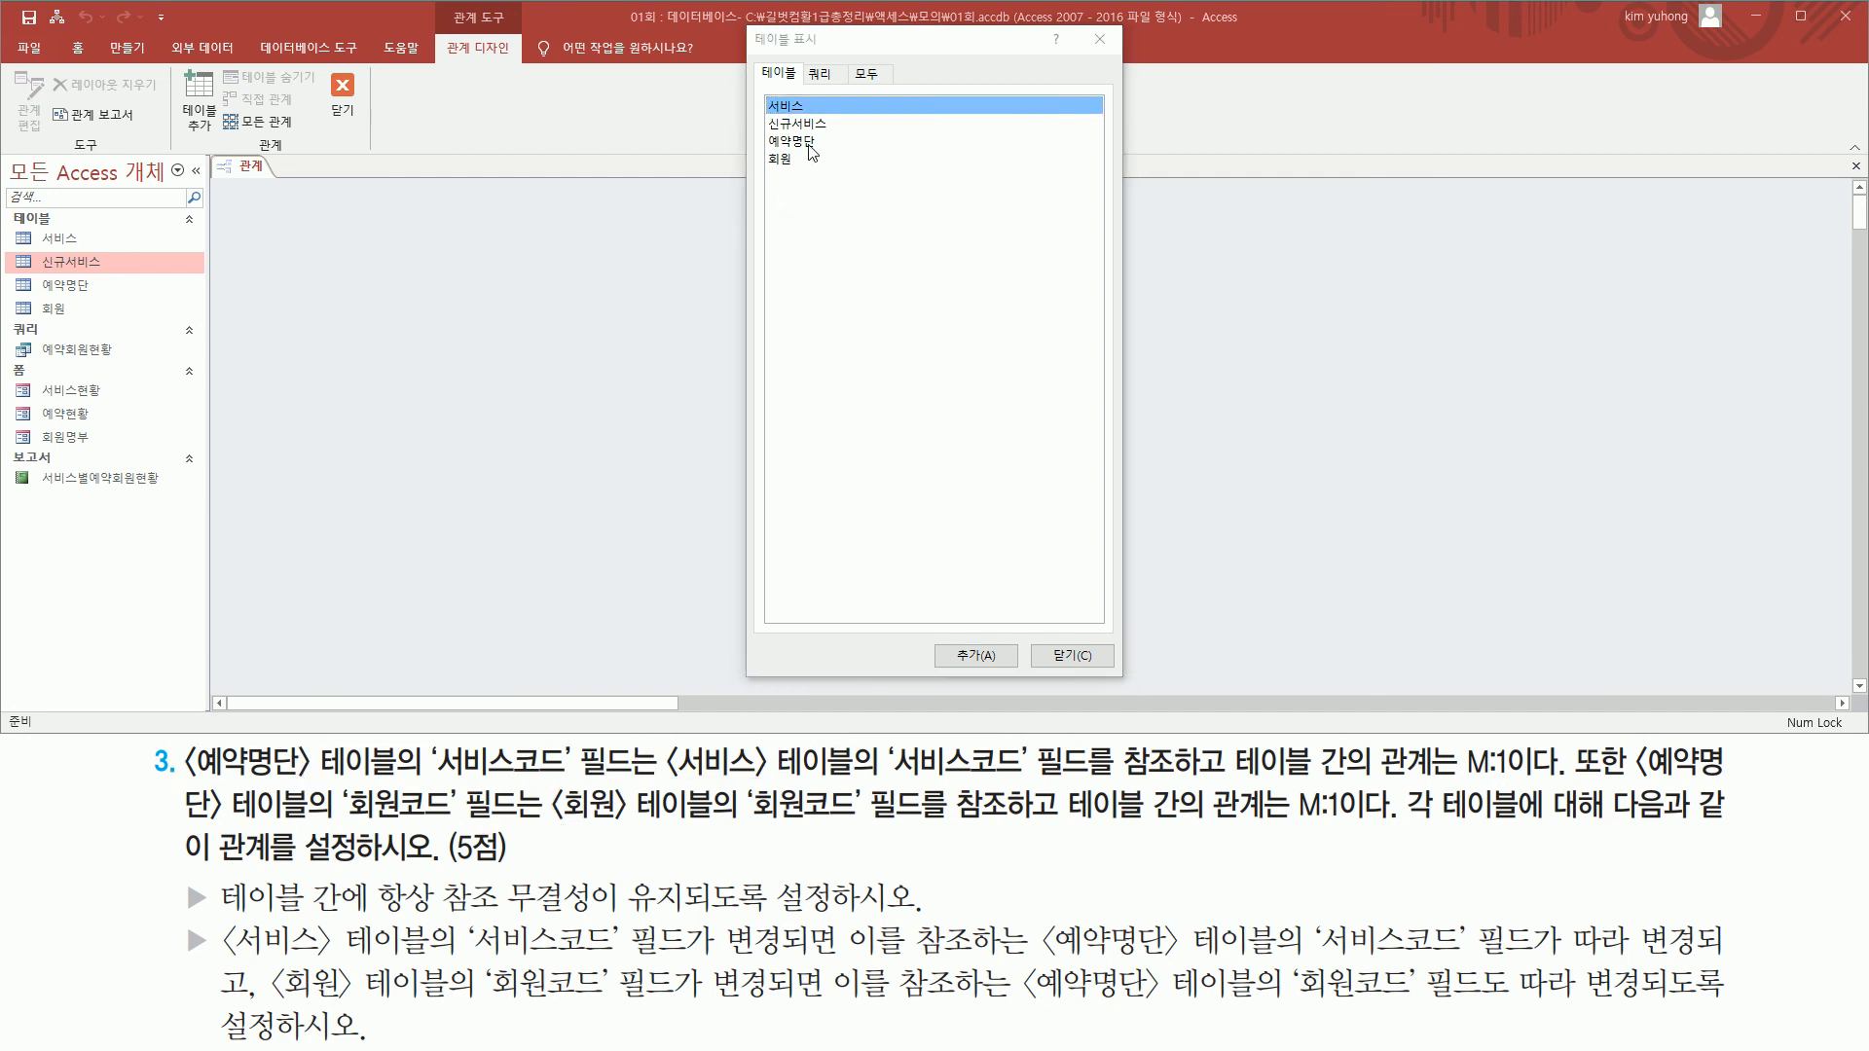
pyautogui.click(808, 143)
pyautogui.doubleClick(808, 144)
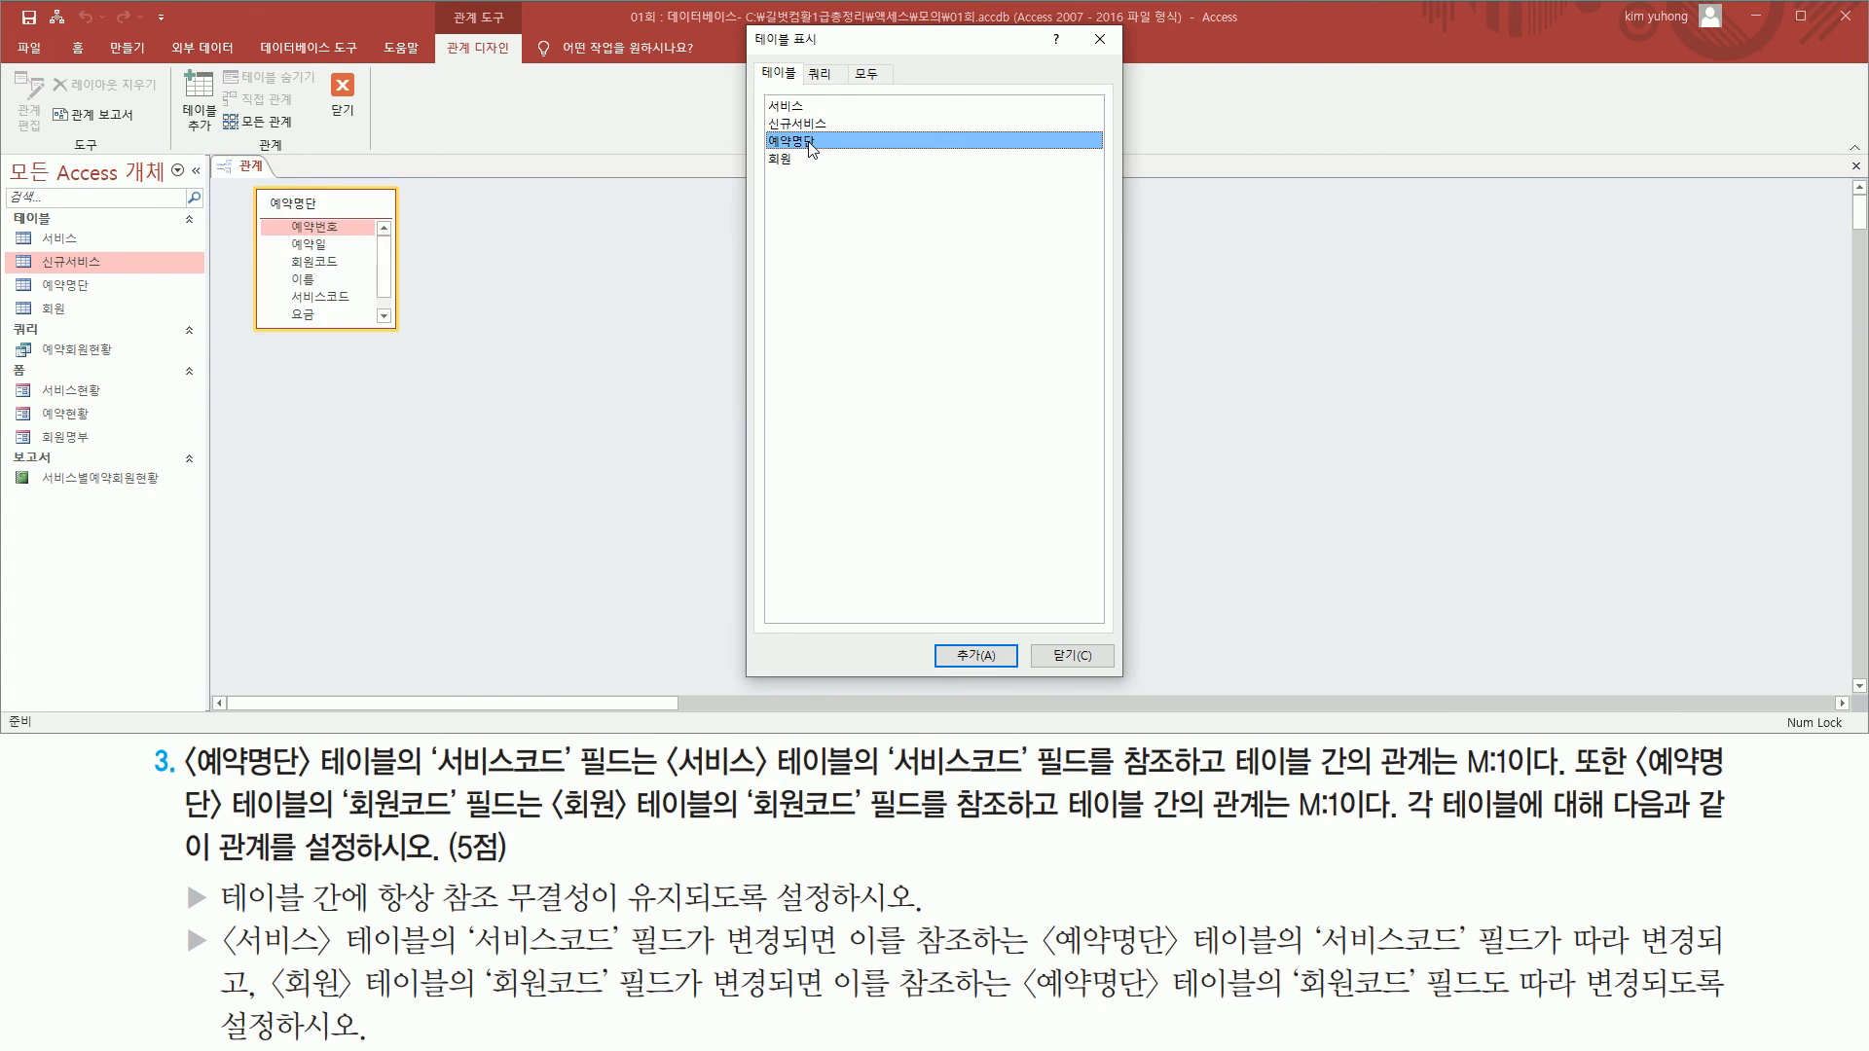
pyautogui.doubleClick(805, 107)
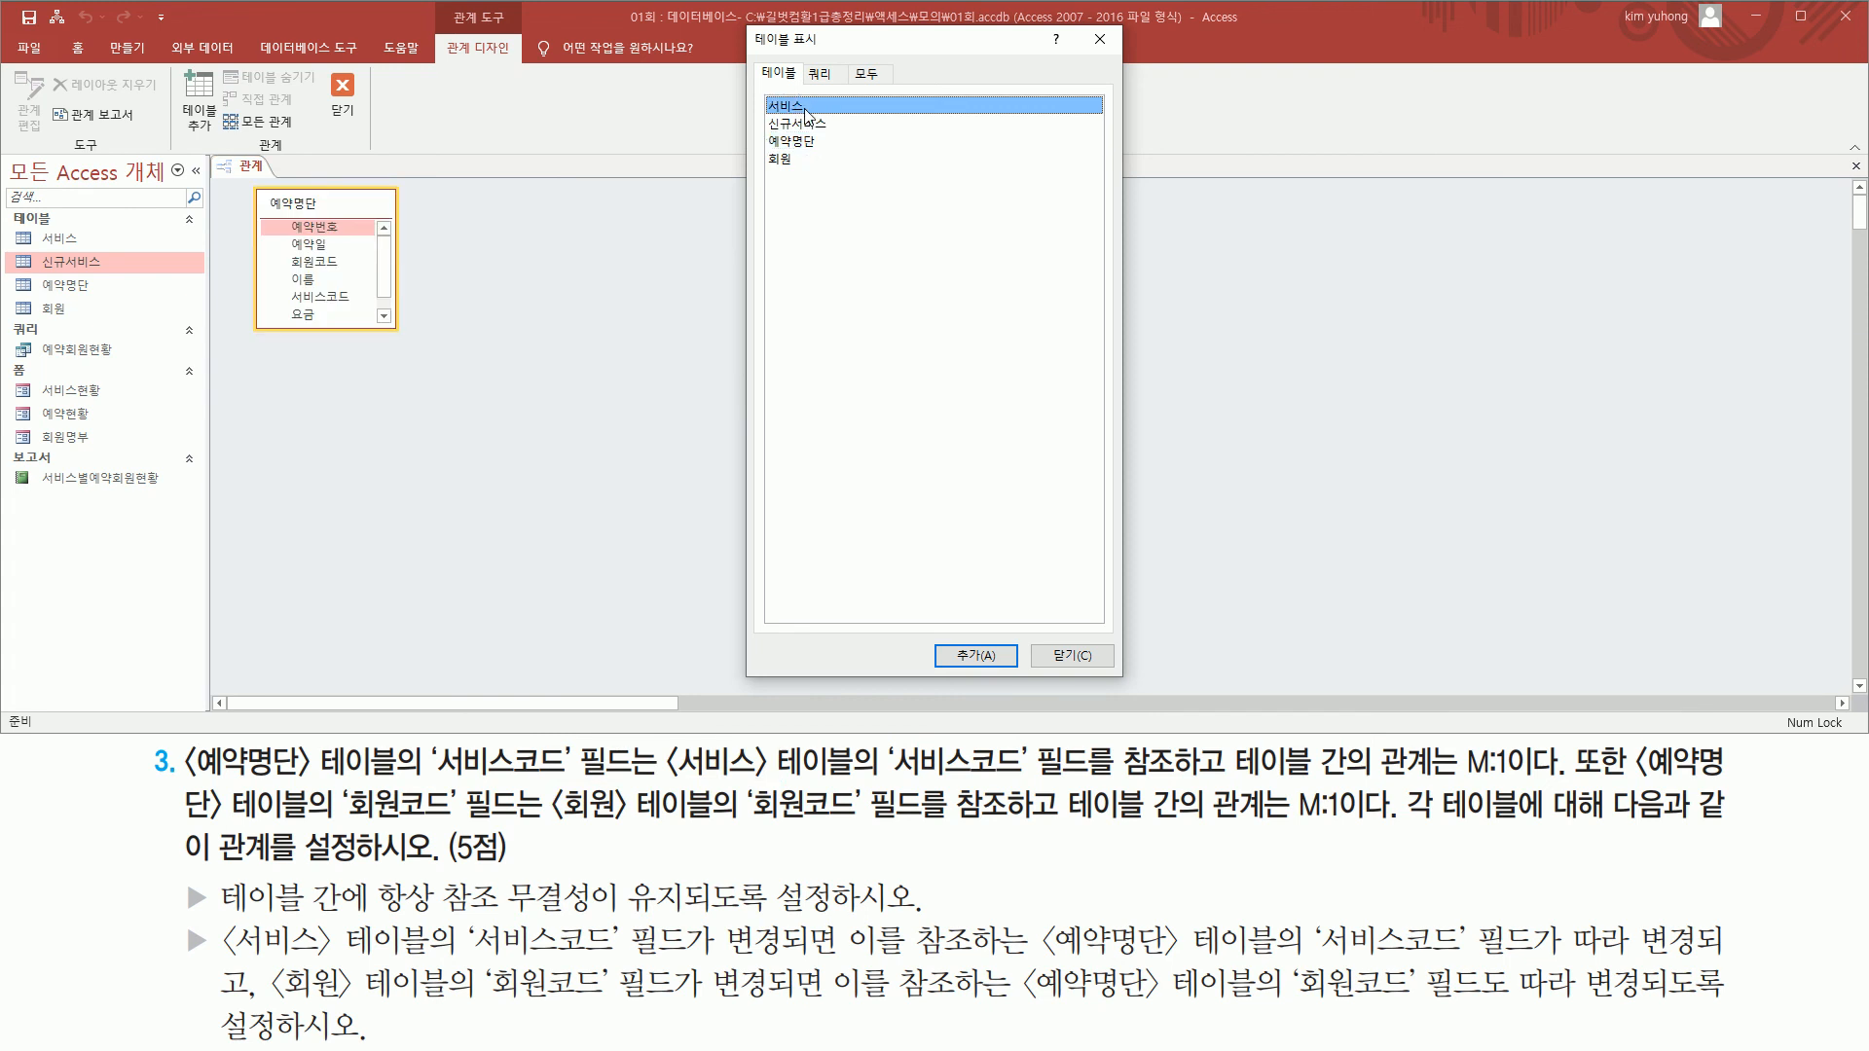
pyautogui.click(788, 163)
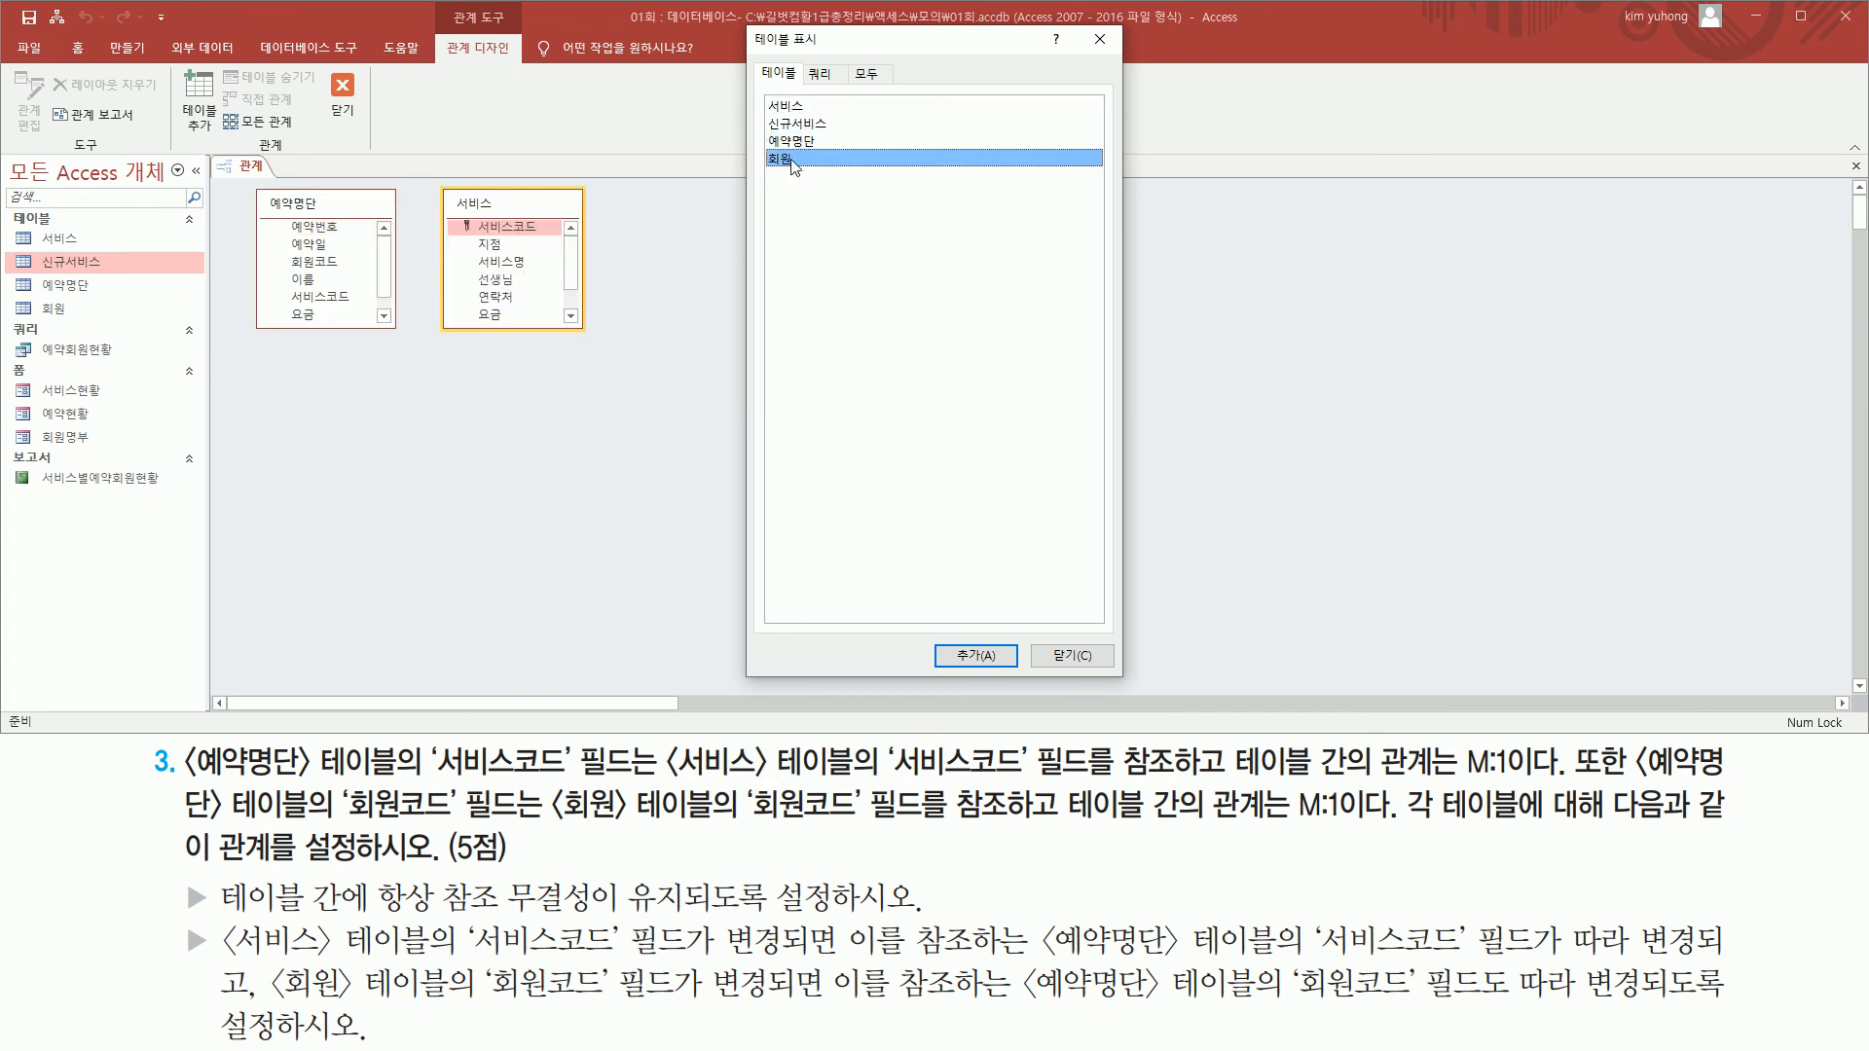
pyautogui.doubleClick(797, 158)
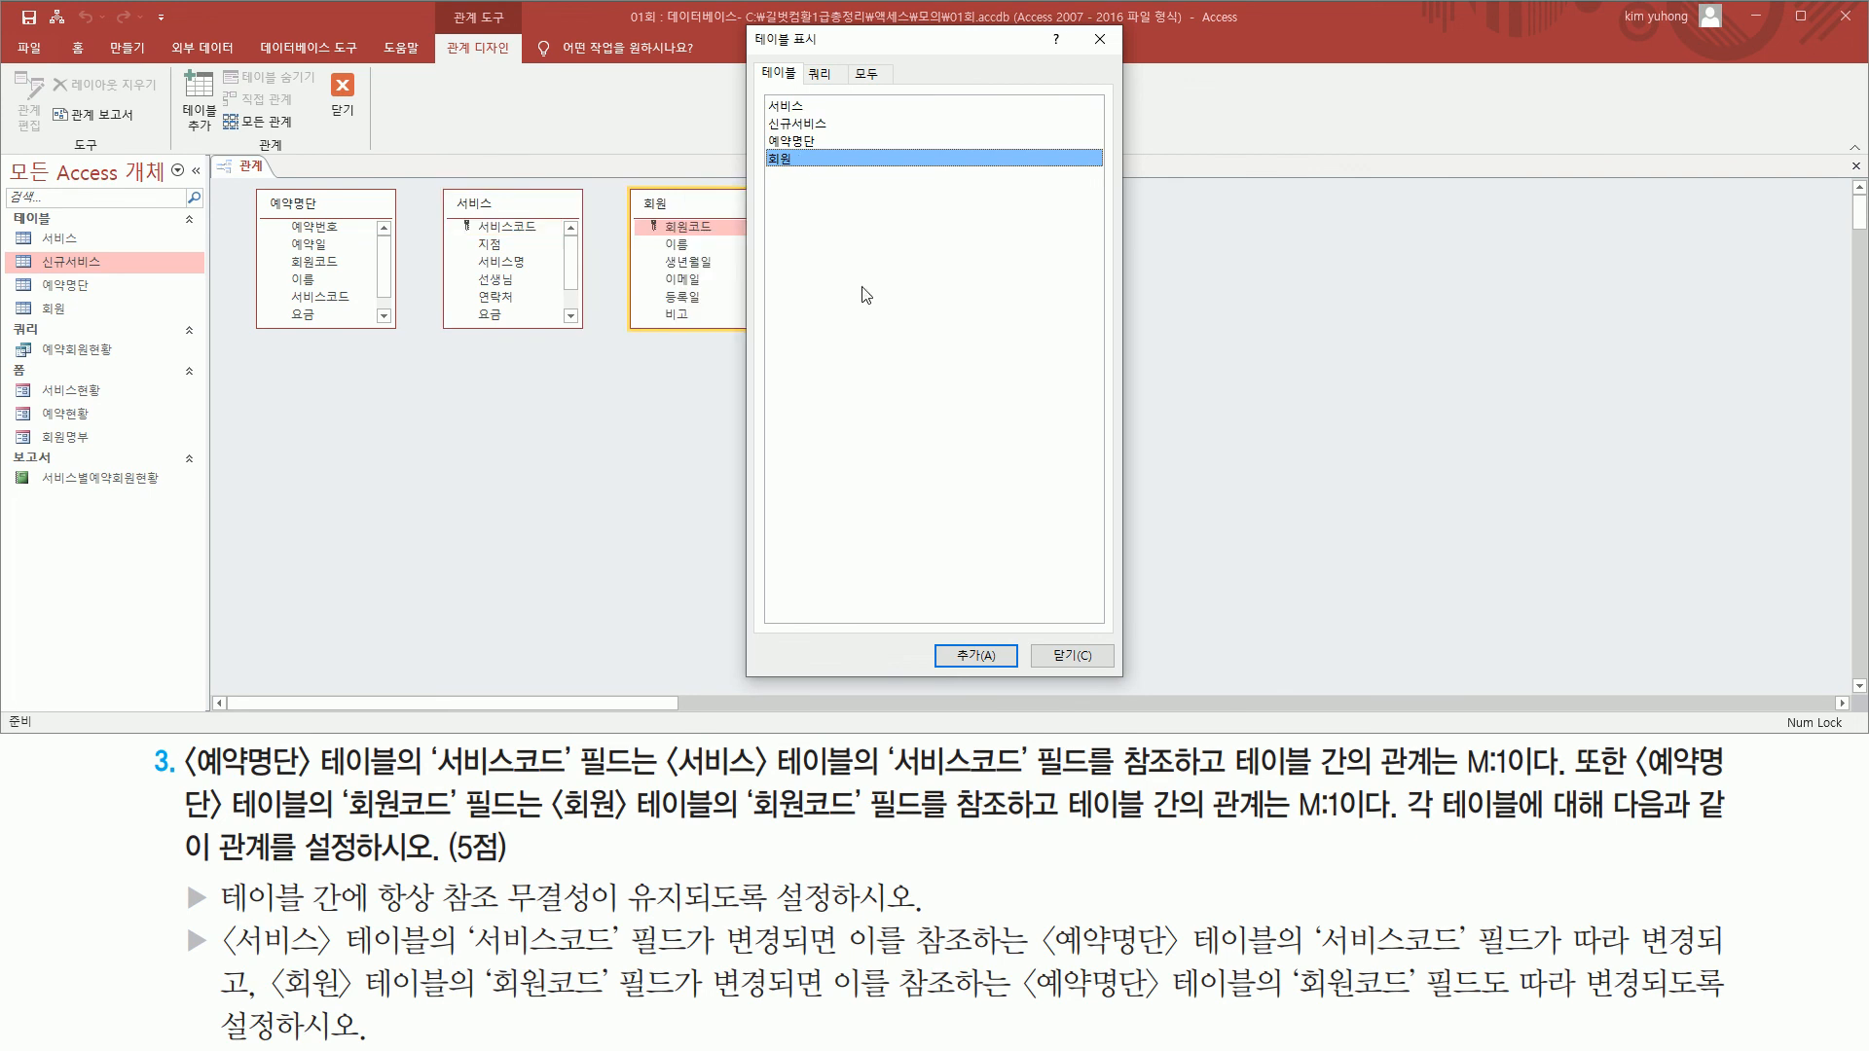
pyautogui.click(1069, 654)
pyautogui.moveTo(234, 177); pyautogui.dragTo(827, 347)
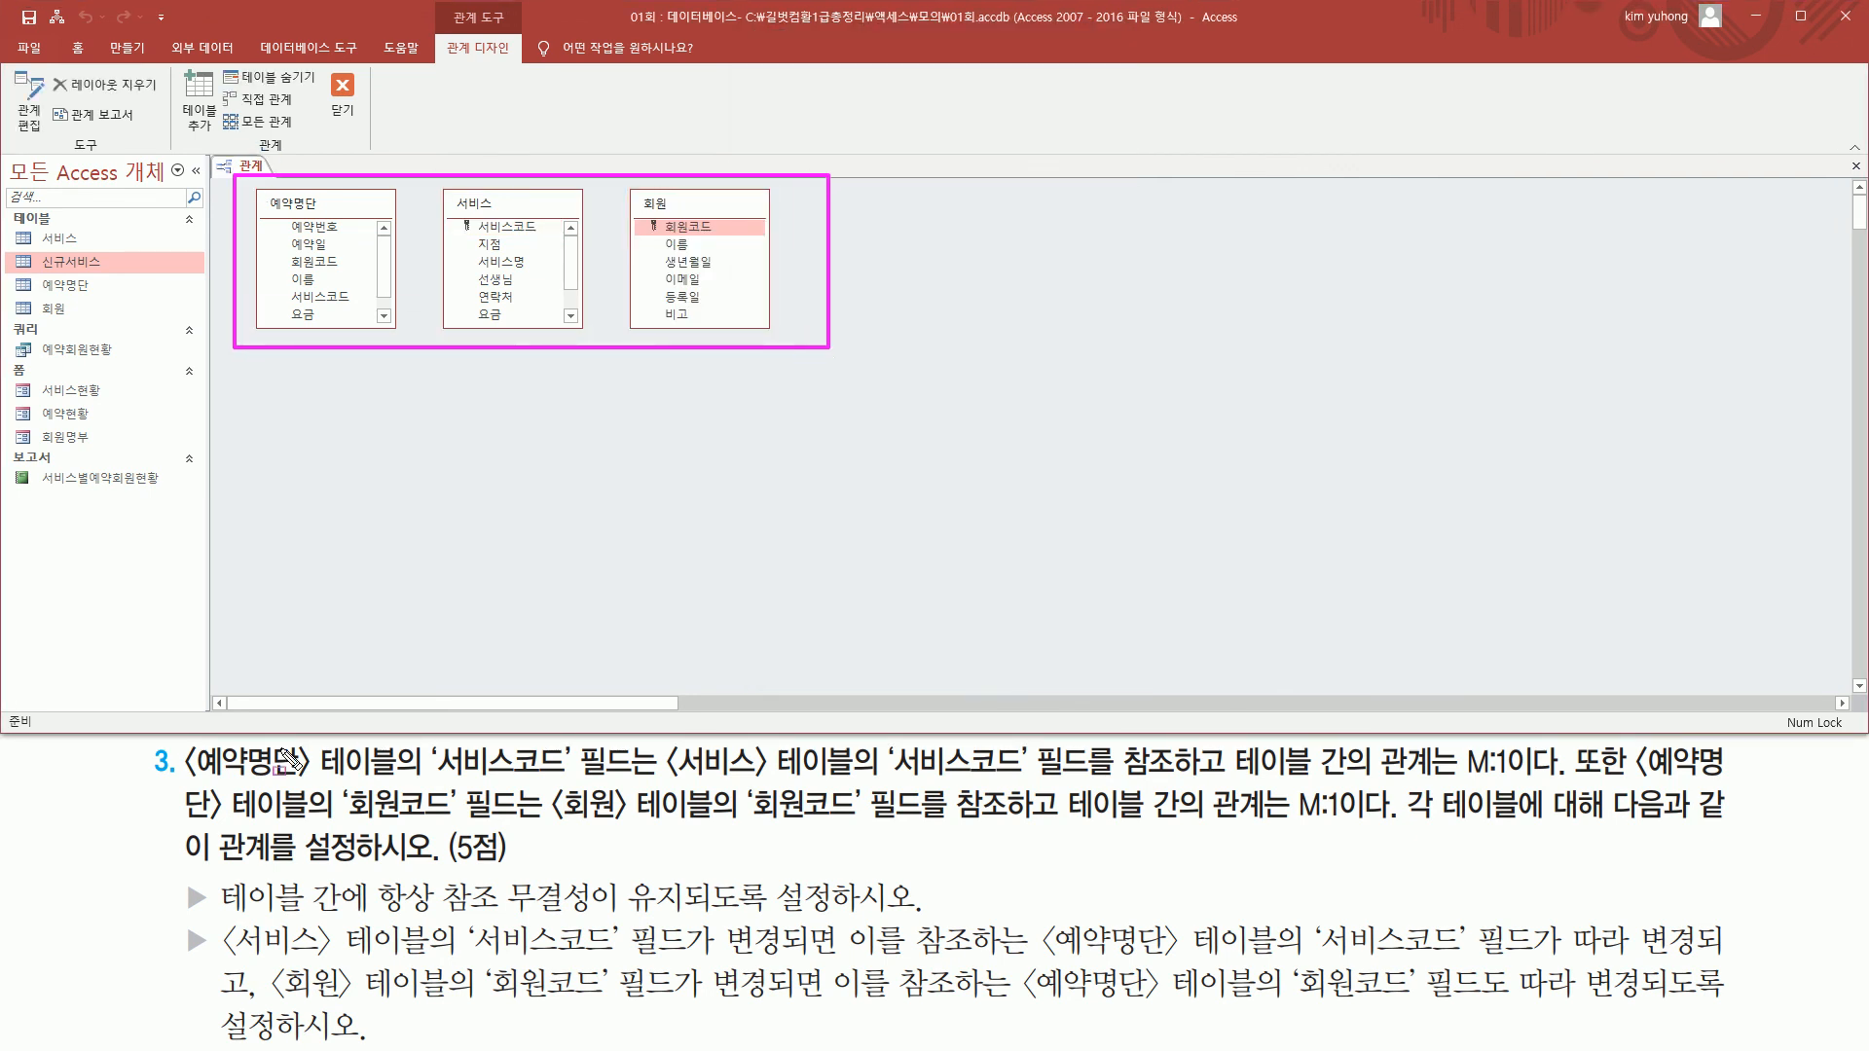
pyautogui.moveTo(183, 777); pyautogui.dragTo(1043, 785)
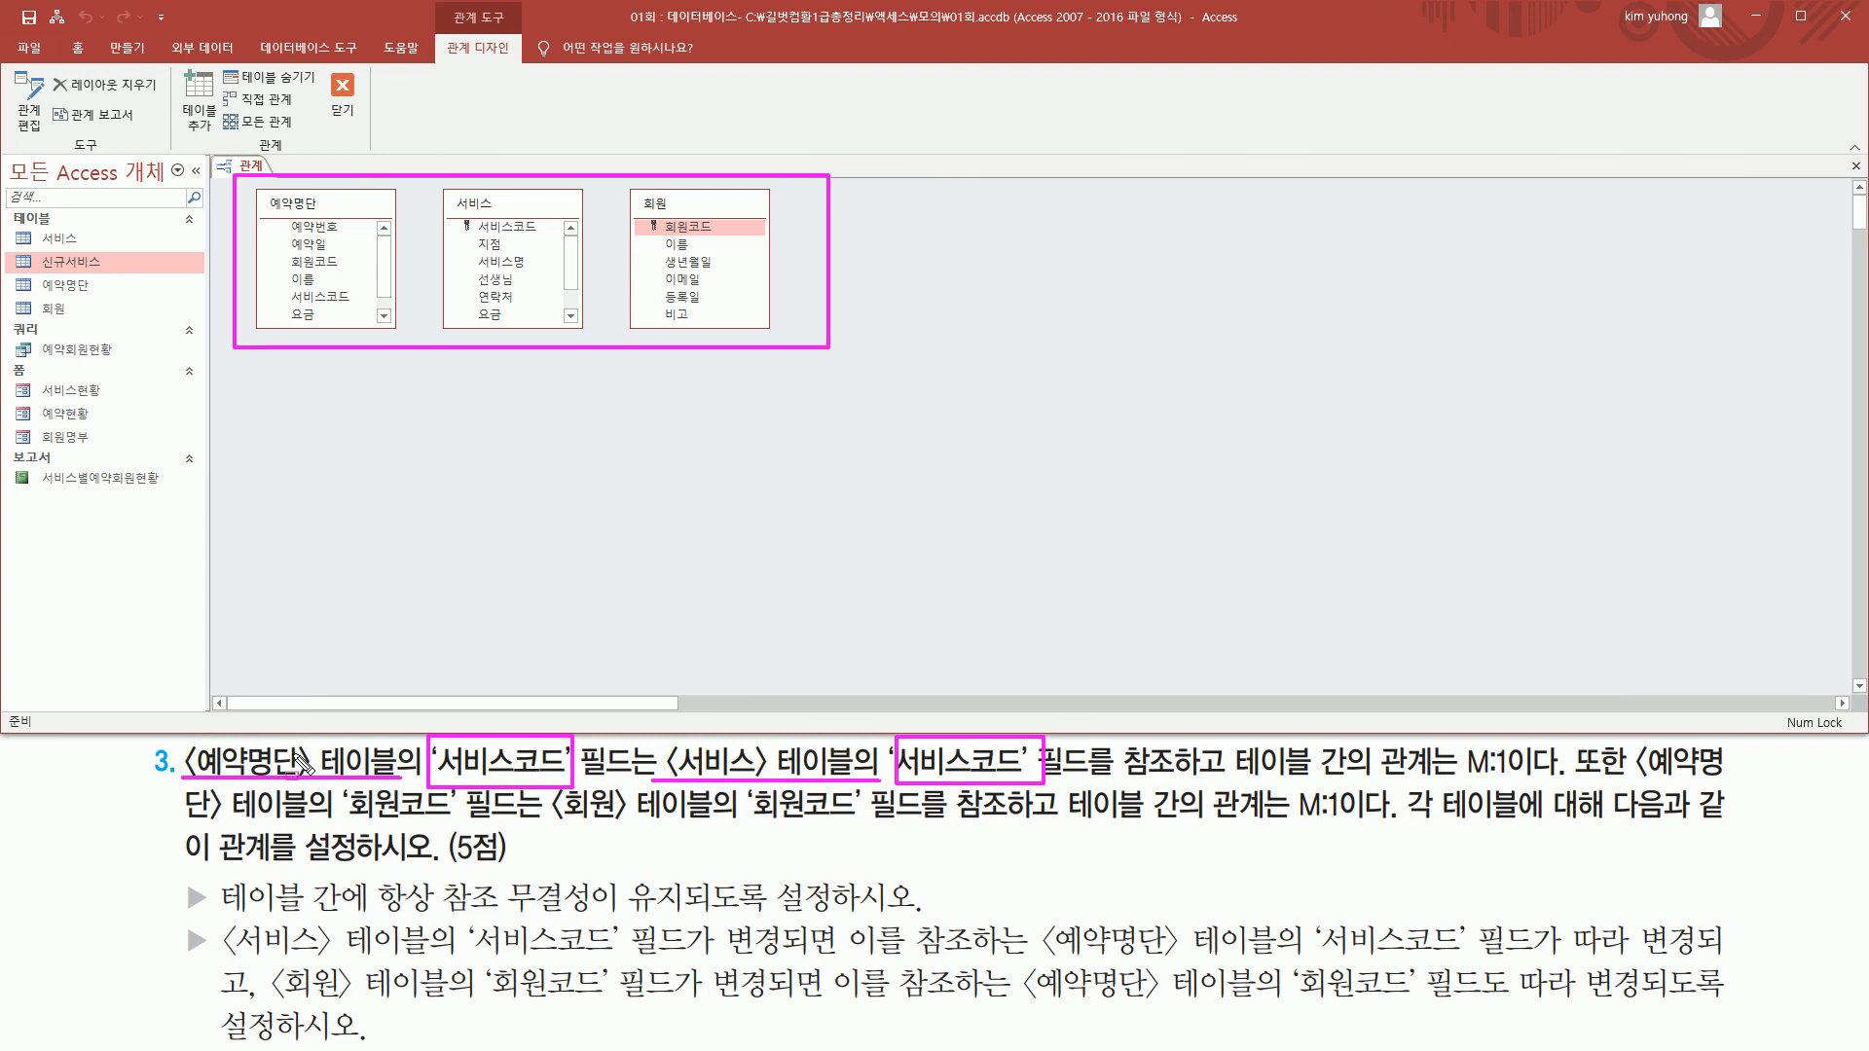
pyautogui.press('Escape')
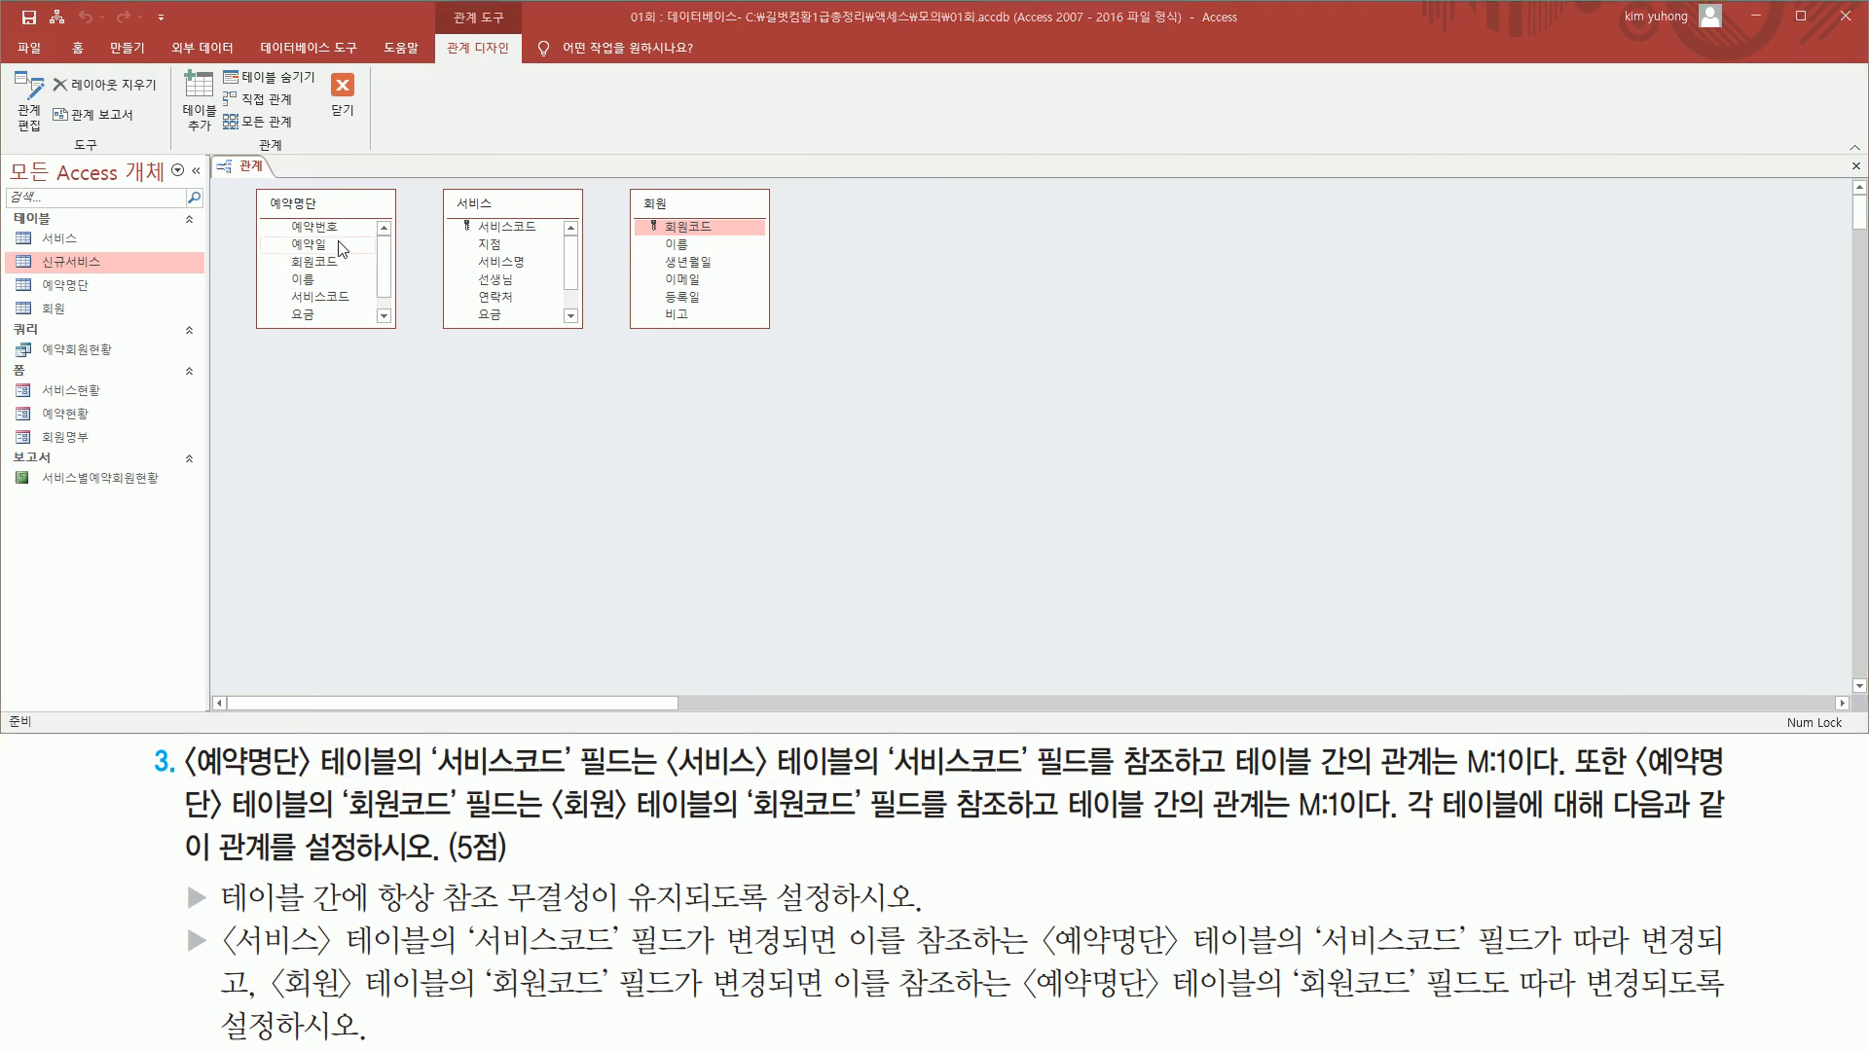
# Relate 예약명단's 서비스코드 field to 서비스's 서비스코드 field and enforce referential integrity
pyautogui.moveTo(329, 296); pyautogui.dragTo(498, 233)
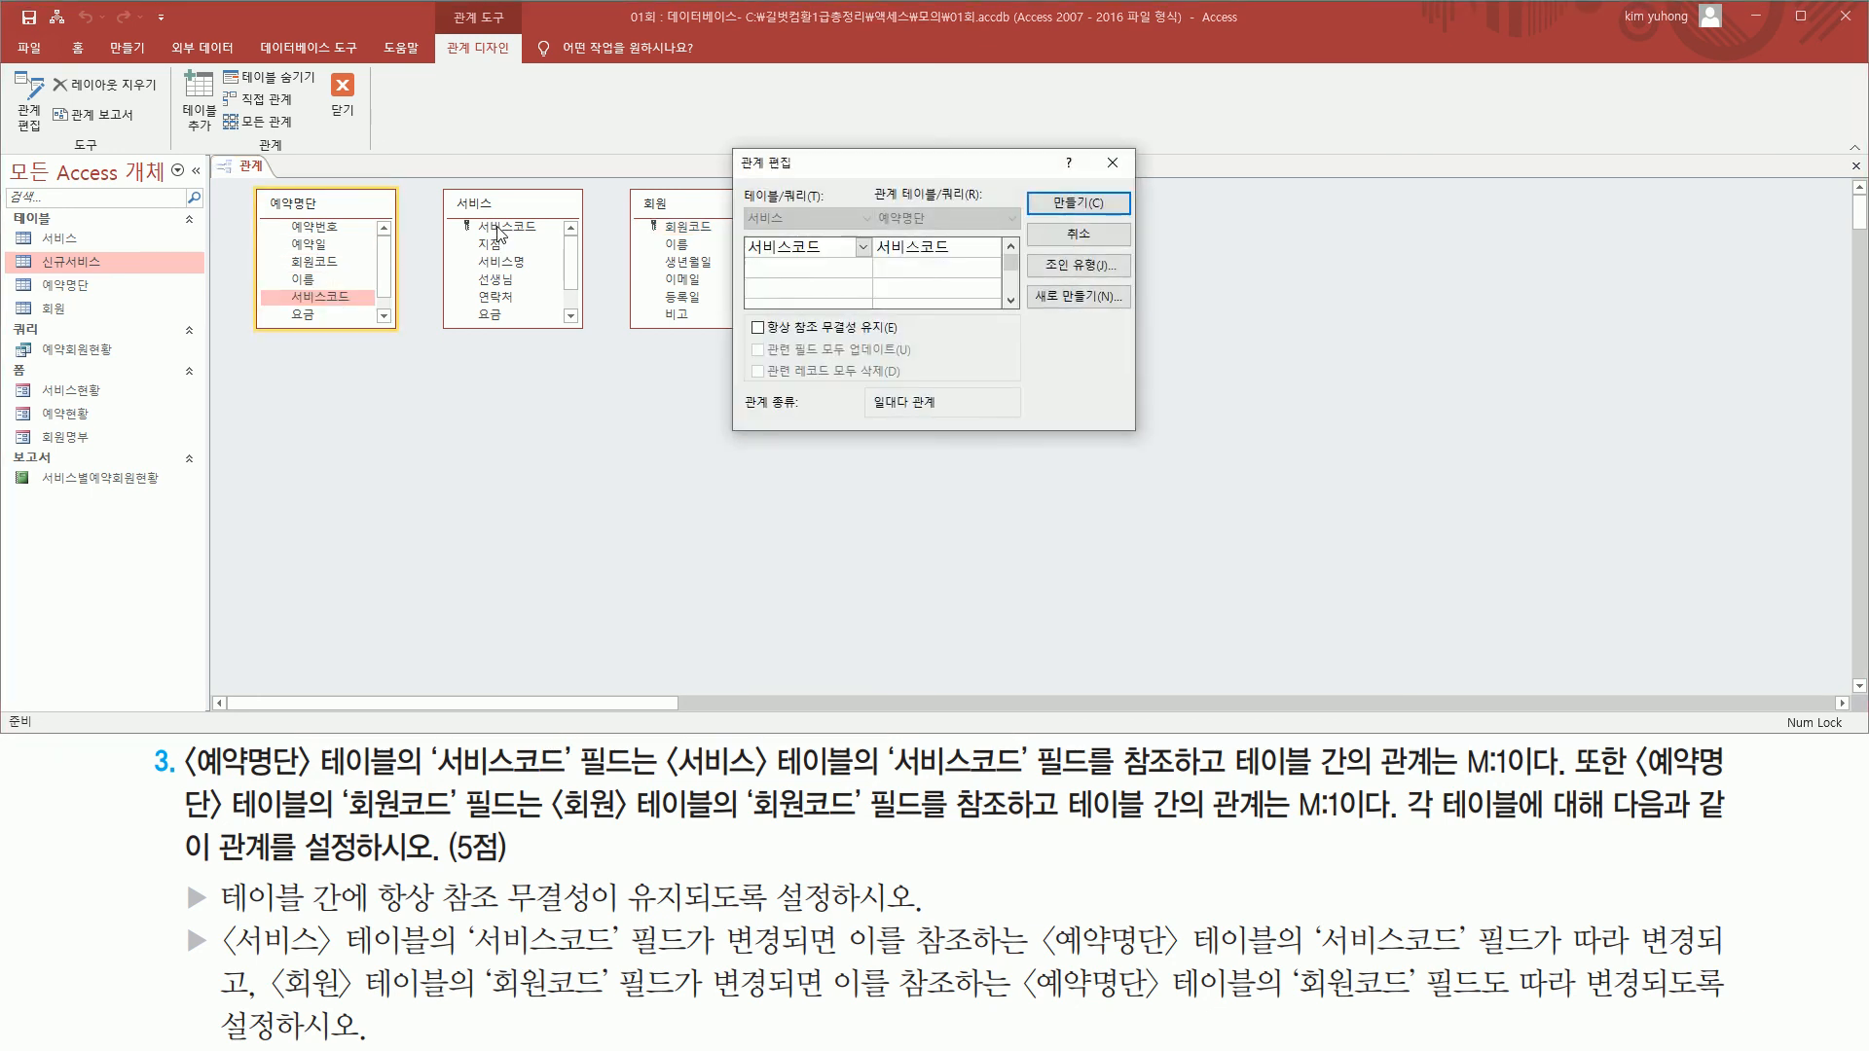
pyautogui.moveTo(737, 141)
pyautogui.mouseDown()
pyautogui.moveTo(779, 360)
pyautogui.moveTo(1141, 435)
pyautogui.mouseUp()
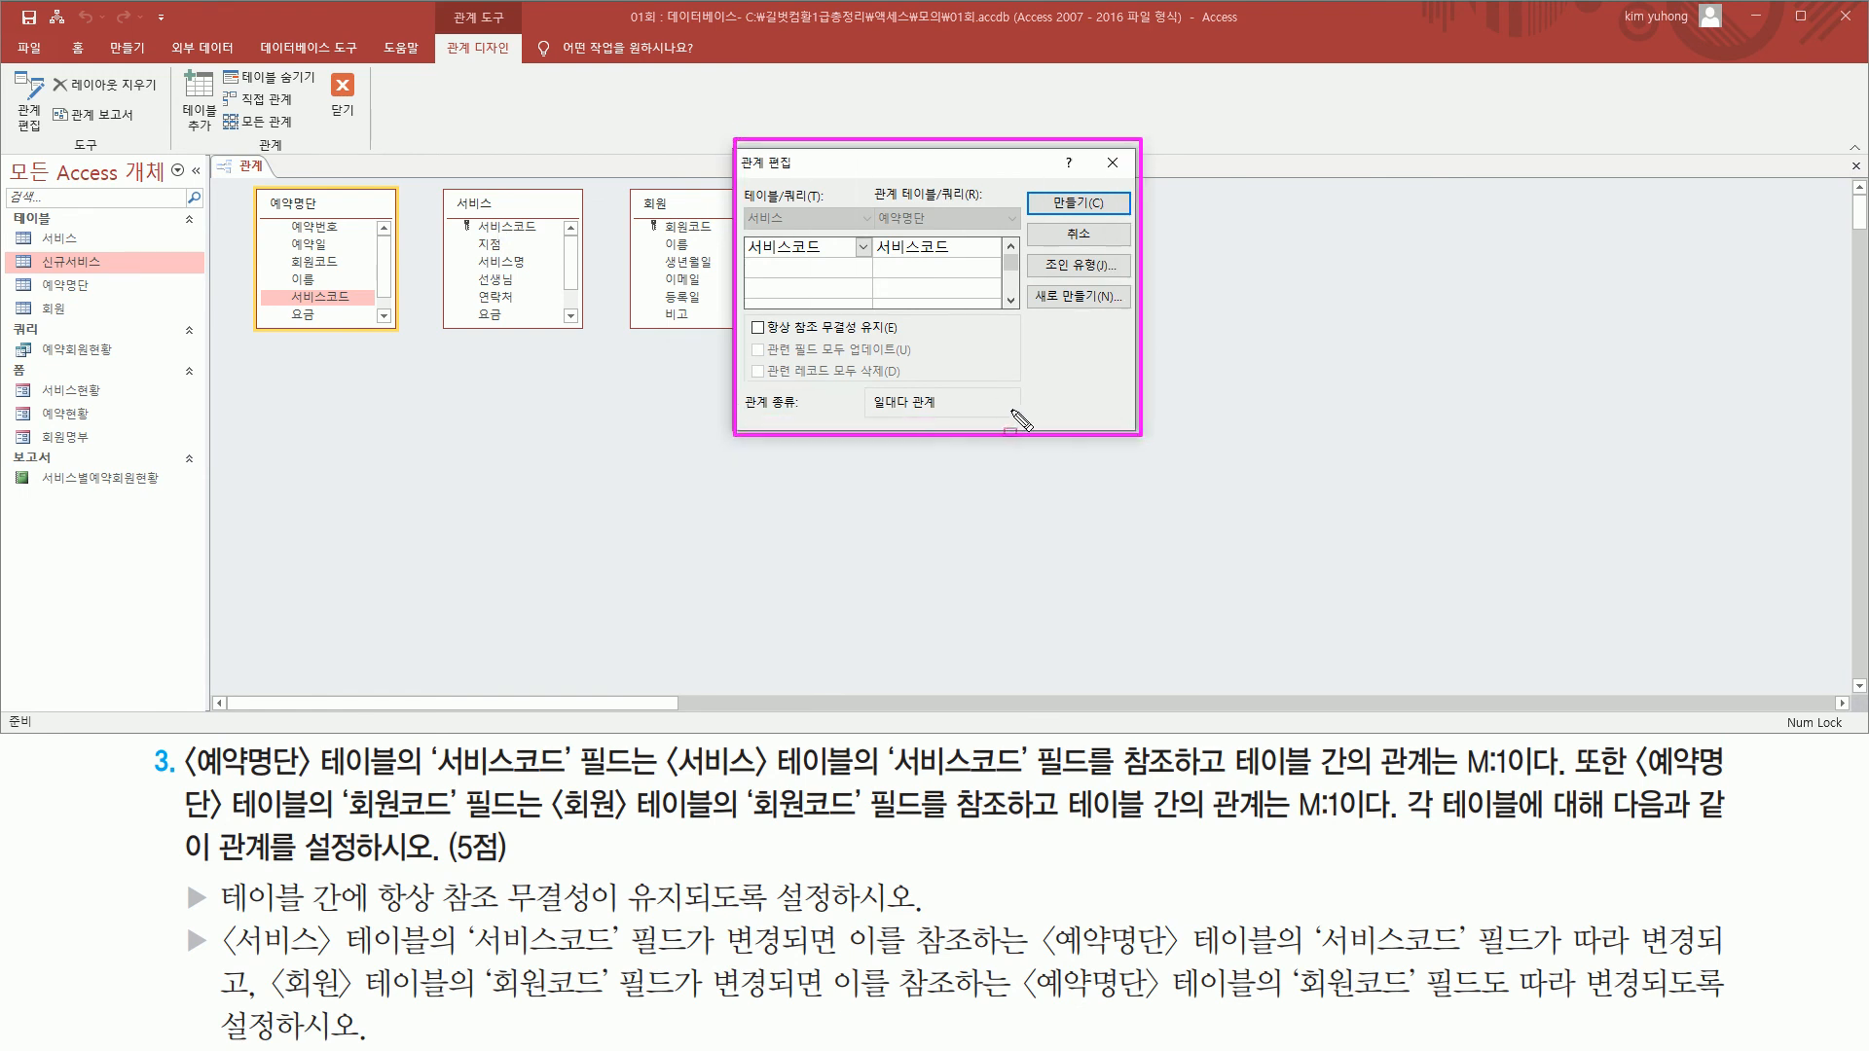
pyautogui.moveTo(737, 201); pyautogui.dragTo(837, 261)
pyautogui.moveTo(876, 200); pyautogui.dragTo(969, 261)
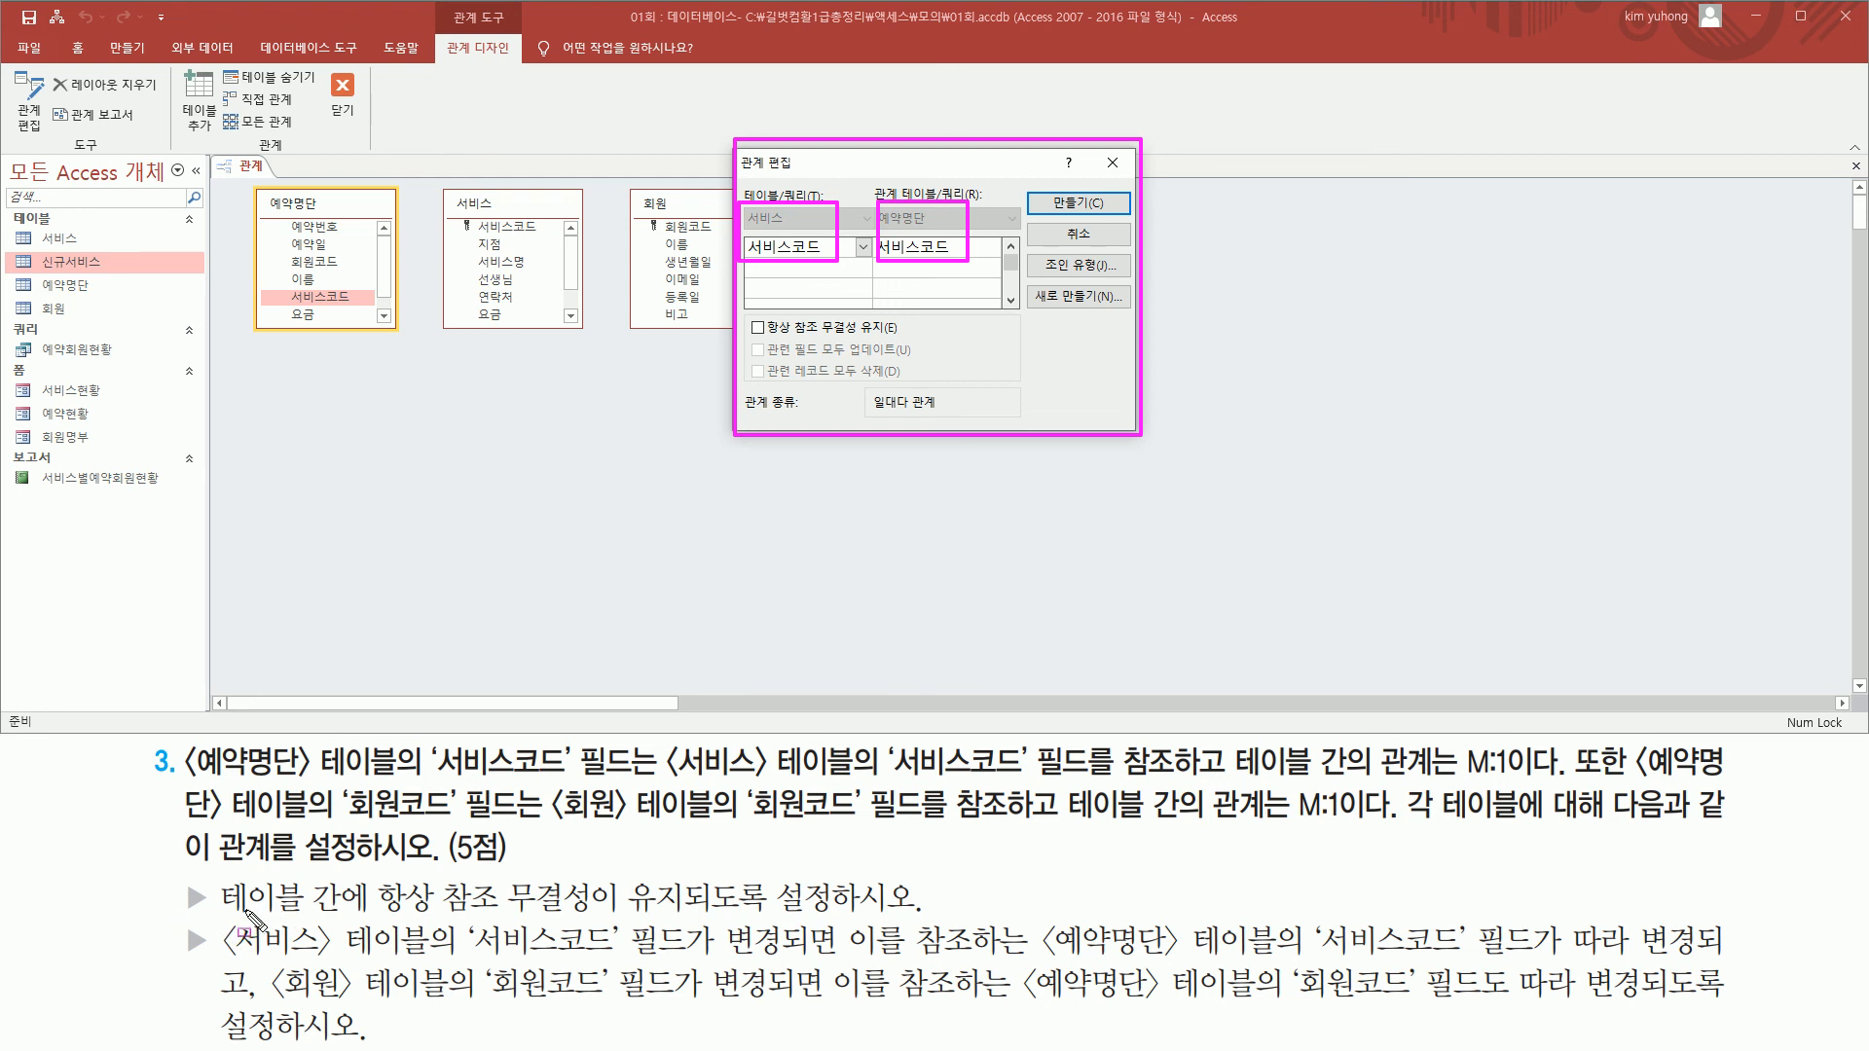
pyautogui.moveTo(374, 867)
pyautogui.mouseDown()
pyautogui.moveTo(560, 918)
pyautogui.moveTo(862, 921)
pyautogui.moveTo(843, 923)
pyautogui.mouseUp()
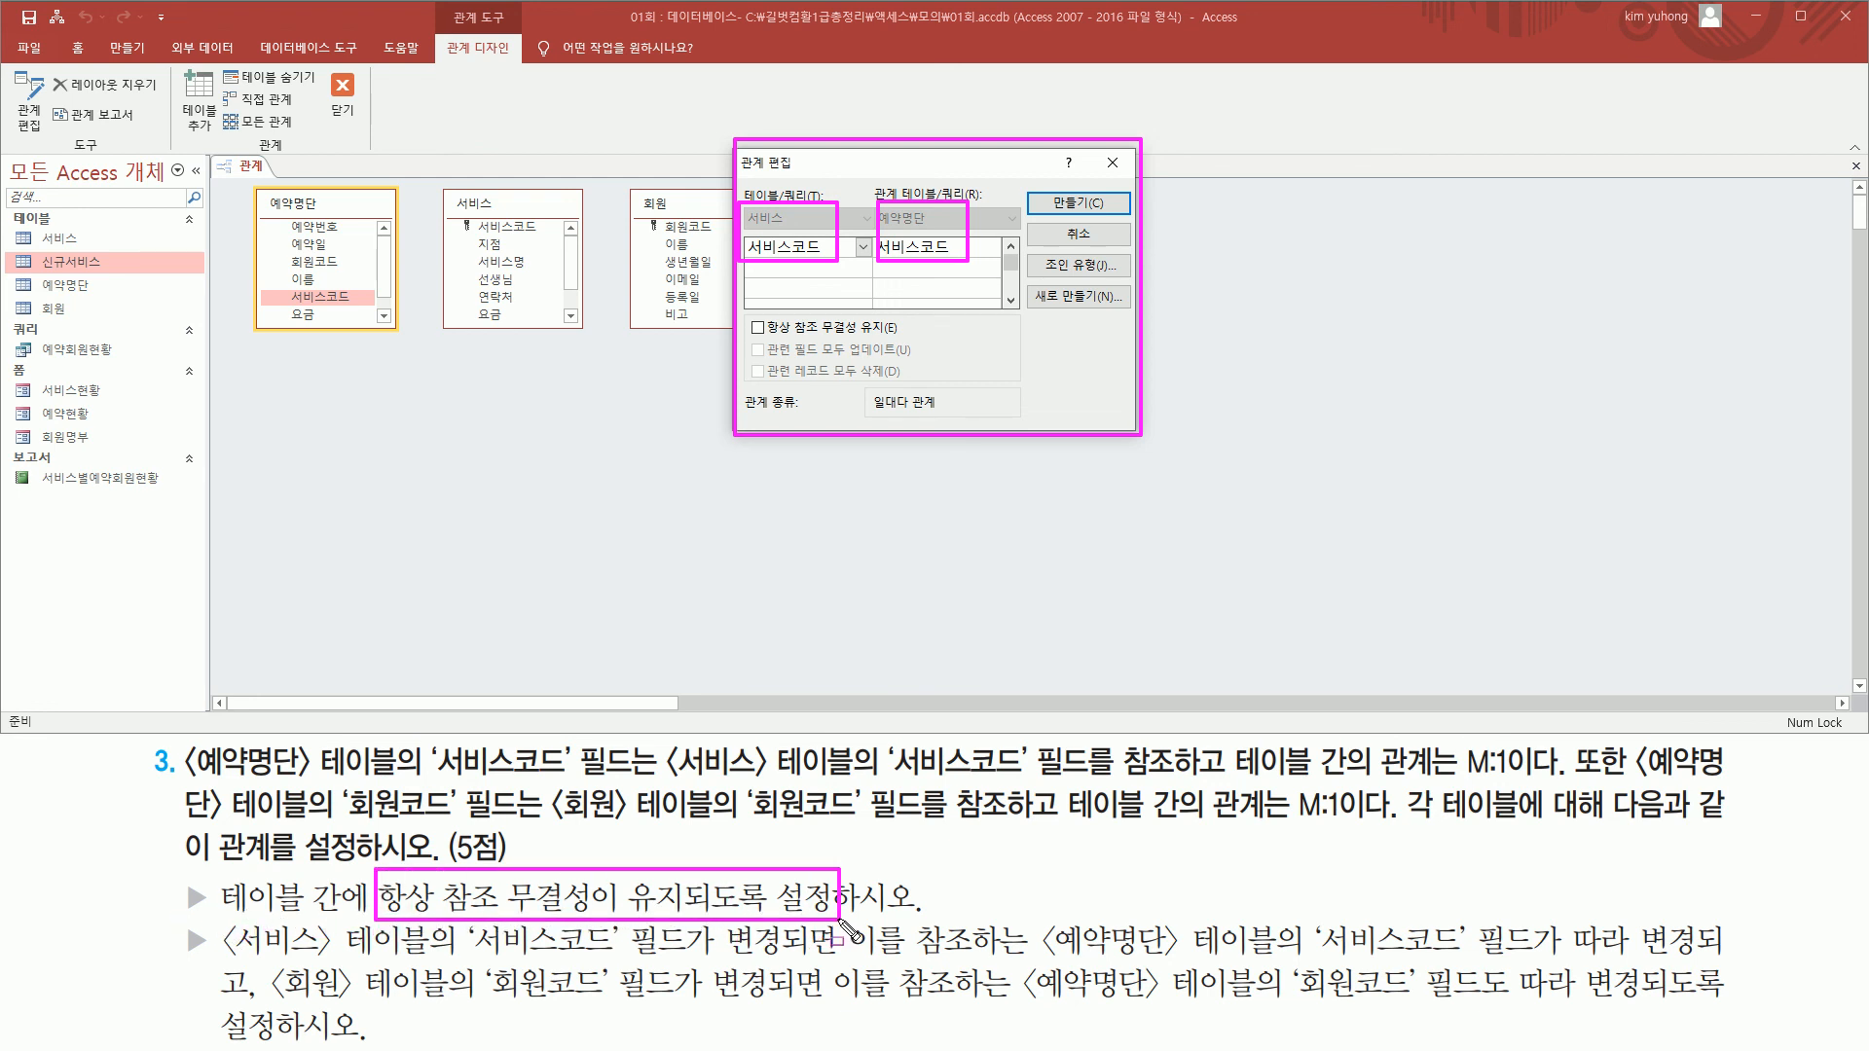
pyautogui.moveTo(743, 312); pyautogui.dragTo(912, 335)
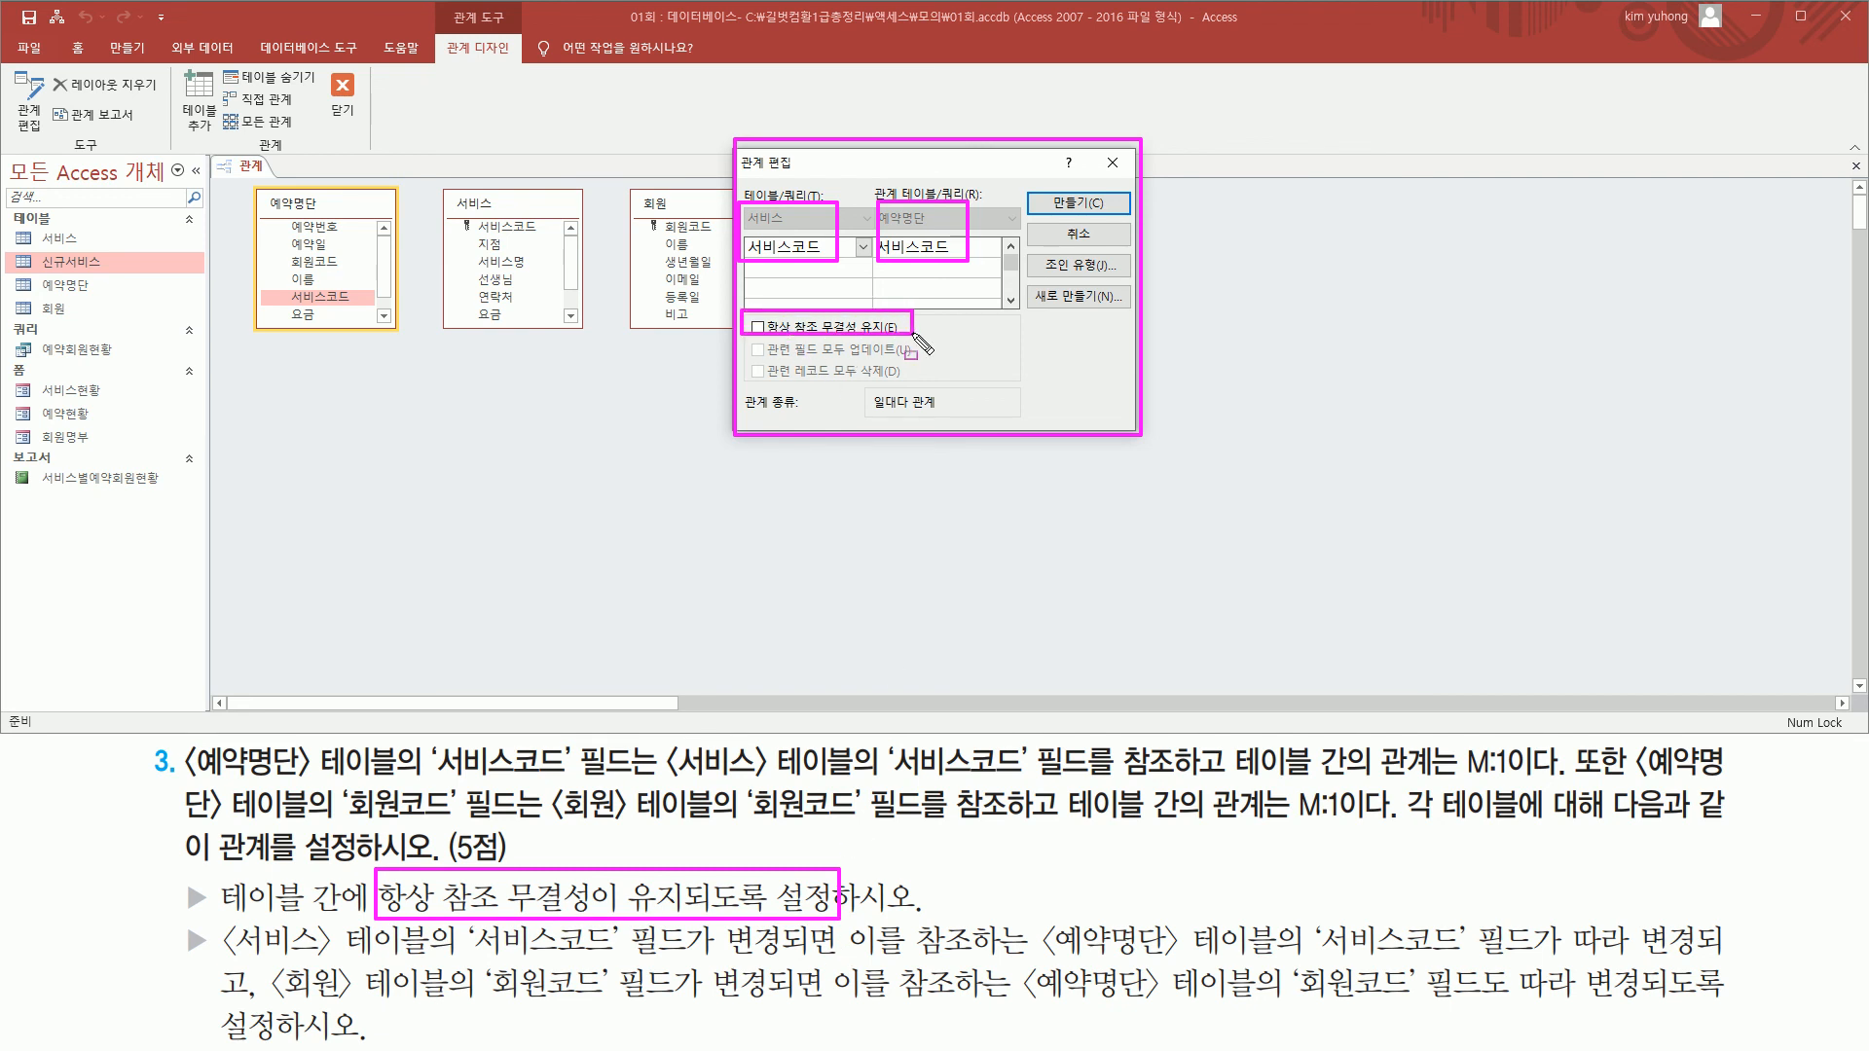
pyautogui.press('Escape')
pyautogui.click(759, 328)
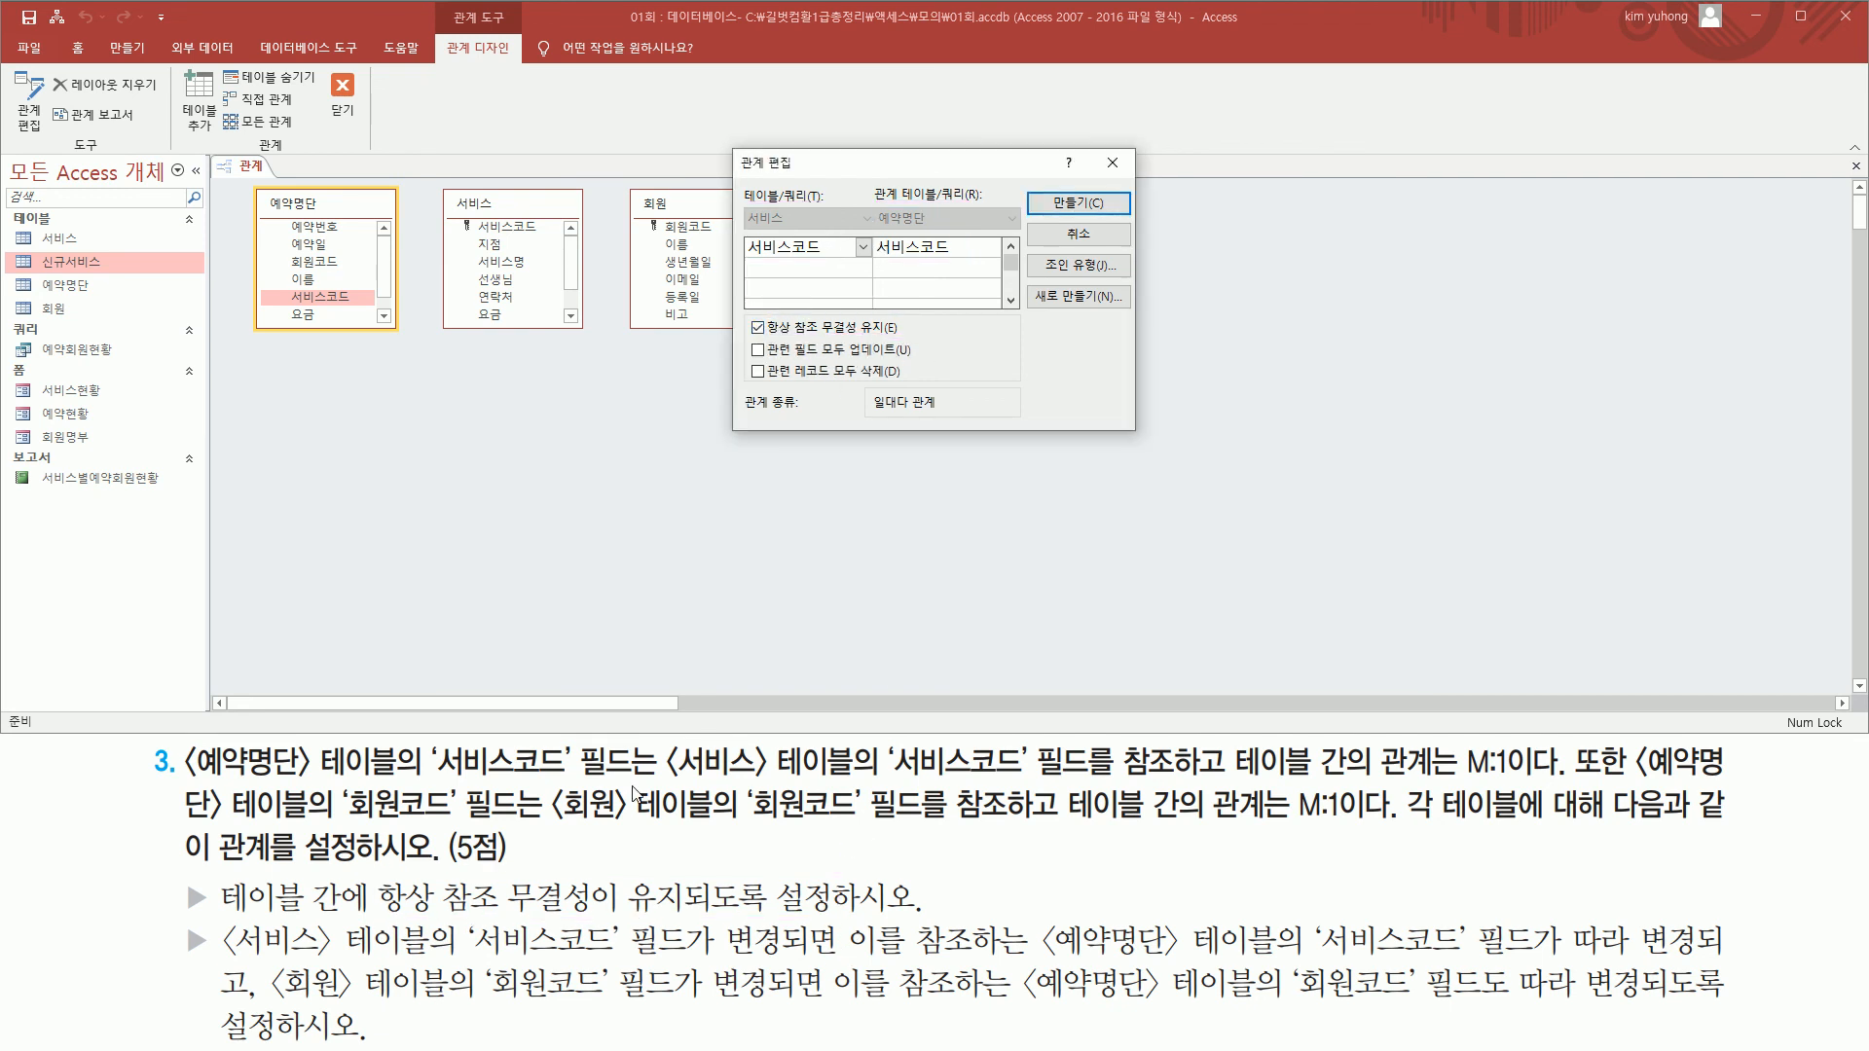
# Enable cascading updates of related fields without cascading deletes, and create the 서비스–예약명단 relationship
pyautogui.hotkey('ctrl', '2')
pyautogui.moveTo(228, 960); pyautogui.dragTo(480, 959)
pyautogui.moveTo(480, 915)
pyautogui.mouseDown()
pyautogui.moveTo(505, 940)
pyautogui.moveTo(640, 964)
pyautogui.moveTo(1730, 958)
pyautogui.mouseUp()
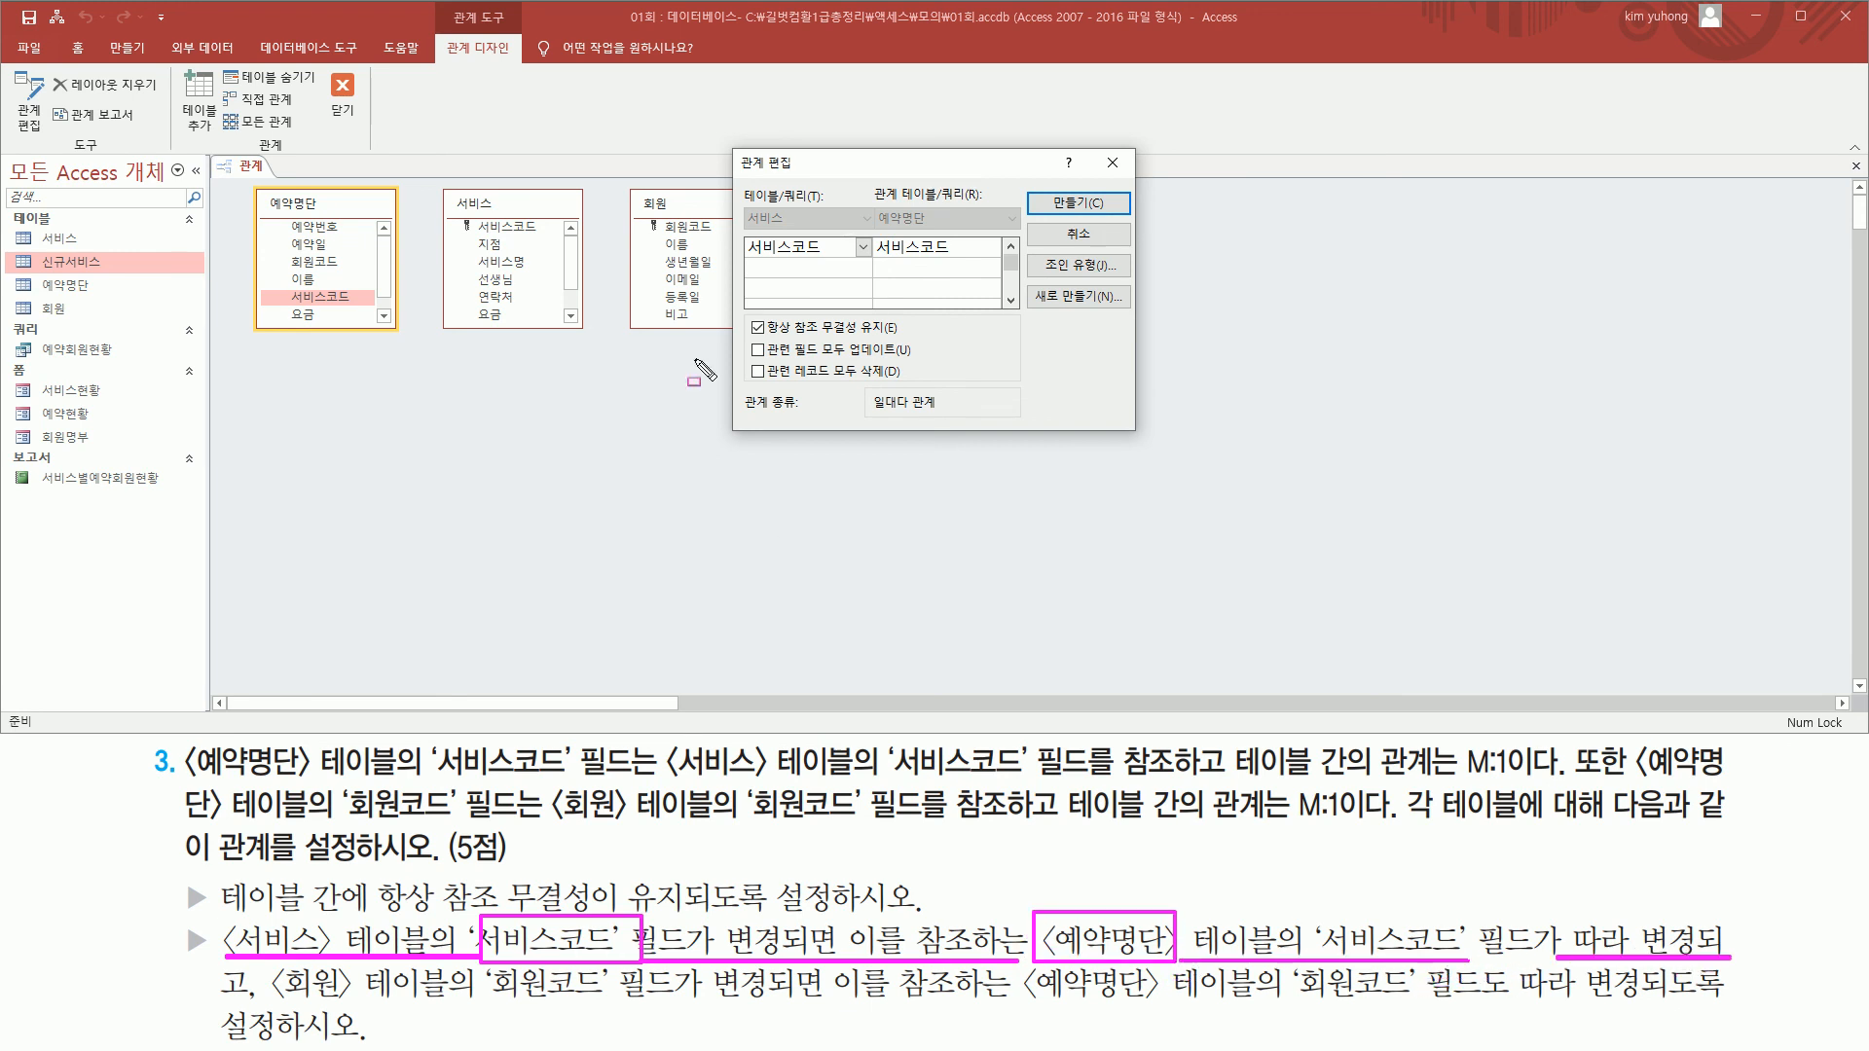
pyautogui.moveTo(738, 333); pyautogui.dragTo(918, 360)
pyautogui.press('Escape')
pyautogui.click(758, 350)
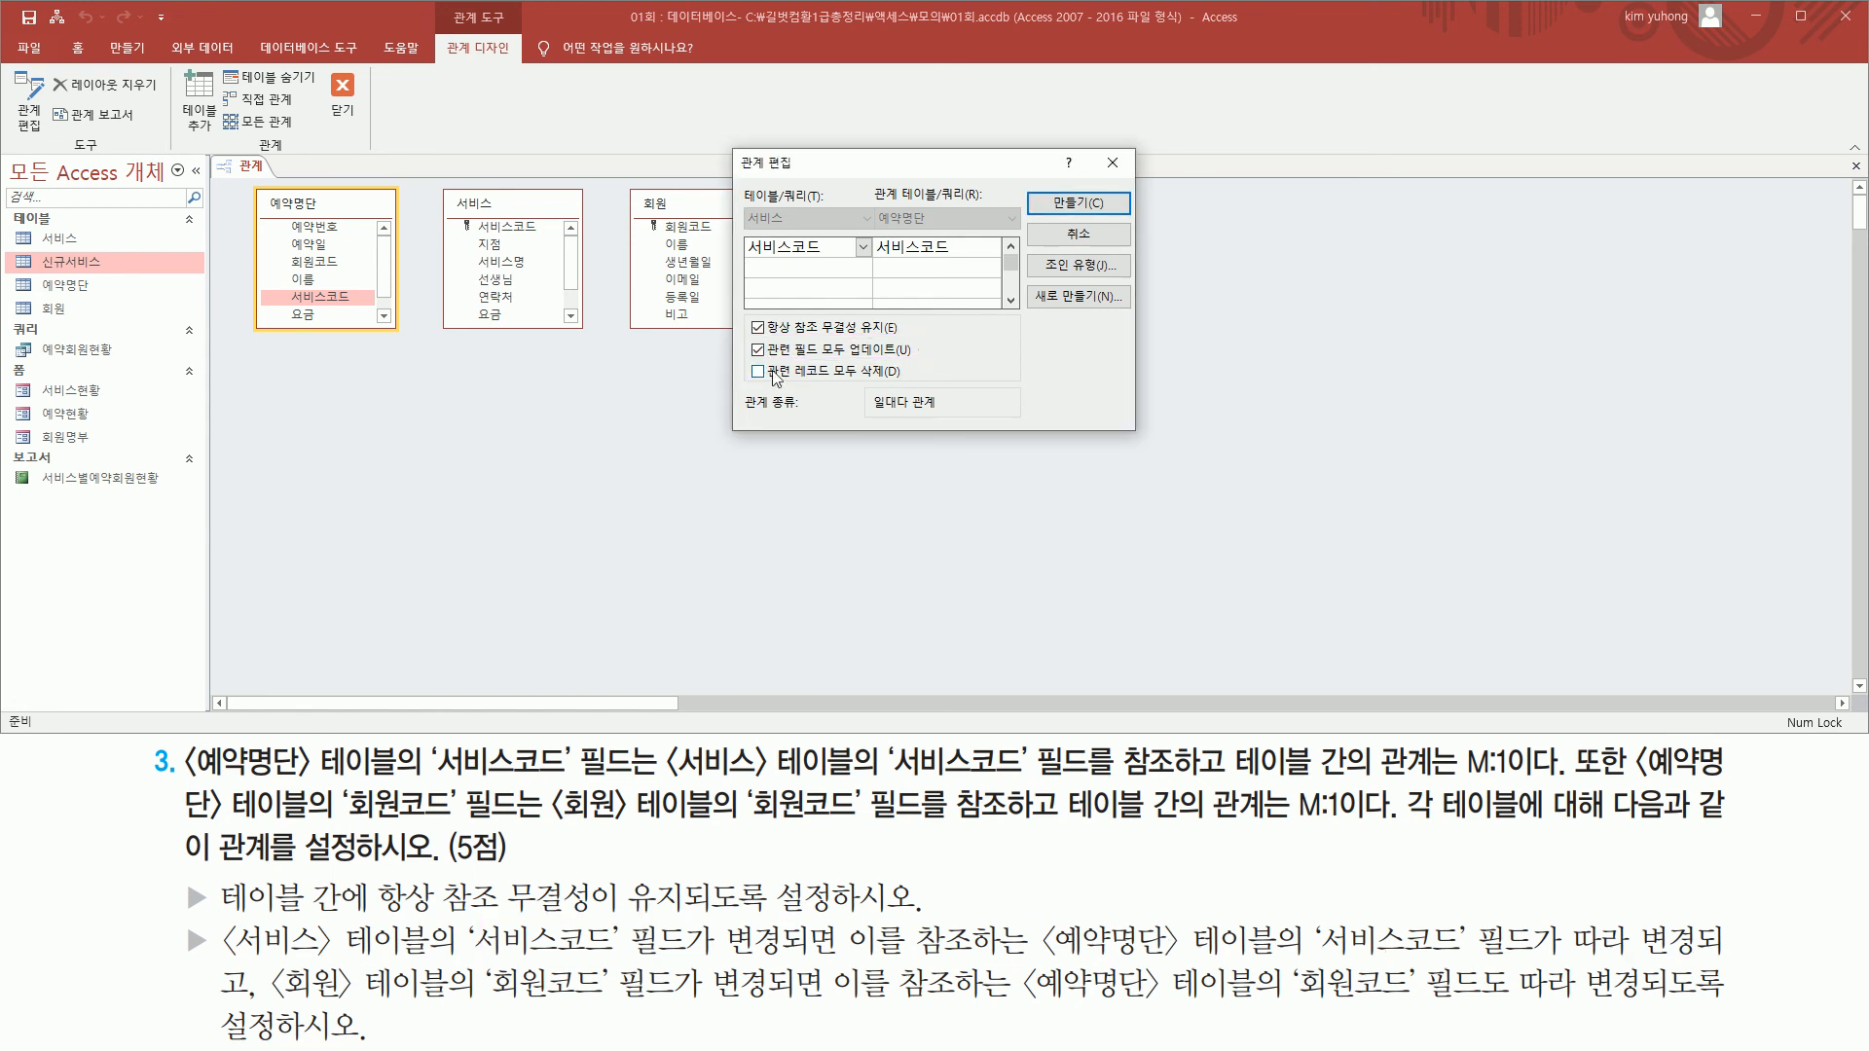
pyautogui.hotkey('ctrl', '2')
pyautogui.moveTo(277, 996); pyautogui.dragTo(1713, 999)
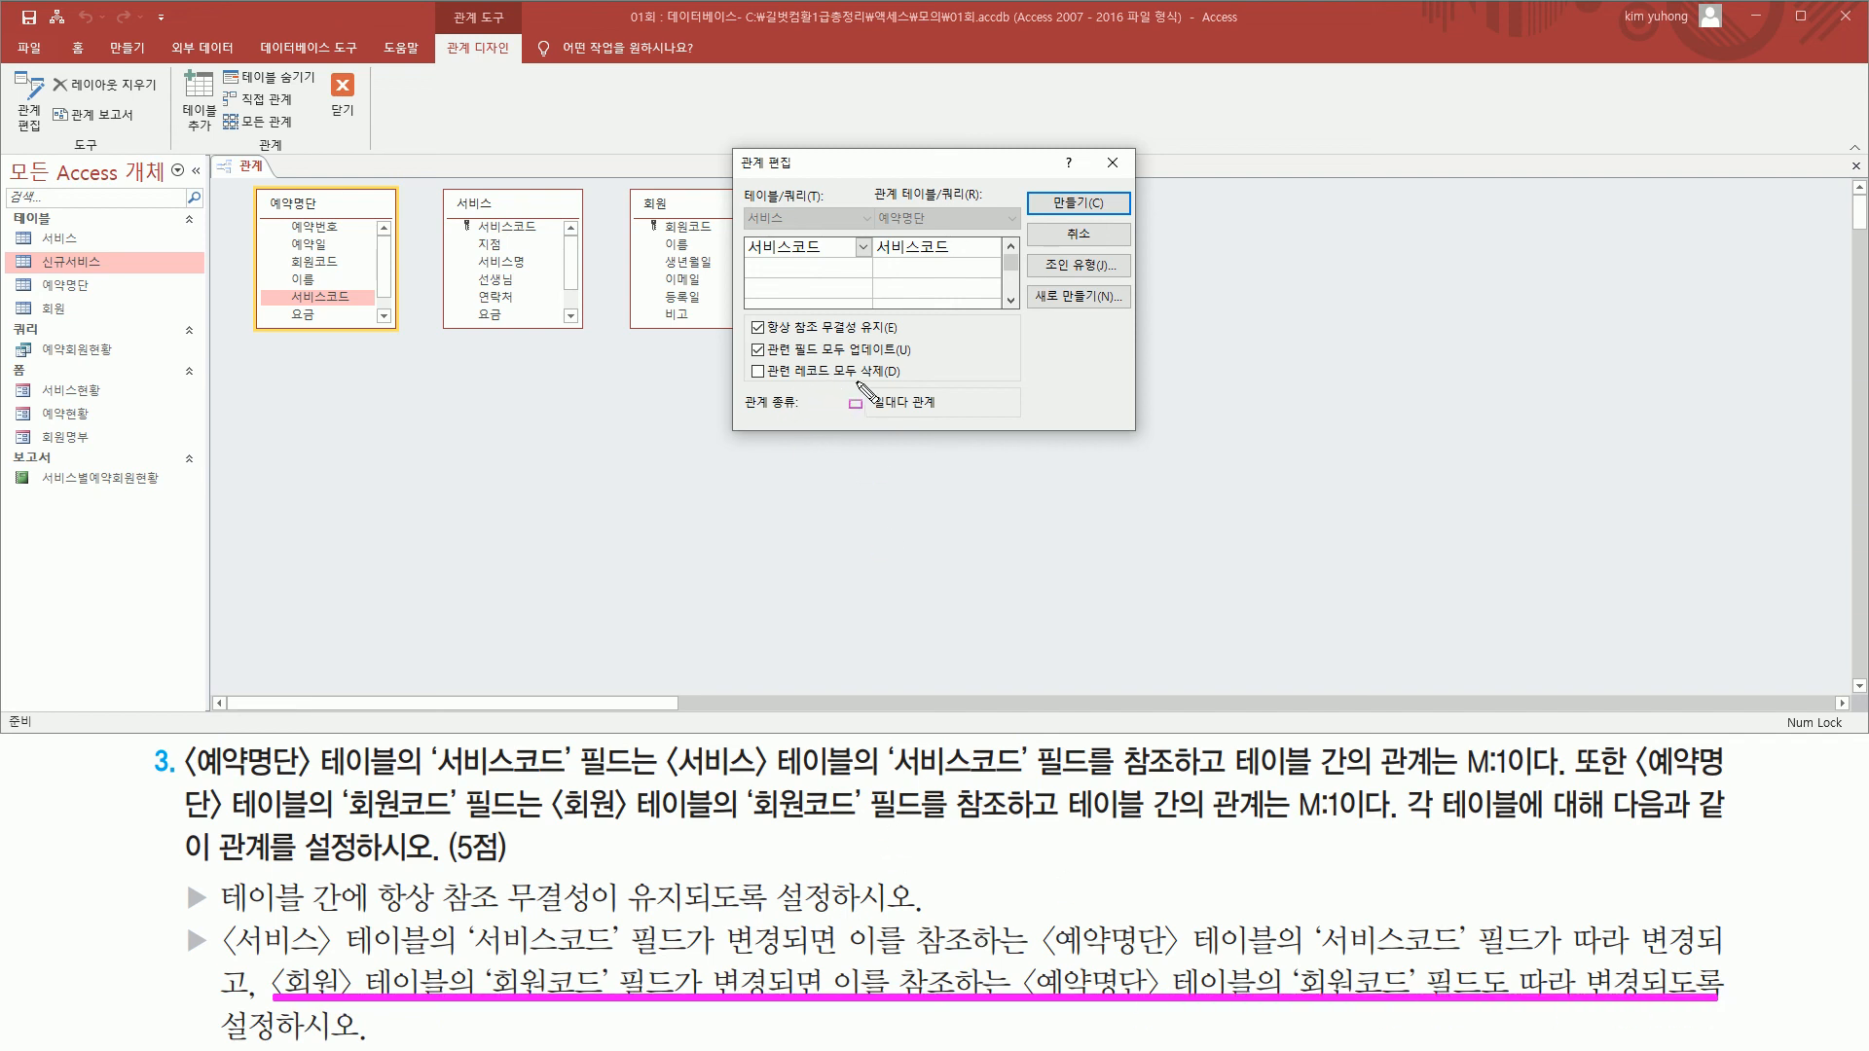
pyautogui.moveTo(858, 380); pyautogui.dragTo(901, 382)
pyautogui.moveTo(740, 307)
pyautogui.mouseDown()
pyautogui.moveTo(779, 360)
pyautogui.moveTo(938, 359)
pyautogui.mouseUp()
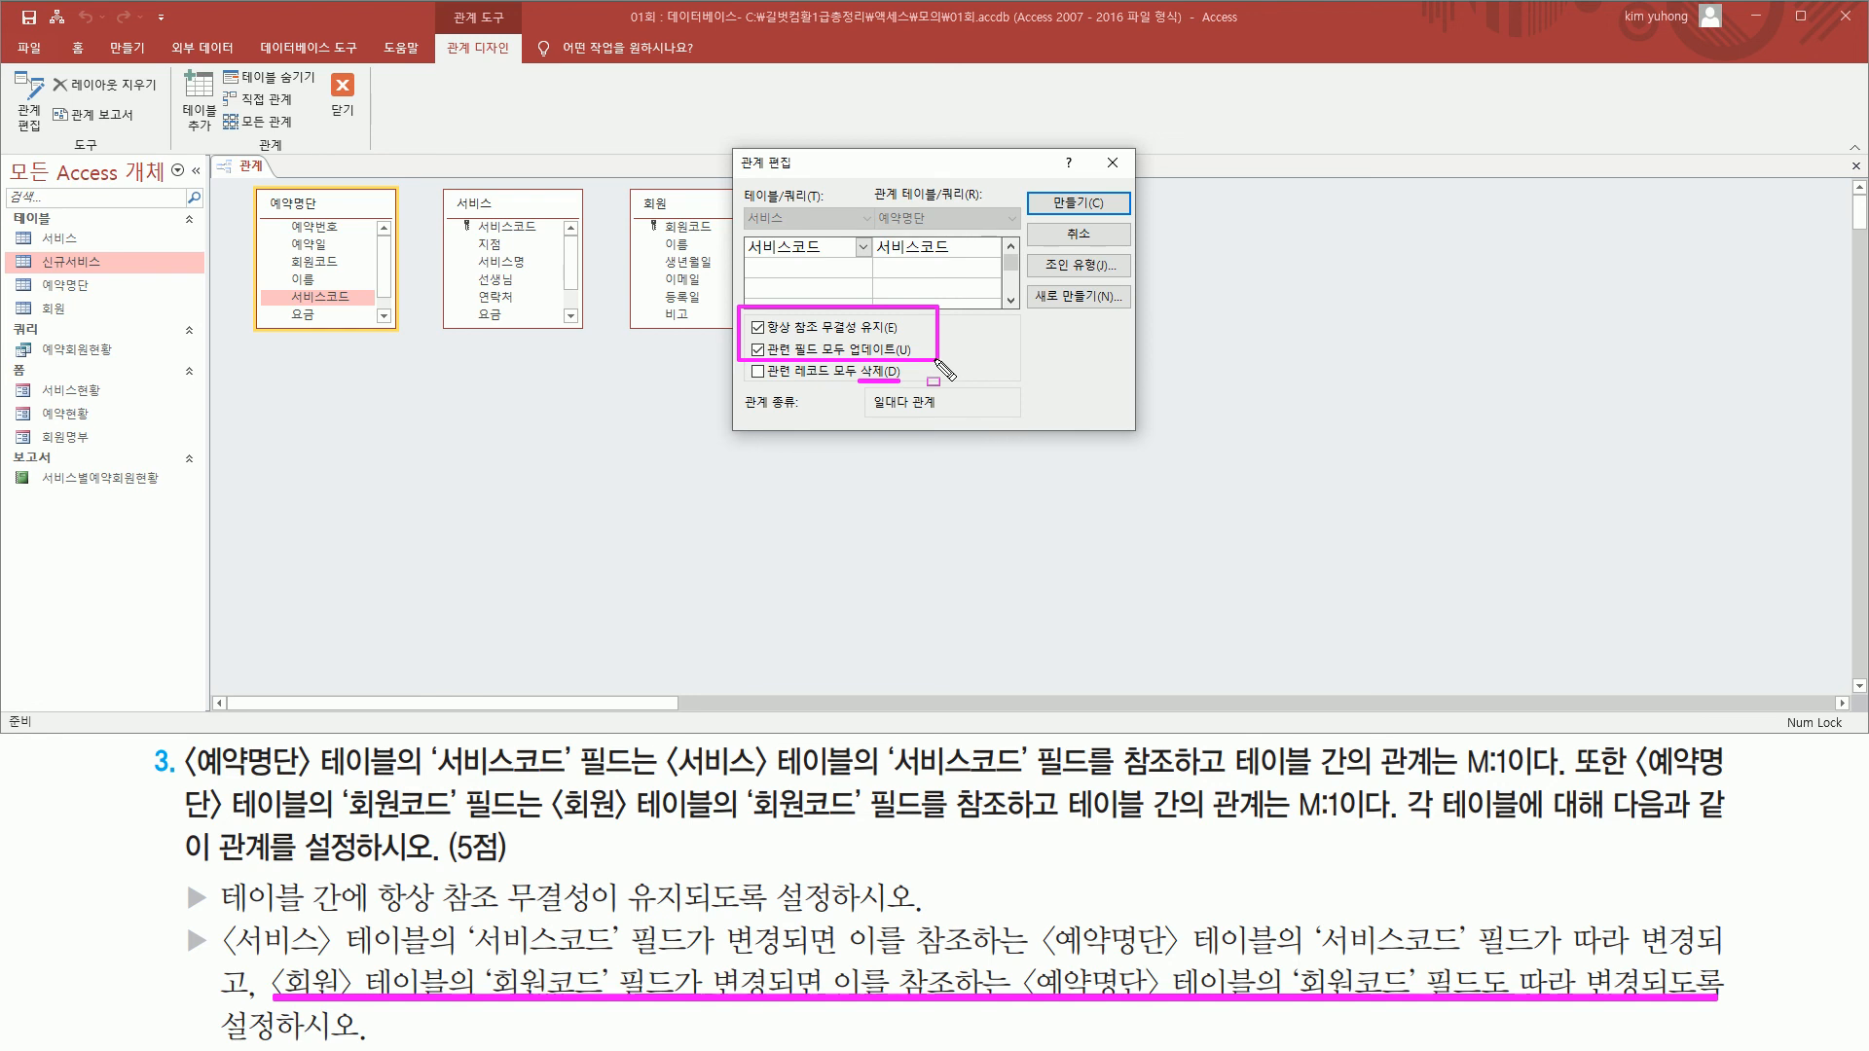
pyautogui.click(1078, 202)
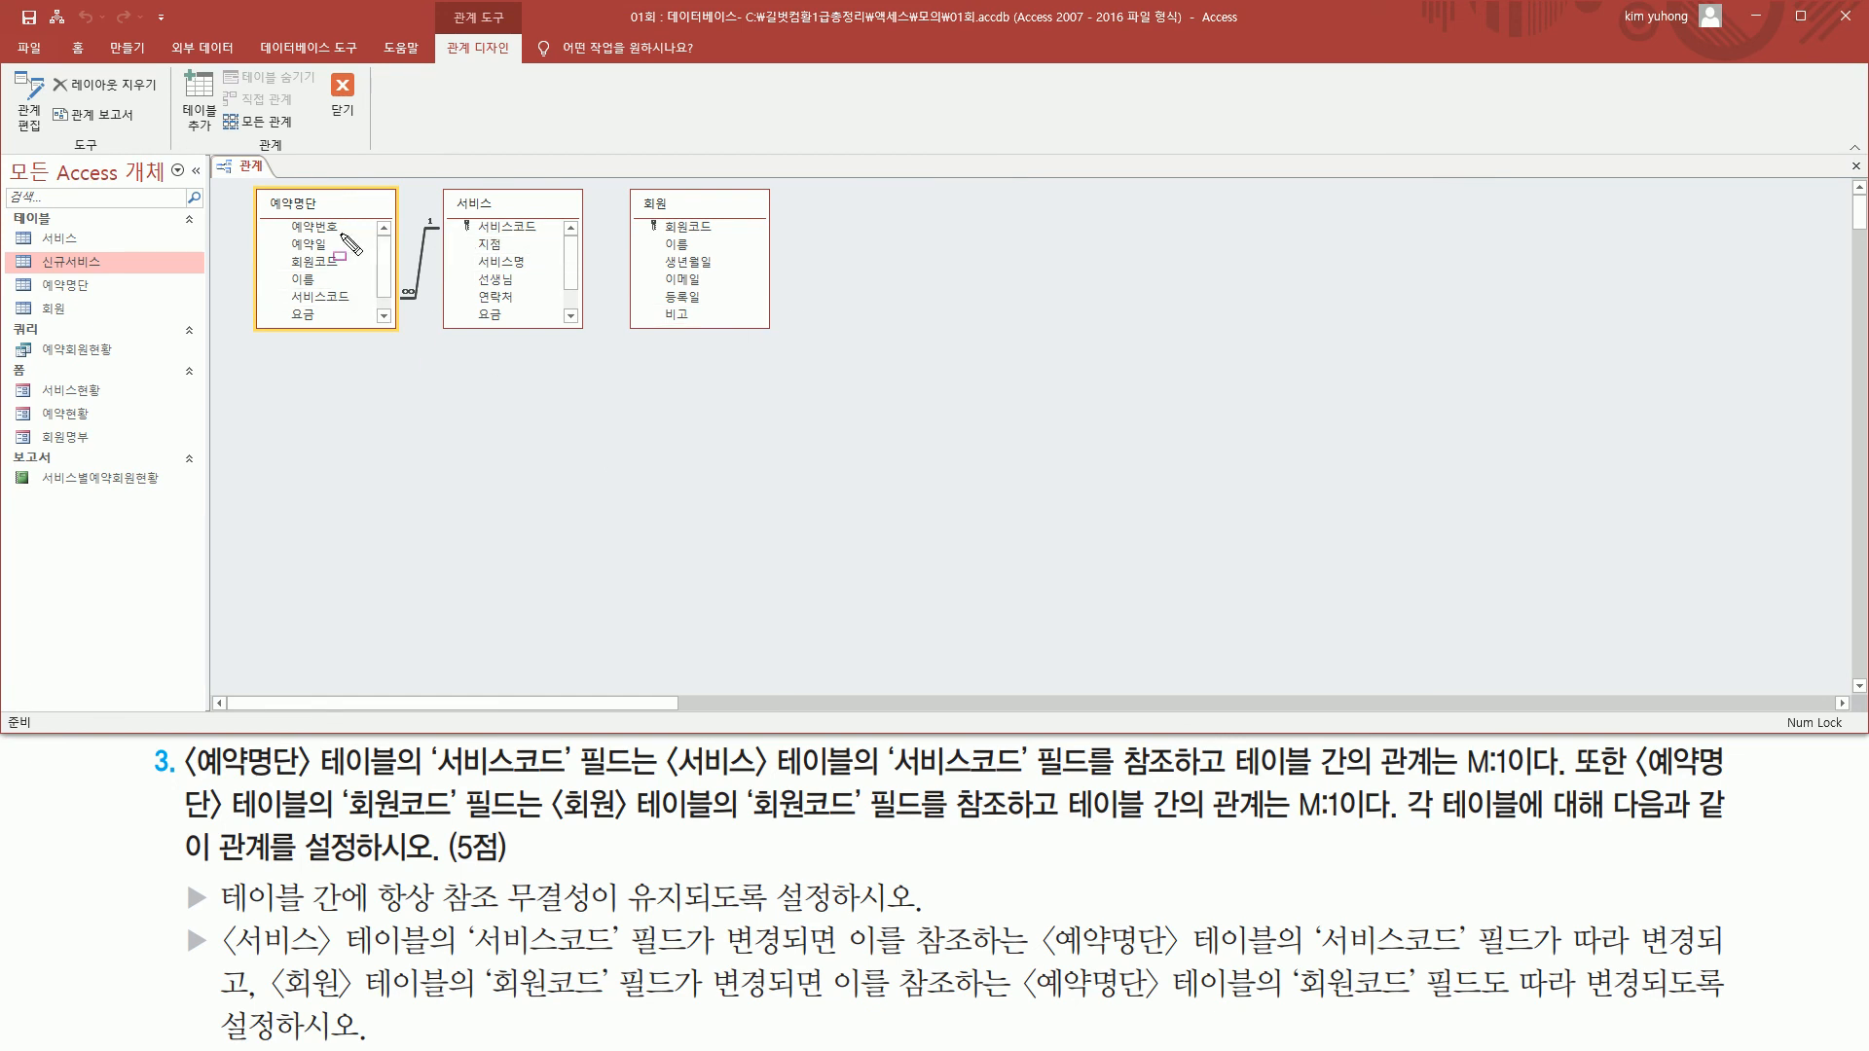
pyautogui.moveTo(1636, 777); pyautogui.dragTo(1733, 777)
pyautogui.moveTo(181, 817); pyautogui.dragTo(255, 817)
pyautogui.moveTo(556, 820); pyautogui.dragTo(858, 824)
pyautogui.moveTo(349, 783)
pyautogui.mouseDown()
pyautogui.moveTo(413, 825)
pyautogui.moveTo(466, 824)
pyautogui.mouseUp()
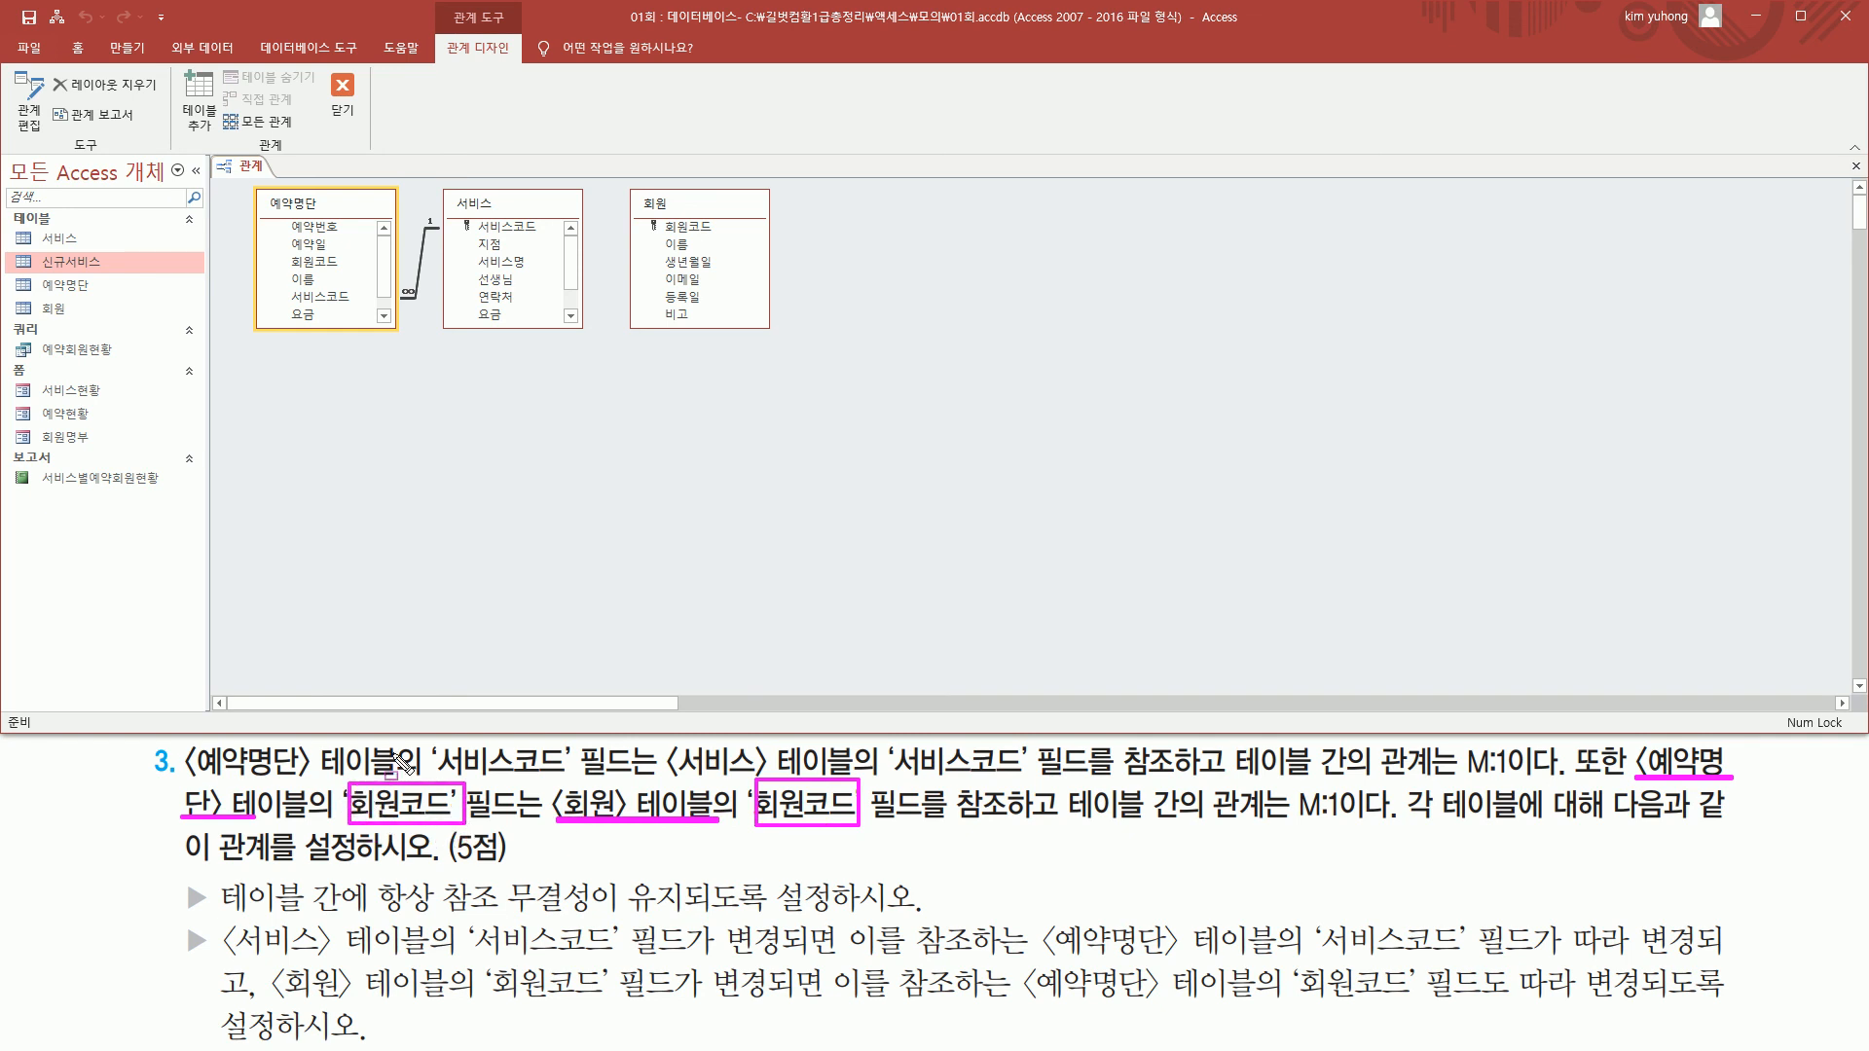
pyautogui.moveTo(652, 212); pyautogui.dragTo(722, 235)
pyautogui.moveTo(276, 244); pyautogui.dragTo(351, 280)
# Relate 회원's 회원코드 field to 예약명단's 회원코드 field and enforce referential integrity
pyautogui.moveTo(674, 226); pyautogui.dragTo(329, 274)
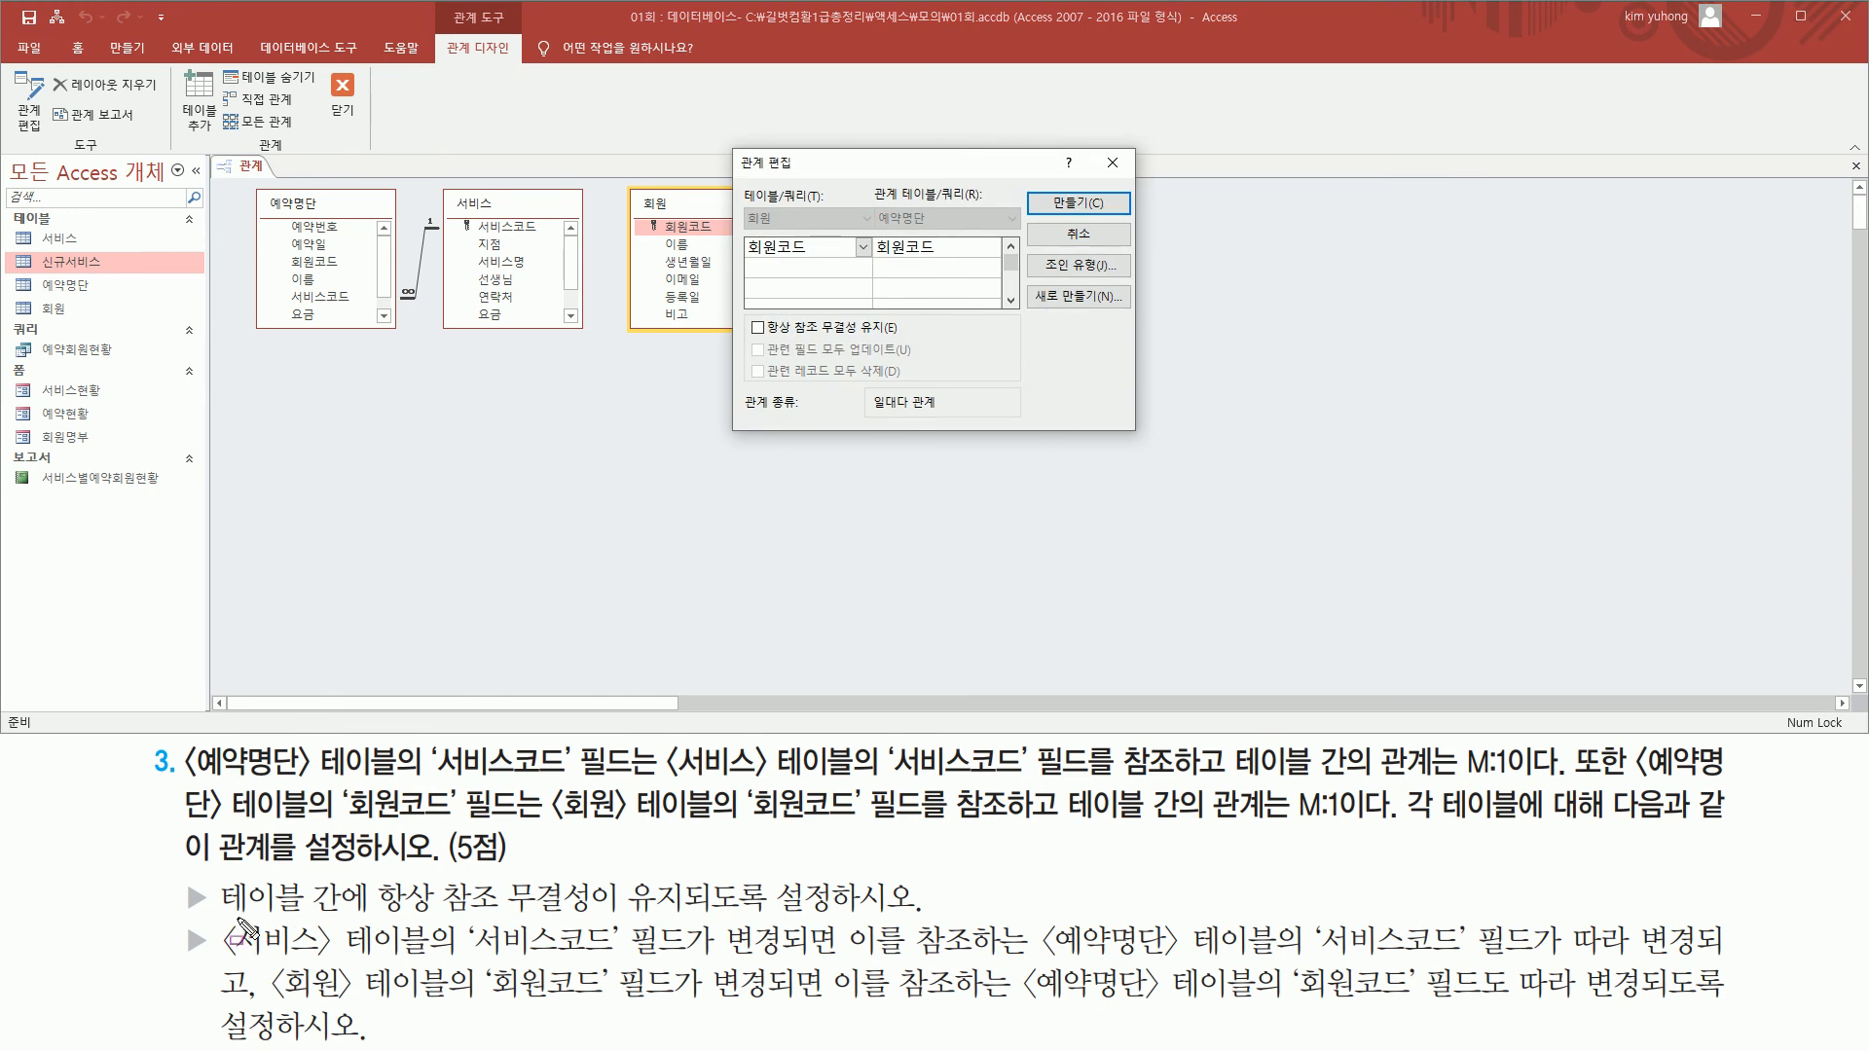
pyautogui.moveTo(212, 913); pyautogui.dragTo(932, 914)
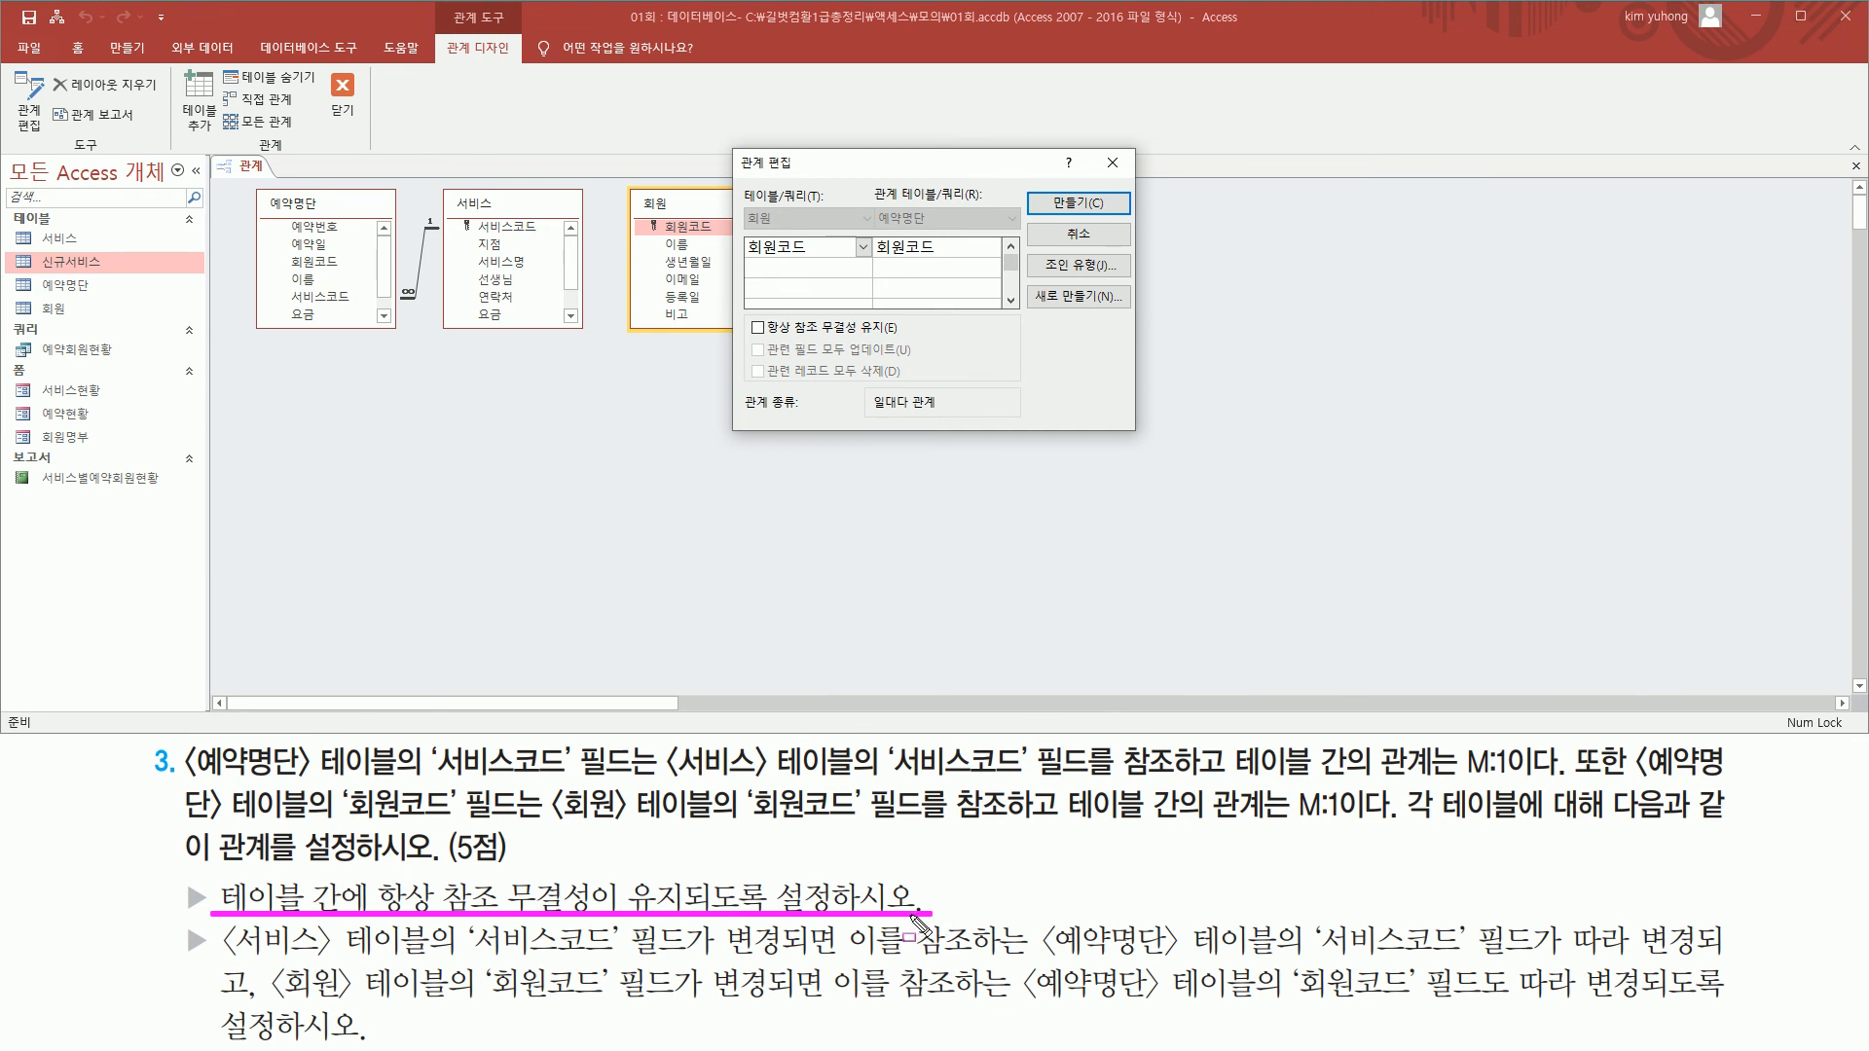
pyautogui.press('Escape')
pyautogui.click(769, 336)
# Enable cascading updates of related fields and create the 회원–예약명단 relationship
pyautogui.hotkey('ctrl', '2')
pyautogui.moveTo(275, 1001)
pyautogui.mouseDown()
pyautogui.moveTo(456, 985)
pyautogui.moveTo(457, 957)
pyautogui.moveTo(592, 1008)
pyautogui.moveTo(1699, 1005)
pyautogui.mouseUp()
pyautogui.moveTo(749, 359); pyautogui.dragTo(920, 358)
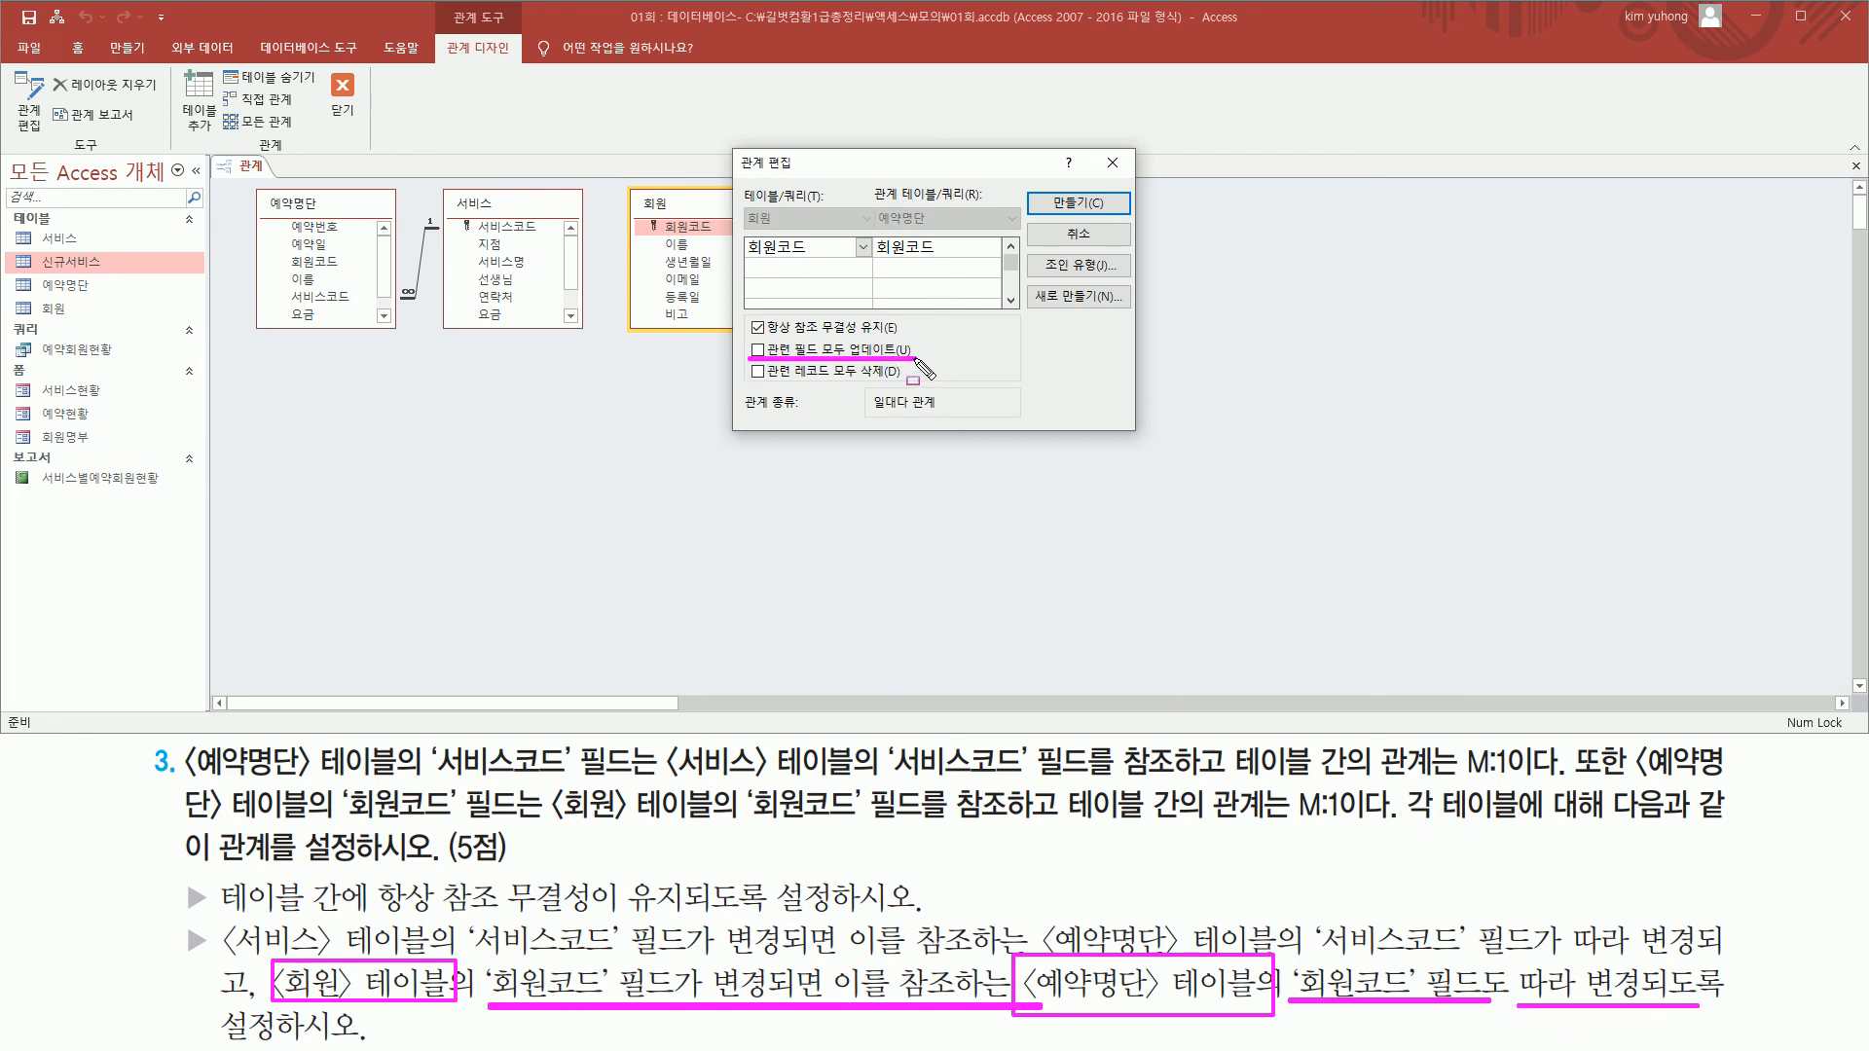
pyautogui.press('Escape')
pyautogui.click(758, 350)
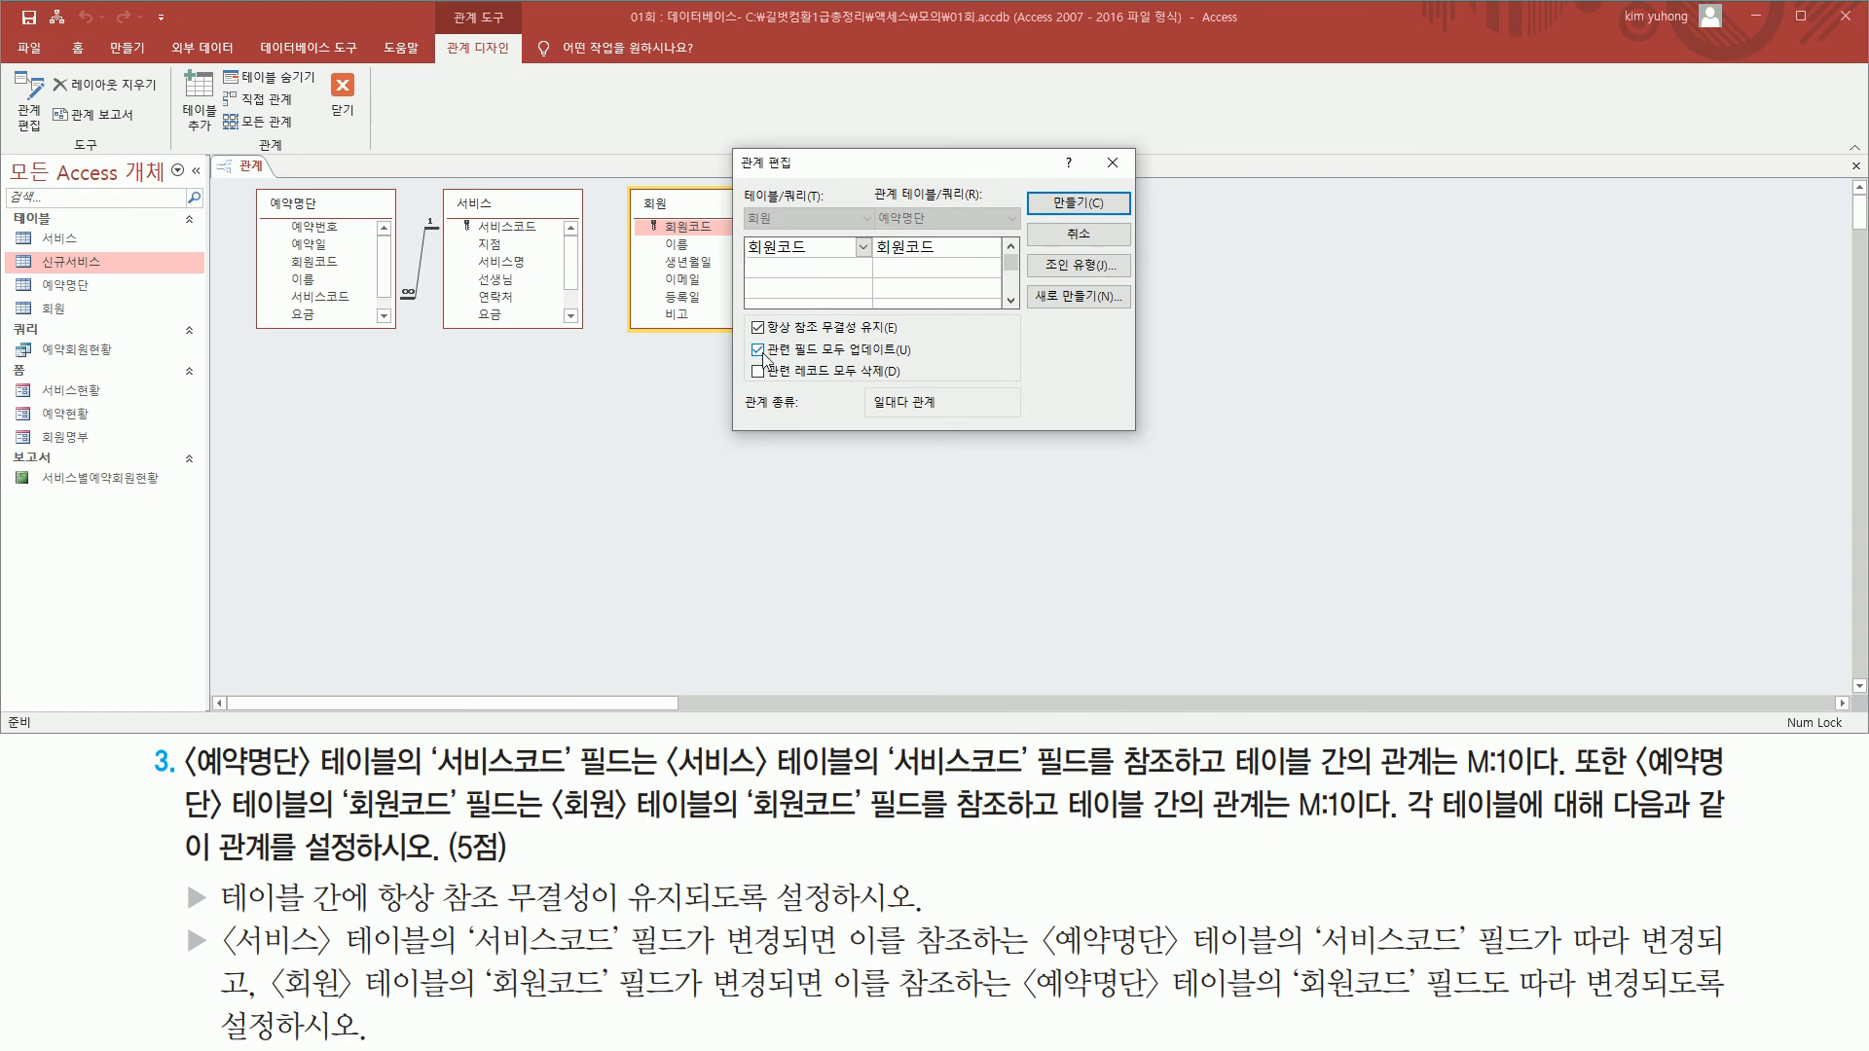
pyautogui.click(758, 349)
pyautogui.hotkey('ctrl', '2')
pyautogui.moveTo(742, 360); pyautogui.dragTo(903, 362)
pyautogui.press('Escape')
pyautogui.click(756, 349)
pyautogui.moveTo(732, 307); pyautogui.dragTo(915, 364)
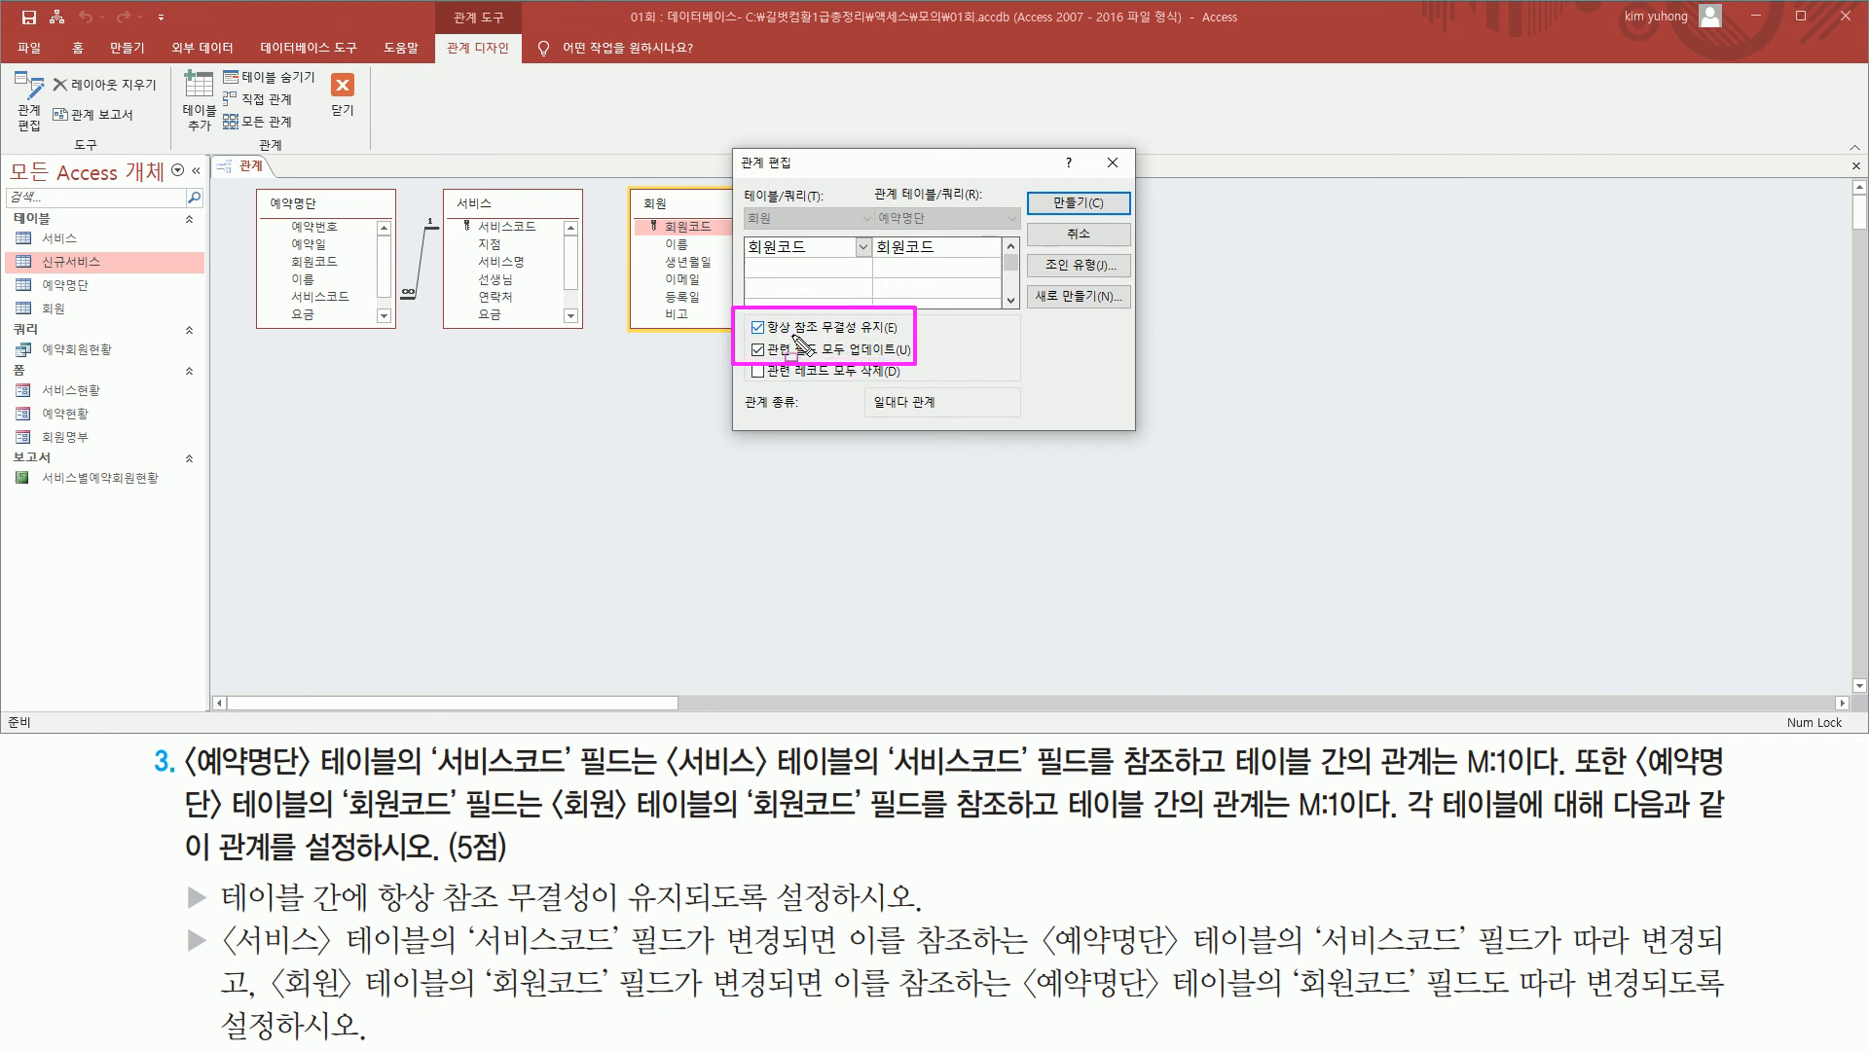
pyautogui.click(1077, 202)
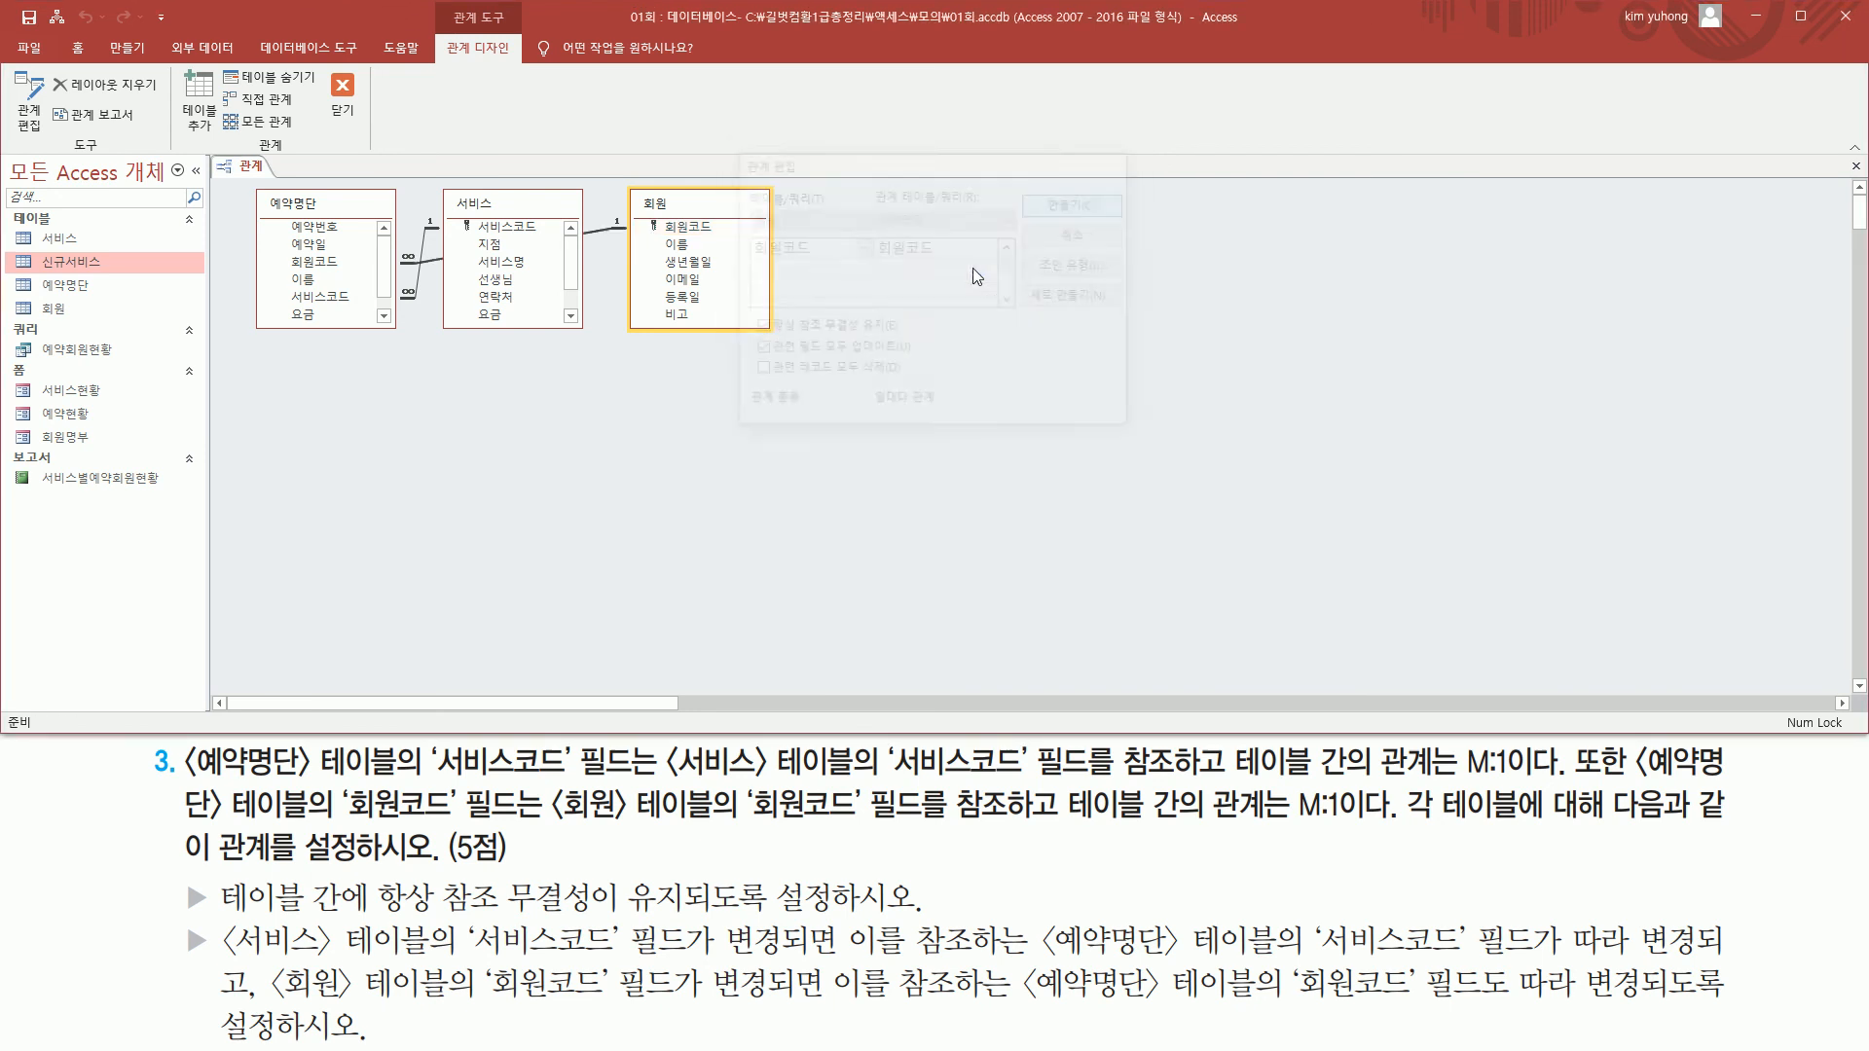
# Rearrange the tables with 회원 beside 예약명단 and 서비스 below 회원, and close the relationships window saving its layout
pyautogui.moveTo(496, 221); pyautogui.dragTo(523, 389)
pyautogui.click(670, 203)
pyautogui.moveTo(668, 203); pyautogui.dragTo(517, 205)
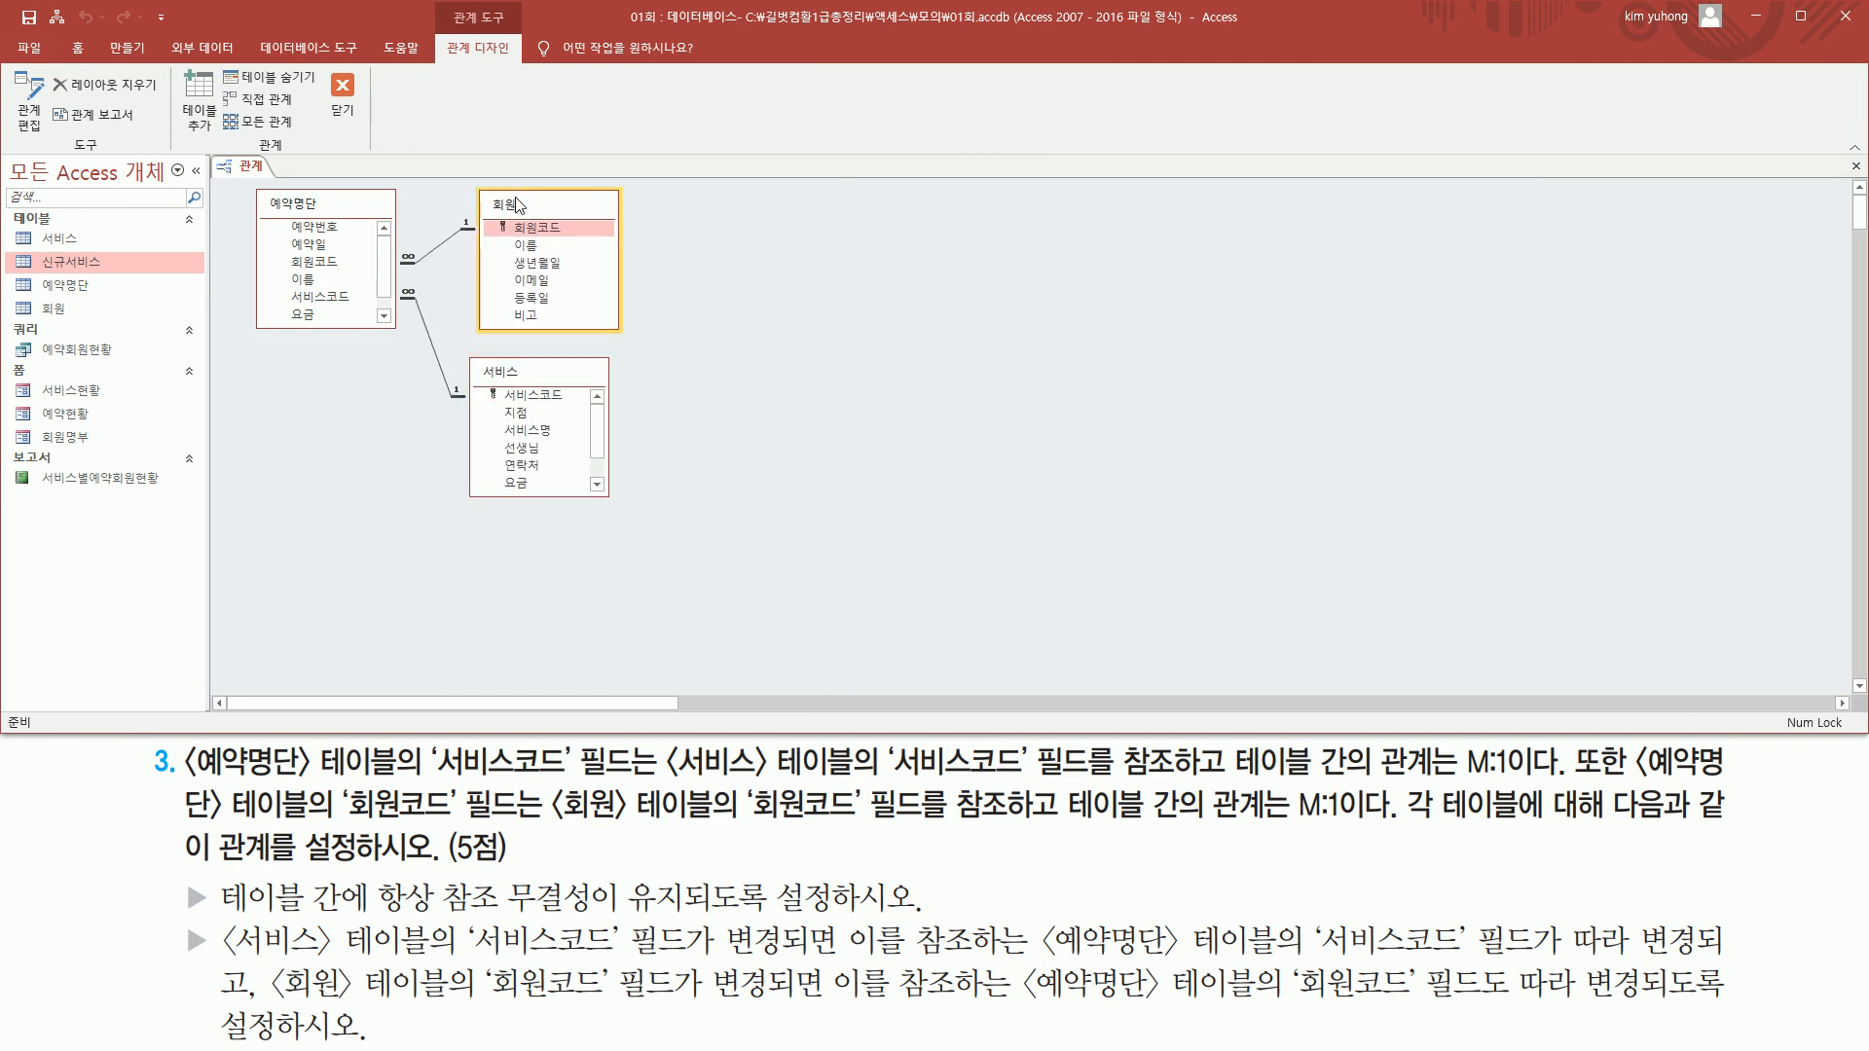
pyautogui.click(342, 95)
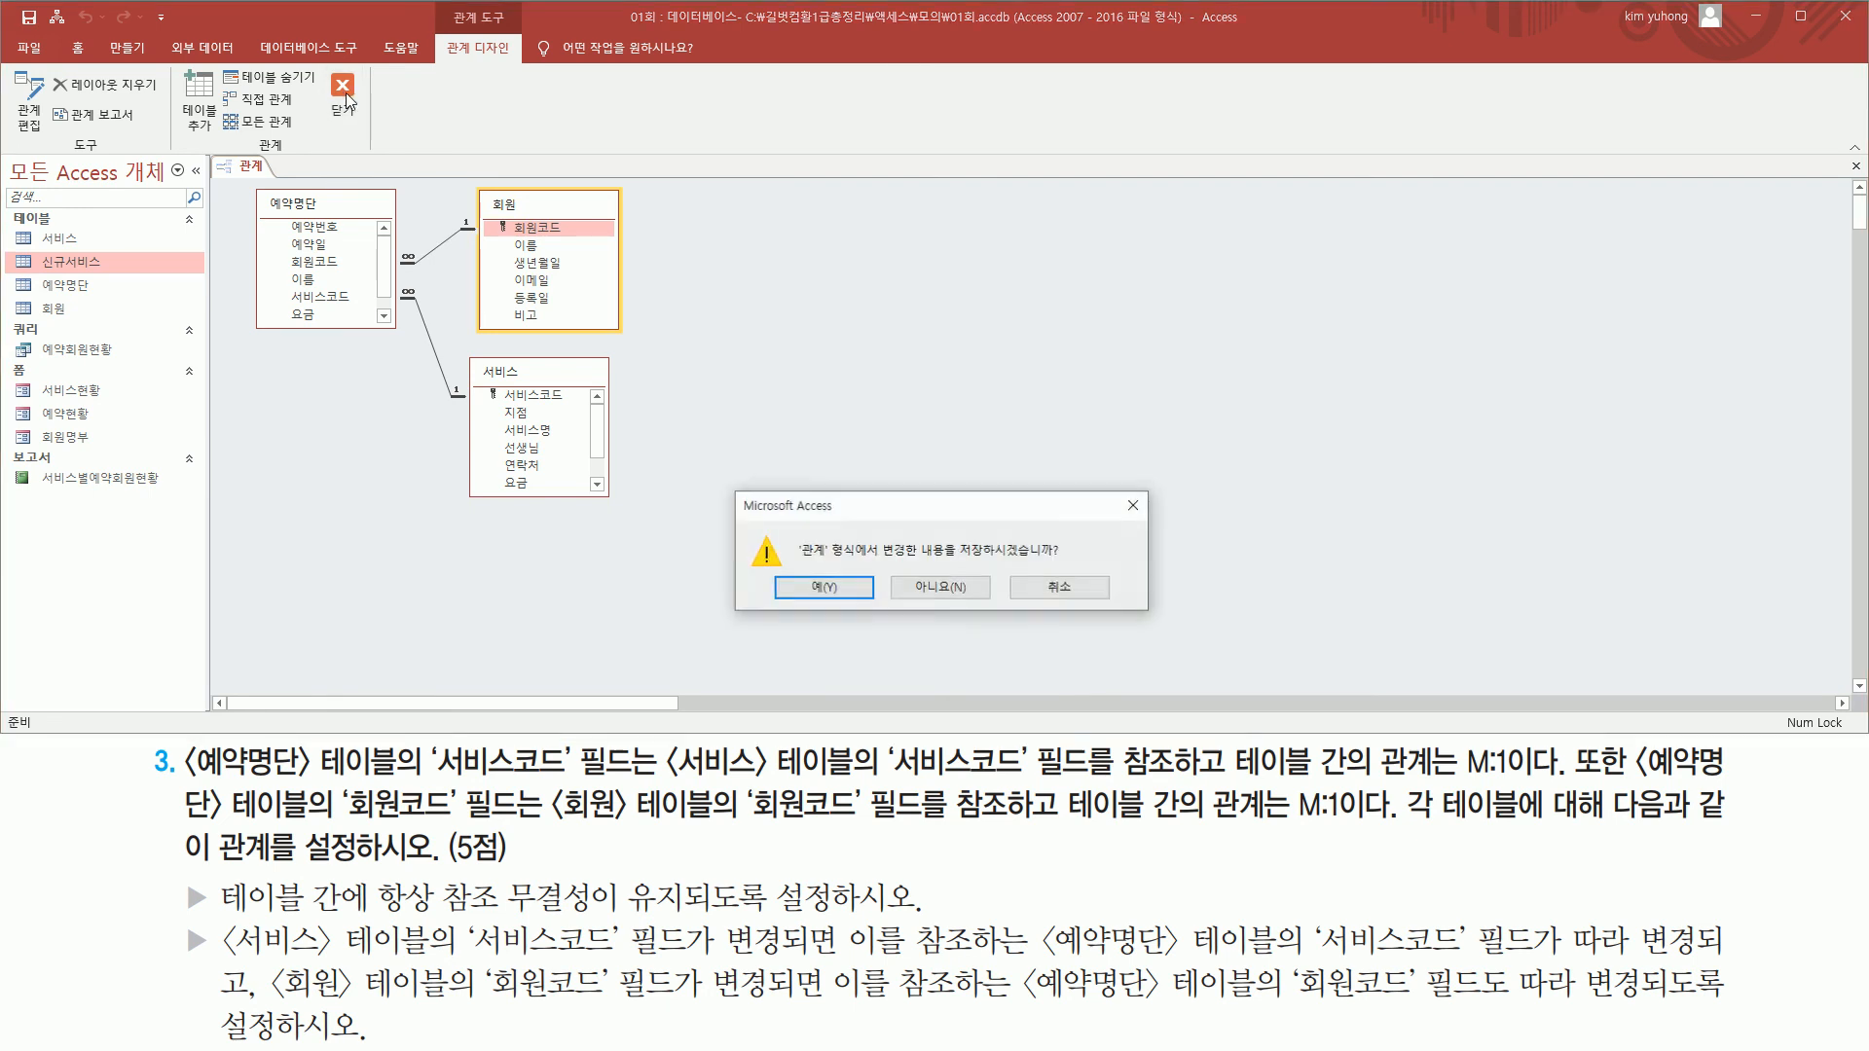
pyautogui.click(842, 592)
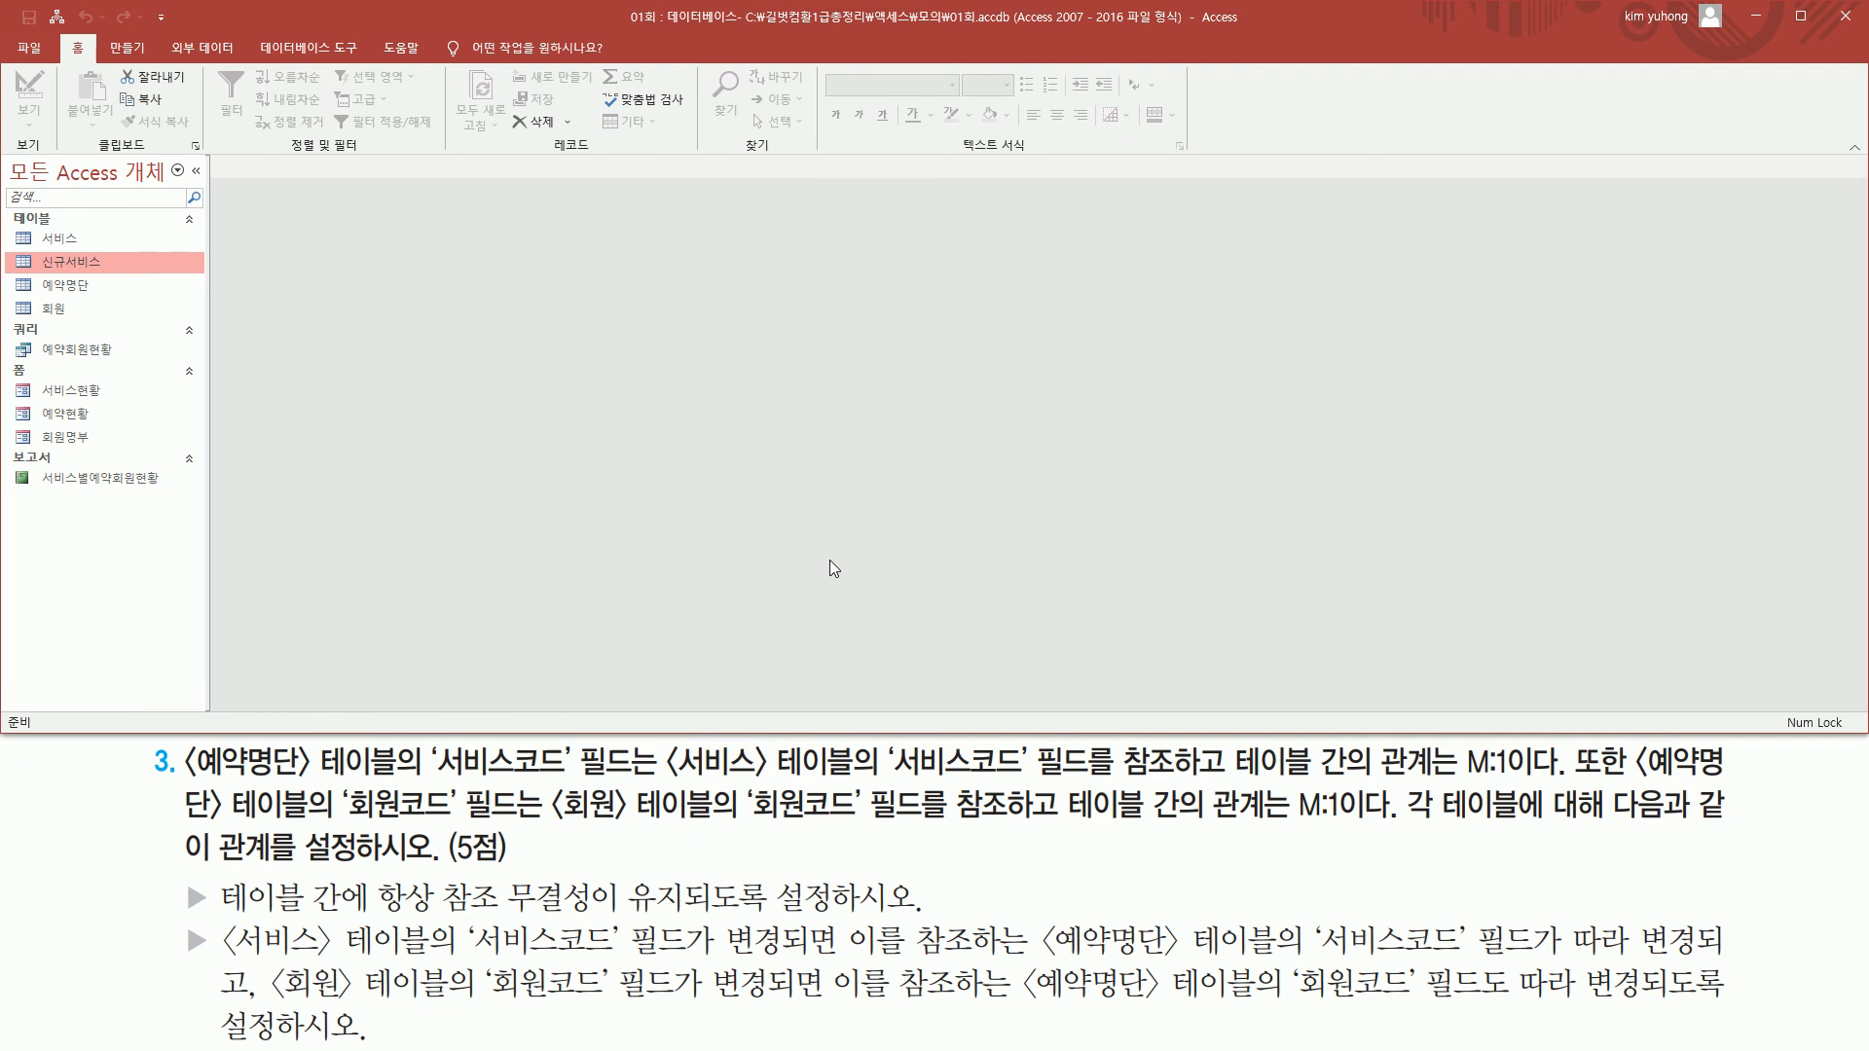